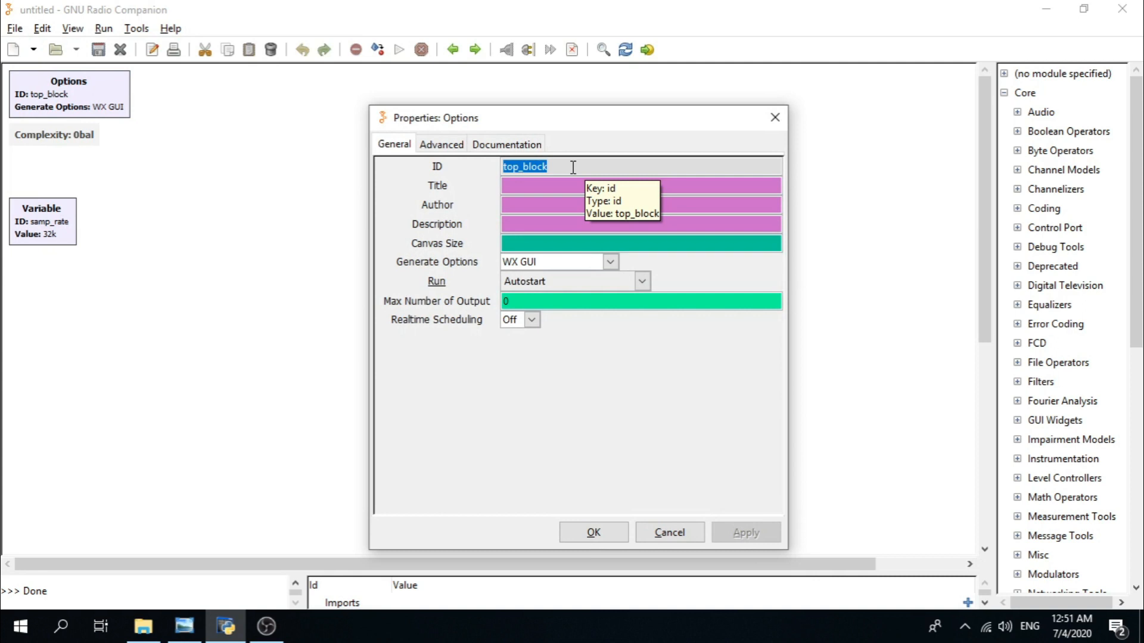
- Set the Options block's ID to am_receiver_mwk, its title to AM Receiver MWK and its author to MWK
type("am_r")
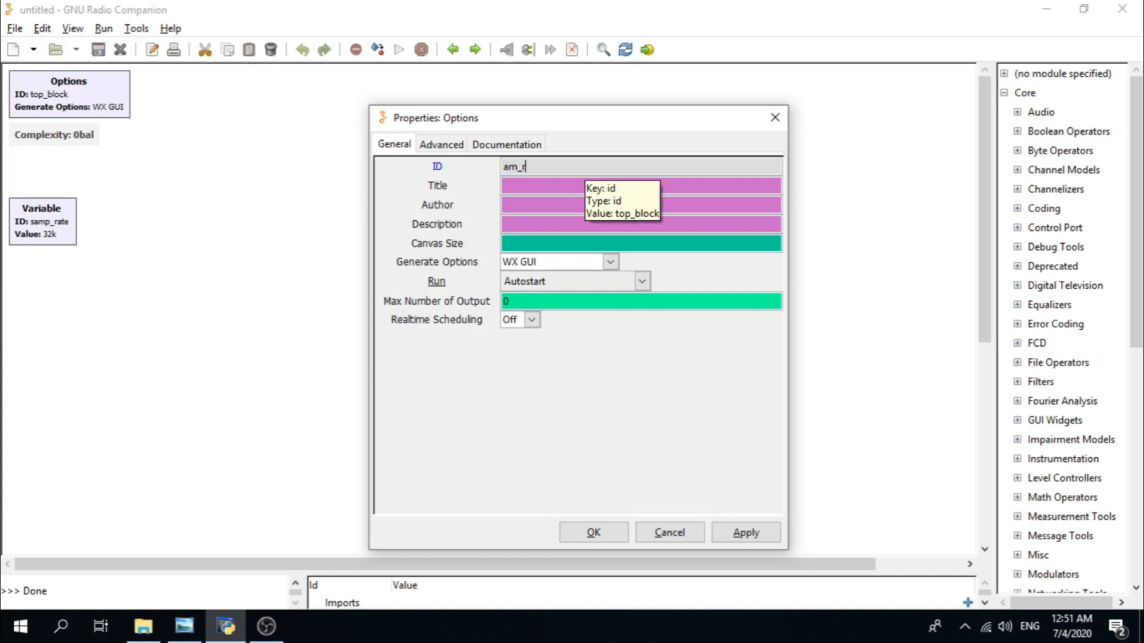
type("eceiver_mwki")
key("BackSpace")
left_click(516, 188)
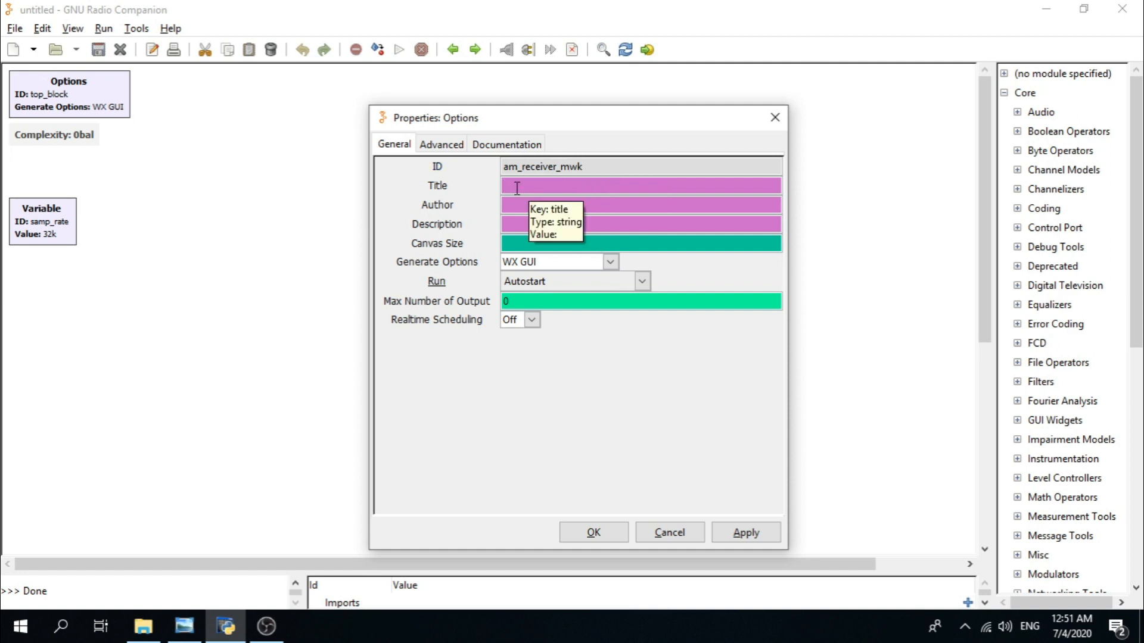
type("A")
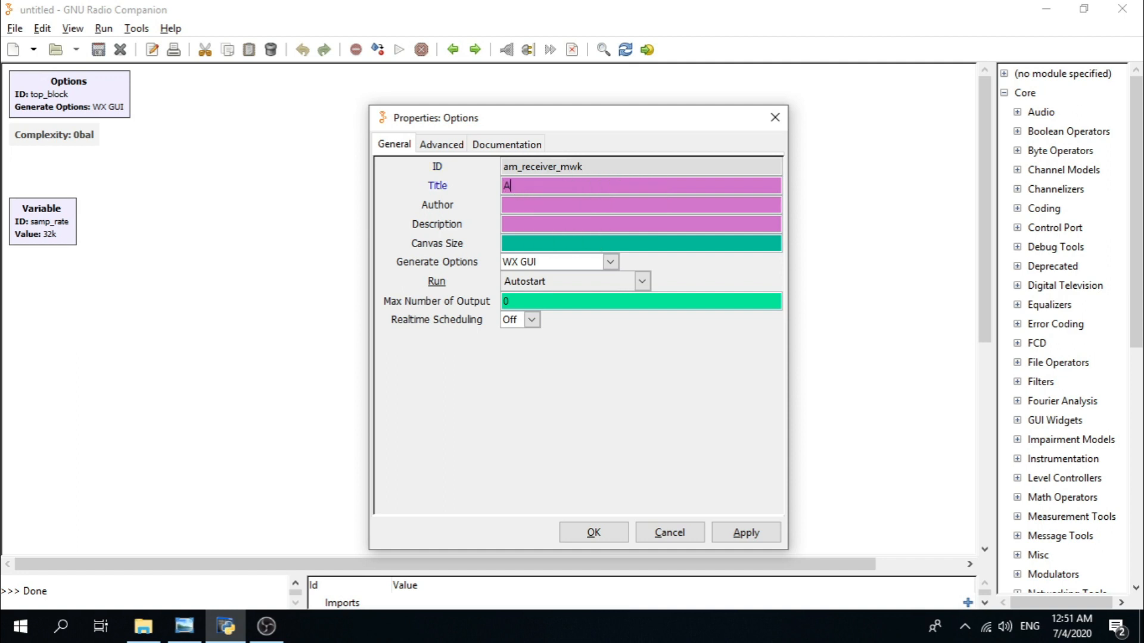
type("M Receiver MWK")
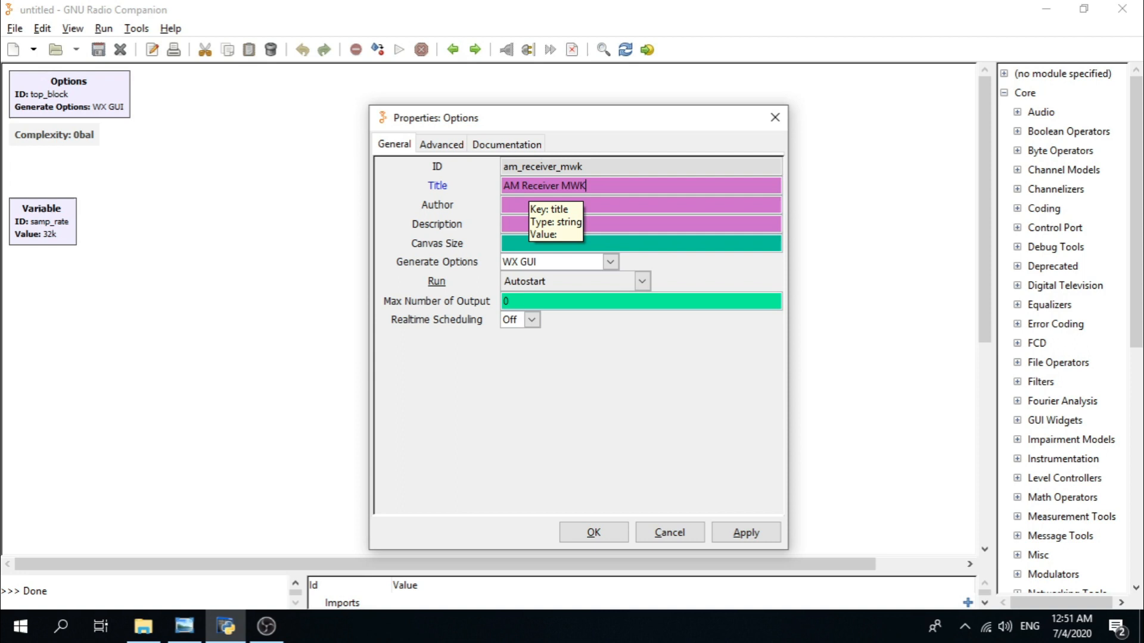
left_click(524, 207)
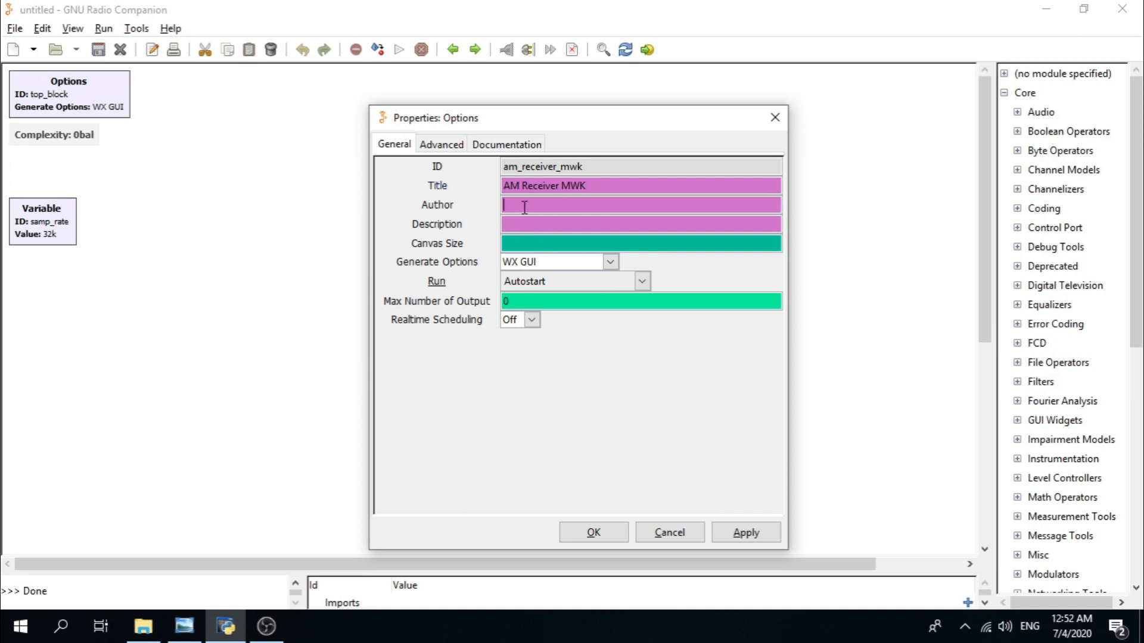
type("MWK")
left_click(592, 531)
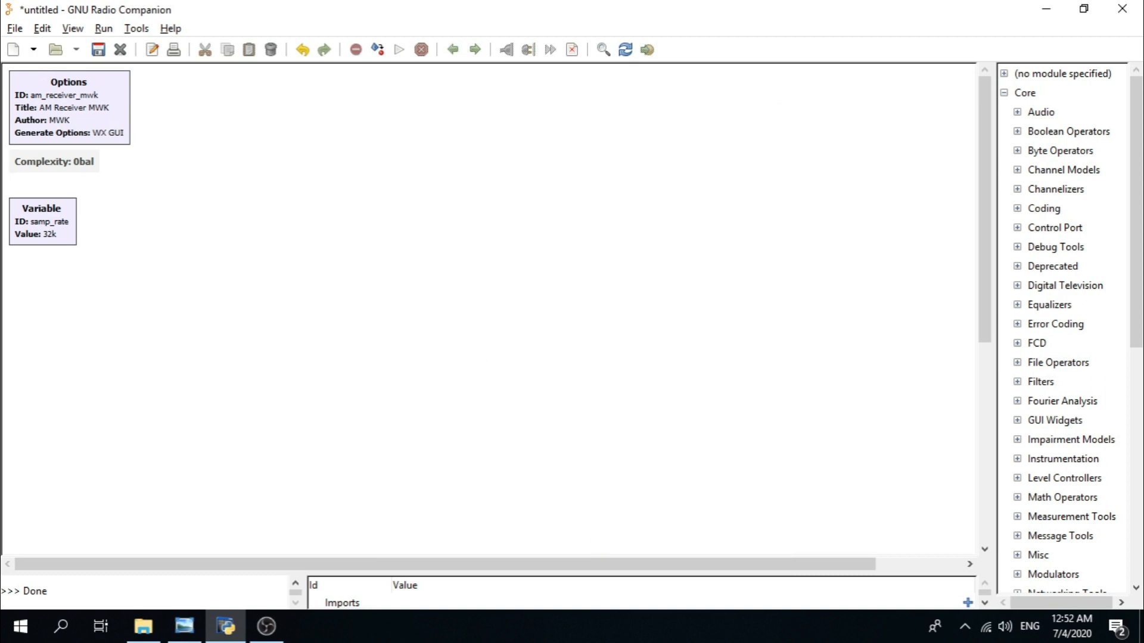
- Search the block library for WX GUI and add a WX GUI Slider block to the flowgraph, beside the samp_rate variable
key("alt+Tab")
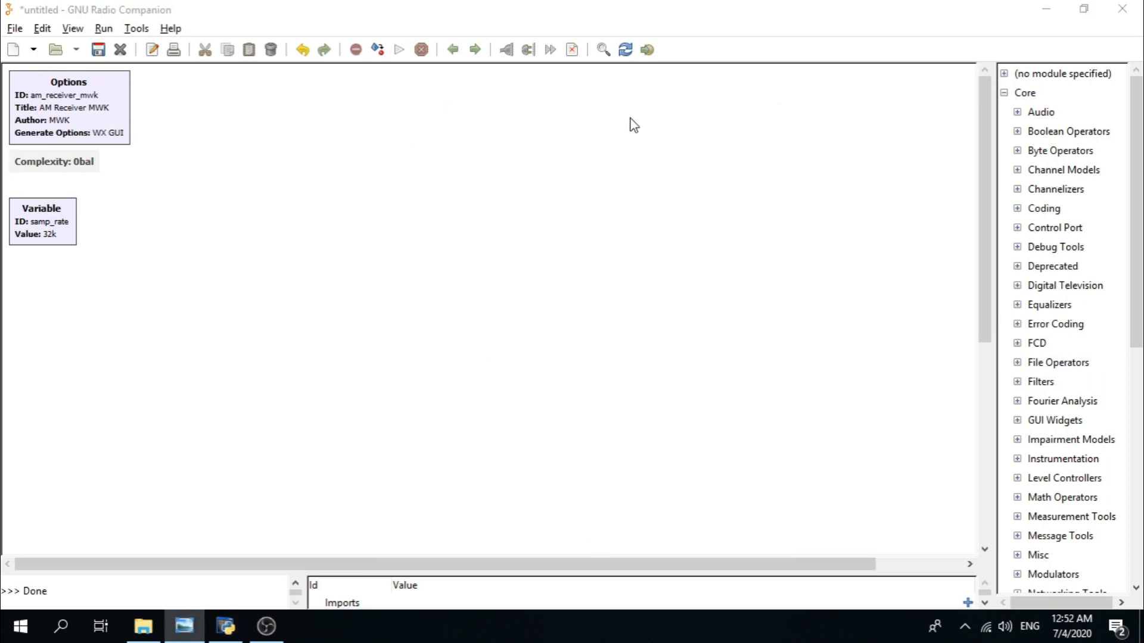
left_click(604, 49)
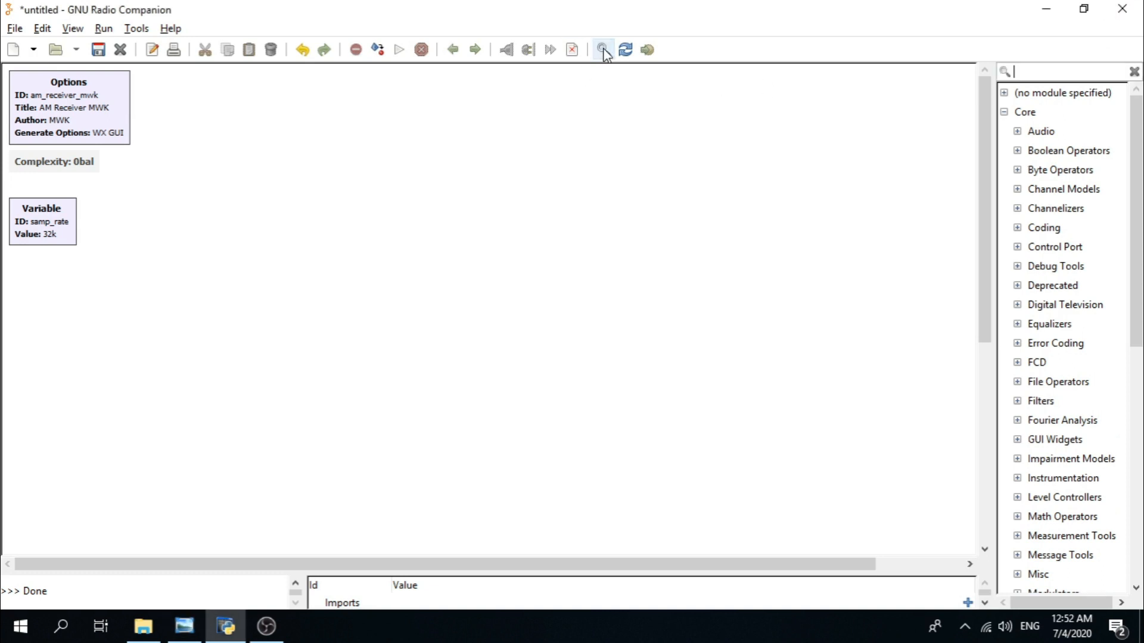
type("WX")
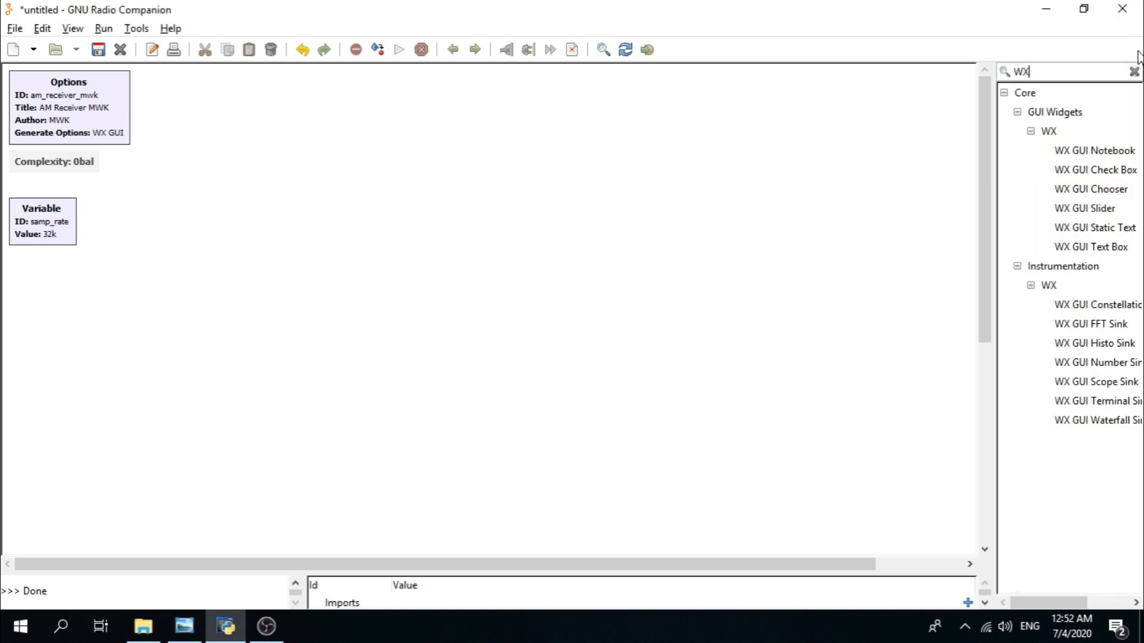
type("GUI")
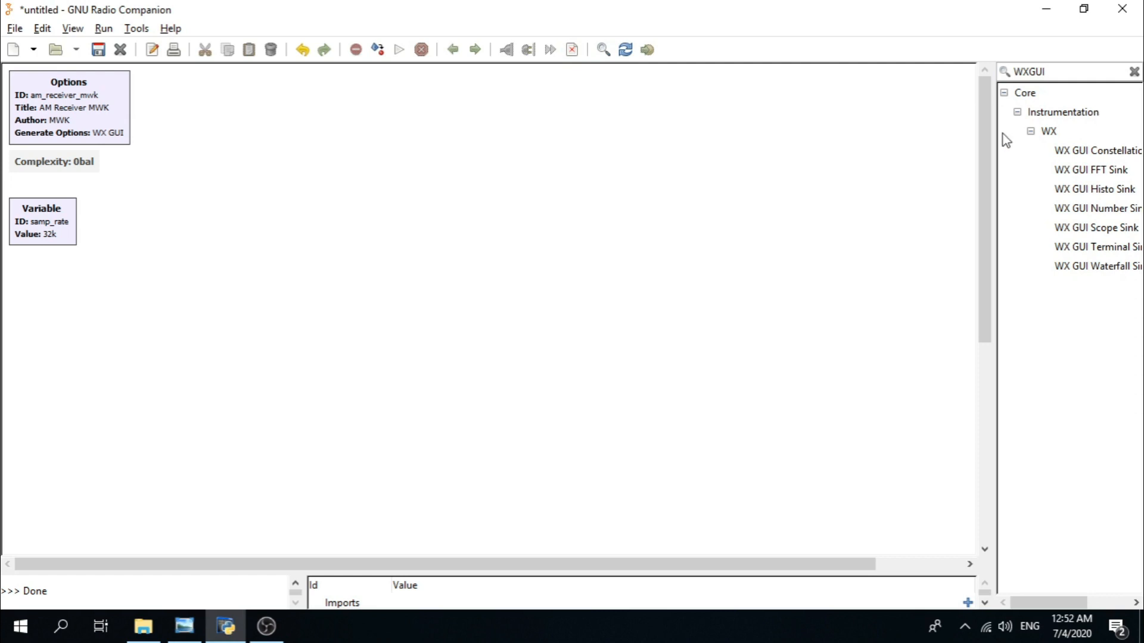
left_click_drag(992, 190, 956, 192)
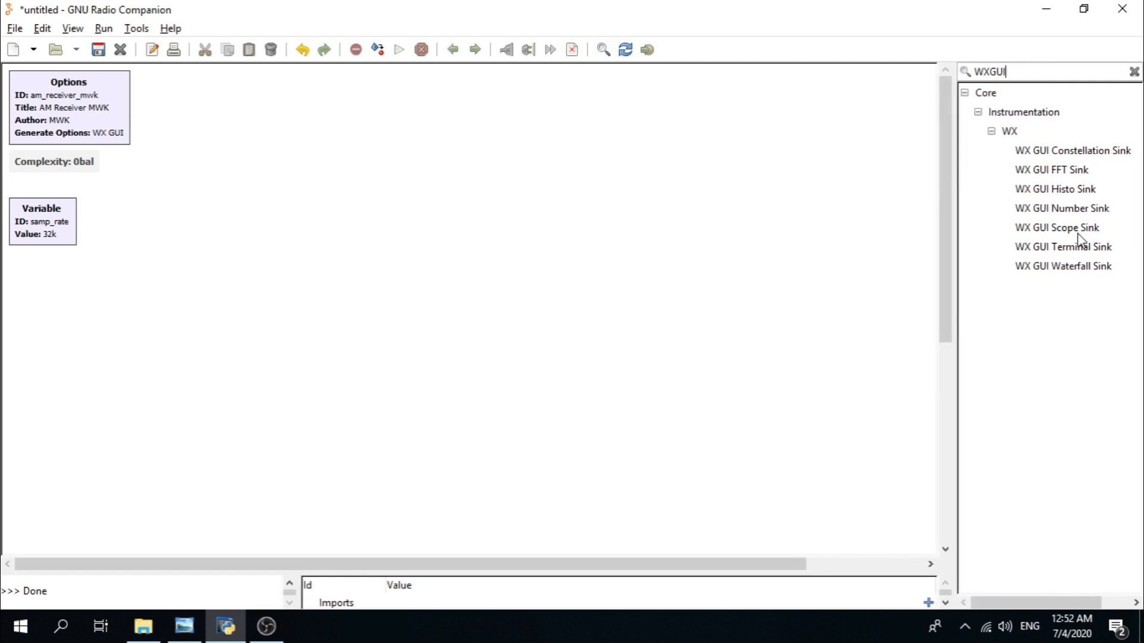
key("BackSpace")
key("BackSpace")
key("BackSpace")
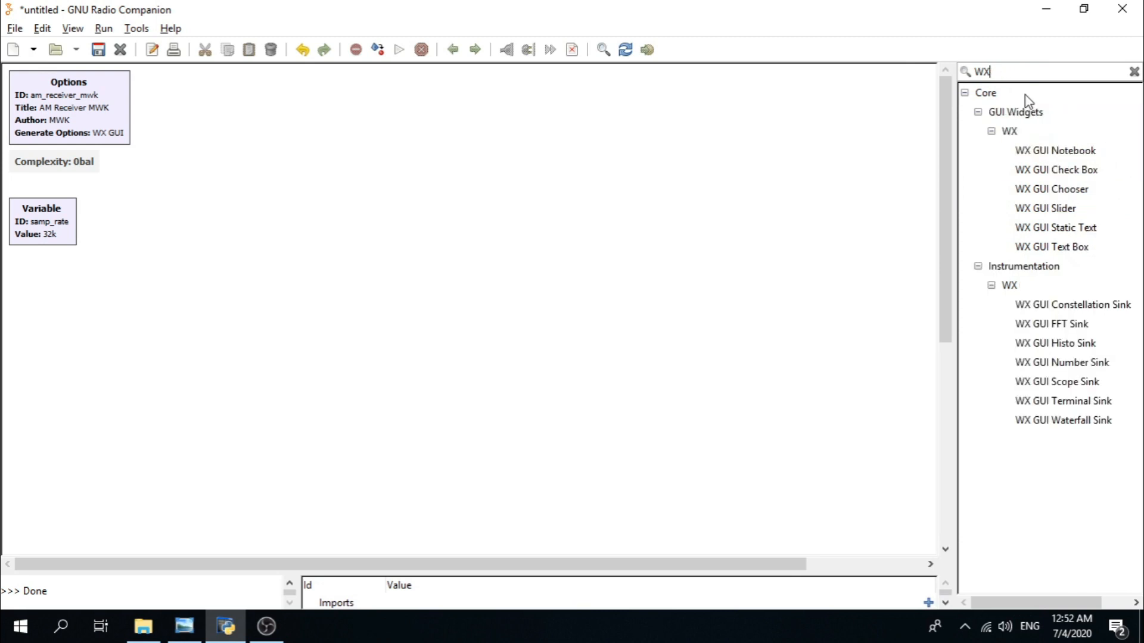
type("GUI")
double_click(1058, 214)
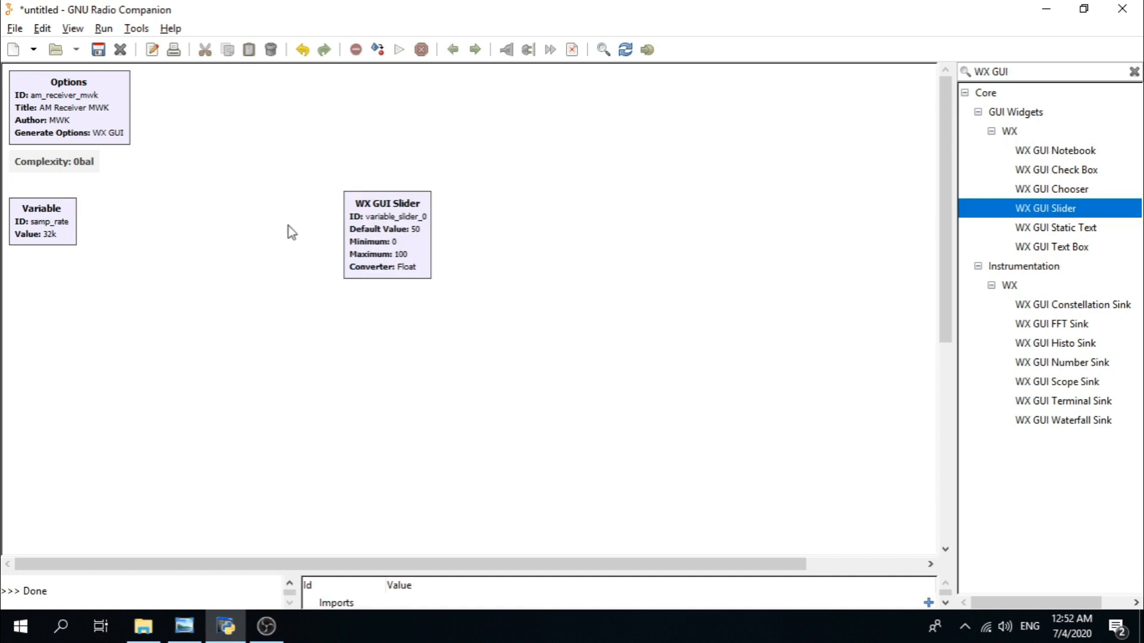
left_click_drag(369, 235, 189, 204)
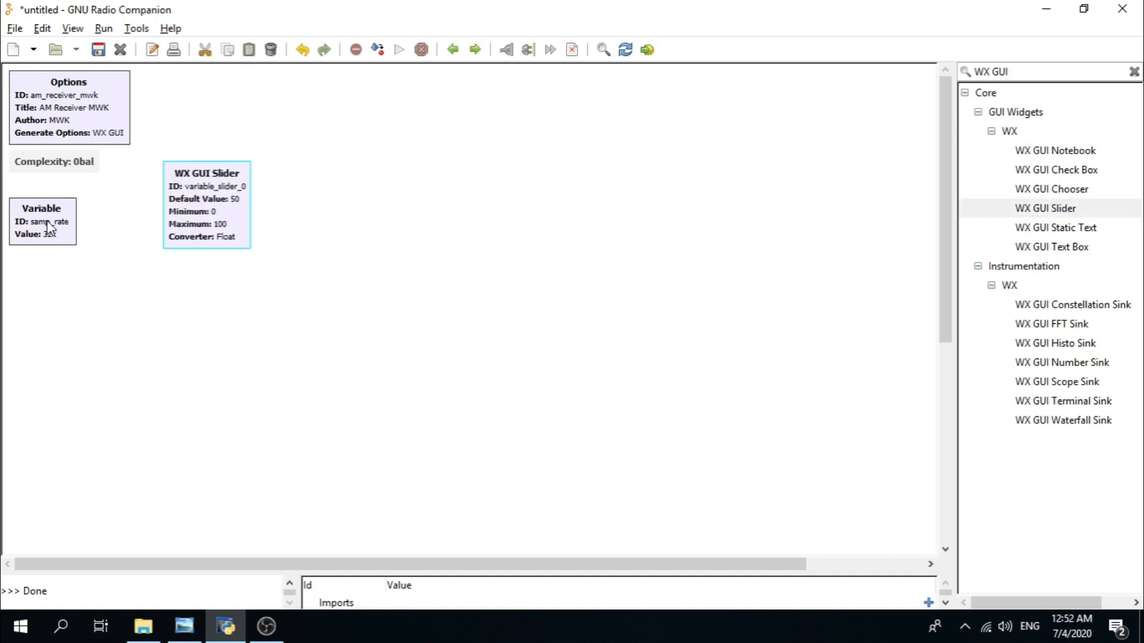
- Delete the samp_rate Variable block and place the WX GUI Slider directly below the Options block
left_click_drag(48, 231, 59, 256)
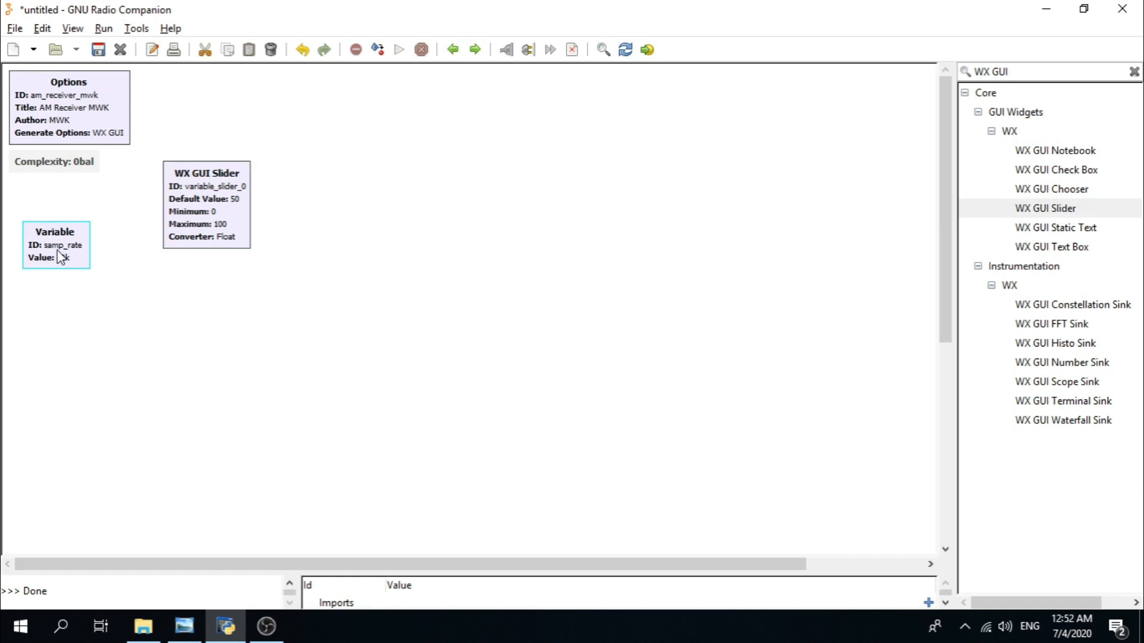
right_click(58, 240)
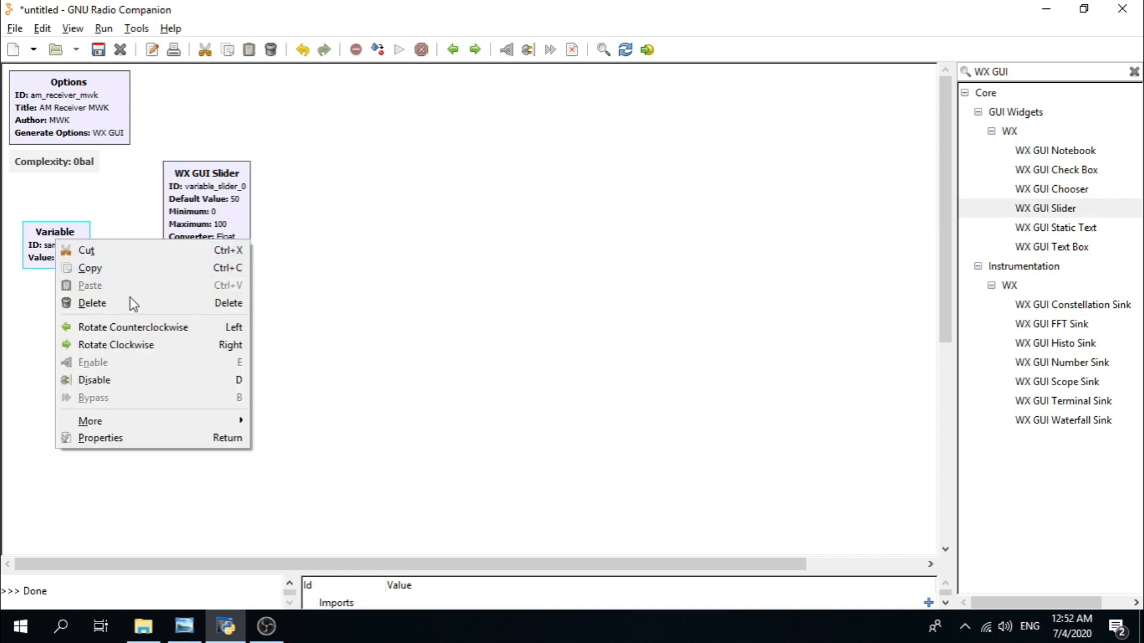
left_click(113, 305)
left_click_drag(180, 184, 29, 177)
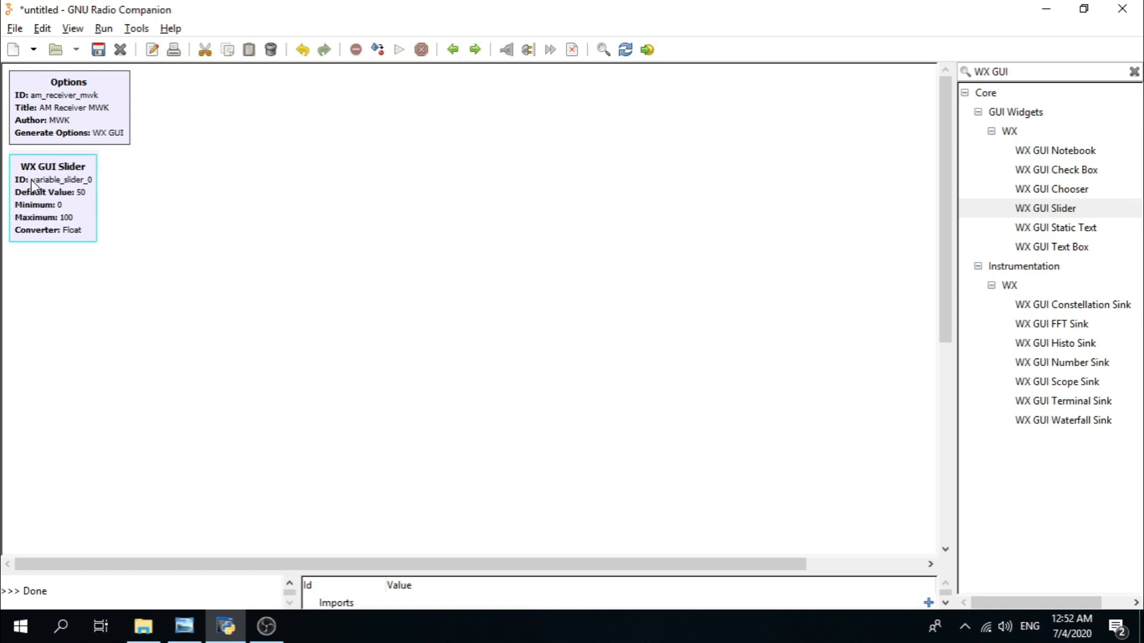
- Set the WX GUI Slider's ID to passband and its label to Filter Khz
double_click(39, 189)
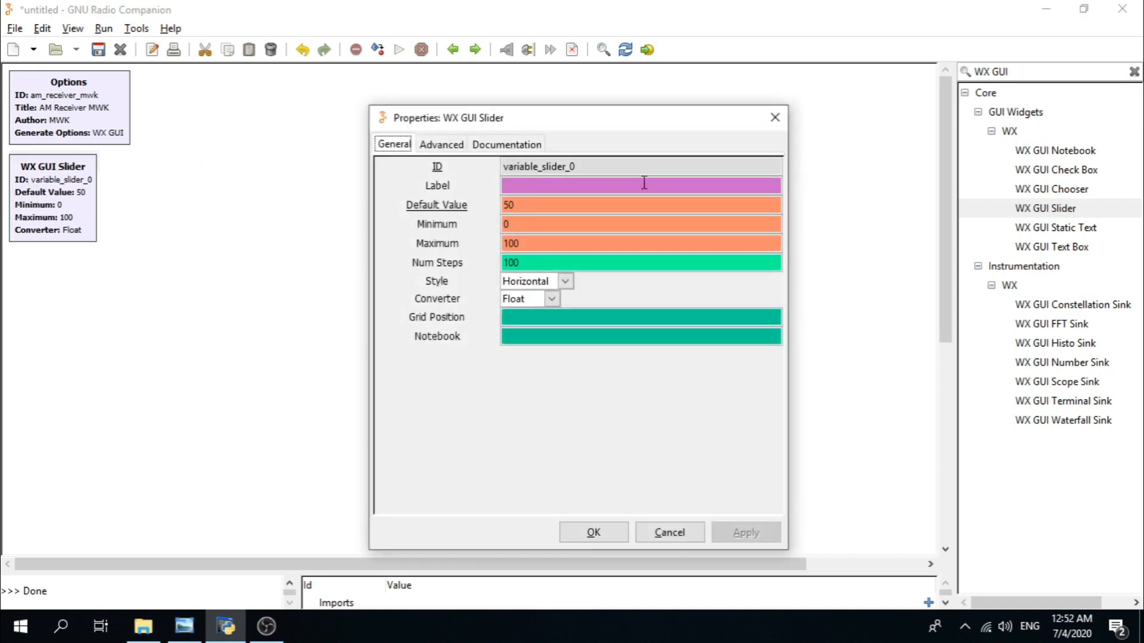
double_click(616, 166)
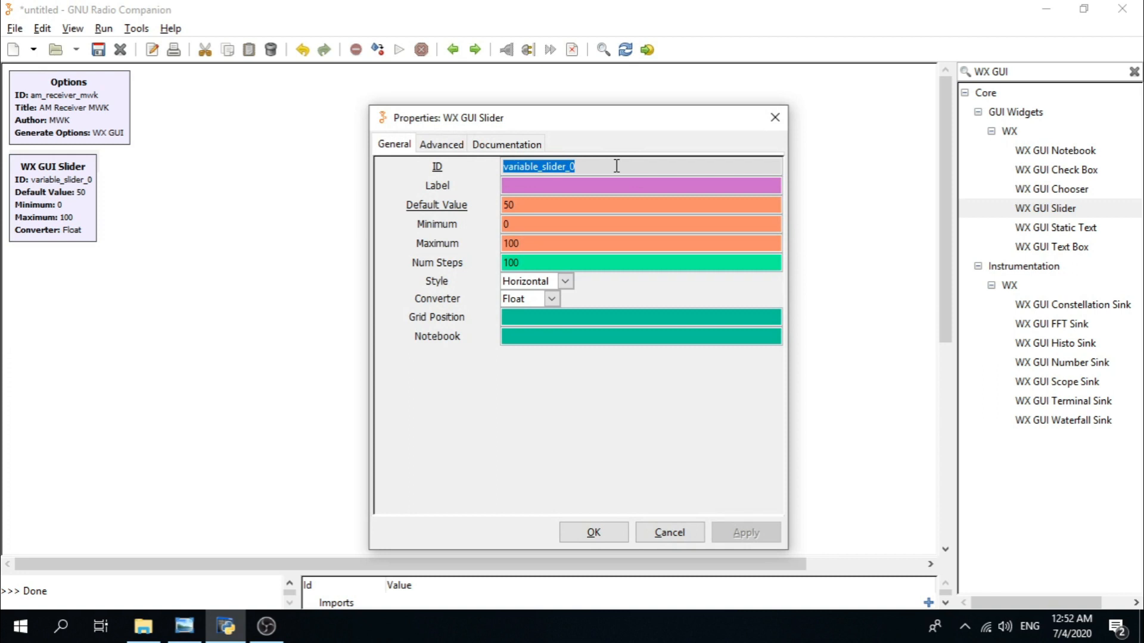
key("BackSpace")
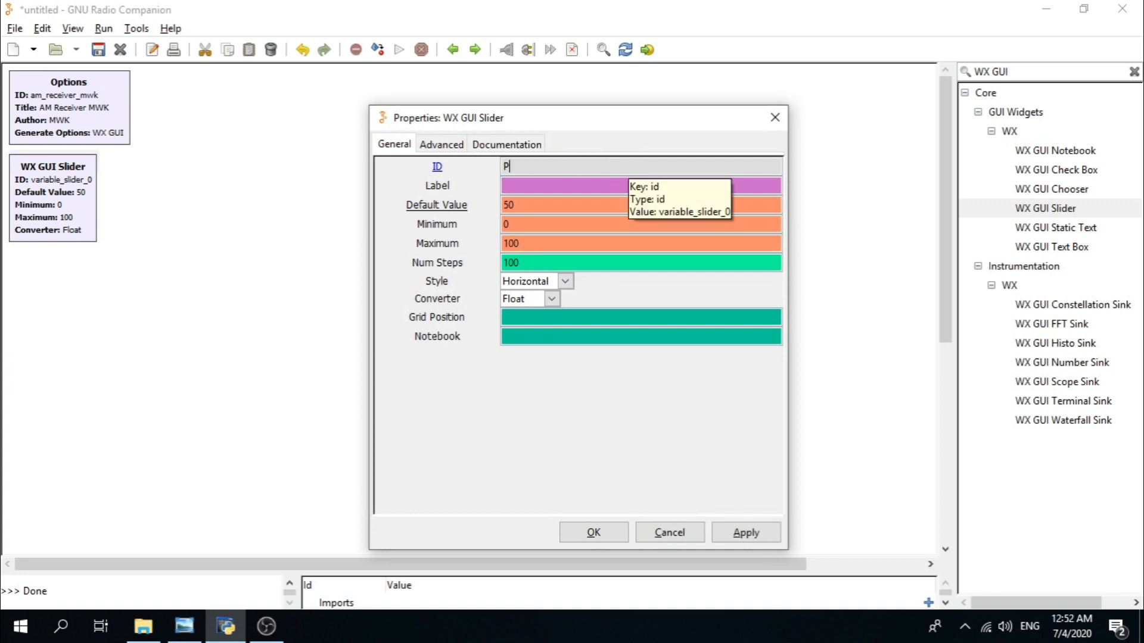
type("pa")
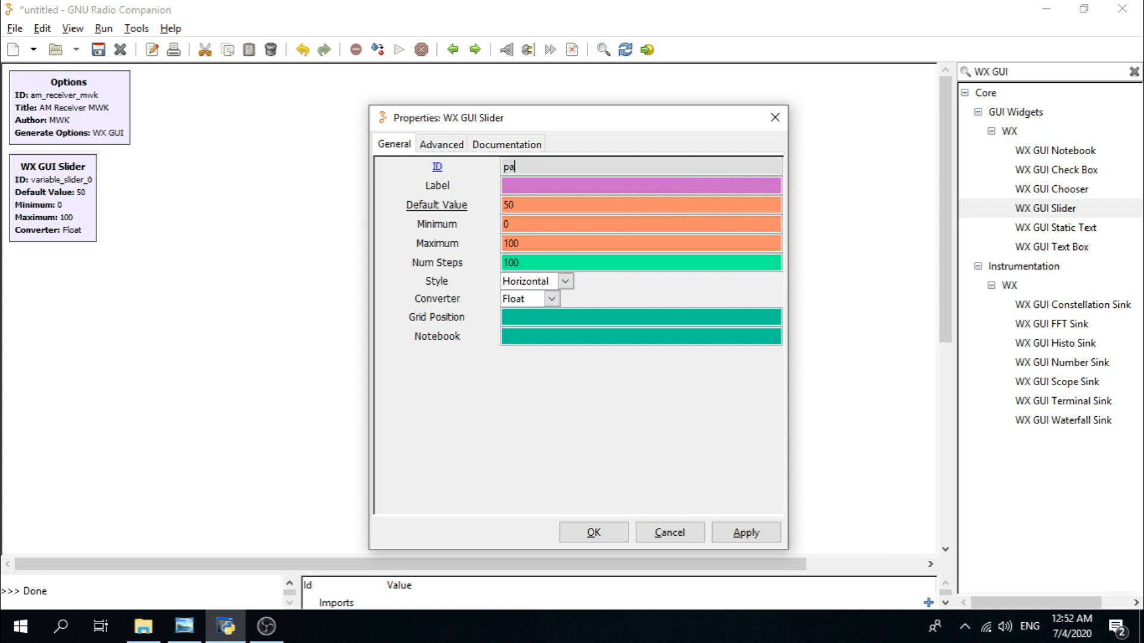
type("ssband")
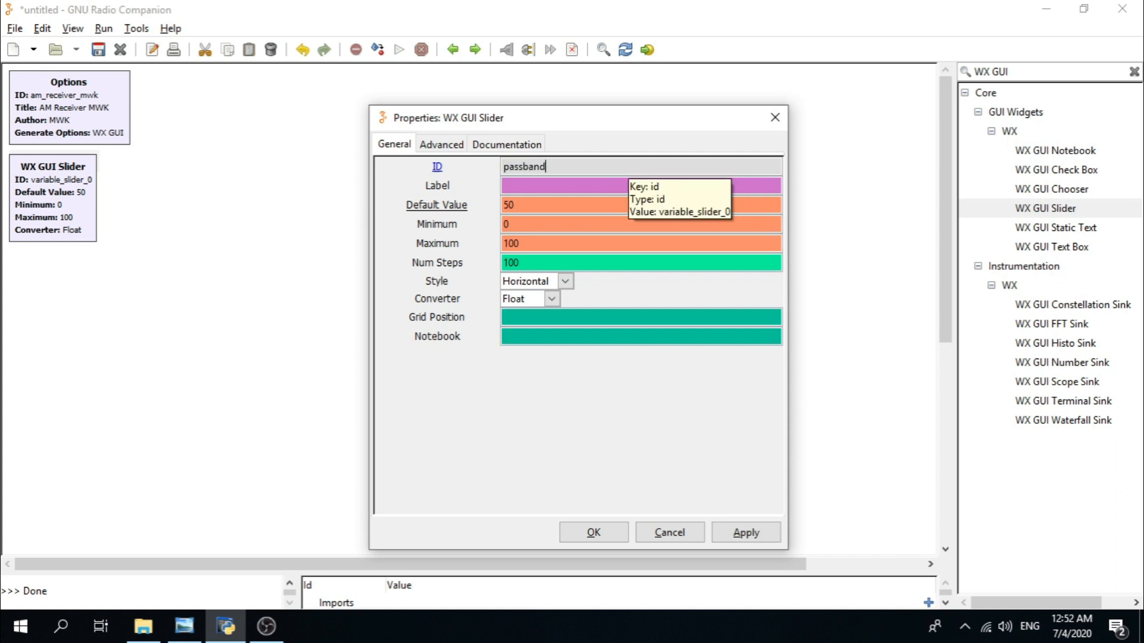
left_click(572, 186)
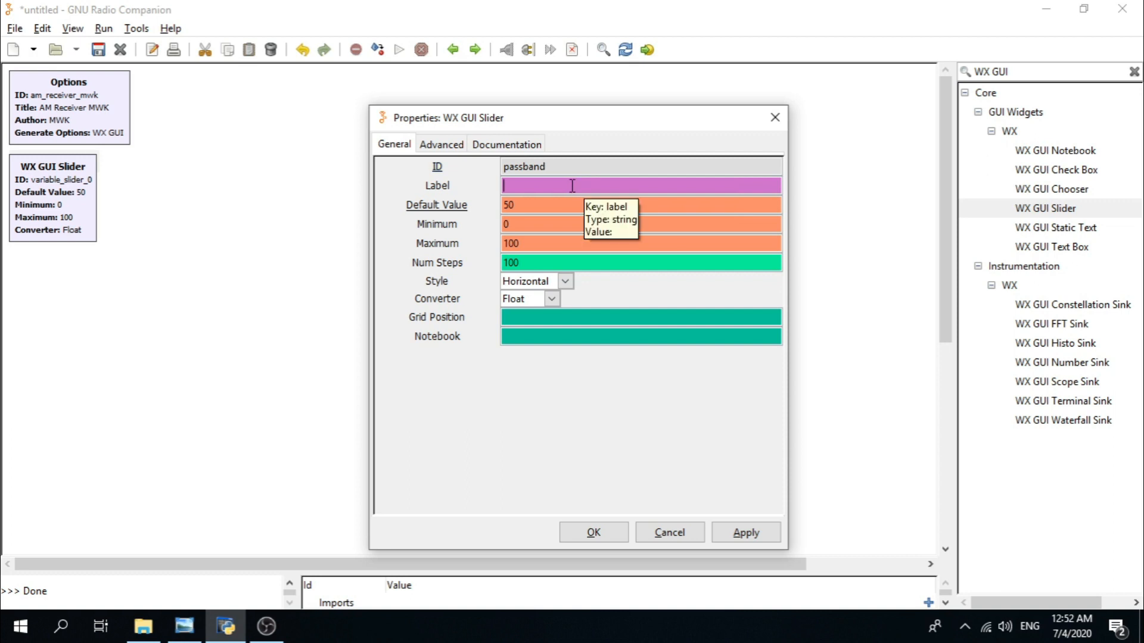
type("F")
type("ilter K")
key("BackSpace")
type("Khz")
- Set the passband slider's default value to 6, minimum to 3, maximum to 10 and number of steps to 7
double_click(534, 209)
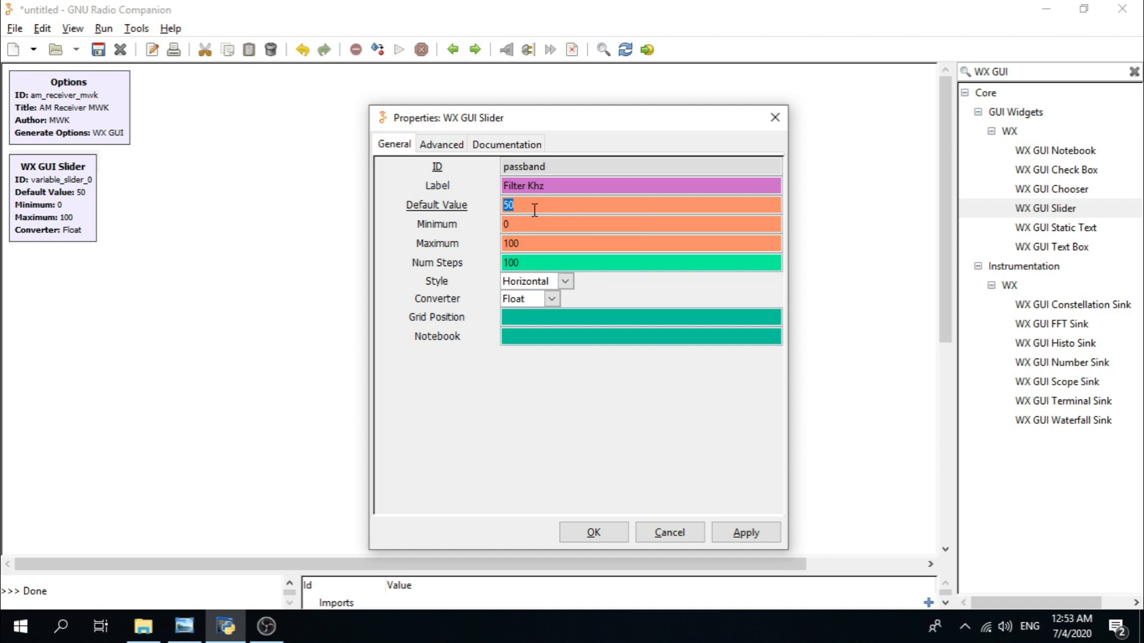
type("6")
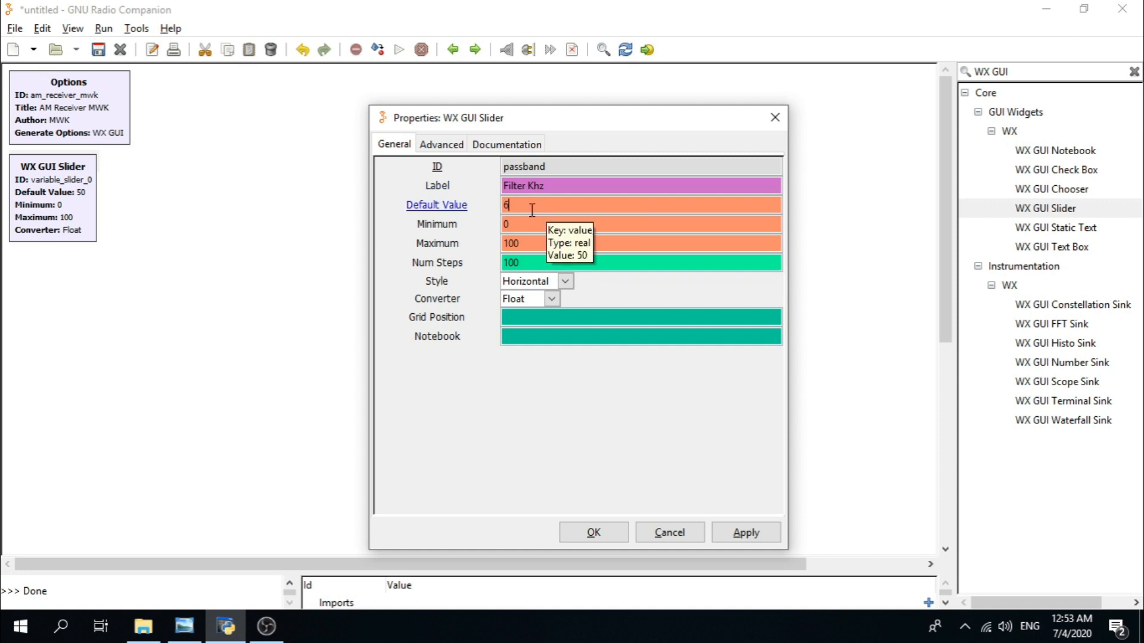
double_click(520, 227)
type("3")
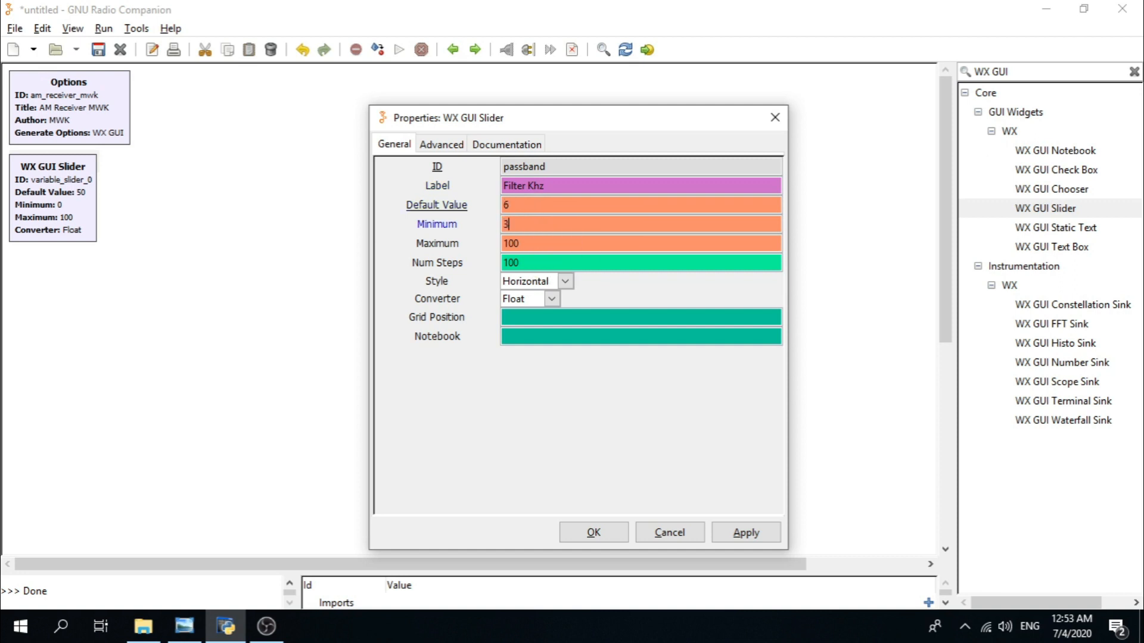
double_click(531, 245)
type("10")
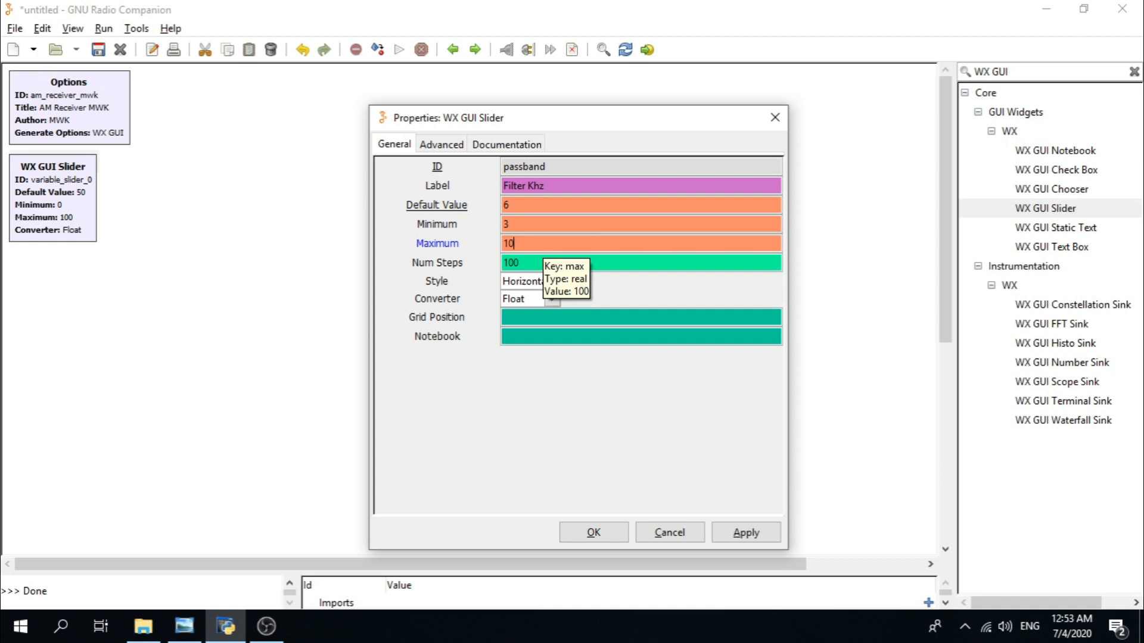
double_click(526, 261)
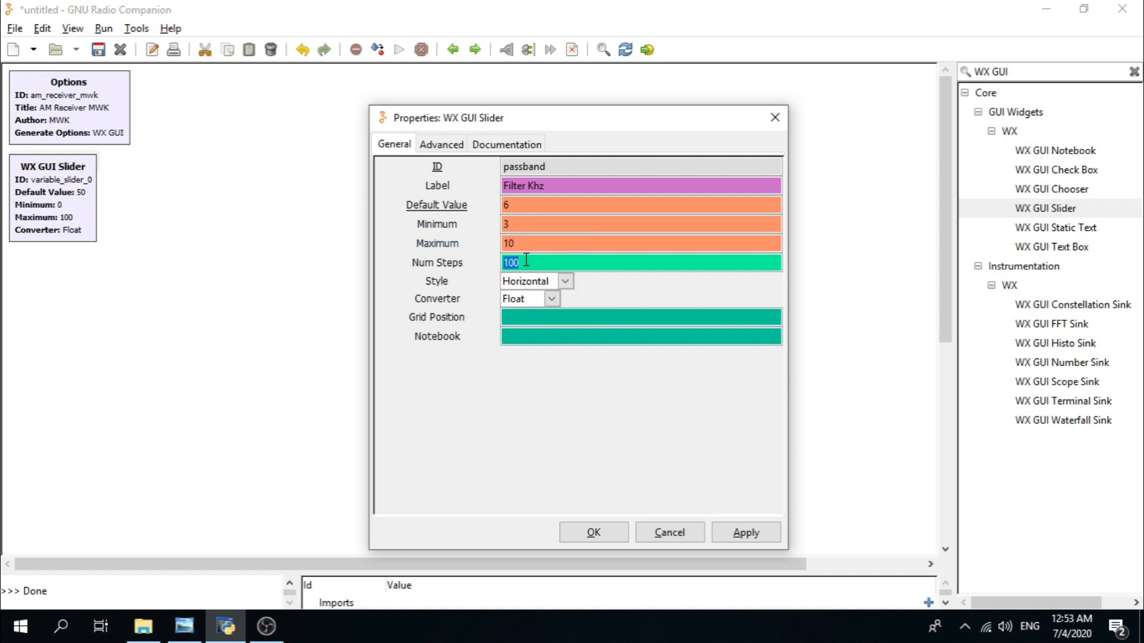
type("7")
- Set the passband slider's converter to Integer and its grid position to 0,4,1,3, and apply the properties
left_click(551, 299)
left_click(532, 341)
left_click(529, 317)
type("0,4")
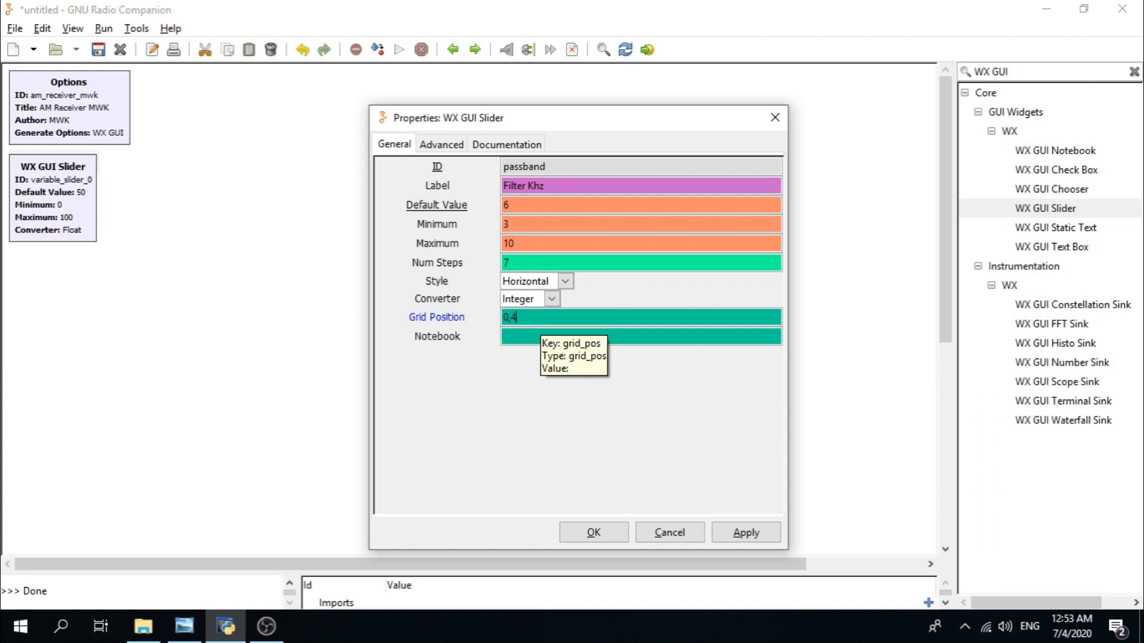
type(",1,3")
left_click(586, 534)
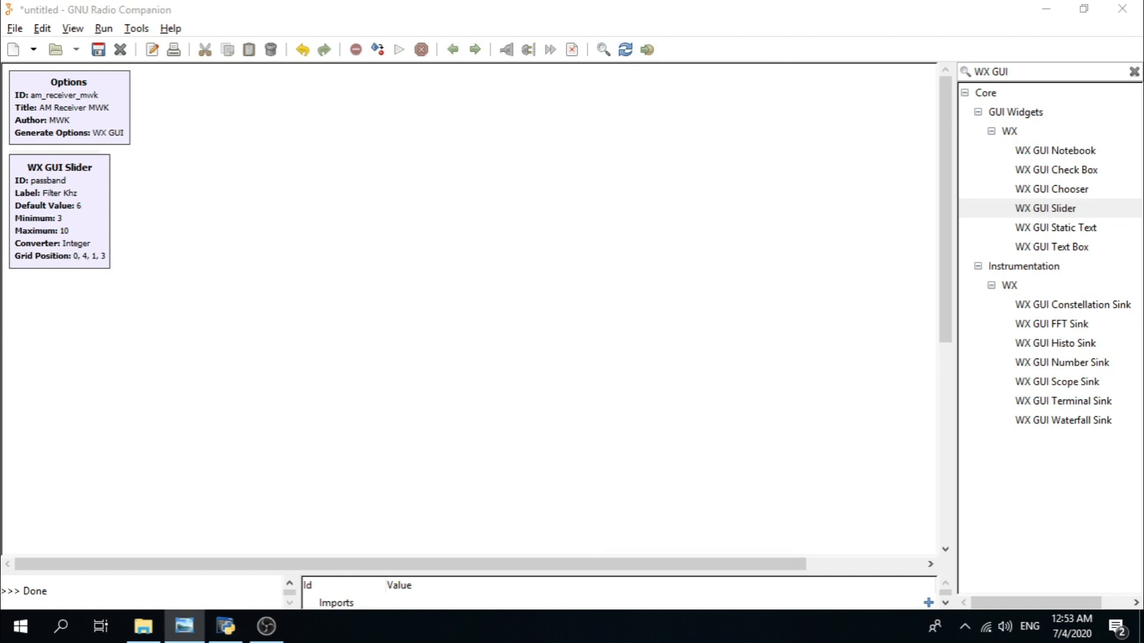
- Search the block library for var and add a Variable block directly below the passband slider
left_click(1021, 70)
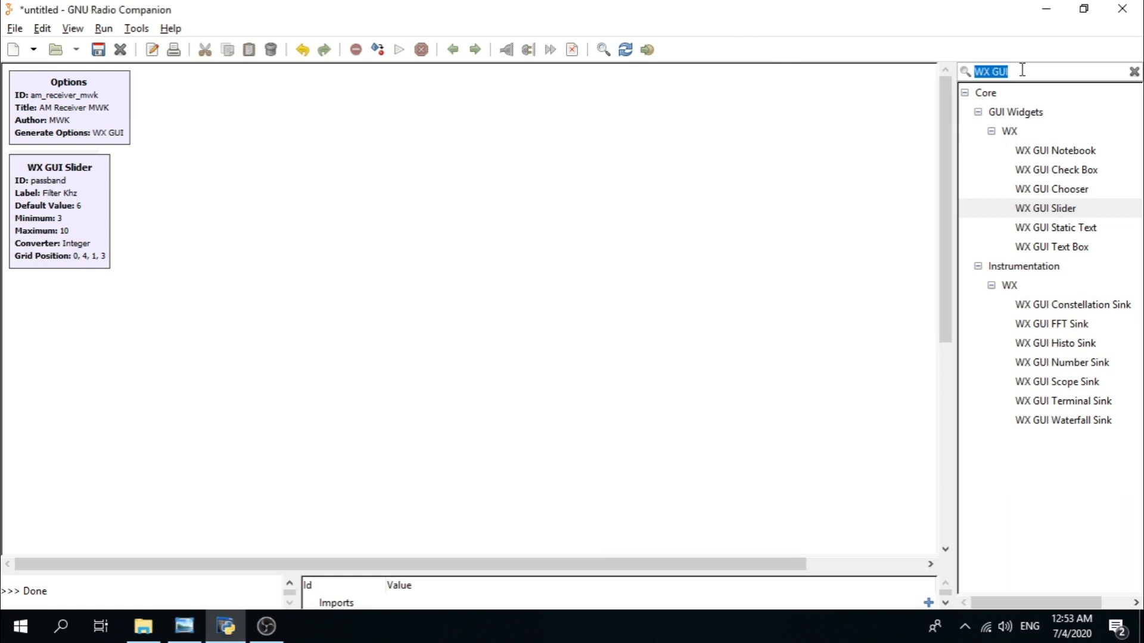
type("var")
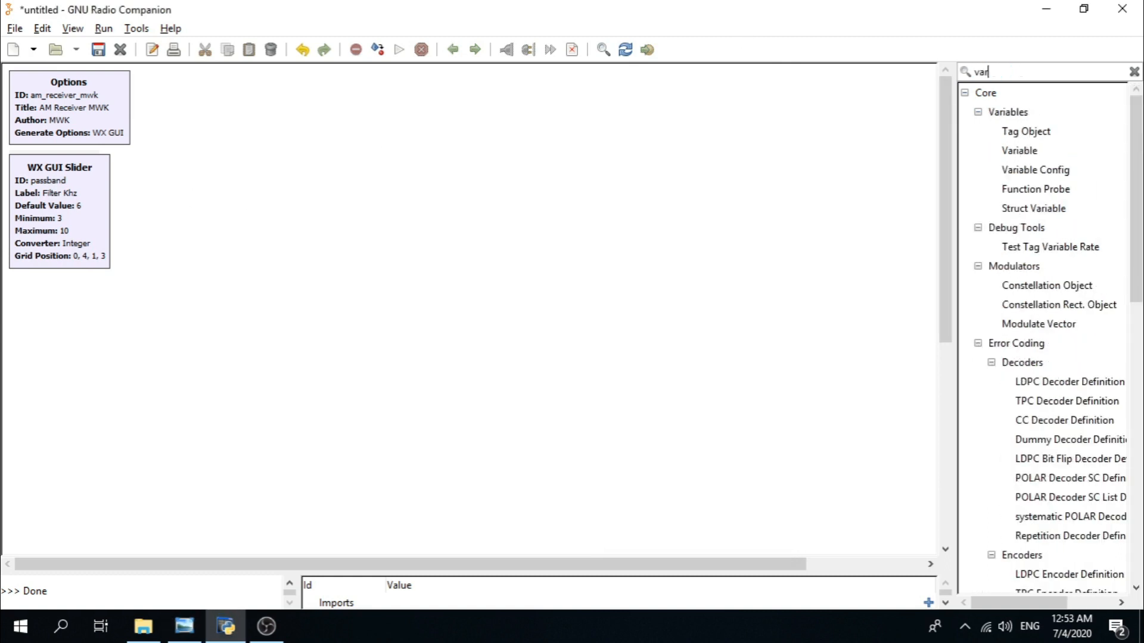
double_click(1031, 150)
left_click_drag(682, 268, 49, 300)
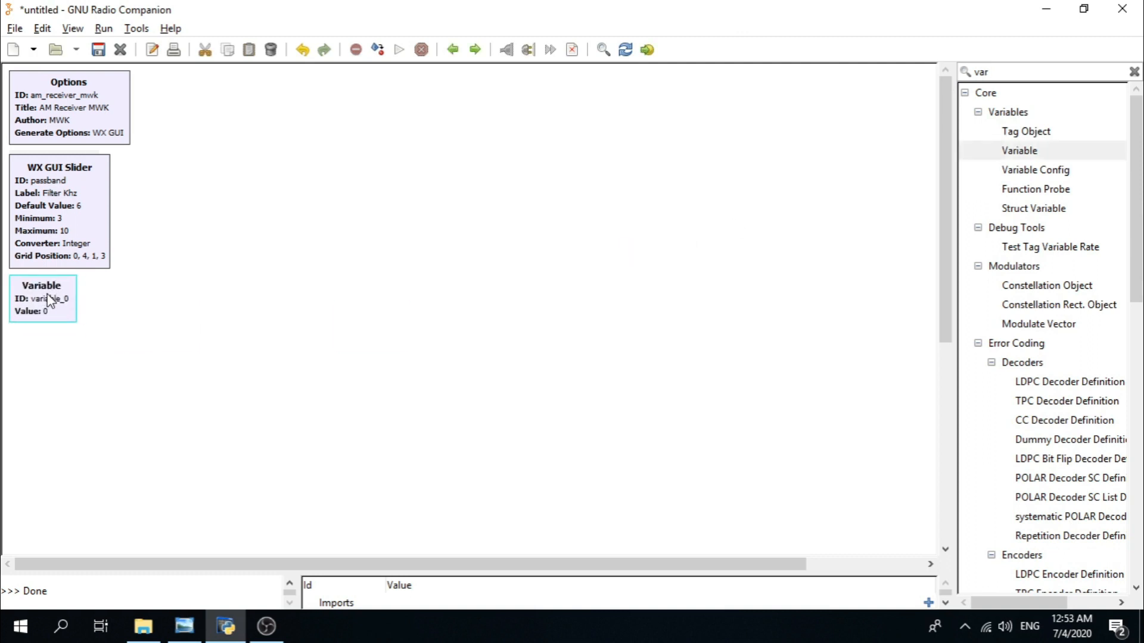
- Set the ID of the Variable block below the passband slider to samp_rate and its value to 2e6
double_click(49, 305)
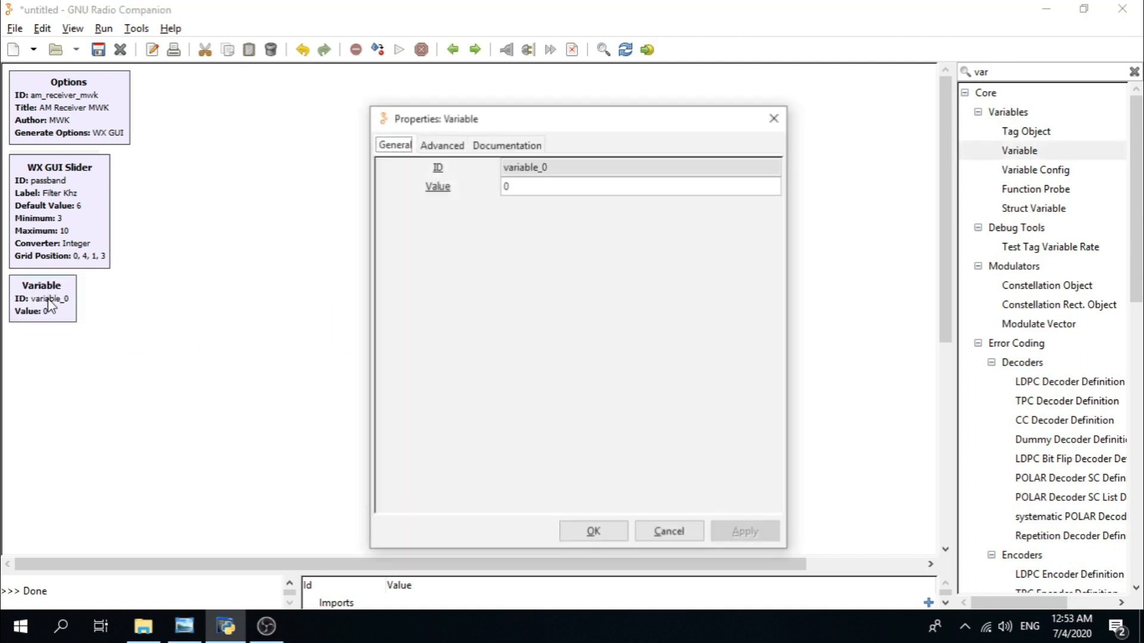
double_click(565, 166)
type("samp")
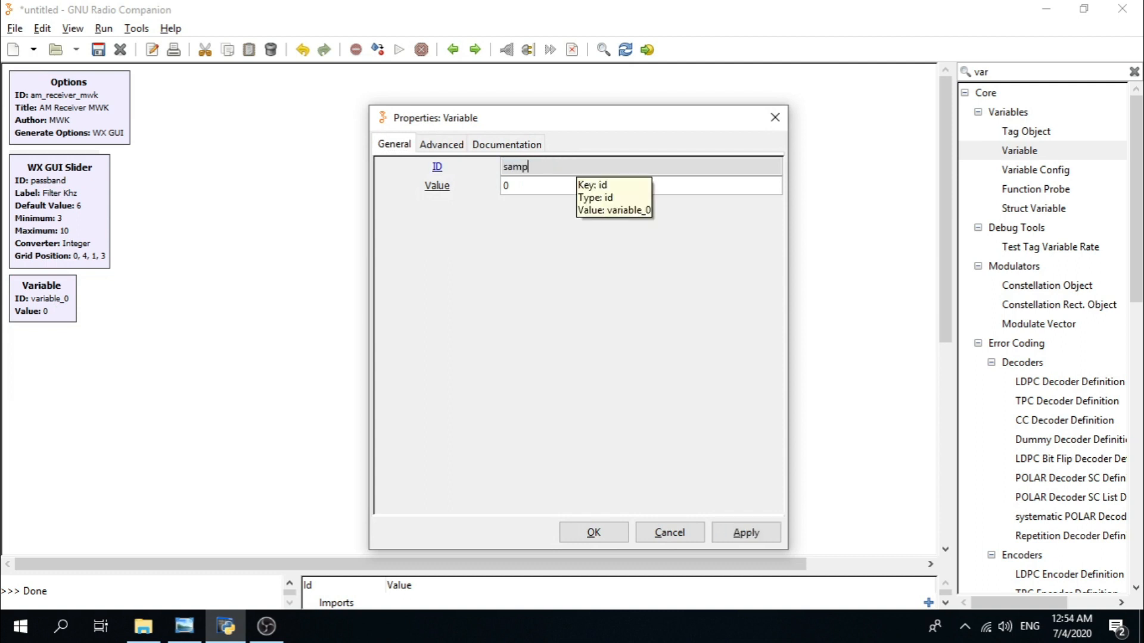
type("_rate")
double_click(567, 183)
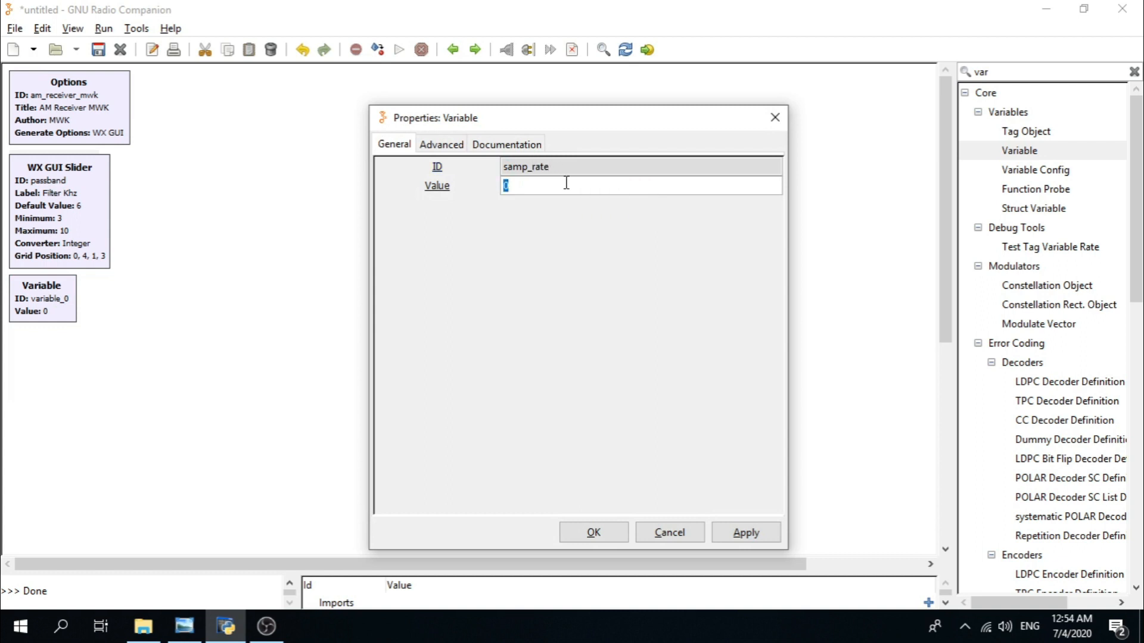
type("2e6")
left_click(605, 531)
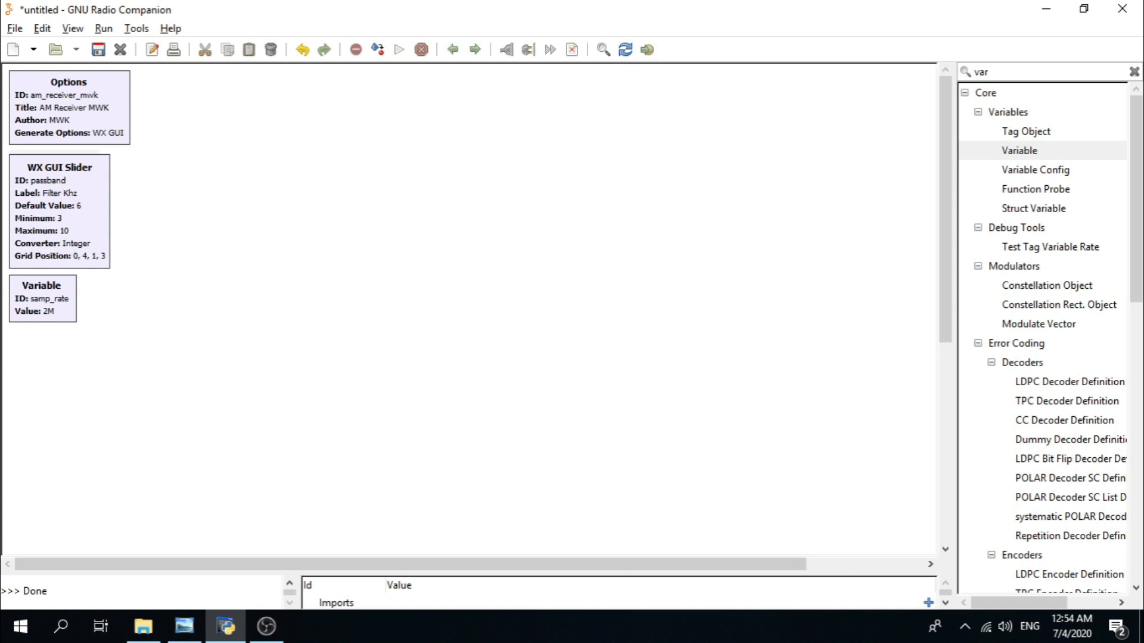
- Add a second Variable block and place it directly beside the samp_rate variable
key("alt+Tab")
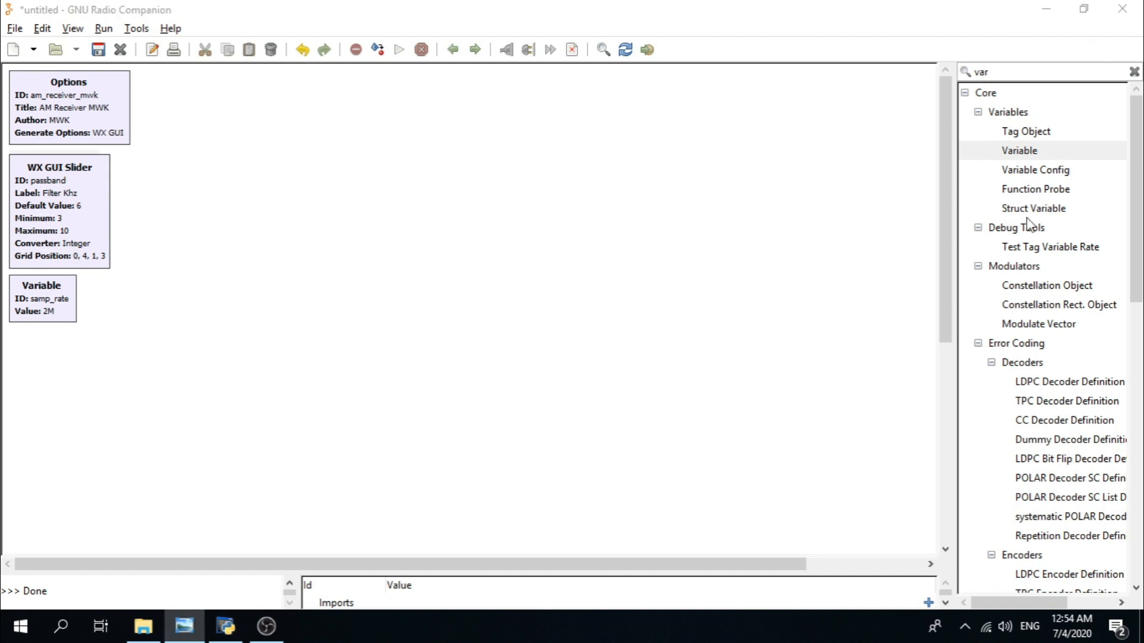
double_click(1029, 153)
left_click(459, 242)
left_click_drag(458, 241, 109, 306)
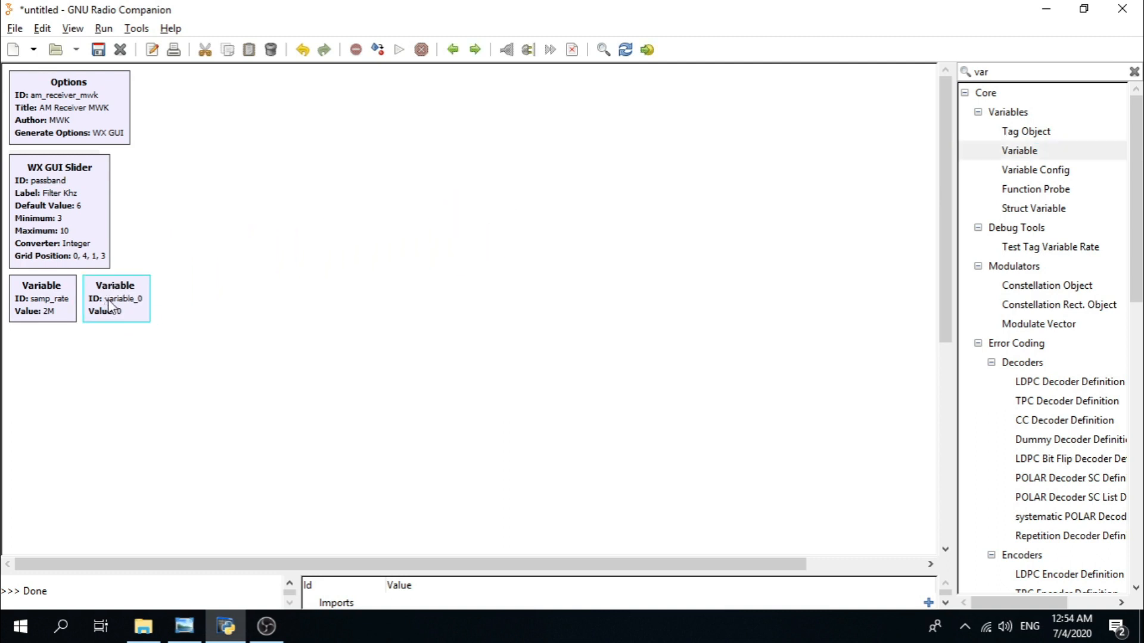
- Set the ID of the Variable block beside samp_rate to convert and its value to 125e6
double_click(108, 306)
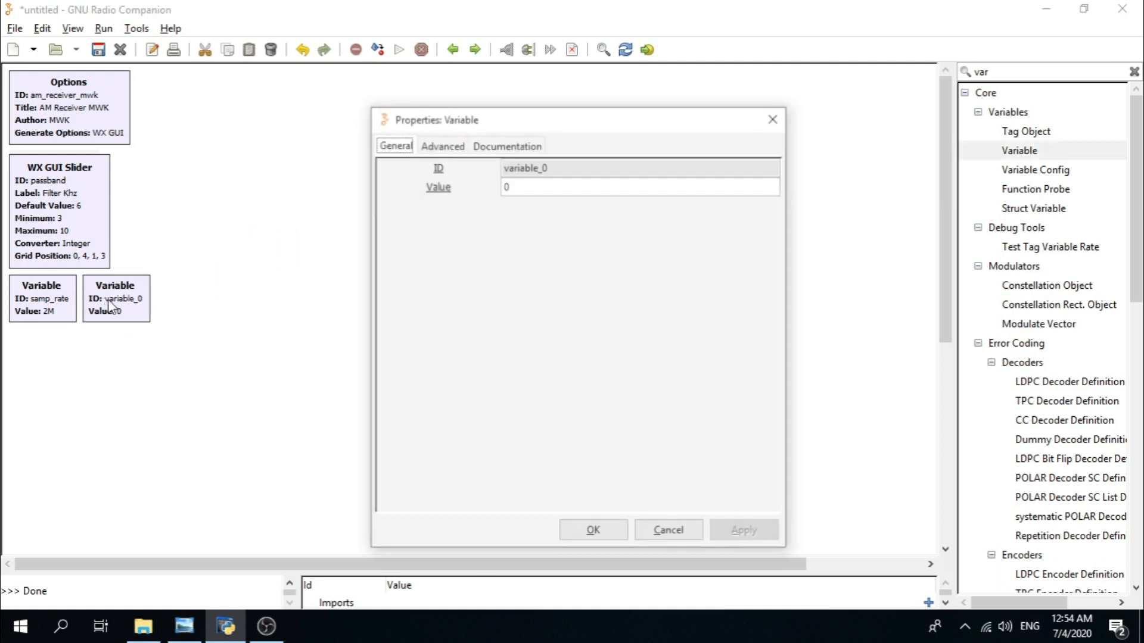
double_click(566, 165)
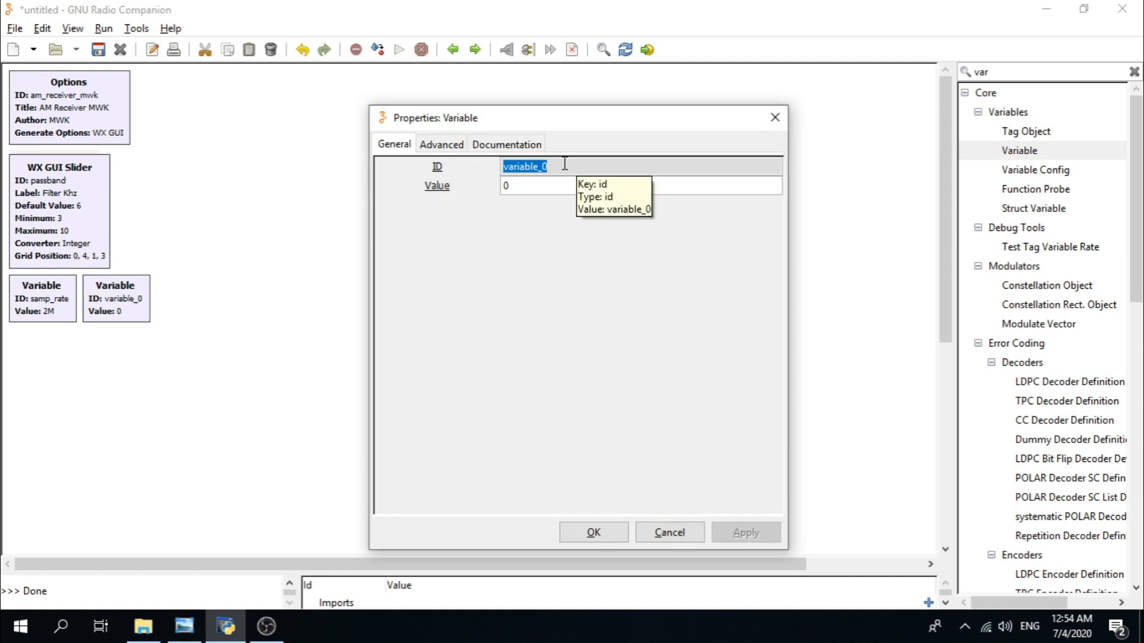
type("convert")
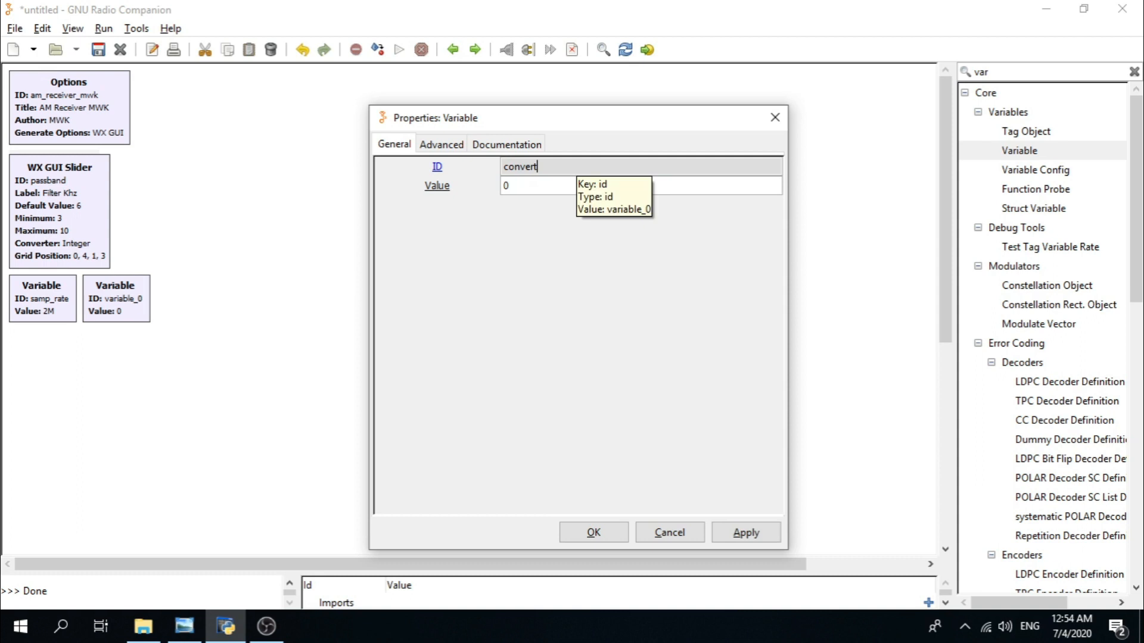
double_click(554, 184)
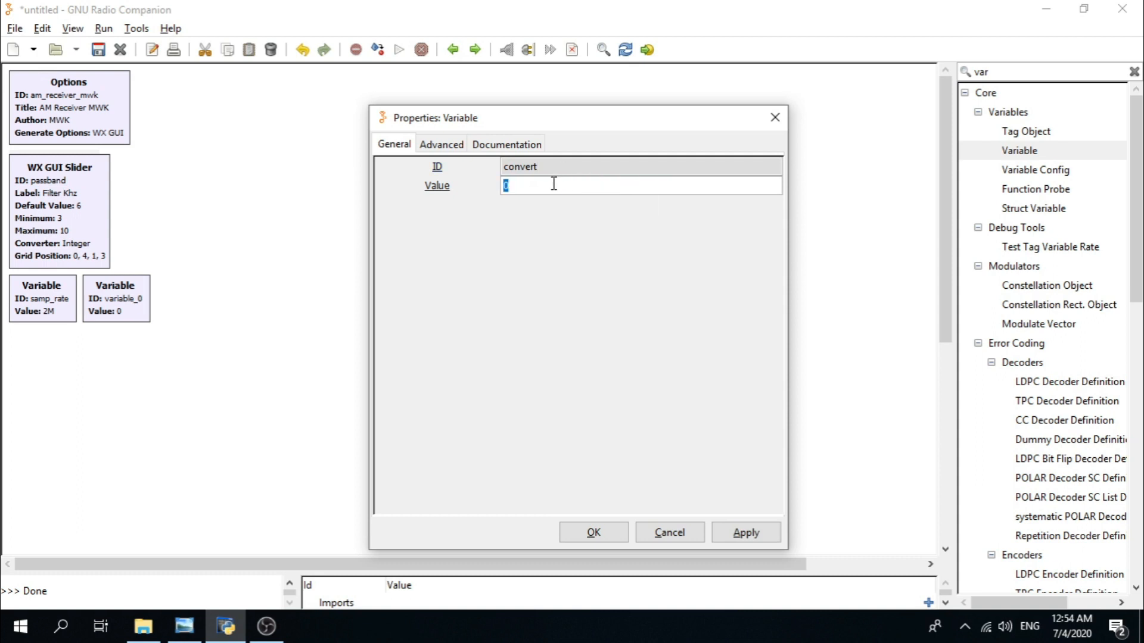
type("125")
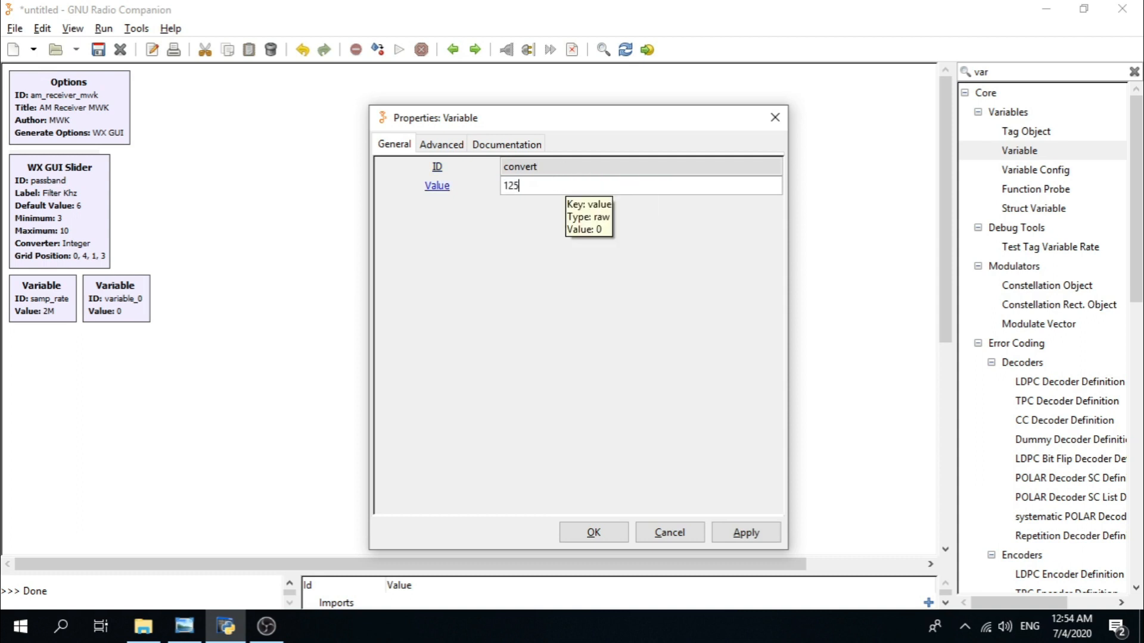
type("e6")
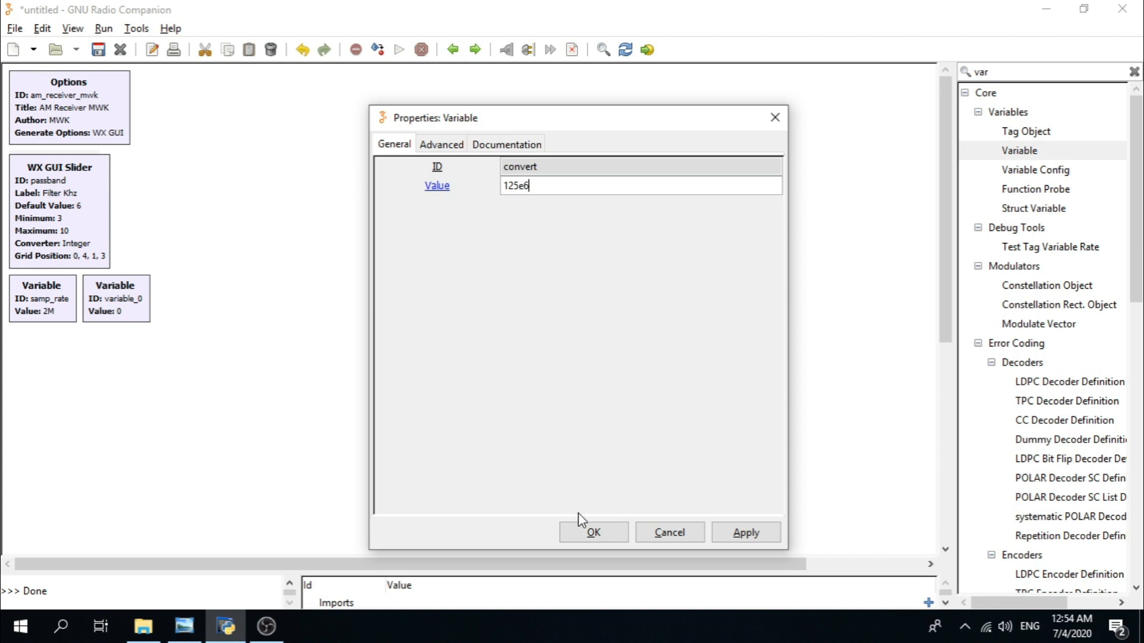
left_click(577, 532)
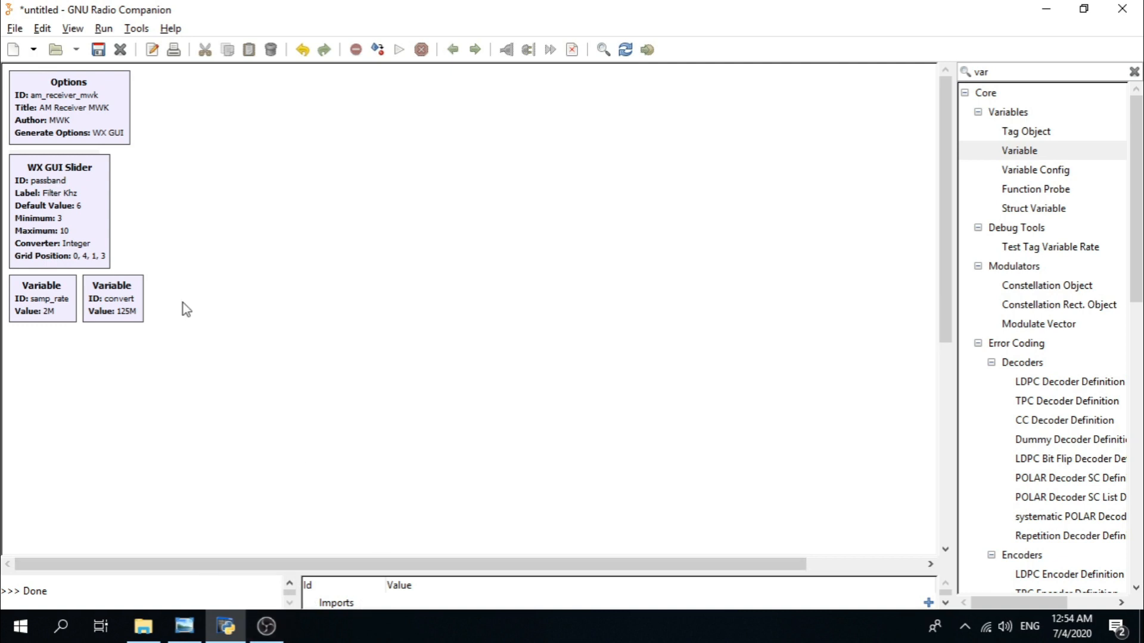
- Add a third Variable block and place it below the samp_rate and convert variables
key("alt+Tab")
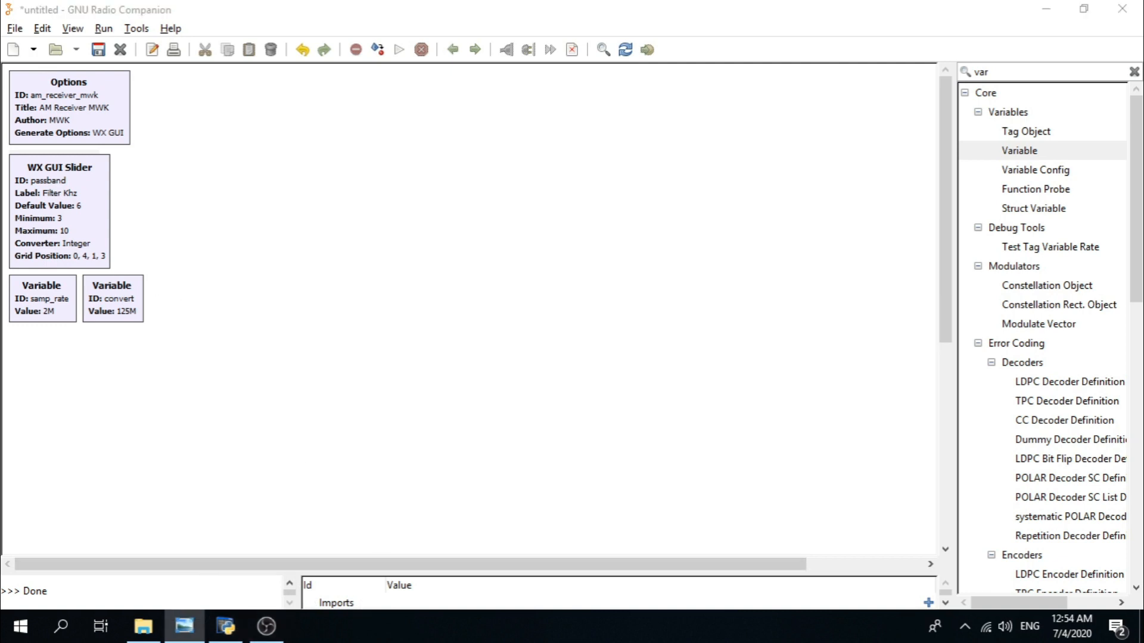
double_click(1032, 152)
left_click_drag(468, 378, 64, 351)
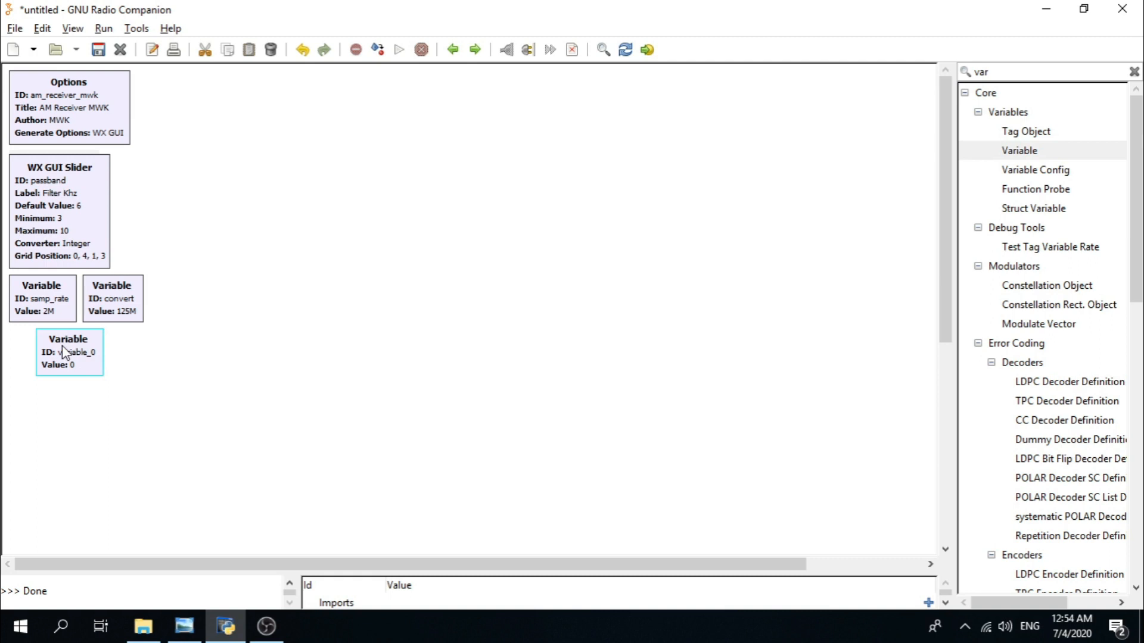
- Set the third Variable block's ID to decimate and its value to 10
double_click(65, 351)
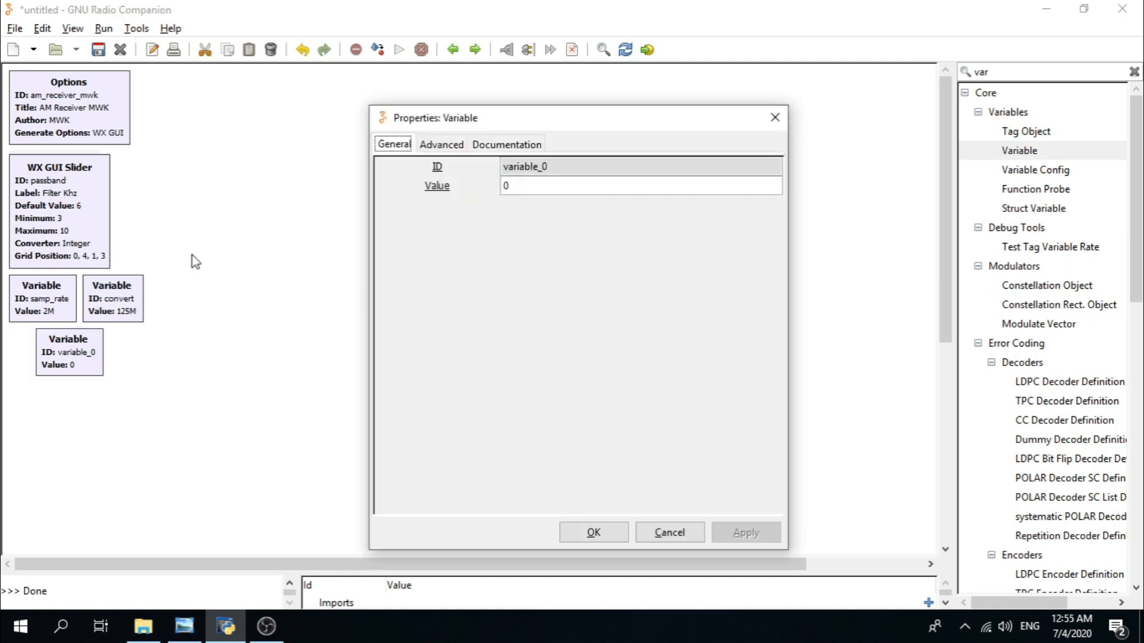
double_click(560, 173)
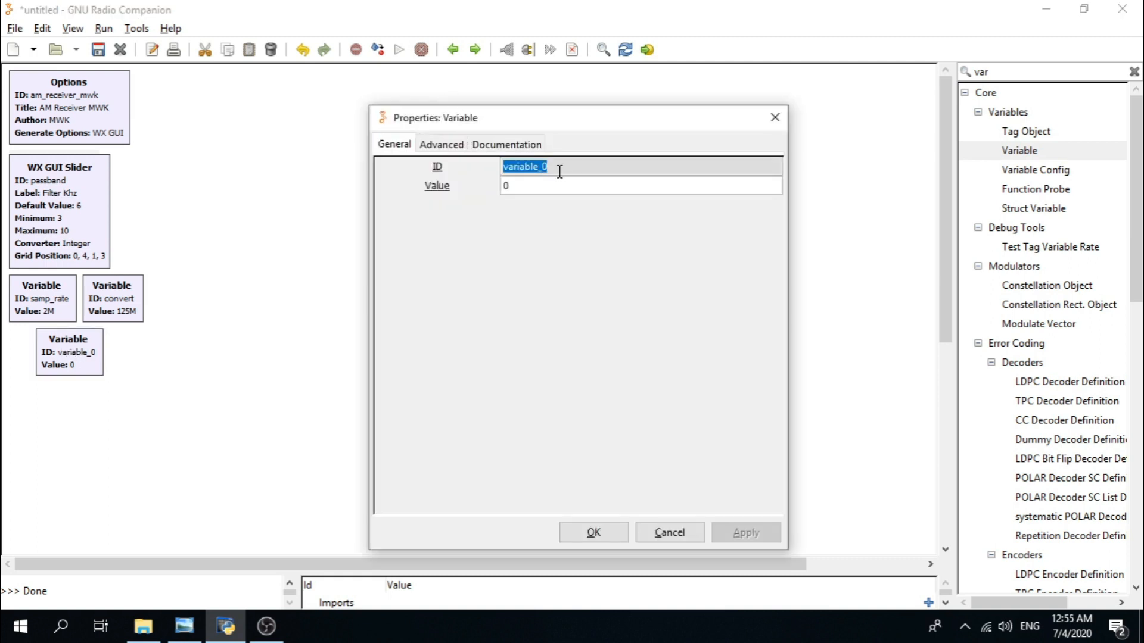
type("decimate")
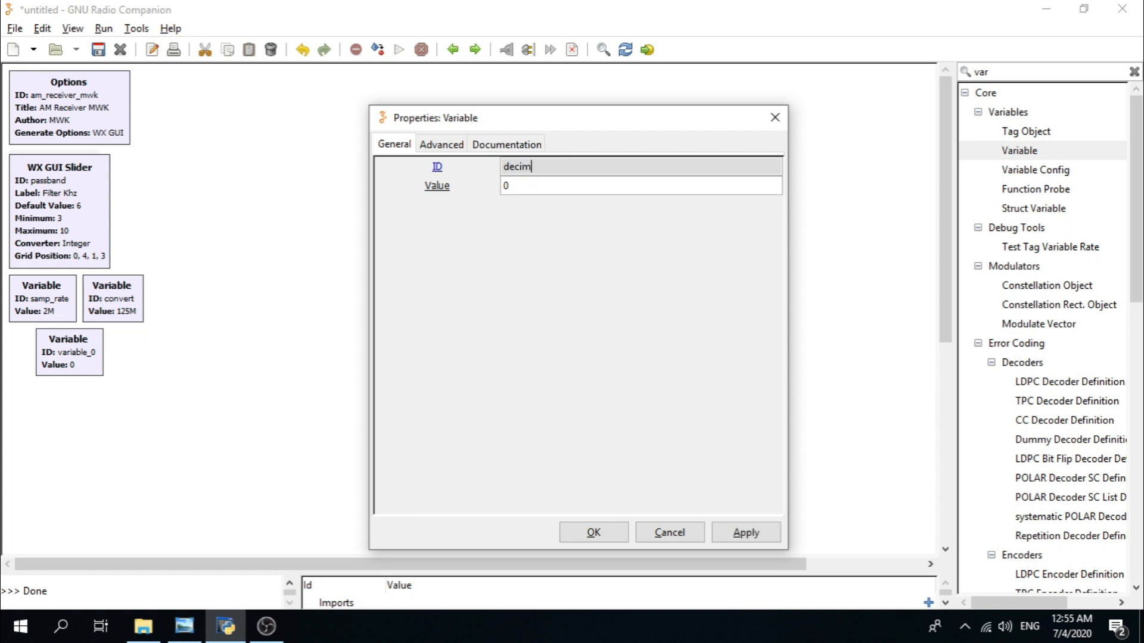
double_click(551, 188)
type("10")
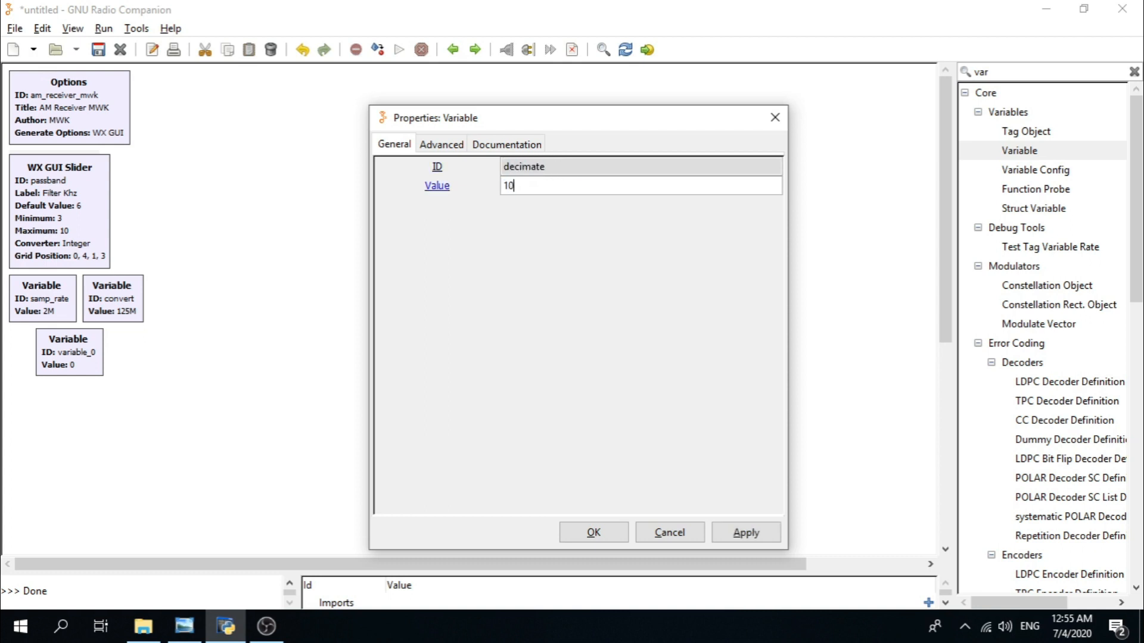
left_click(565, 534)
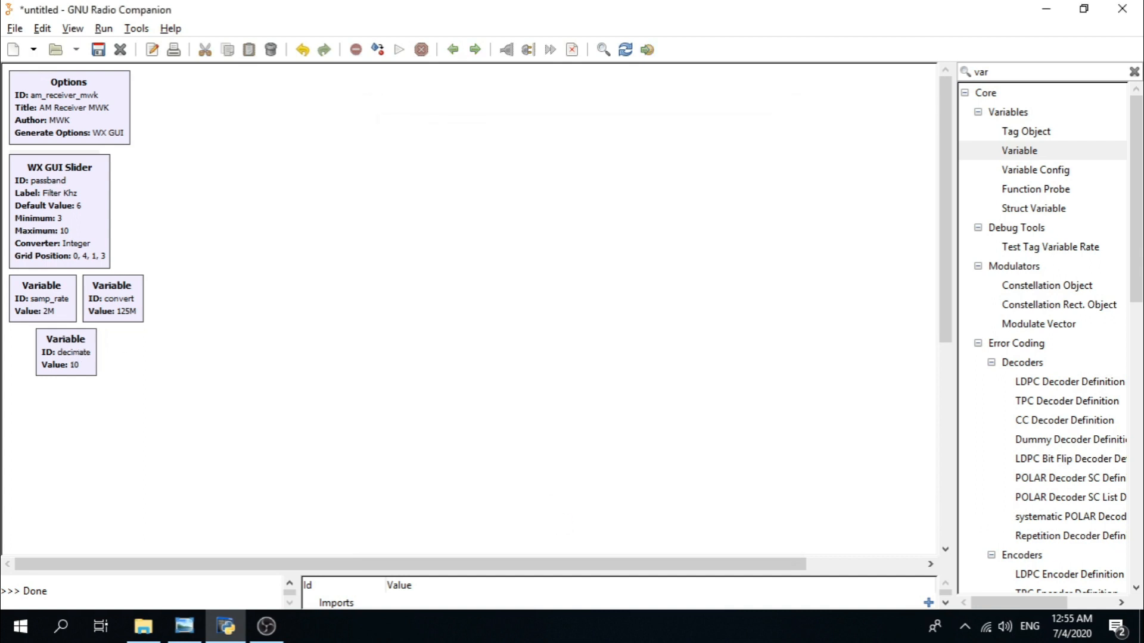
- Search the block library for wx gui slider and add a WX GUI Slider beside the Options block
key("alt+Tab")
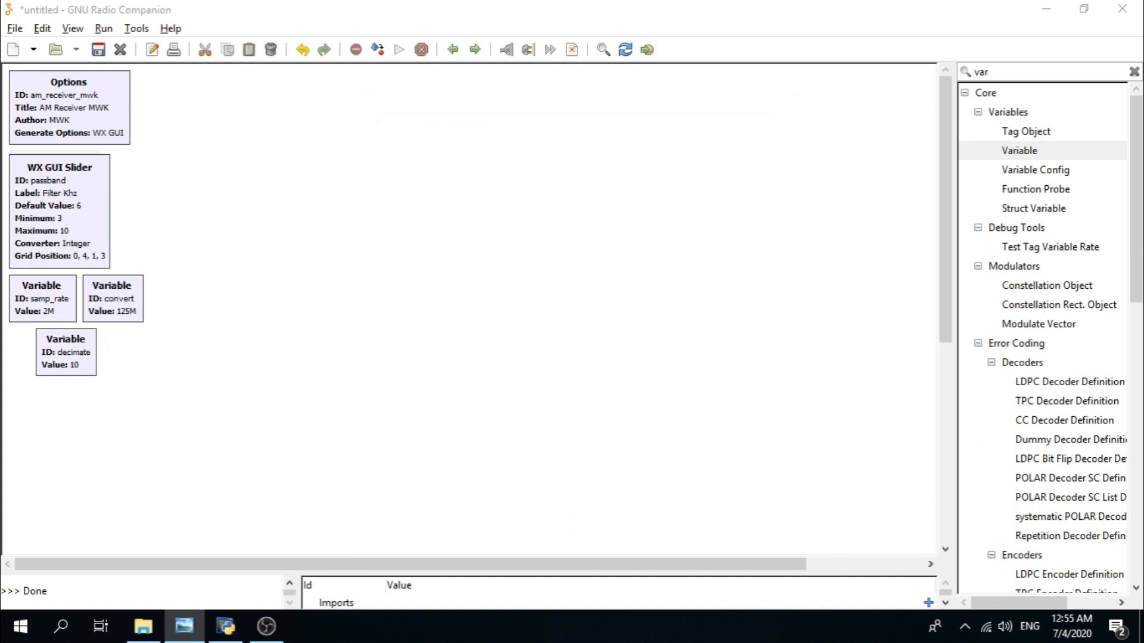
left_click(1021, 72)
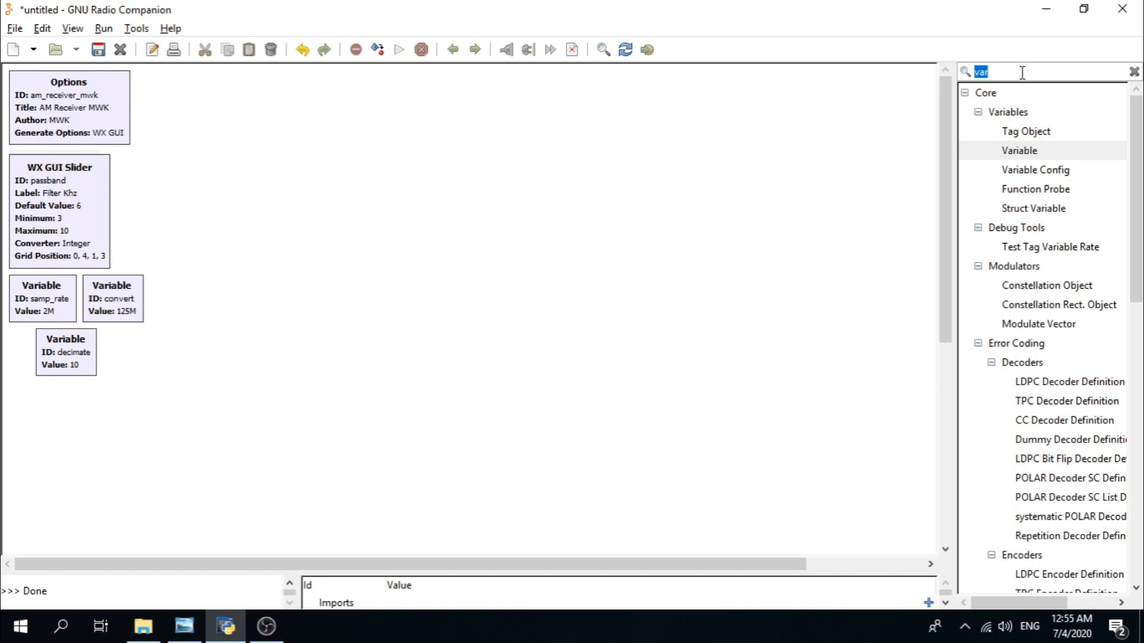
type("wx g")
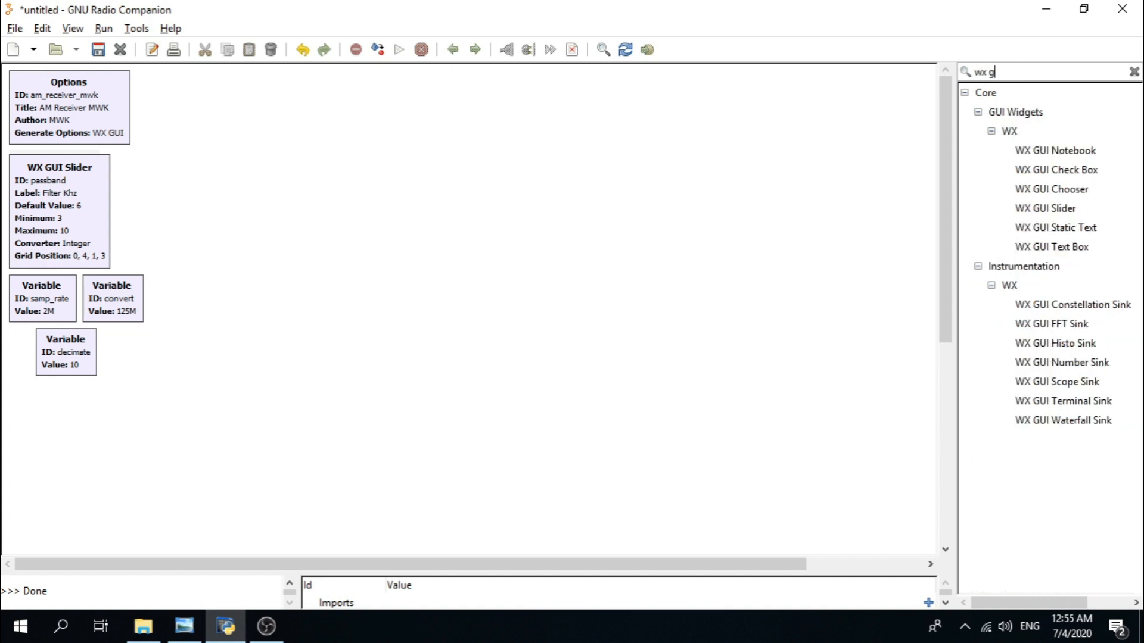
type("ui slider")
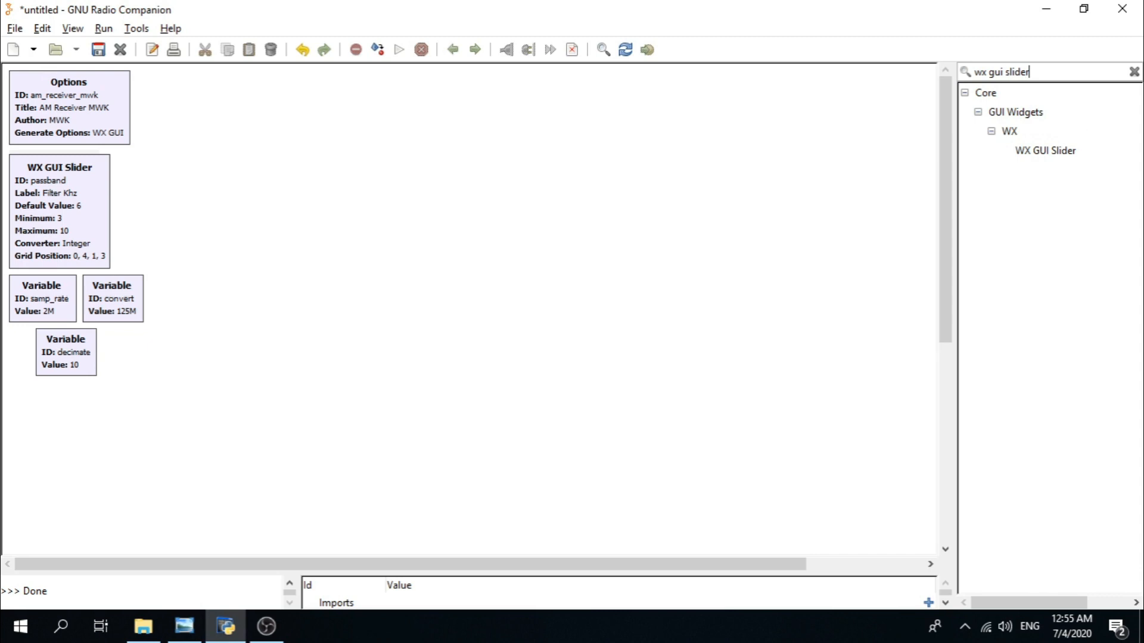
double_click(1088, 150)
left_click_drag(353, 210, 206, 90)
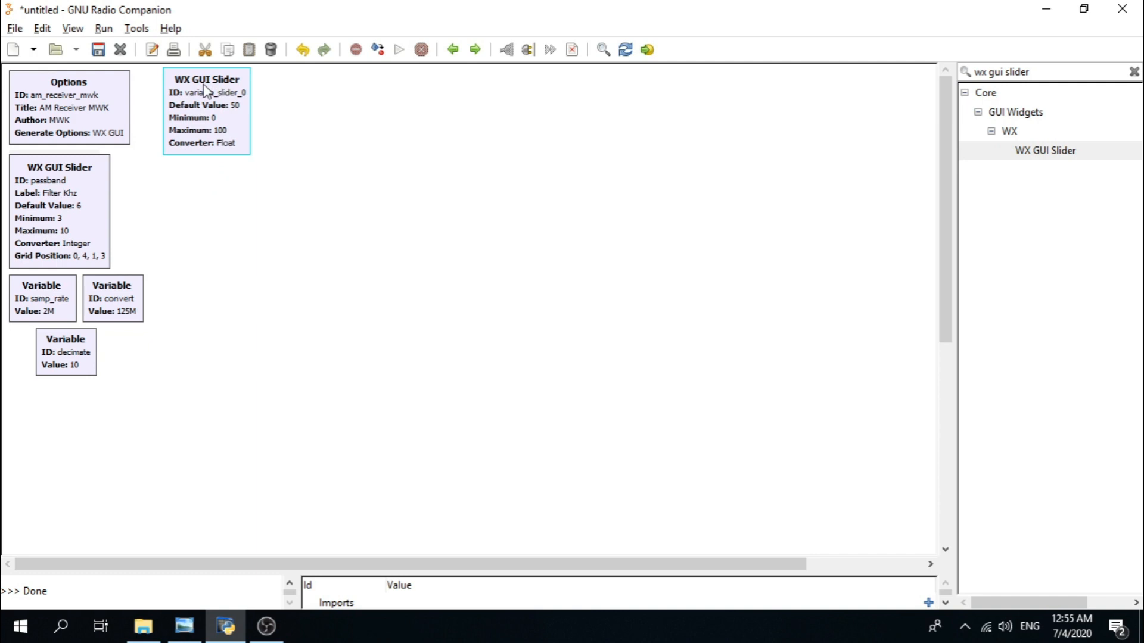
- Set the new WX GUI Slider's ID to freq and its label to Frequency in Khz
double_click(207, 98)
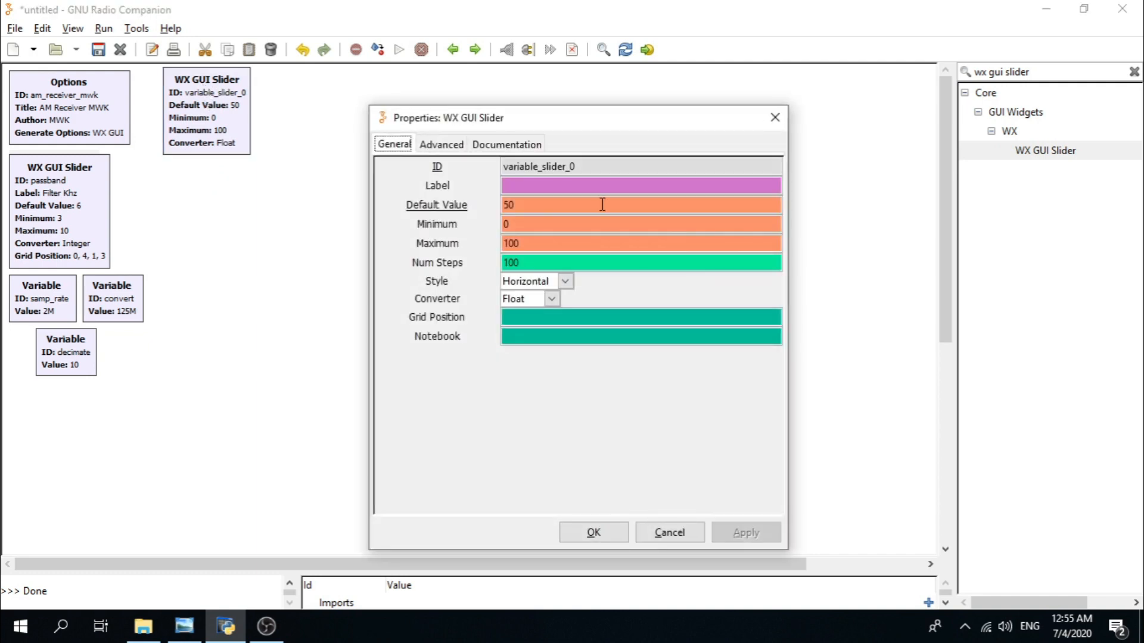
double_click(581, 168)
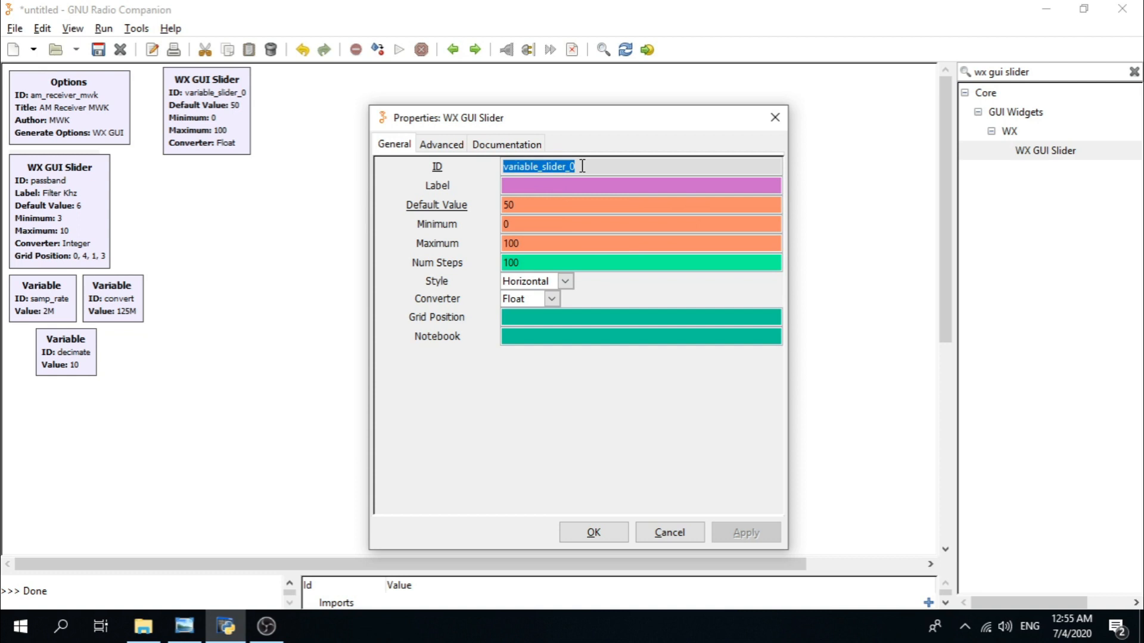
type("freq")
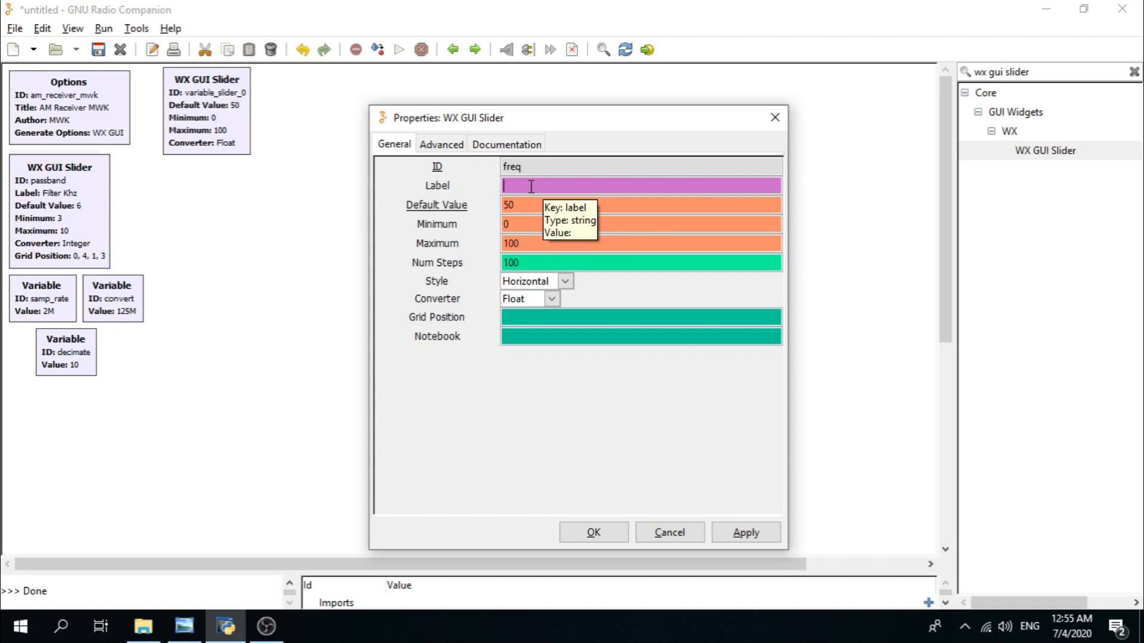
type("Frequency in")
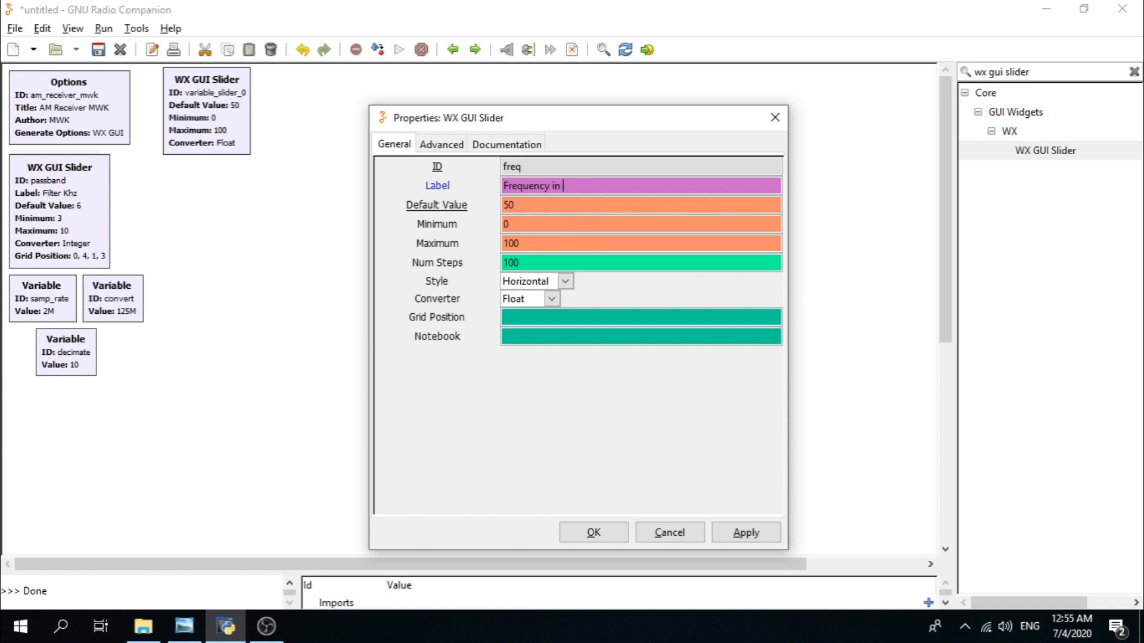
type(" Khz")
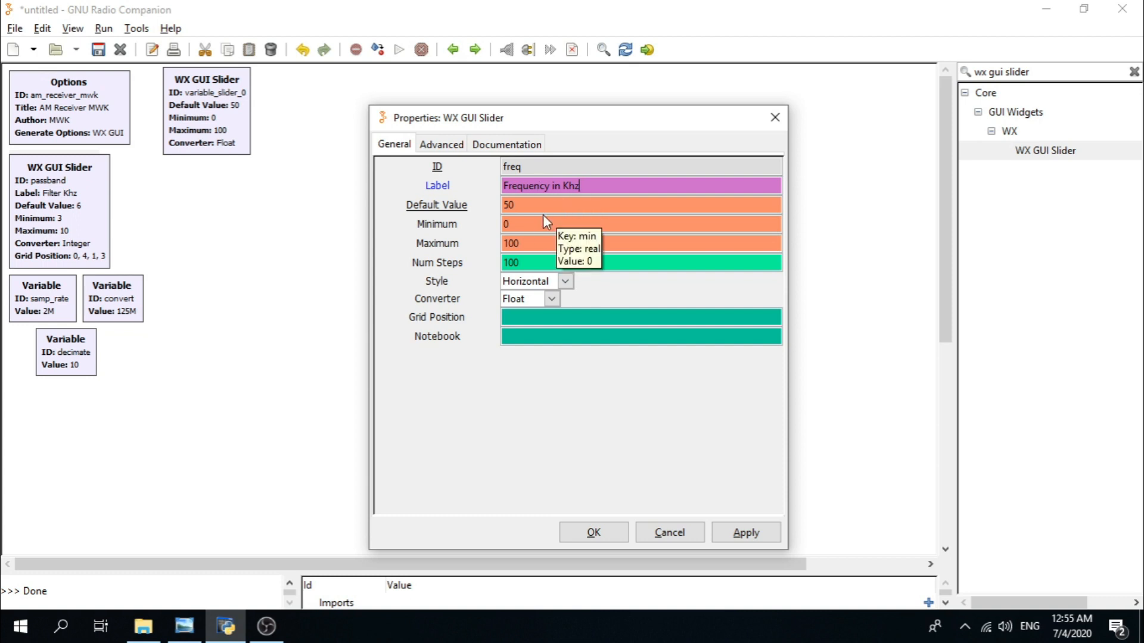
- Set the frequency slider's default value to 650, its minimum to 535 and its maximum to 1620
key("Tab")
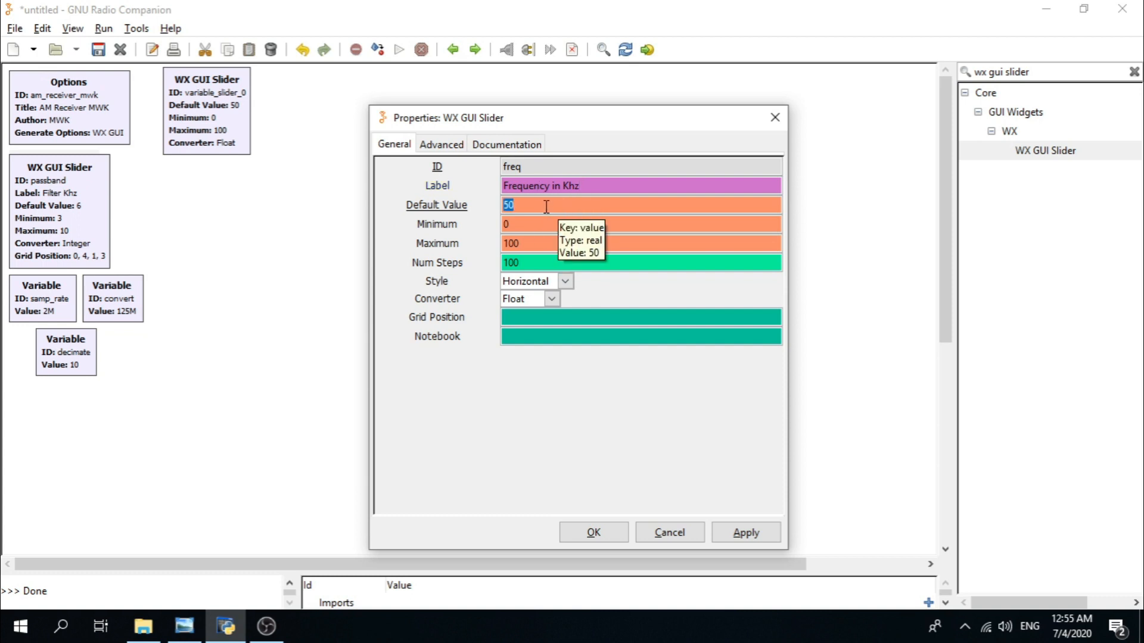
type("650")
key("Tab")
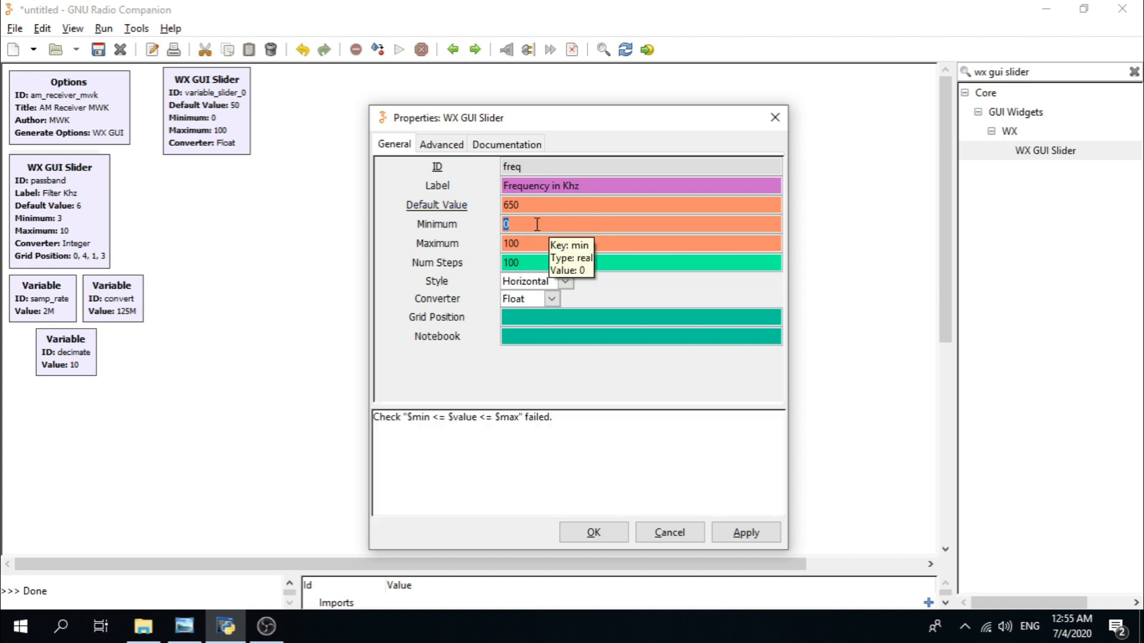
type("535")
left_click(529, 245)
double_click(529, 244)
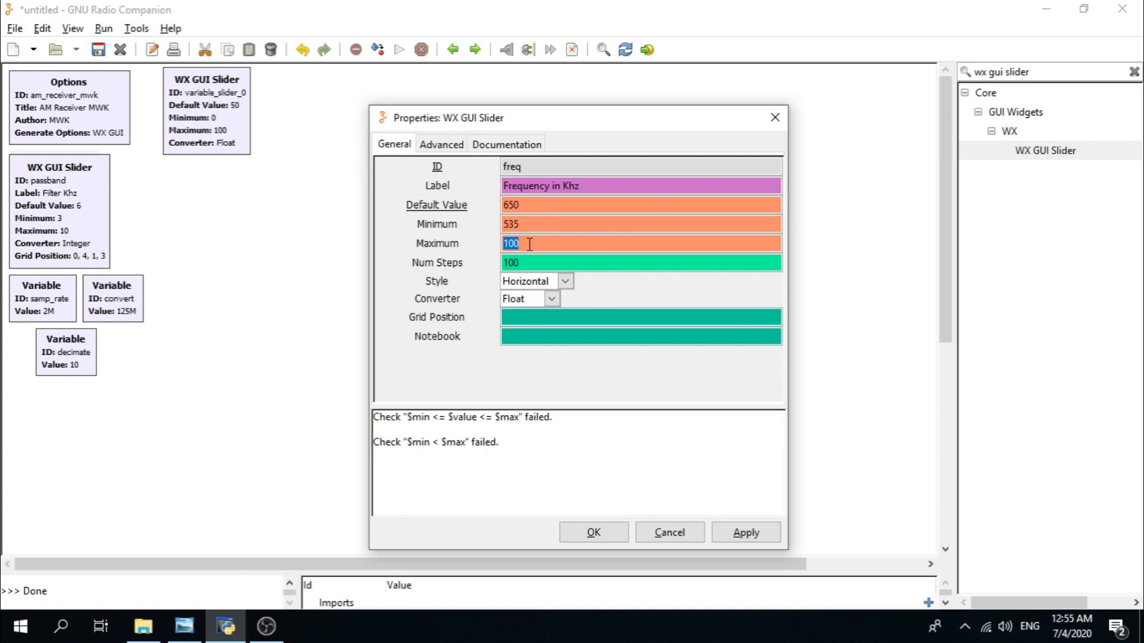
type("16")
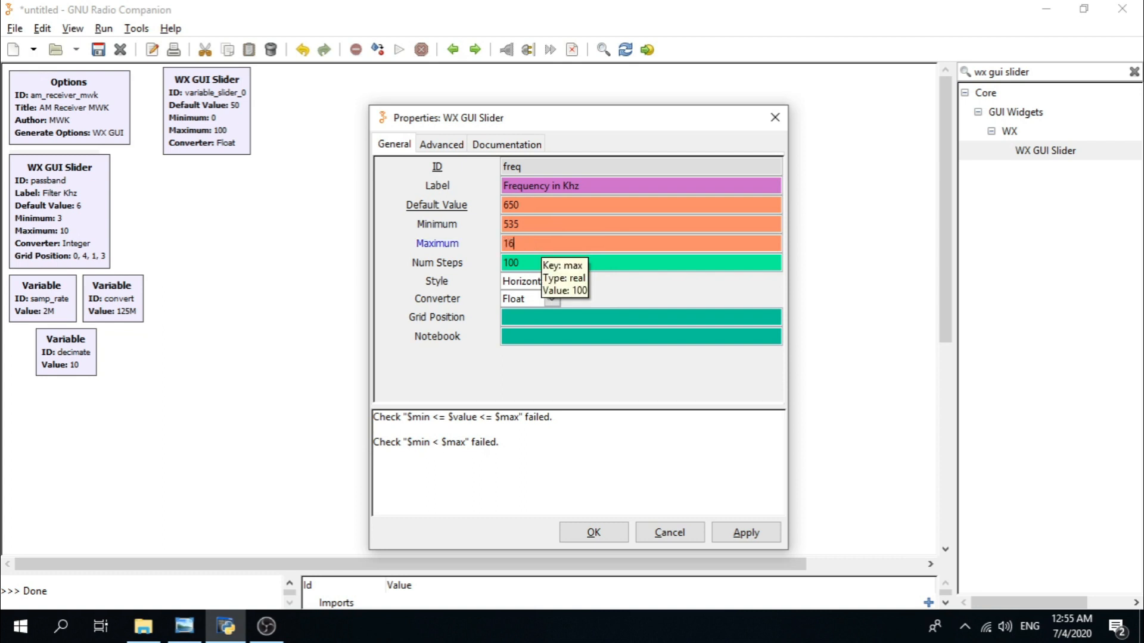
type("20")
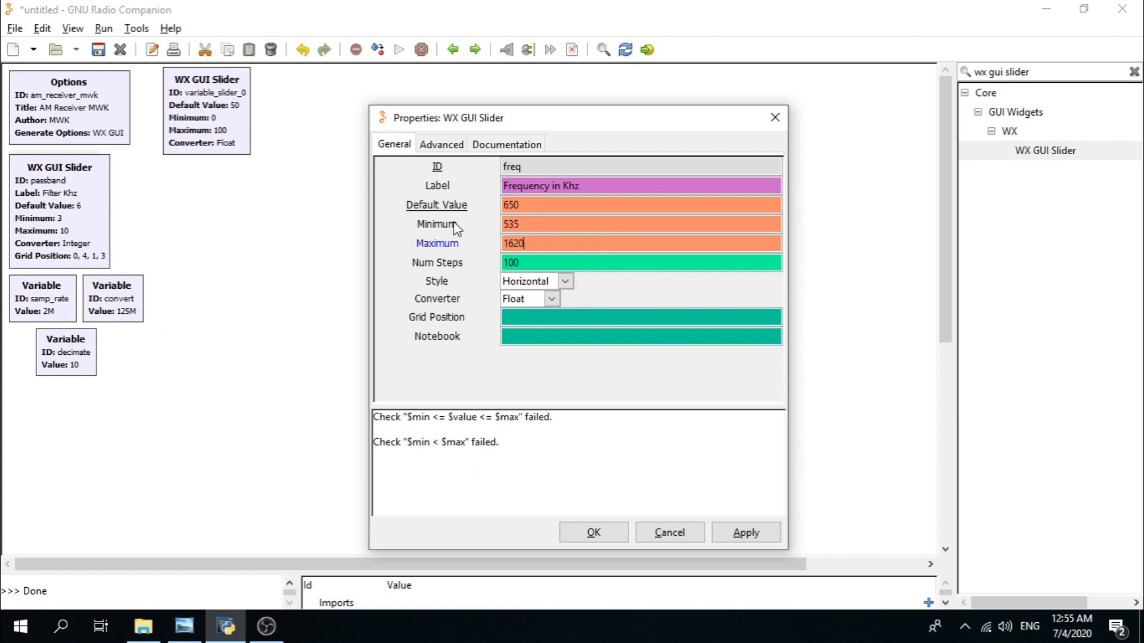
- Set the frequency slider's number of steps to 1000 and its grid position to 0,12,1,10, and apply the properties
double_click(534, 265)
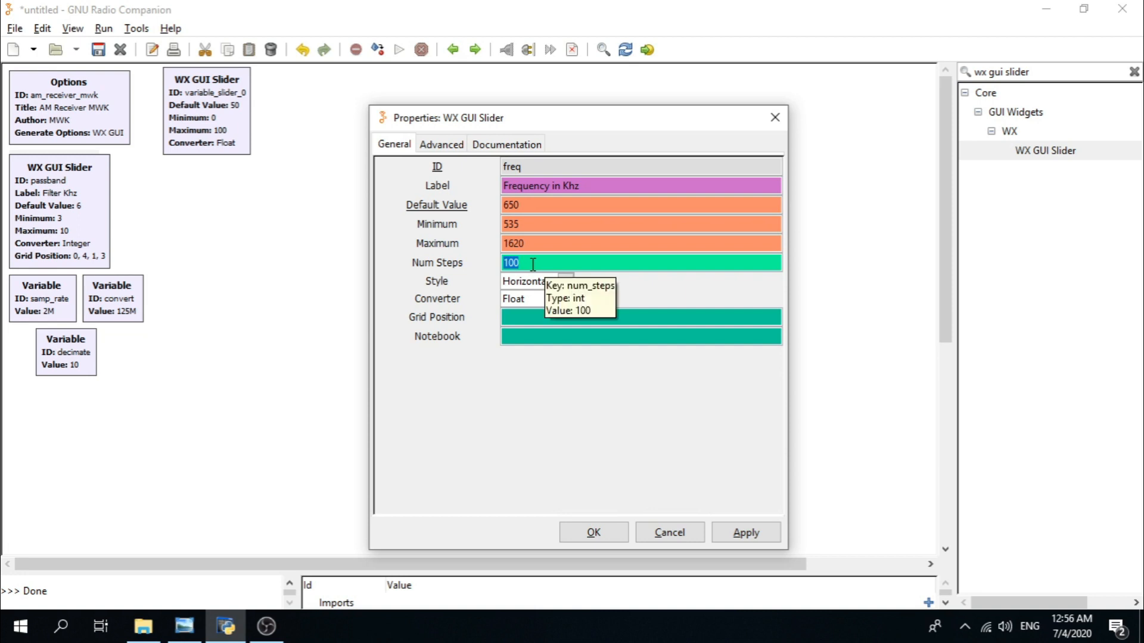
type("1000")
left_click(532, 316)
type("0,12,1,10")
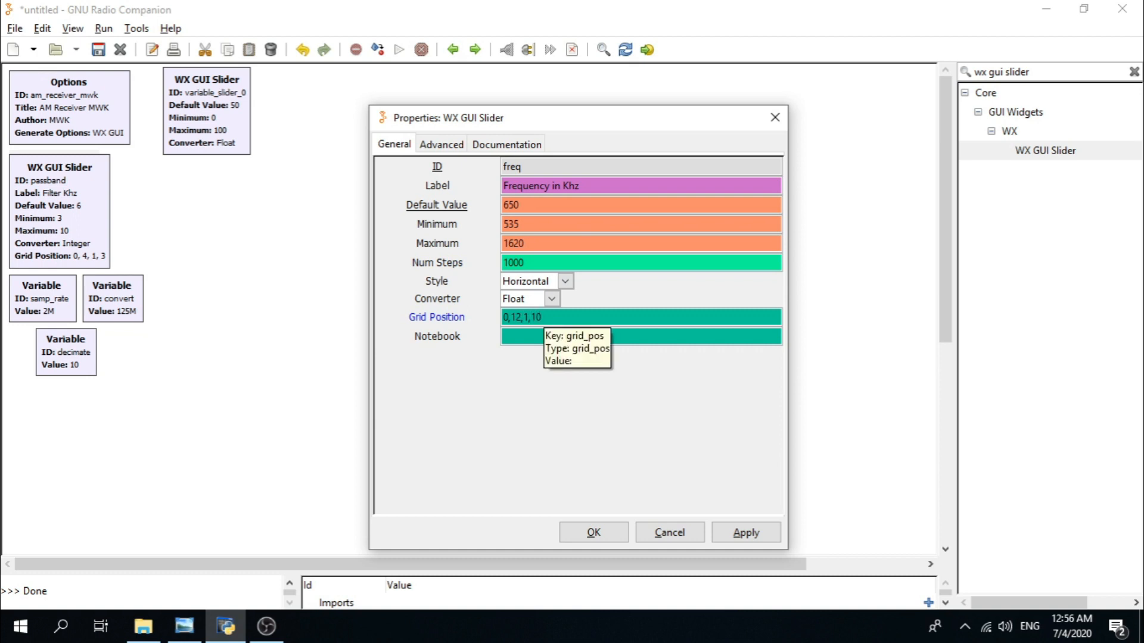
left_click(594, 531)
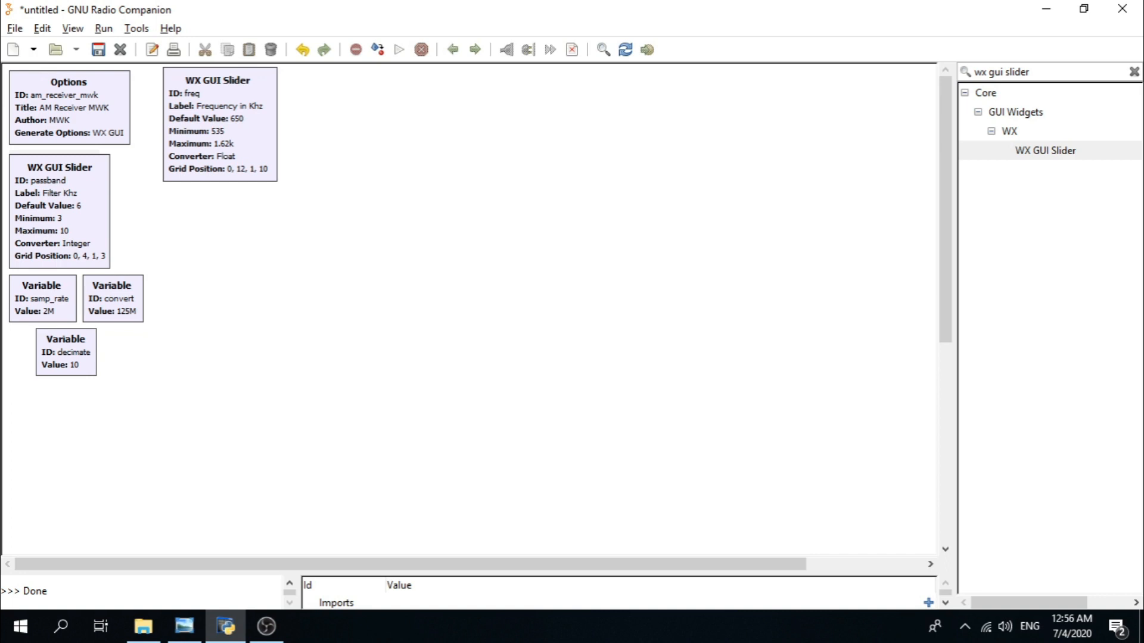
- Add another WX GUI Slider to the flowgraph and place it beside the frequency slider
key("alt+Tab")
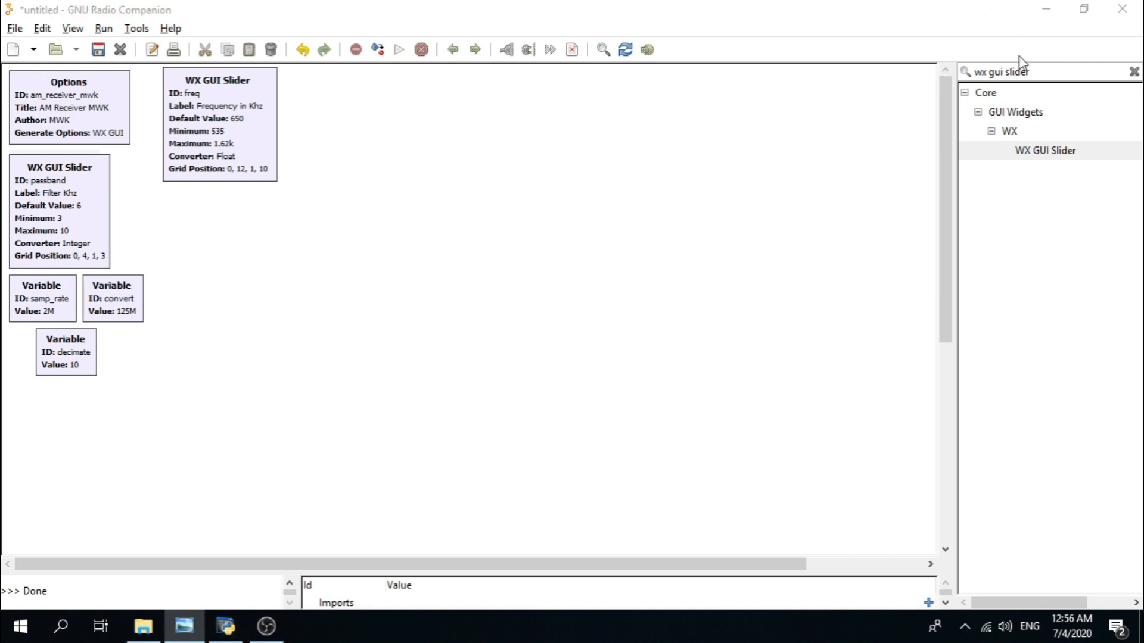
double_click(1062, 151)
left_click(317, 382)
left_click_drag(318, 381, 306, 84)
- Set the new WX GUI Slider's ID to rf_gain and its label to RF Gain
double_click(309, 84)
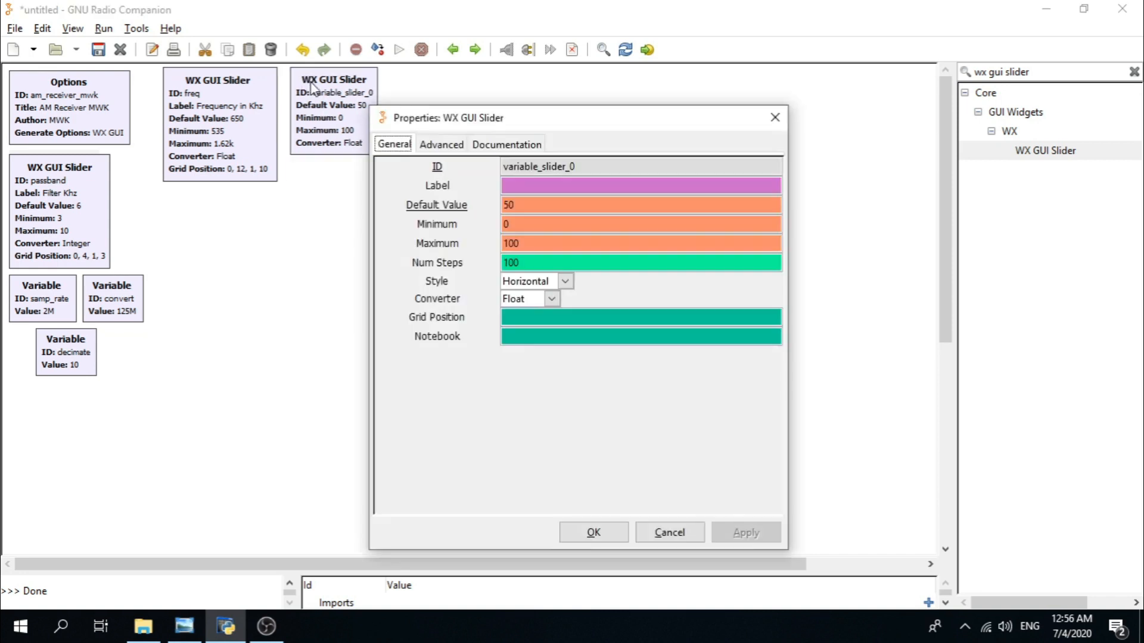
double_click(569, 166)
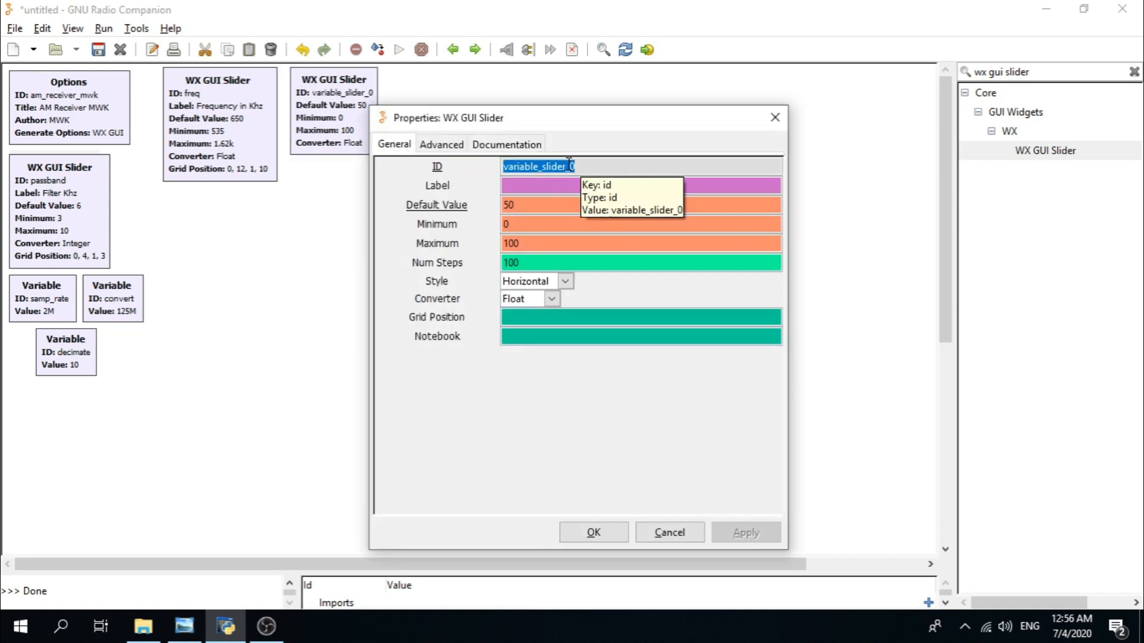
type("rf")
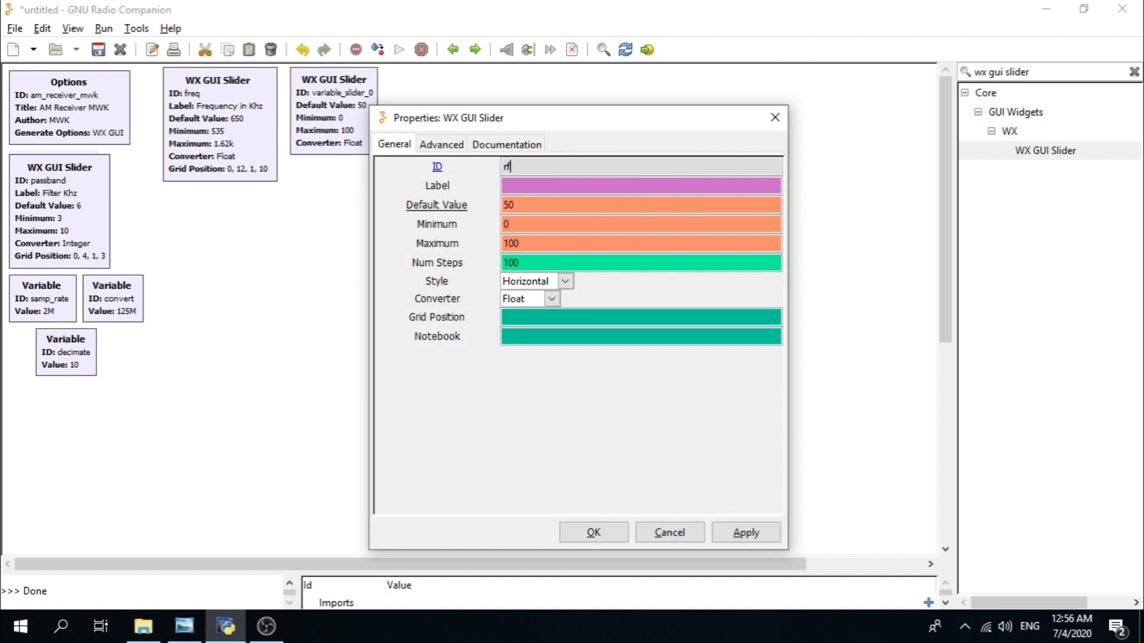
type("_gain")
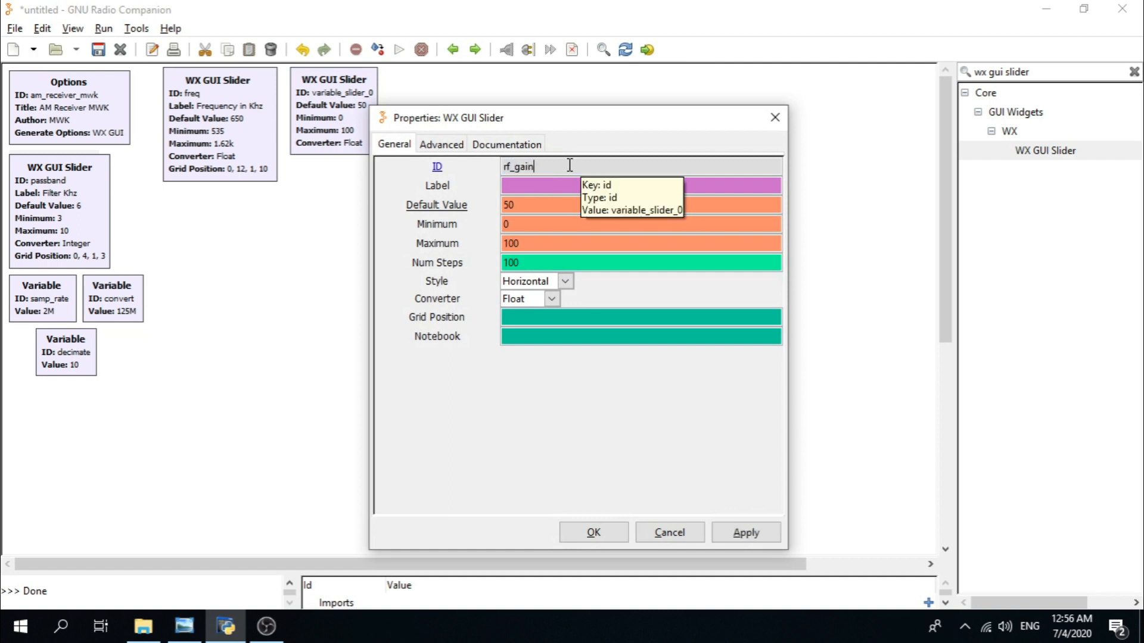
left_click(553, 188)
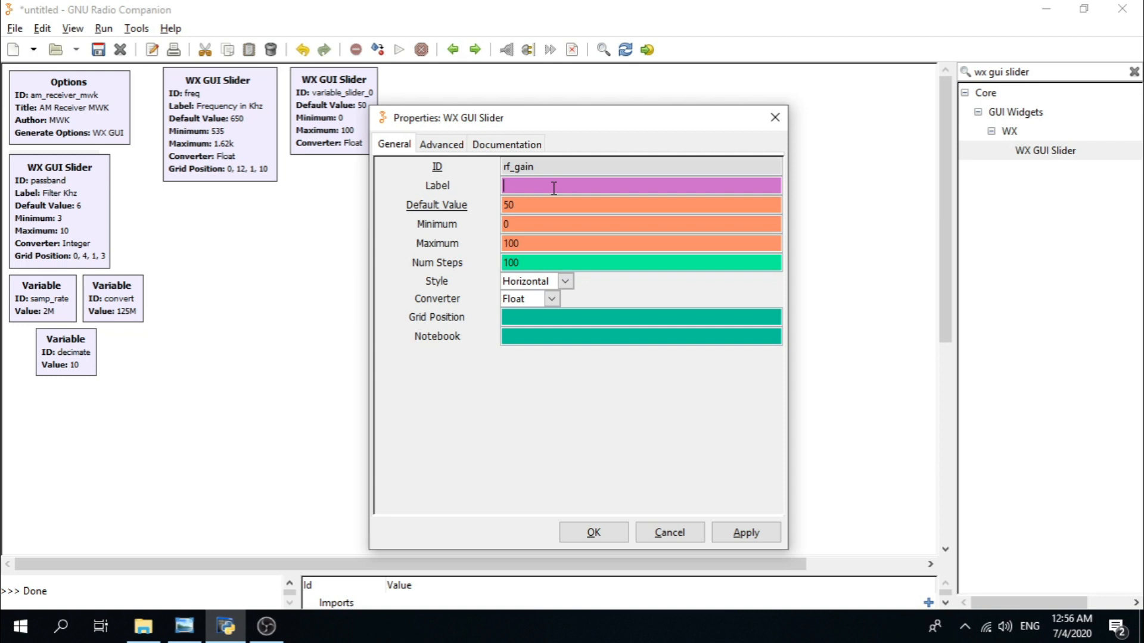
type("RF Gain")
- Set the RF Gain slider's default value to 40, its minimum to 10 and its maximum to 70
double_click(530, 202)
type("40")
double_click(522, 225)
type("10")
double_click(524, 243)
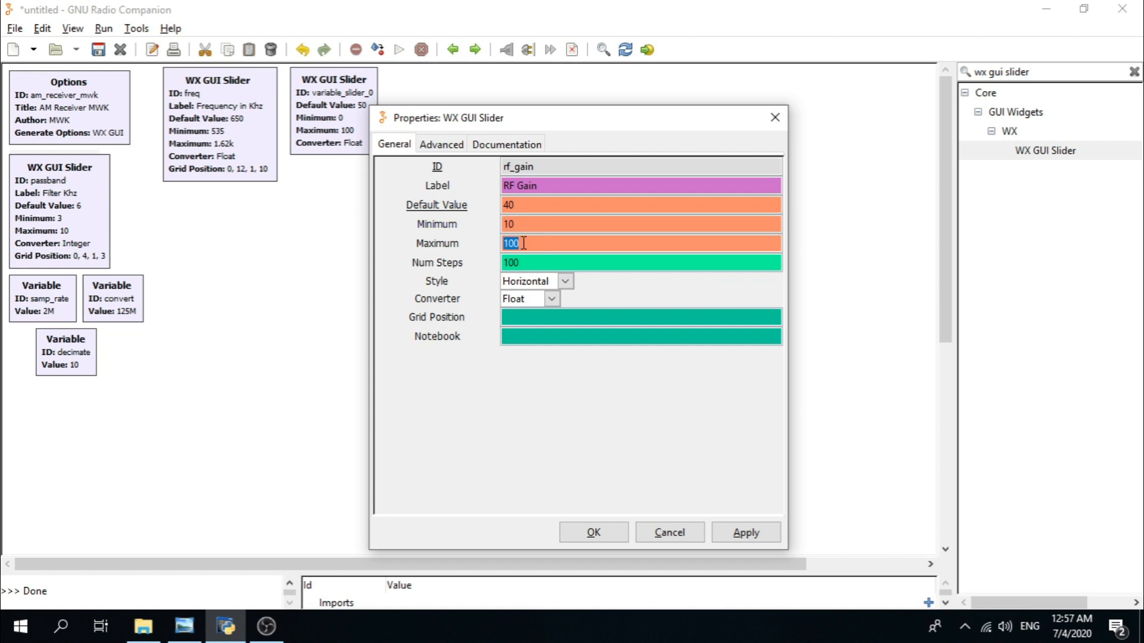
type("70")
- Give the RF Gain slider 12 steps, an Integer converter and grid position 0,1,1,3, and apply the properties
double_click(527, 262)
type("12")
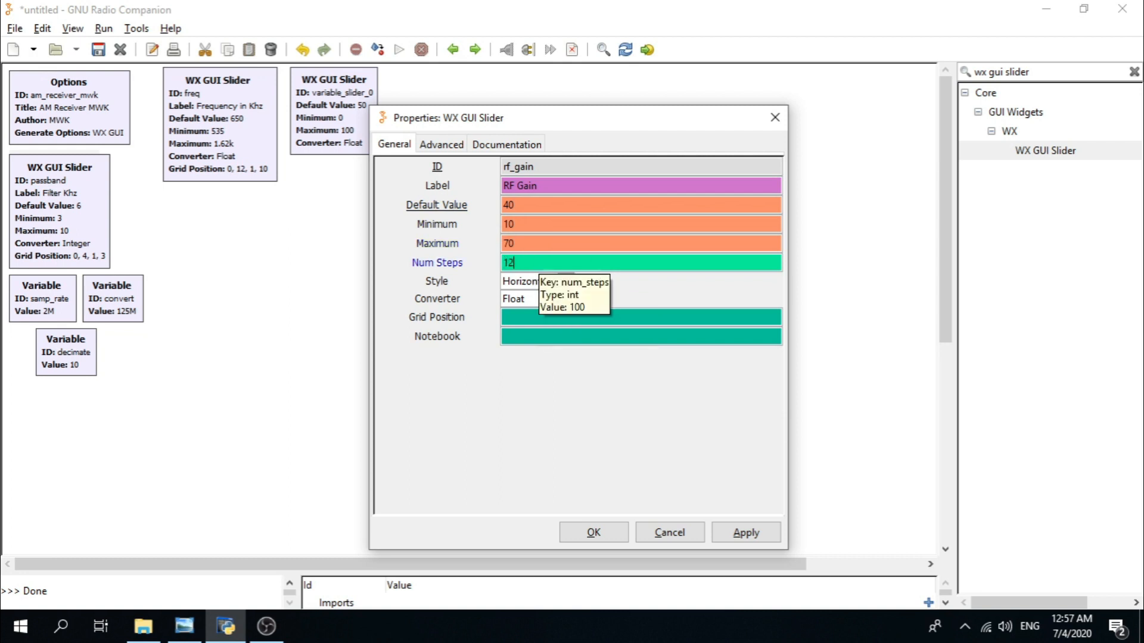
left_click(544, 299)
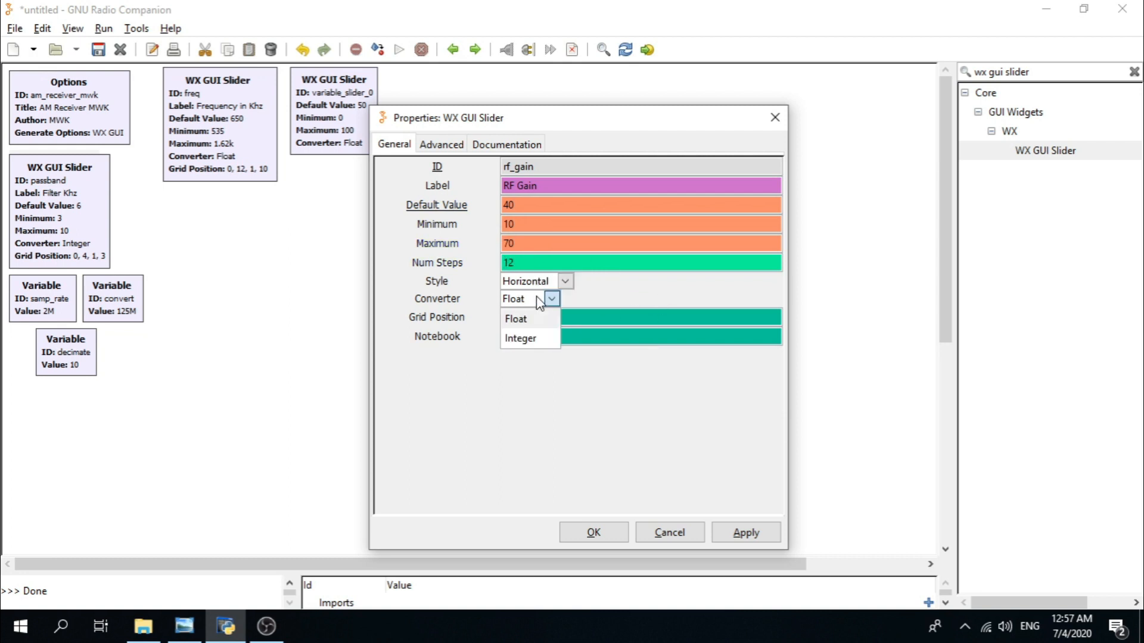
left_click(541, 337)
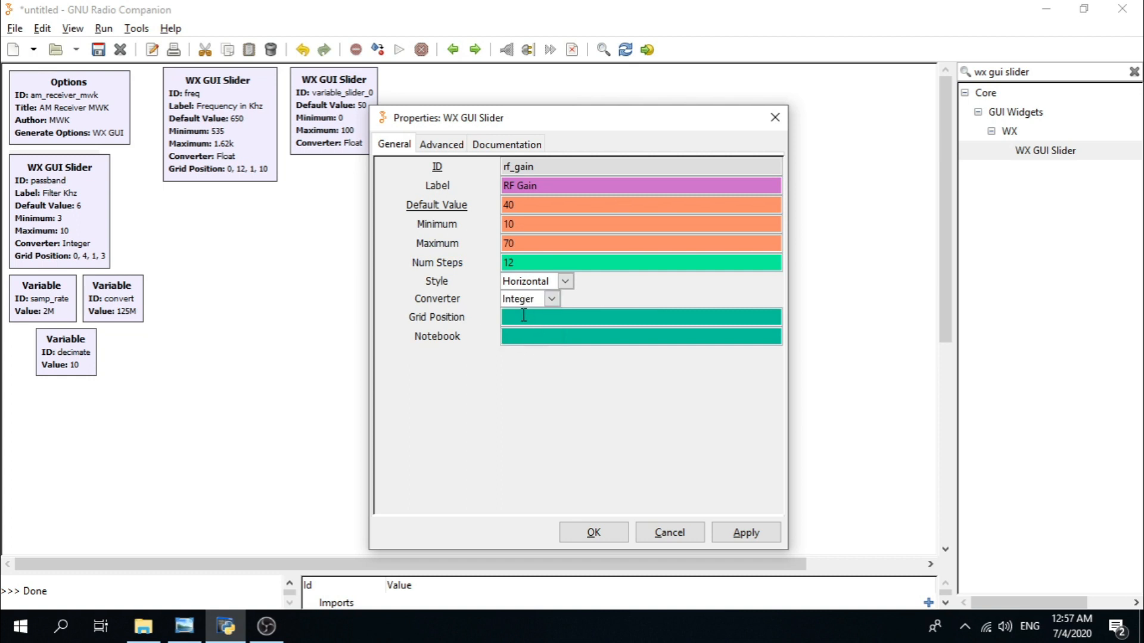
left_click(522, 318)
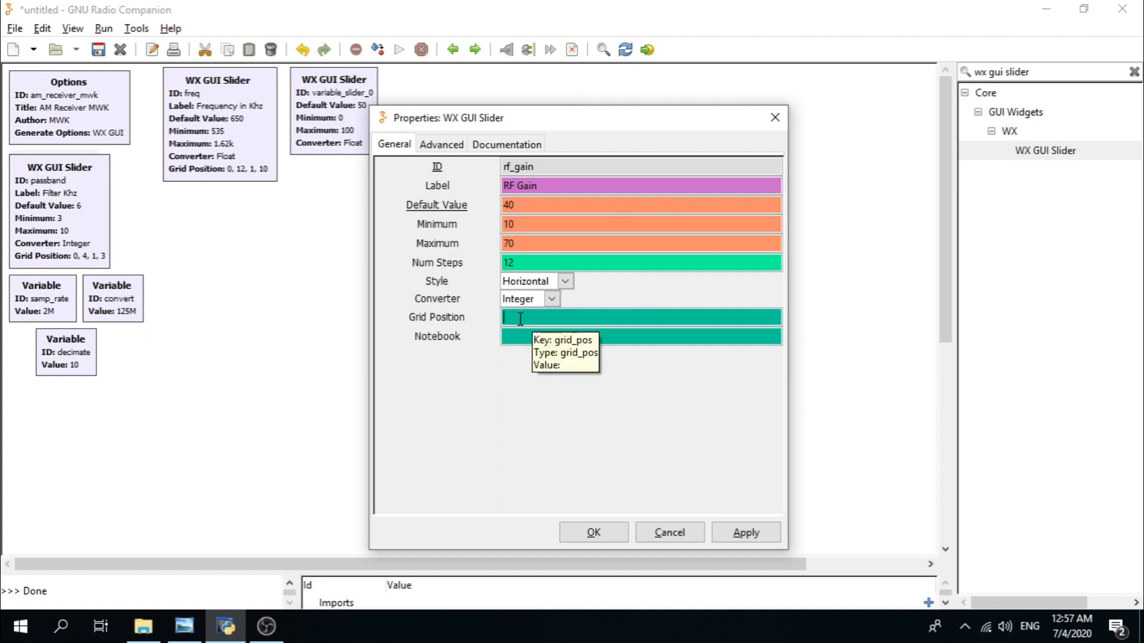
type("0,1,1,3")
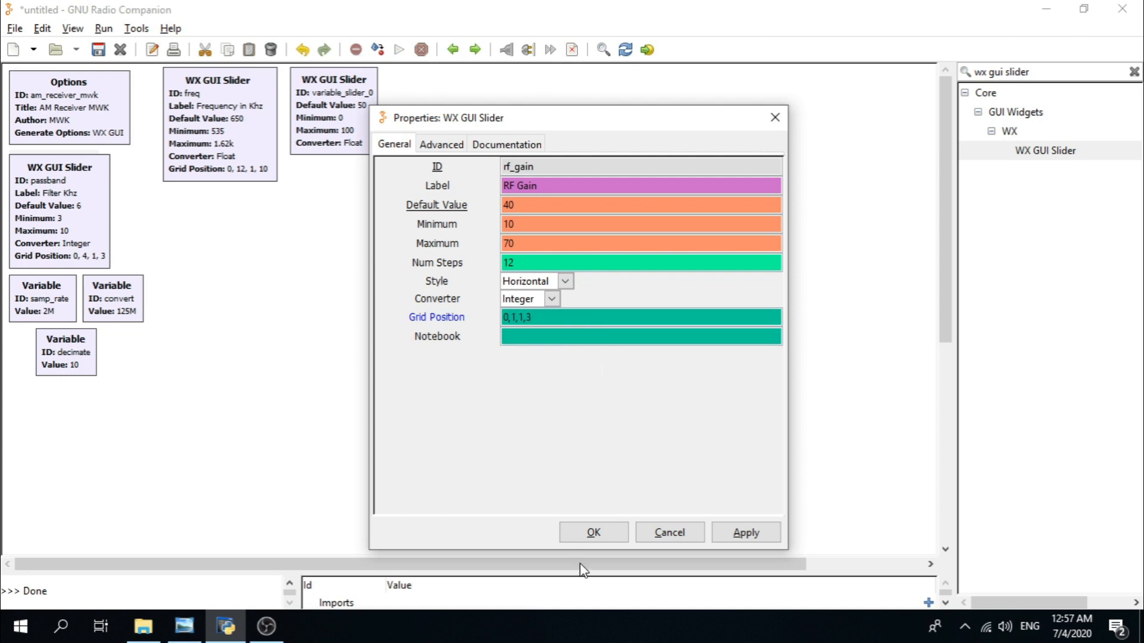
left_click(596, 533)
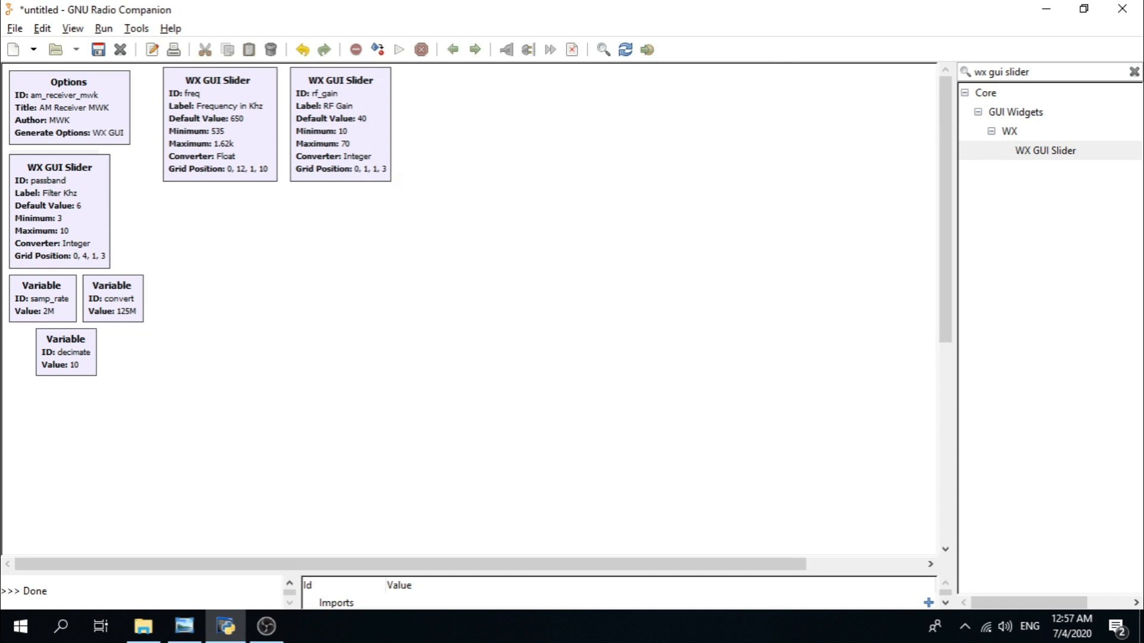
- Add one more WX GUI Slider to the flowgraph and place it beside the RF Gain slider
key("alt+Tab")
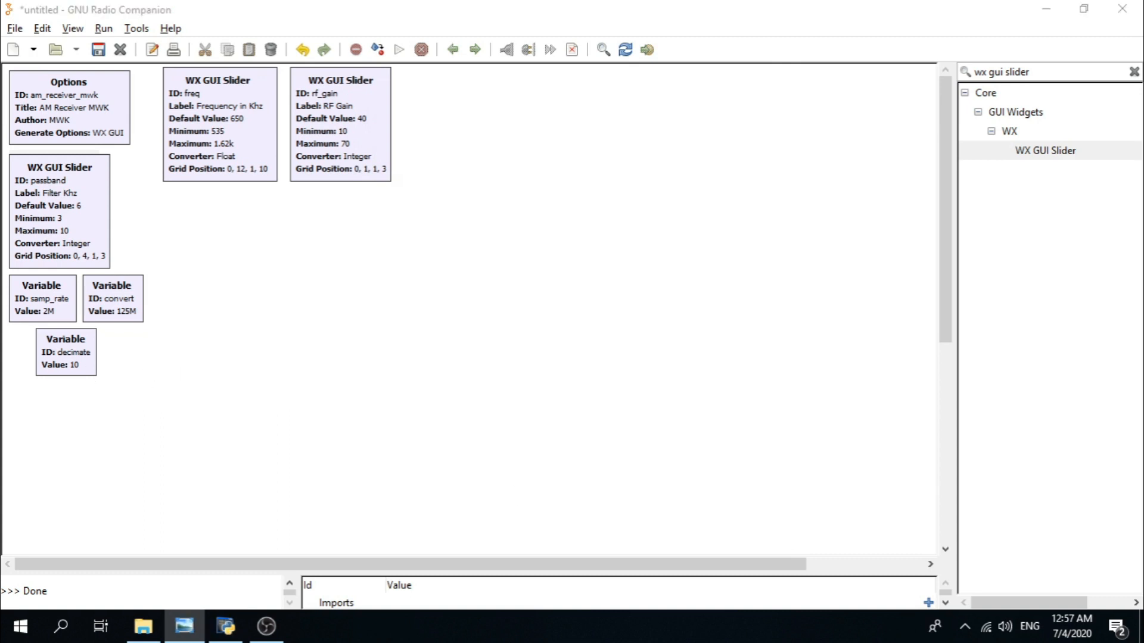
double_click(1047, 150)
left_click_drag(557, 453, 422, 83)
- Set the newest WX GUI Slider's ID to vol and its label to Volume
double_click(423, 82)
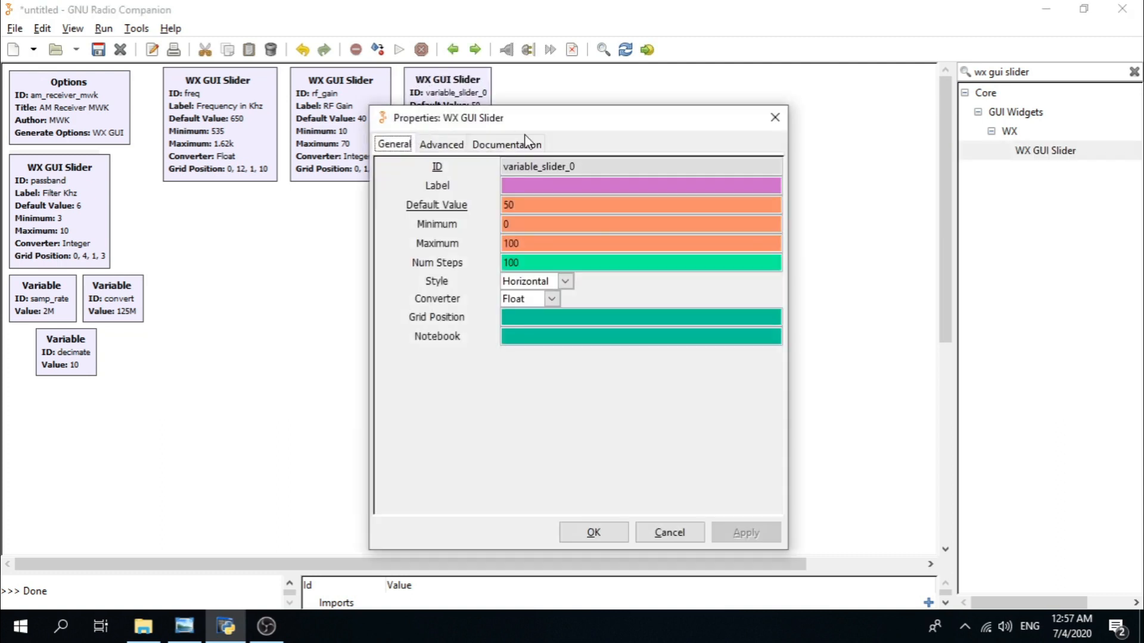
double_click(562, 167)
type("vol")
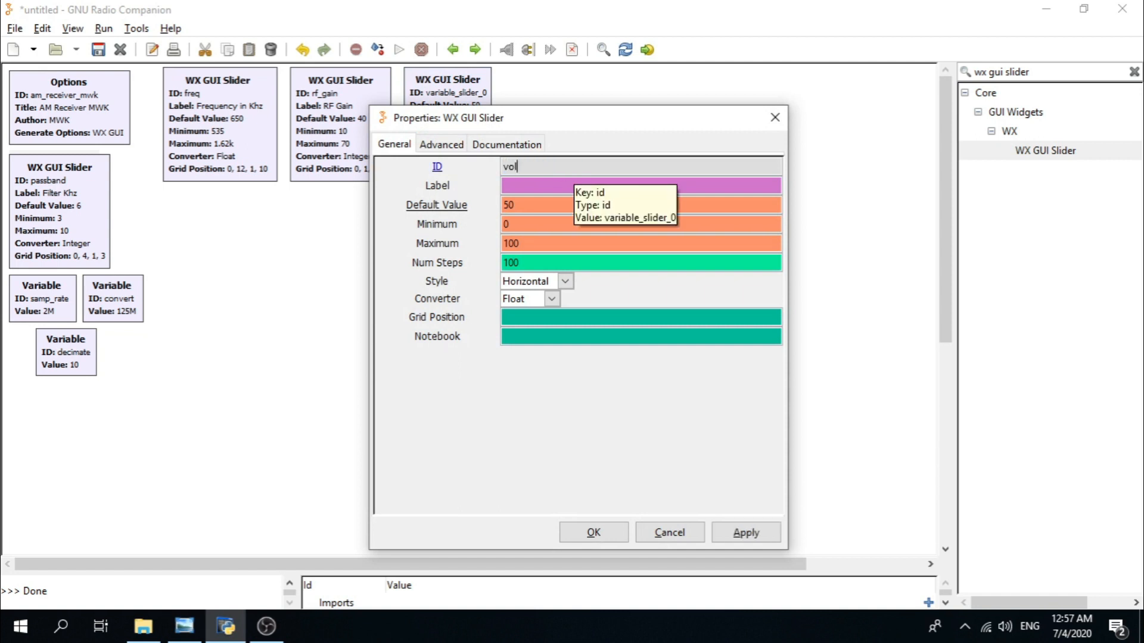
left_click(548, 185)
type("Voplum")
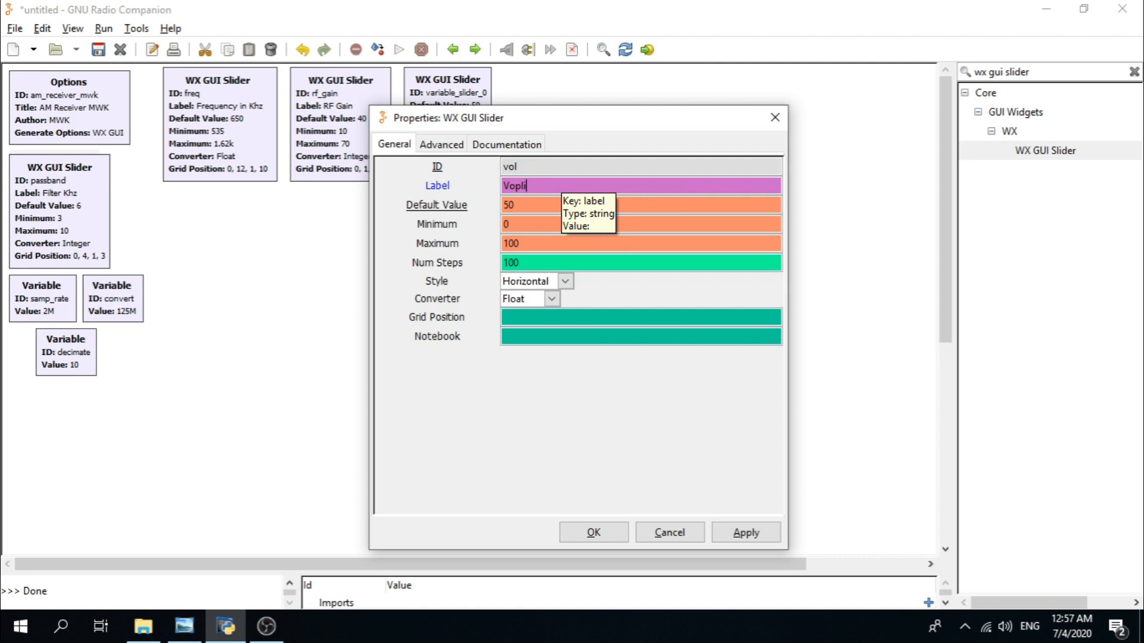
type("e")
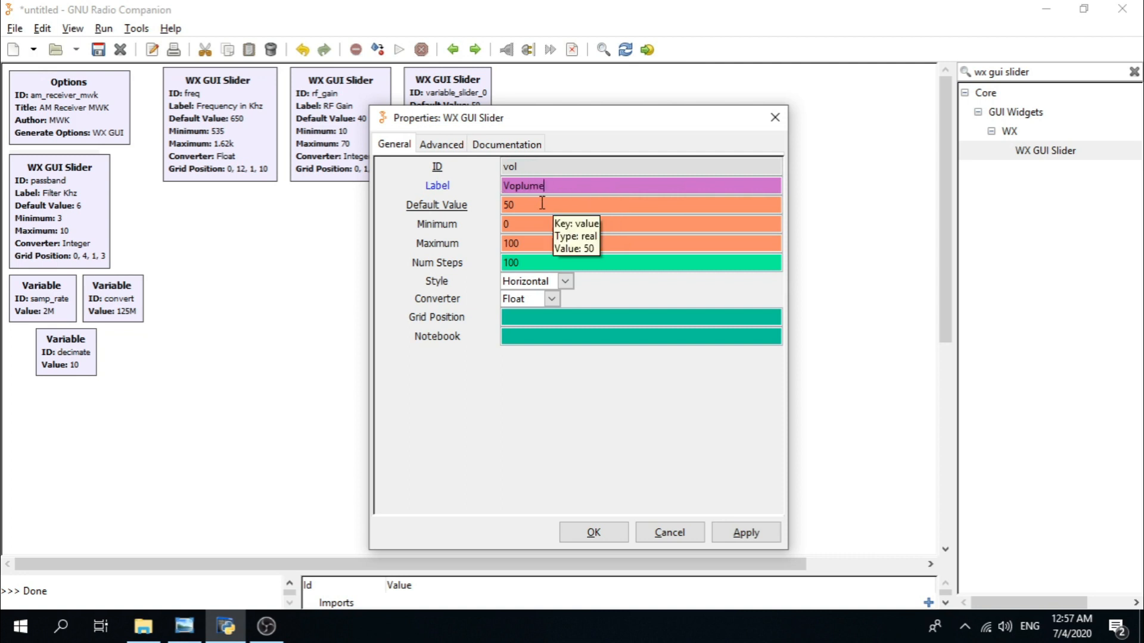
left_click_drag(524, 185, 518, 186)
key("BackSpace")
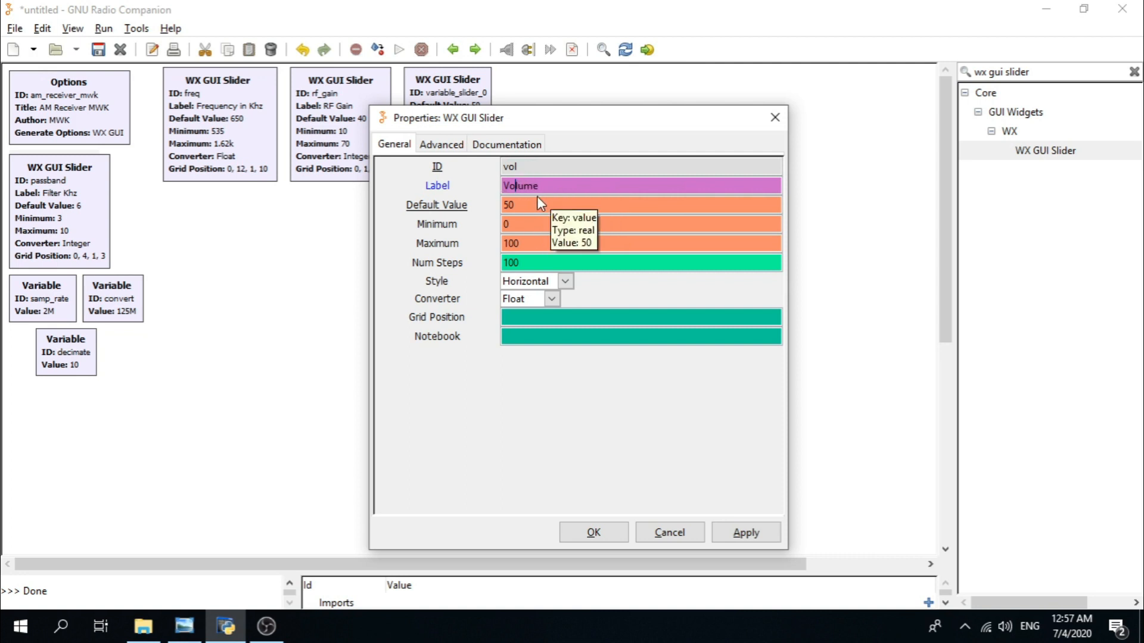
- Set the Volume slider's default value to 100 and its grid position to 0,8,1,3, and apply the properties
double_click(528, 204)
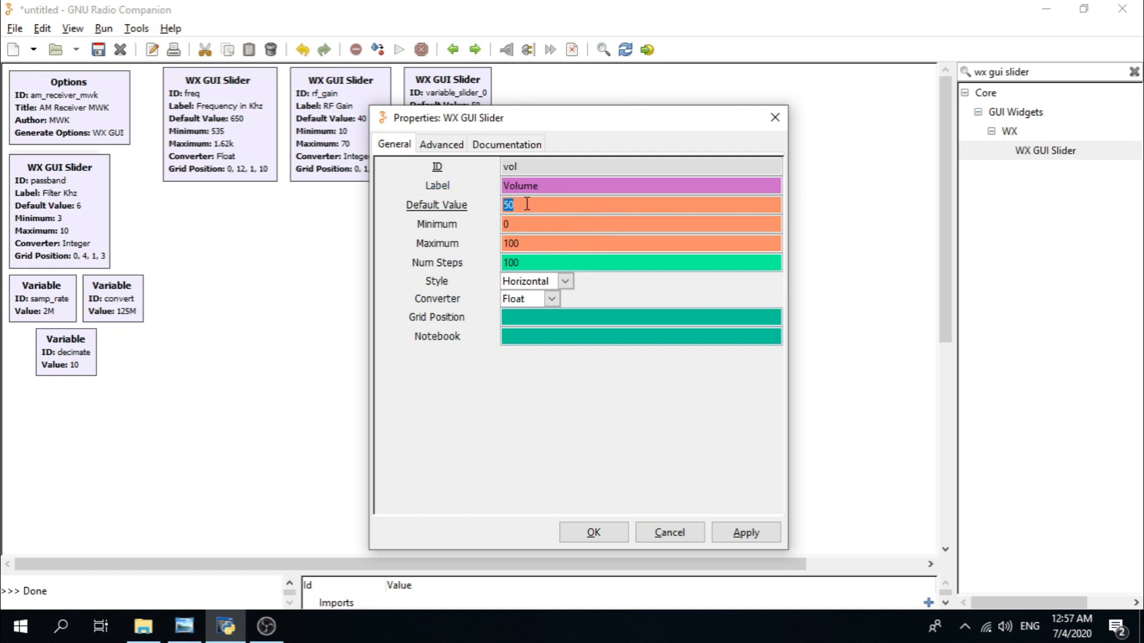
type("100")
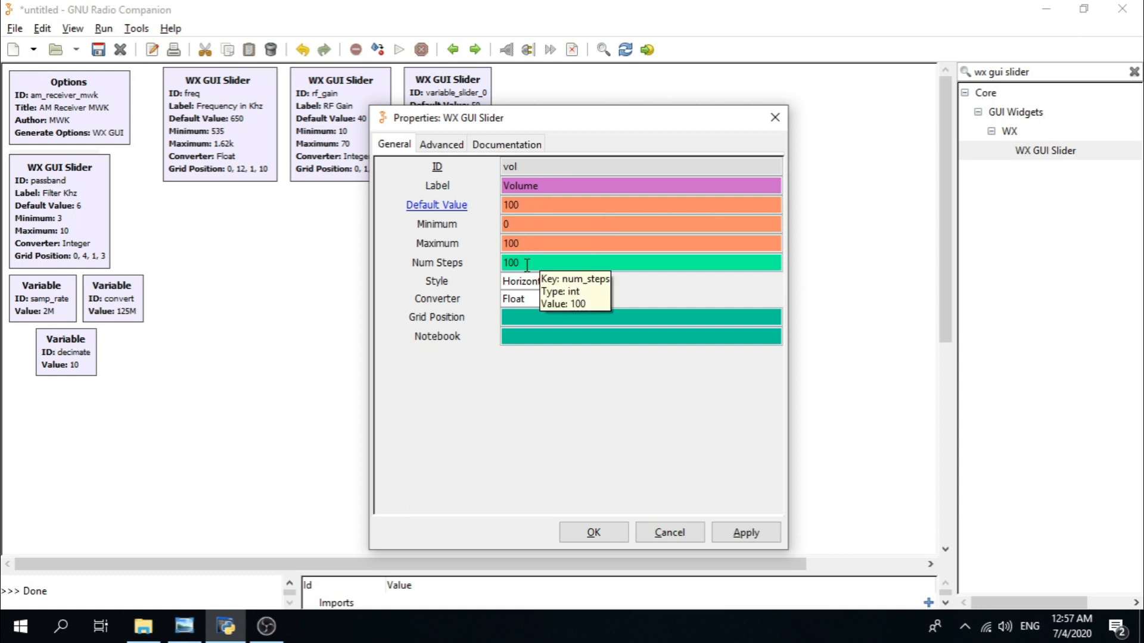
left_click(532, 316)
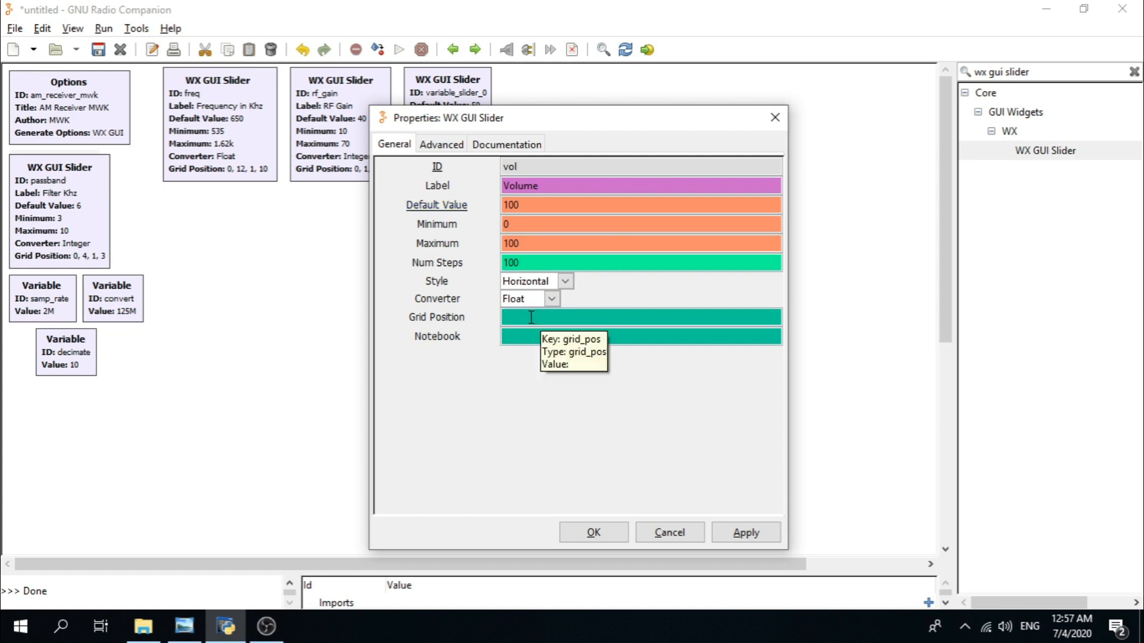
type("0,8")
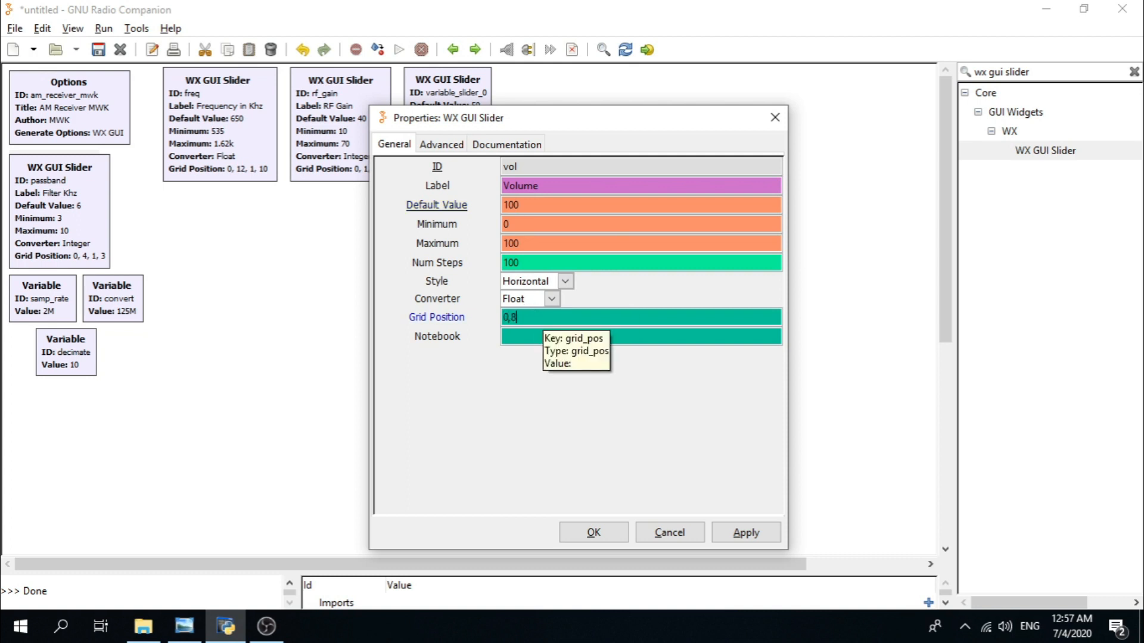
type(",1,3")
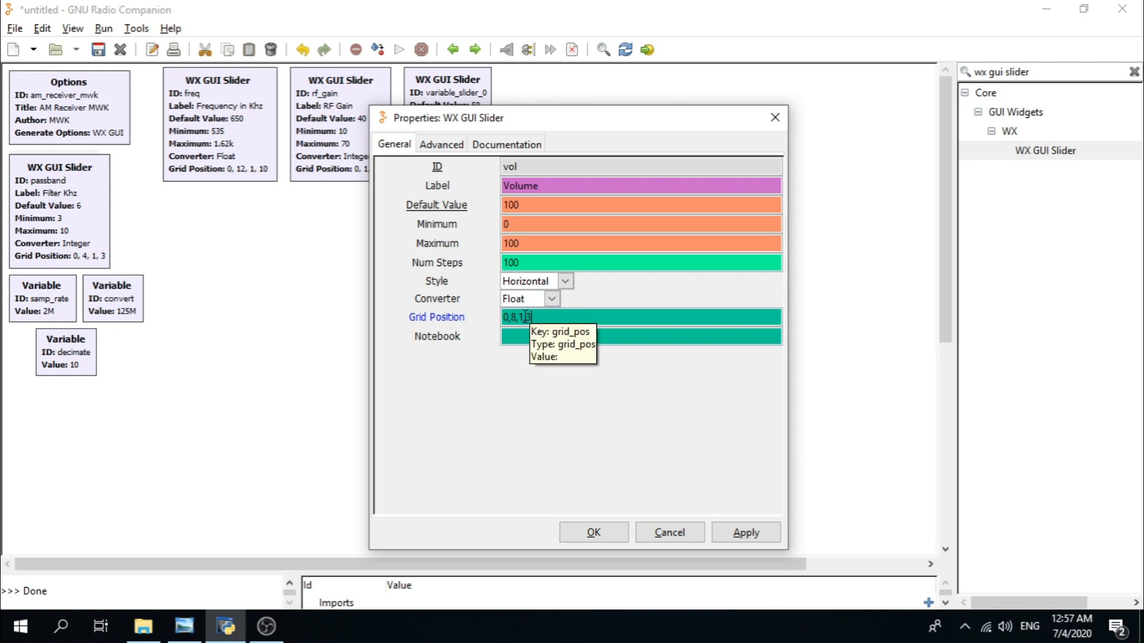
left_click(580, 531)
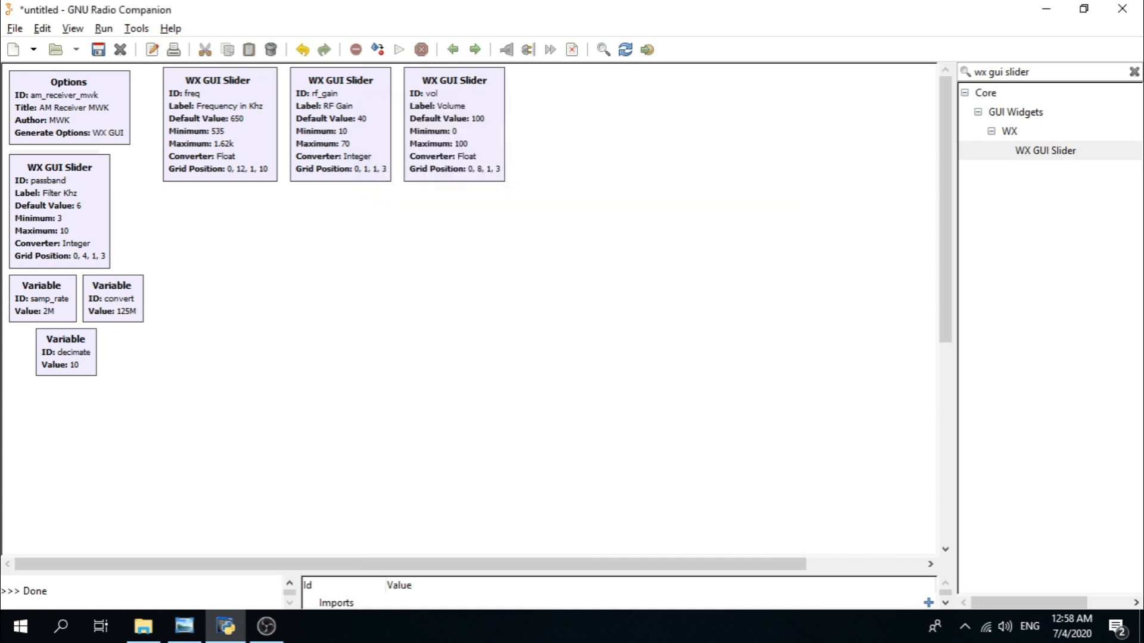
- Search the block library for rtl and add an RTL-SDR Source block below the frequency slider
key("alt+Tab")
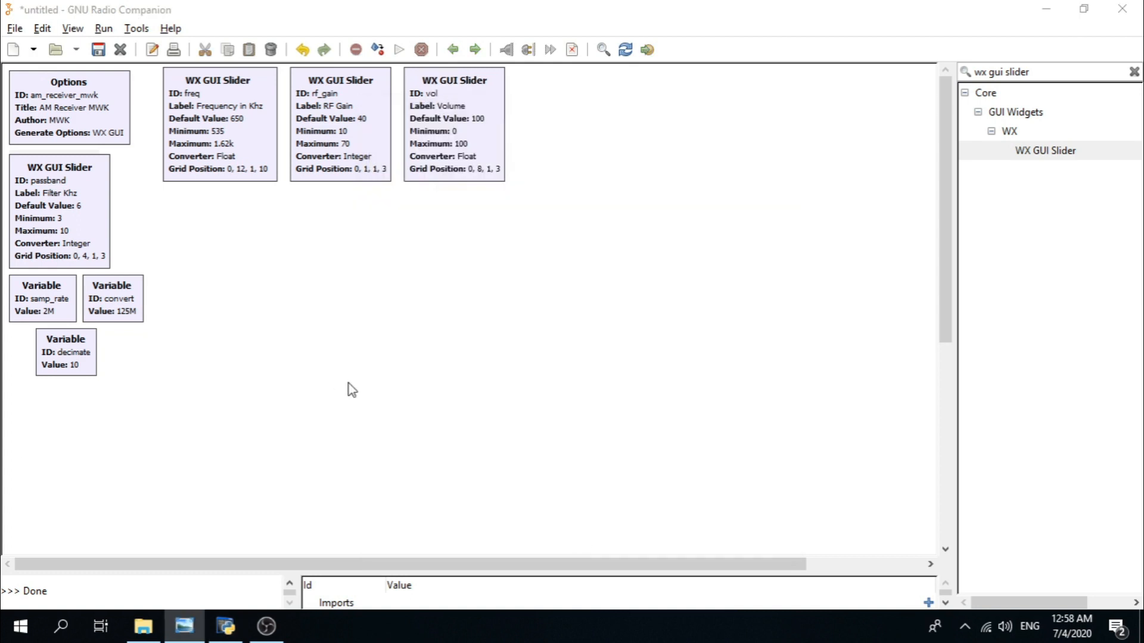
left_click(1037, 73)
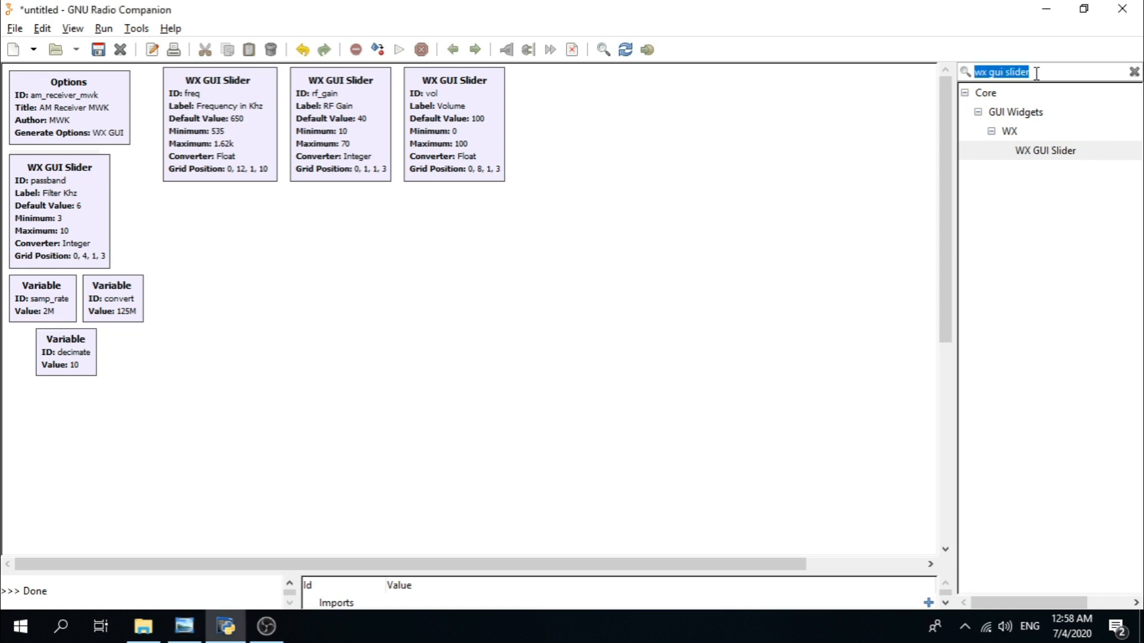
type("rtl")
left_click_drag(1037, 131, 671, 333)
left_click_drag(737, 402, 198, 222)
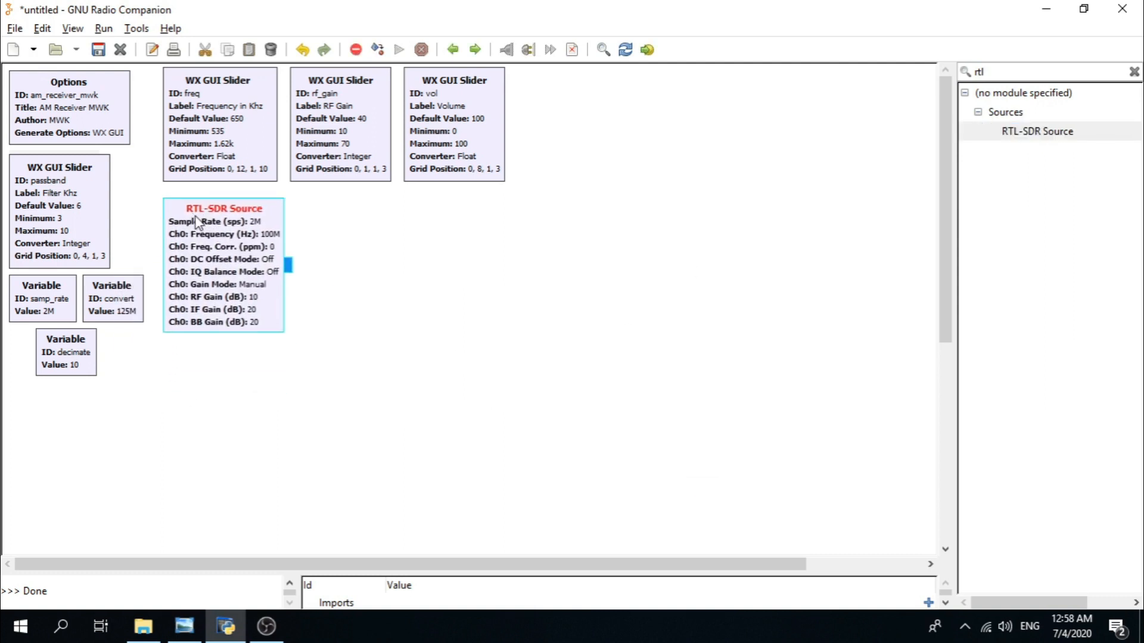
left_click_drag(213, 245, 214, 239)
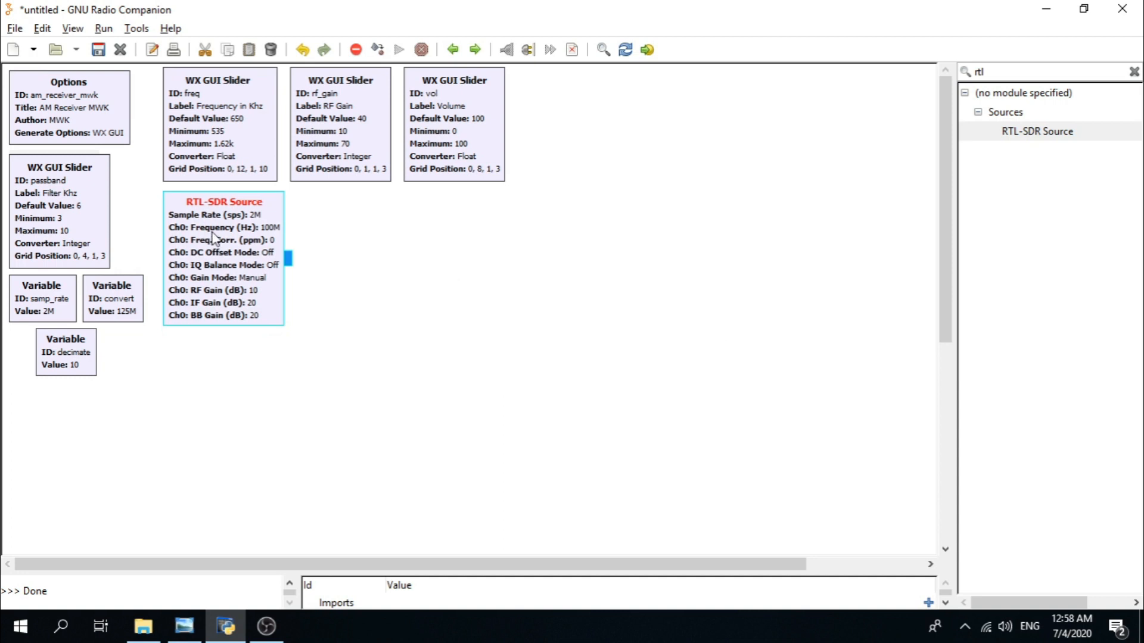
- Open the RTL-SDR Source block's properties and set its Ch0 frequency to (freq* 1000)+convert
double_click(214, 239)
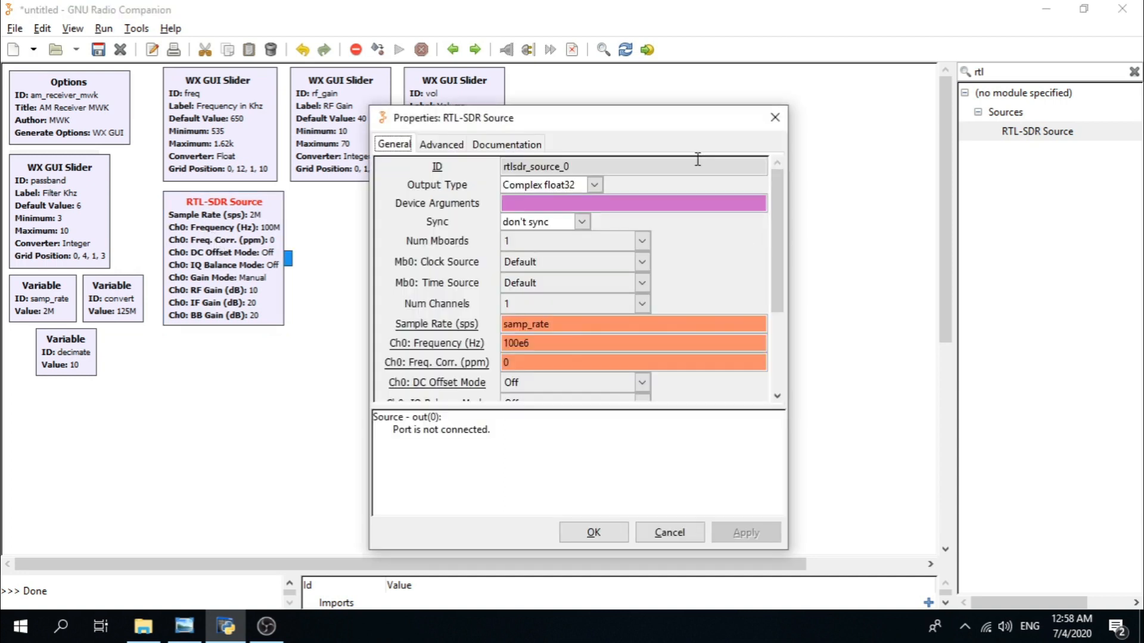
left_click_drag(673, 106, 669, 18)
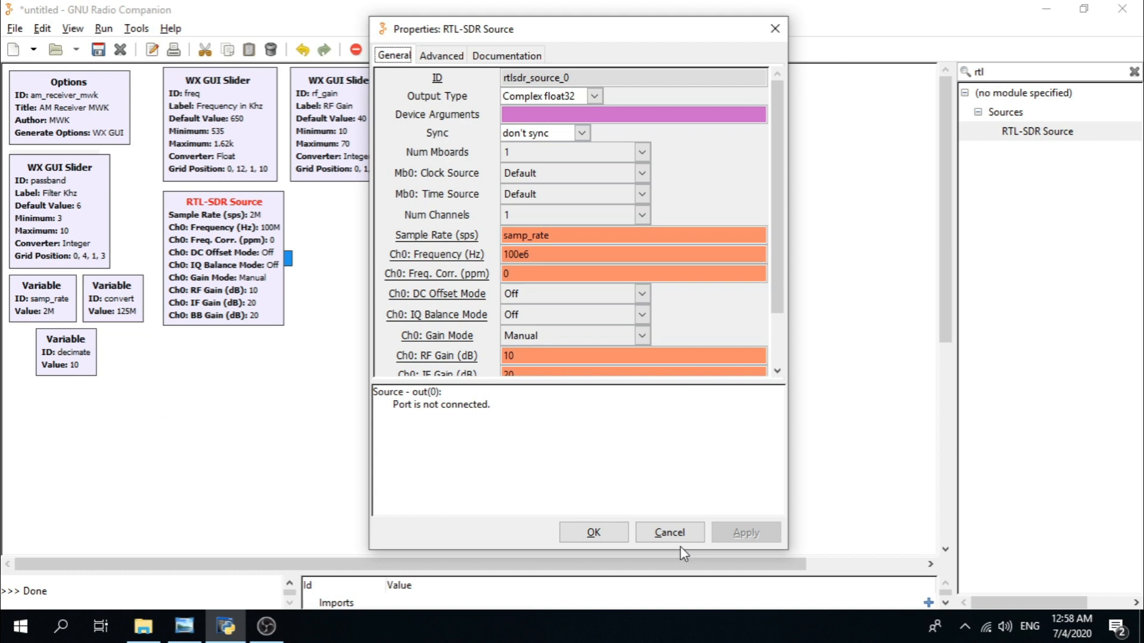
left_click_drag(680, 548, 687, 609)
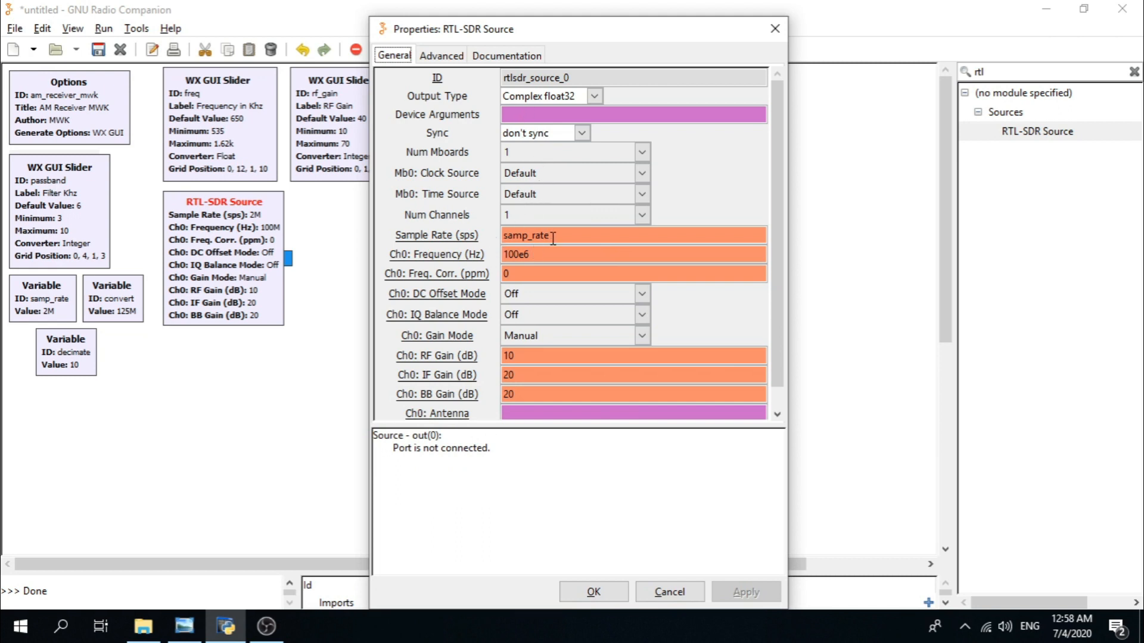
mouse_move(553, 238)
left_click(535, 257)
key("shift+Left")
double_click(534, 257)
type("(")
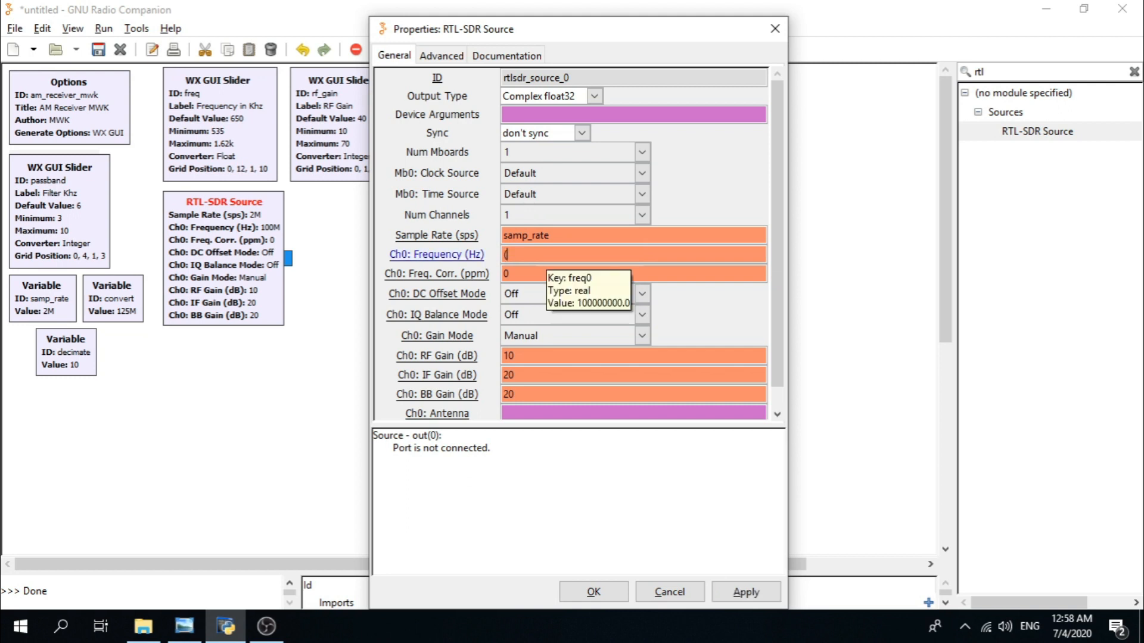
type("freq* 1000)+convert")
left_click_drag(599, 255, 487, 254)
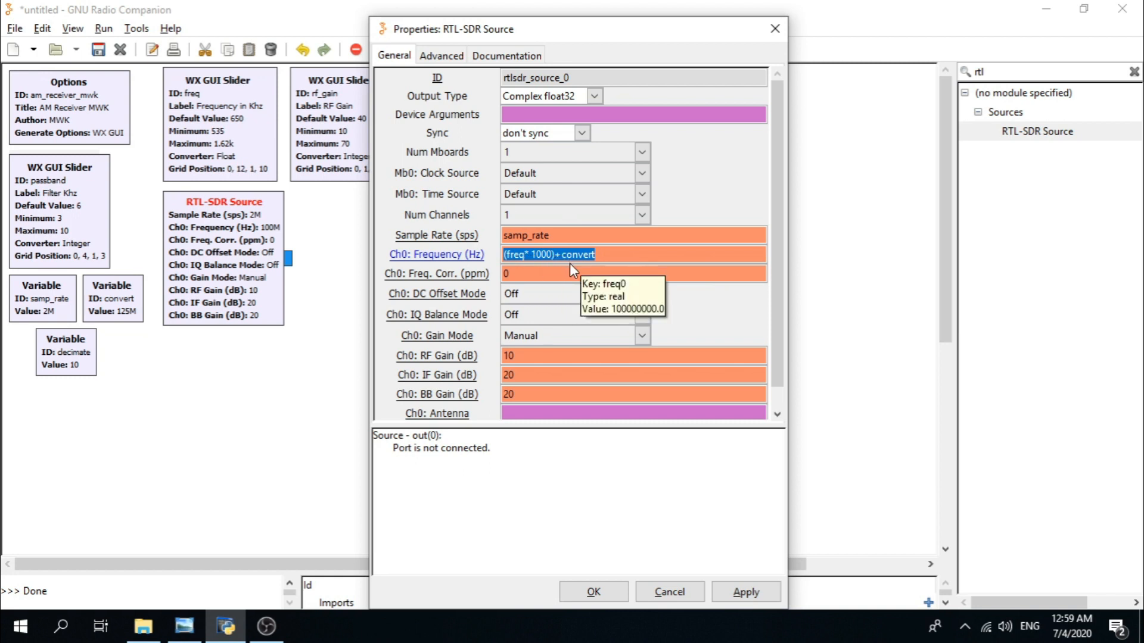
- Set the RTL-SDR Source's Ch0 frequency correction to 15 ppm
left_click(531, 277)
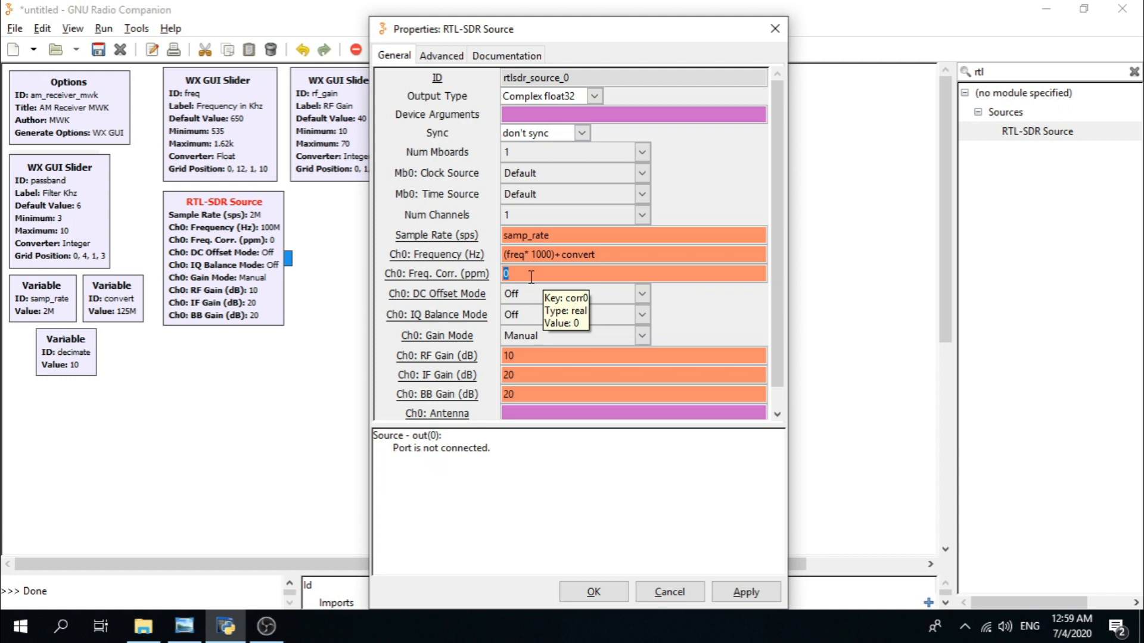
left_click(531, 277)
key("BackSpace")
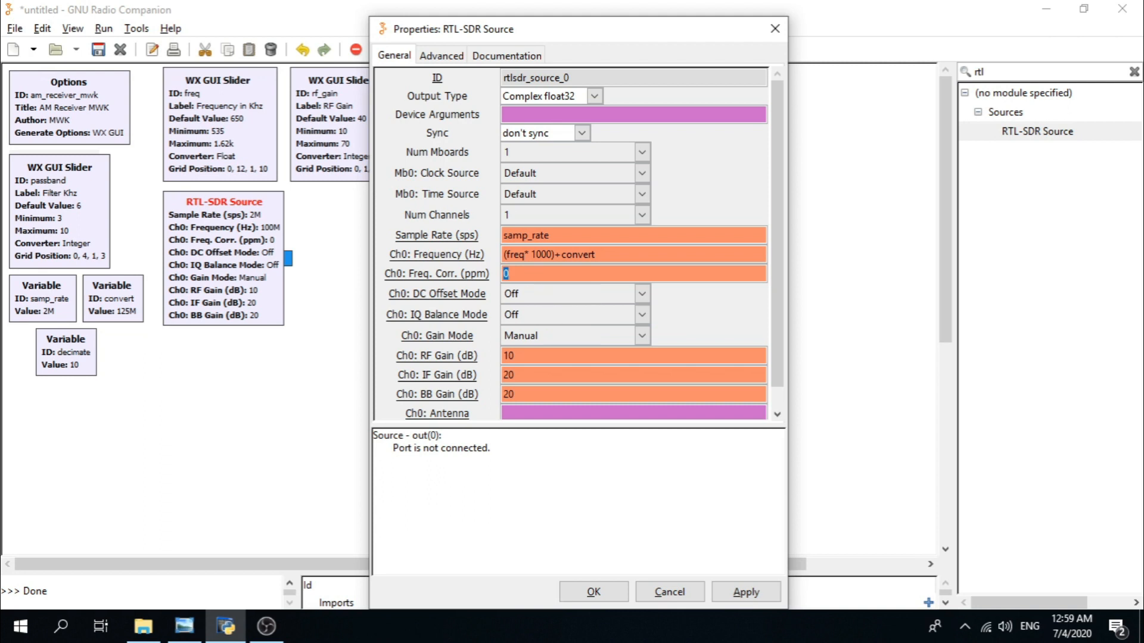
type("10")
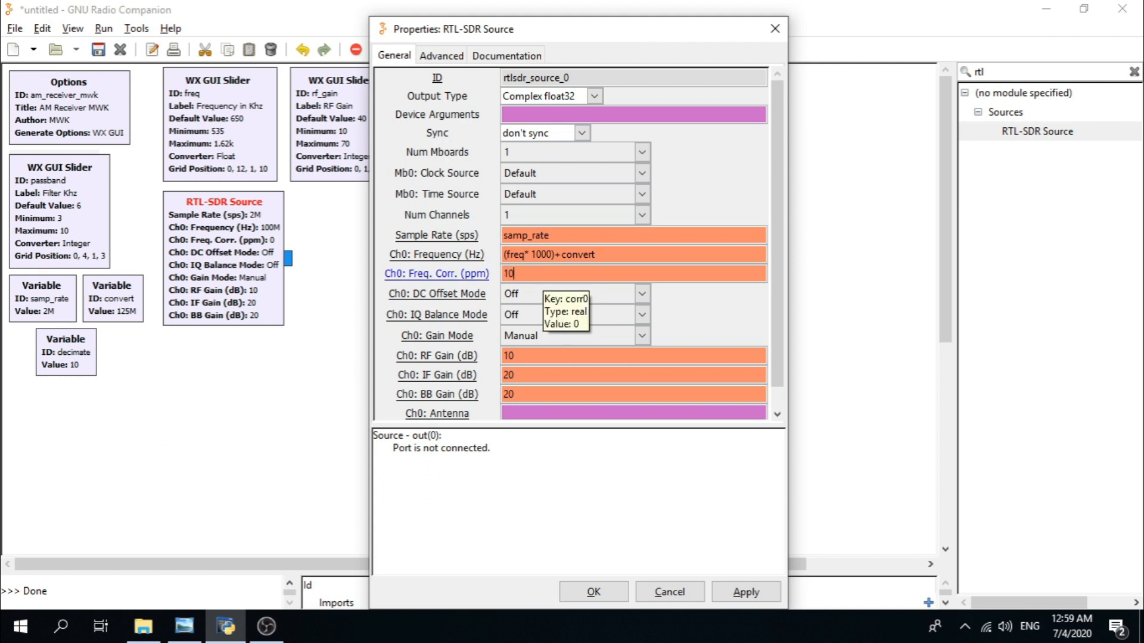
double_click(530, 277)
type("15")
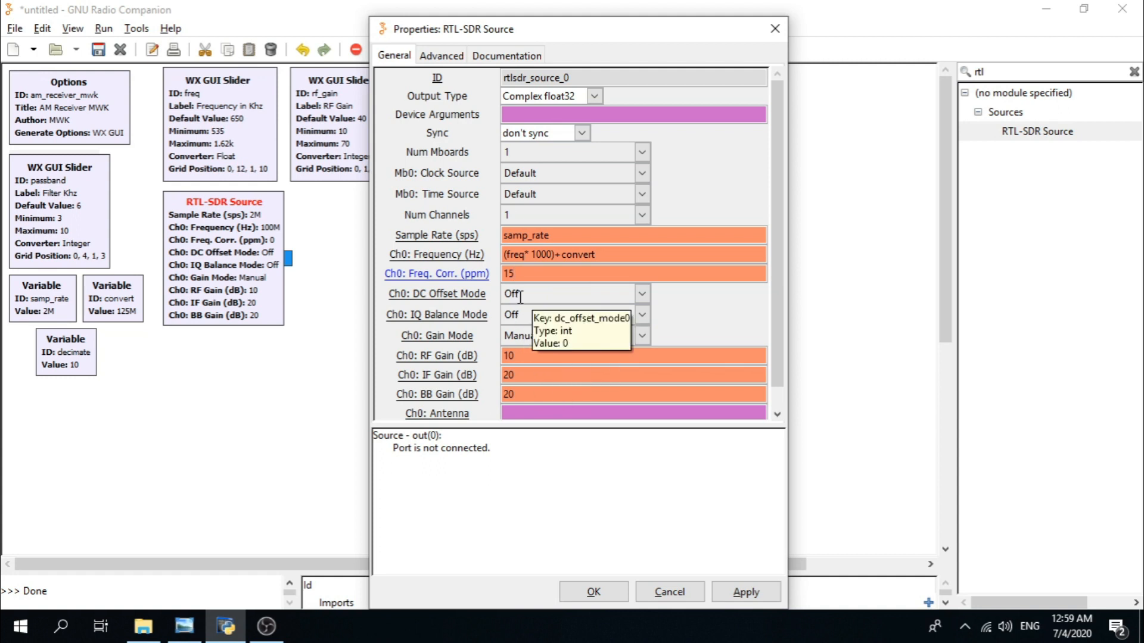
- Set the RTL-SDR Source's DC offset mode, IQ balance mode and gain mode to Automatic
left_click(641, 294)
left_click(542, 355)
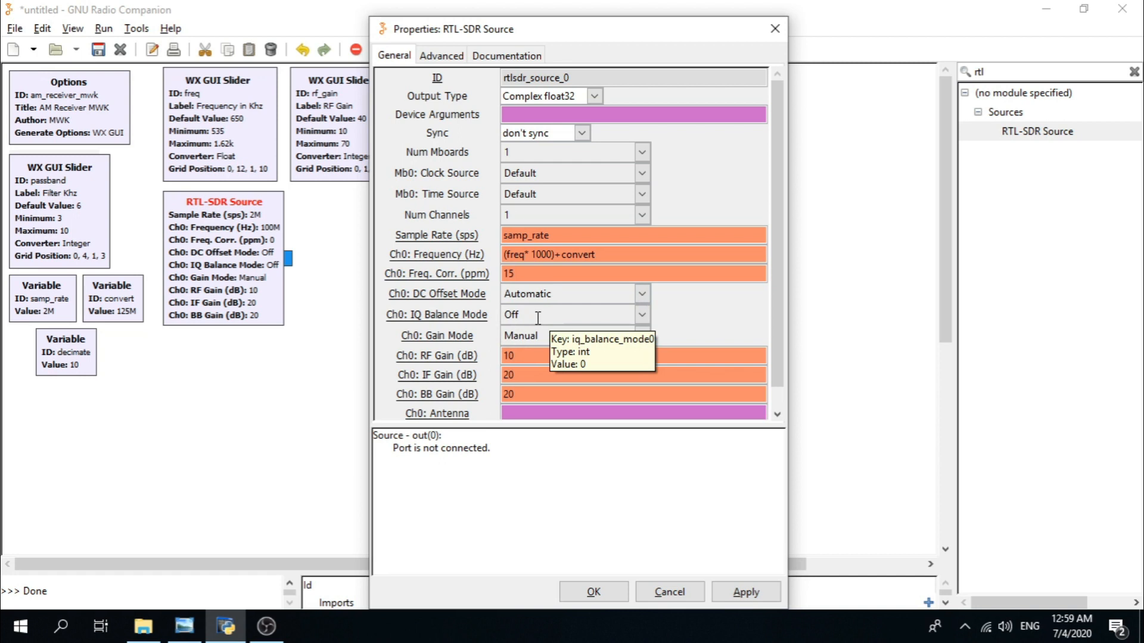
left_click(642, 314)
left_click(548, 372)
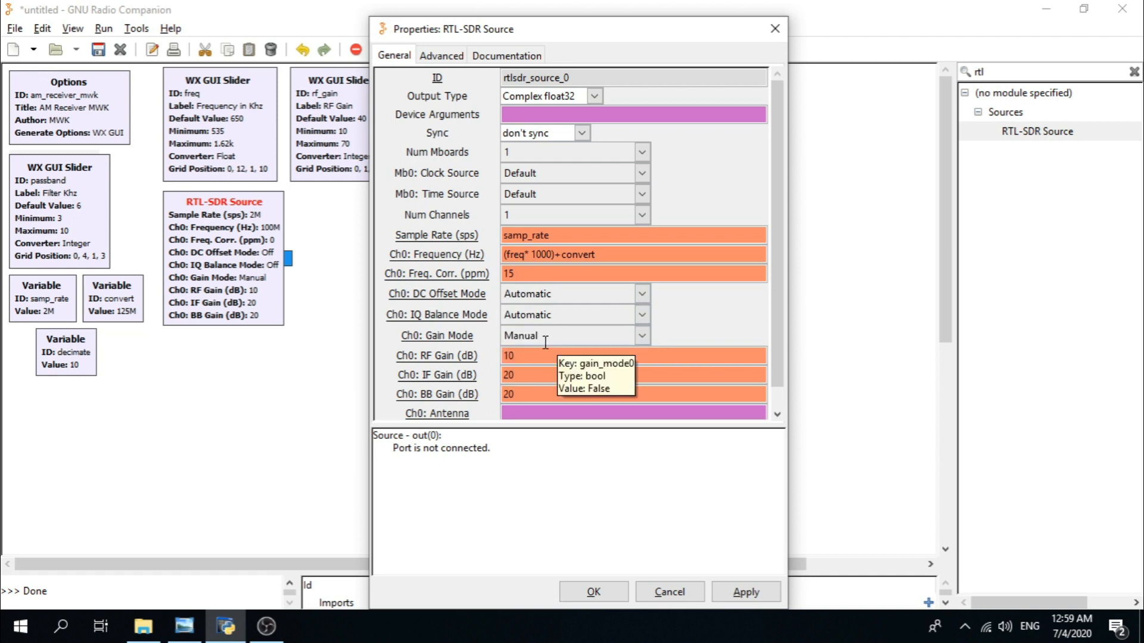
left_click(642, 335)
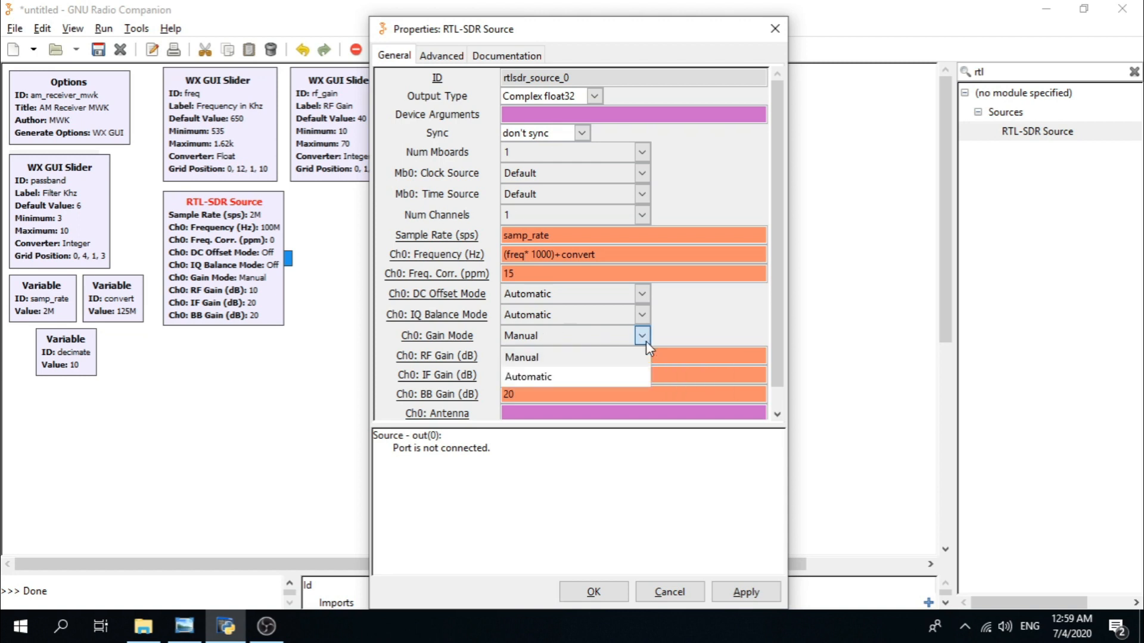
left_click(549, 376)
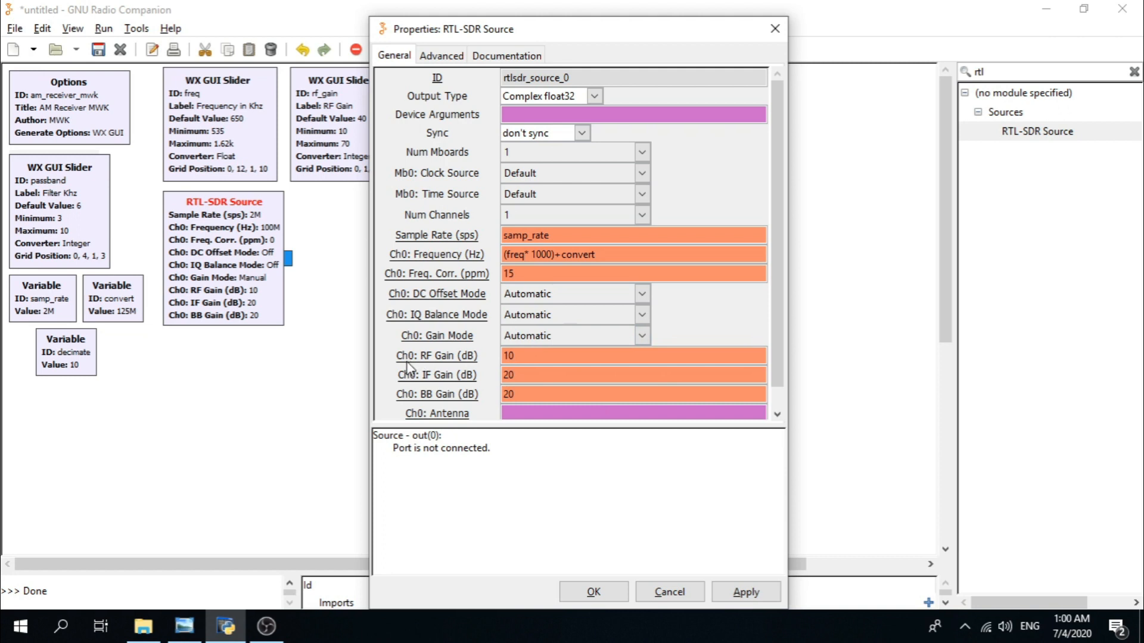
- Set the RTL-SDR Source's RF gain to rf_gain and its IF gain to 40, and apply the properties
double_click(526, 359)
type("rf_")
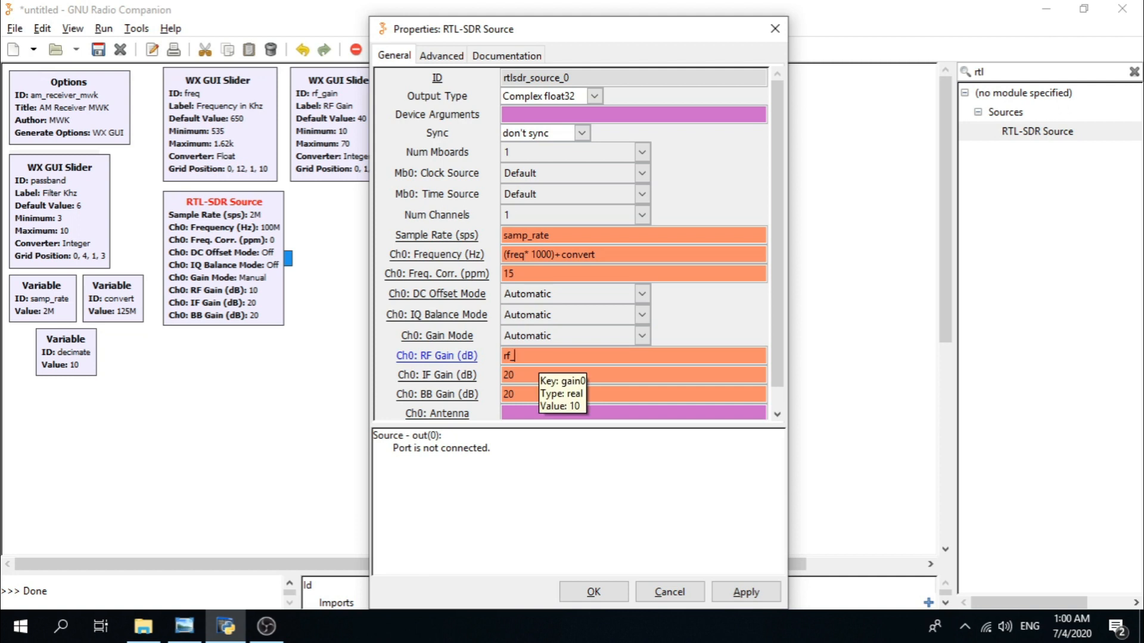
type("gain")
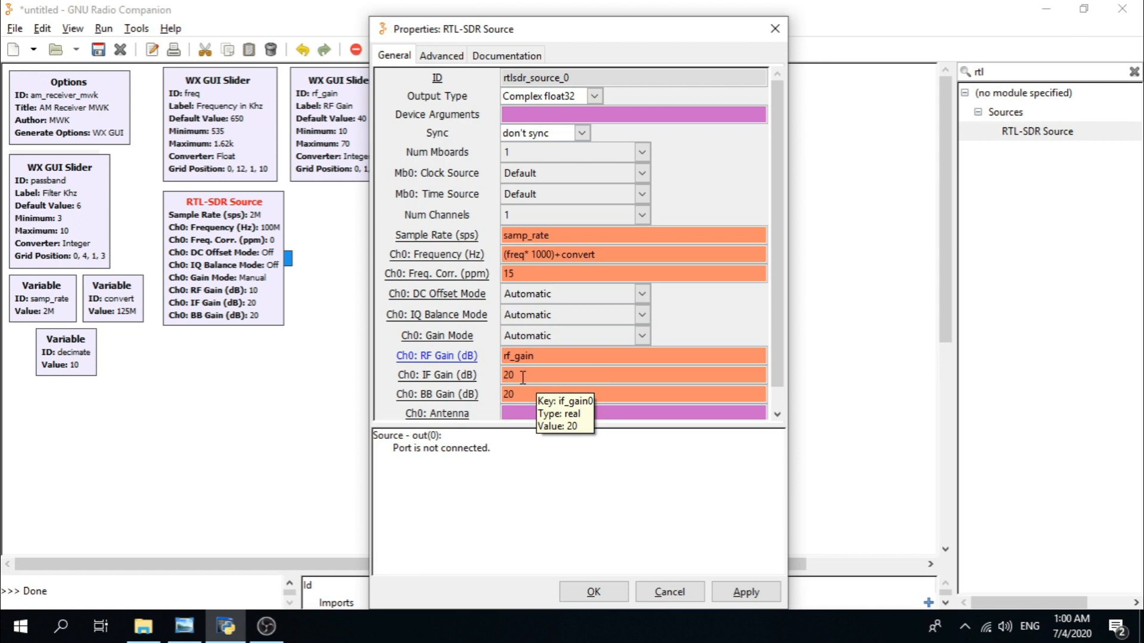
double_click(522, 377)
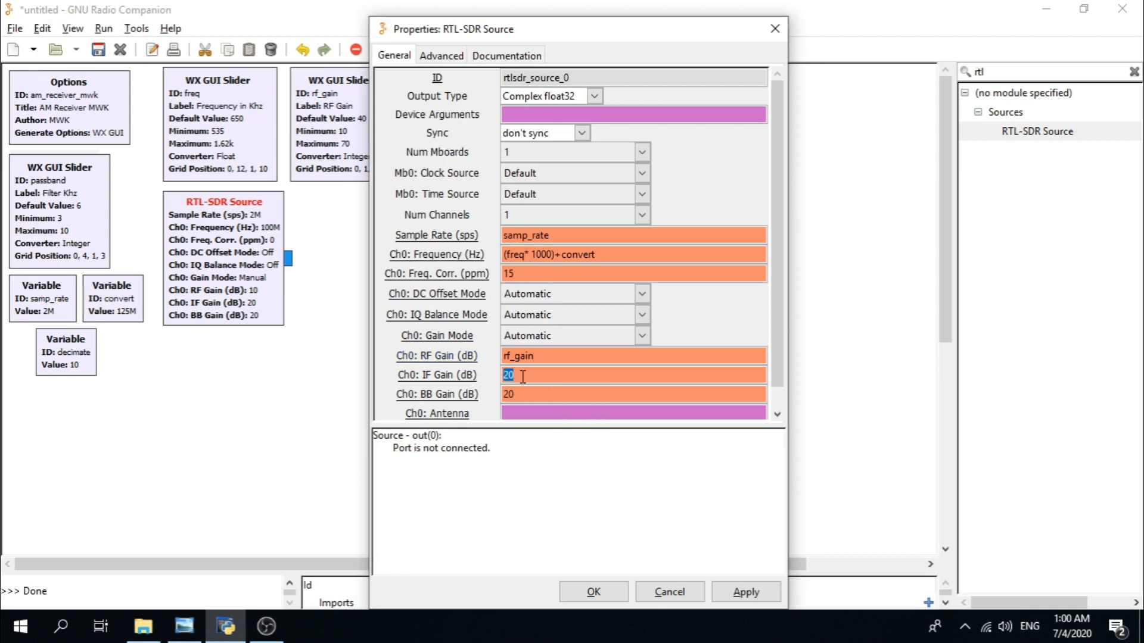
type("40")
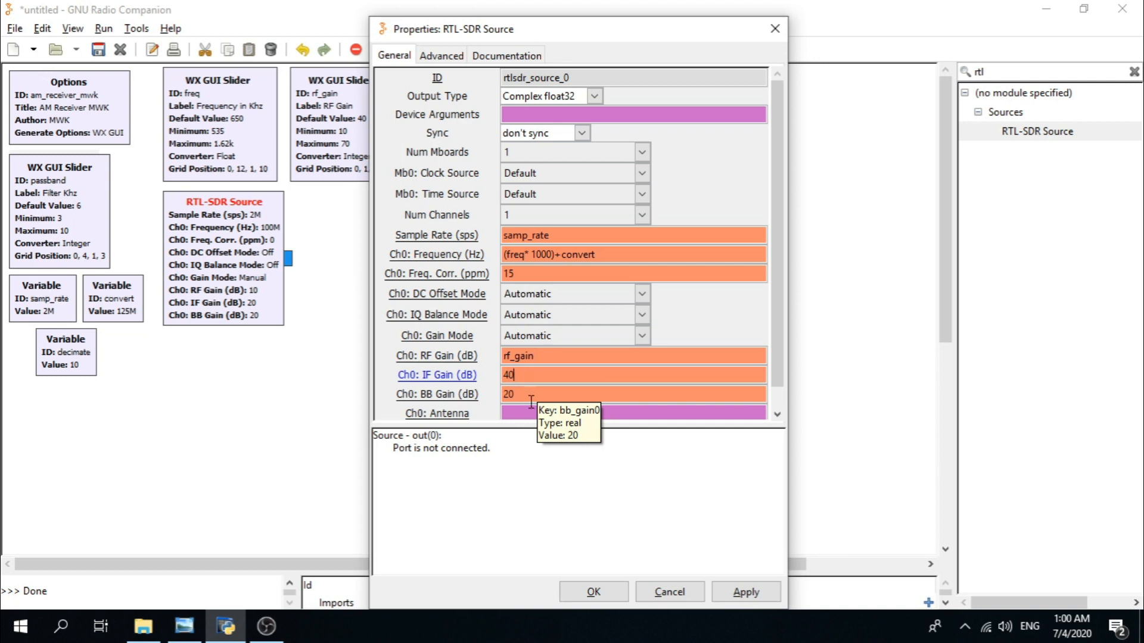
scroll(776, 352, "down", 1)
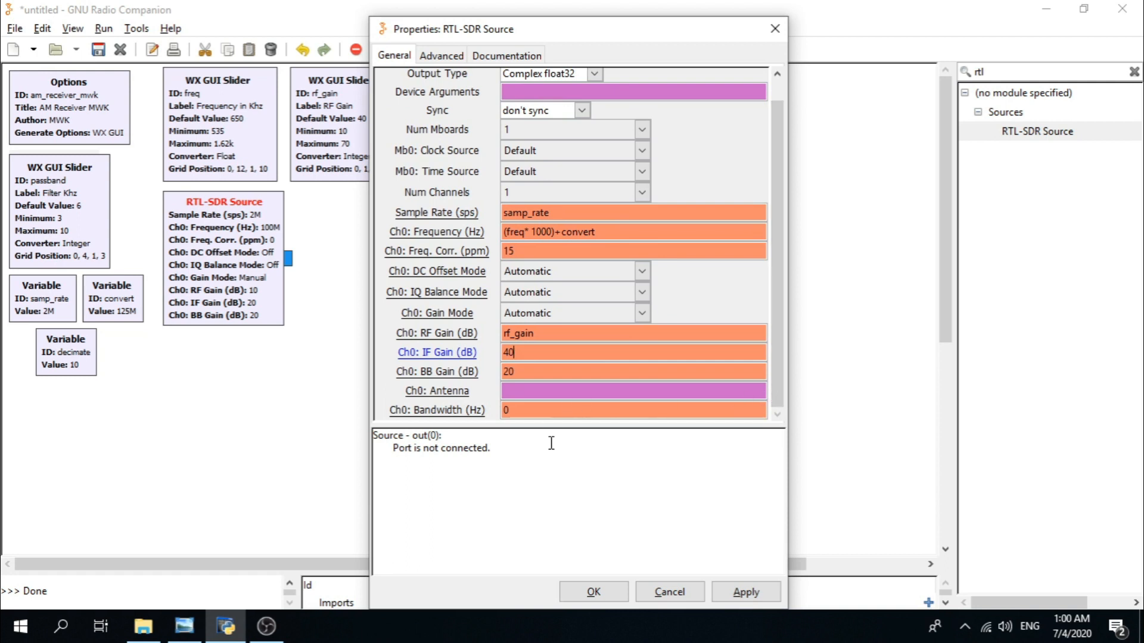
left_click(594, 593)
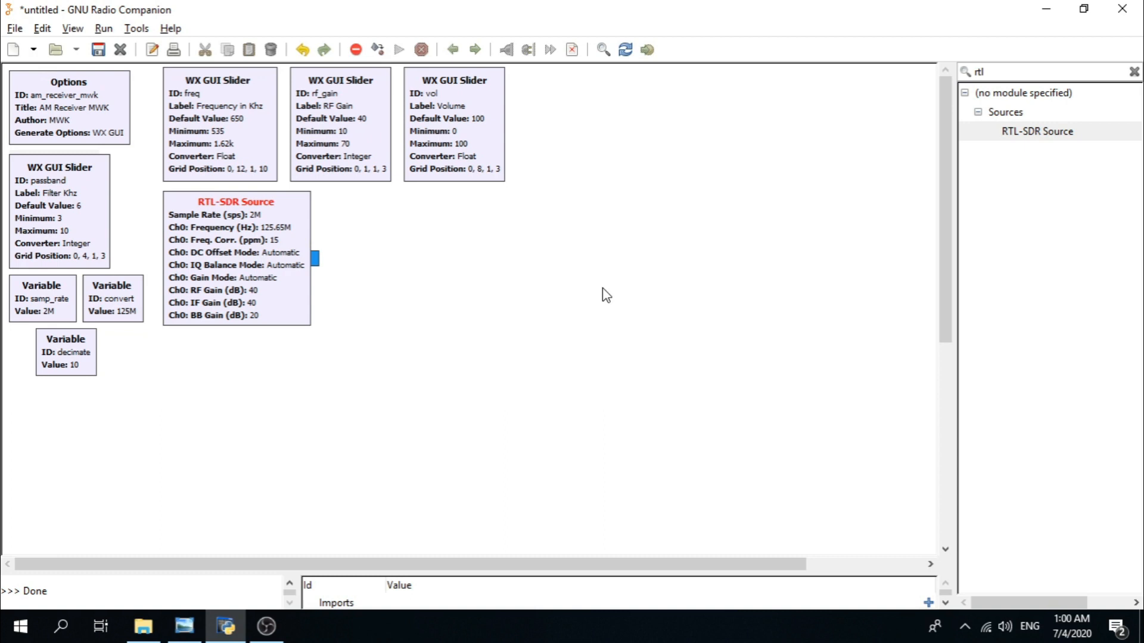
- Search the block library for rationa and add a Rational Resampler block just right of the RTL-SDR Source
left_click(1004, 67)
double_click(1004, 67)
type("rationa")
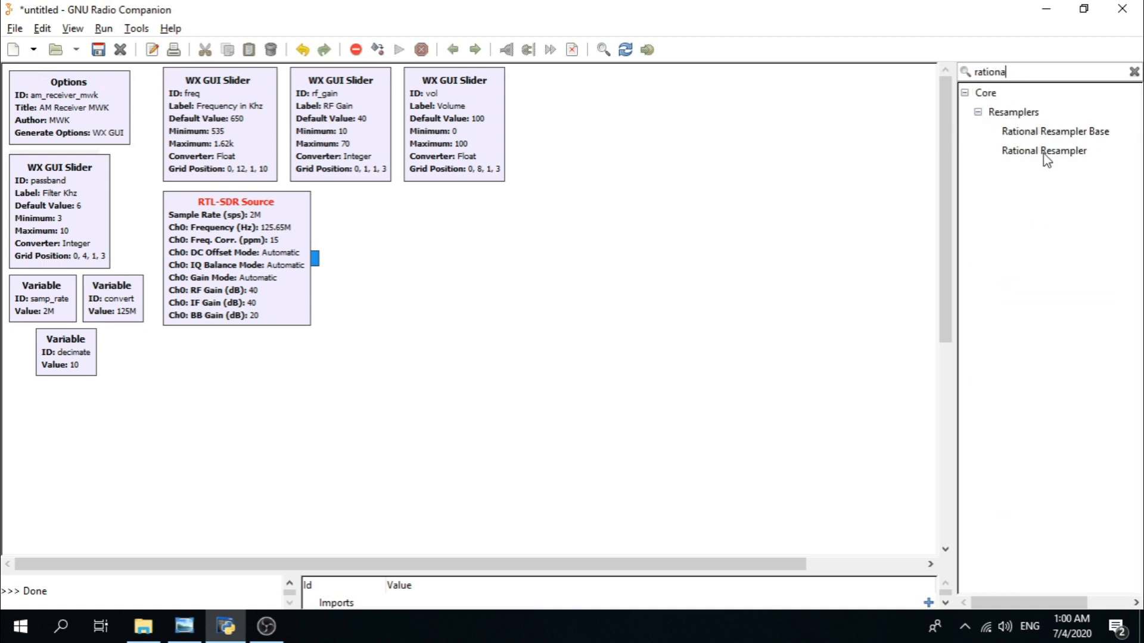
double_click(1047, 154)
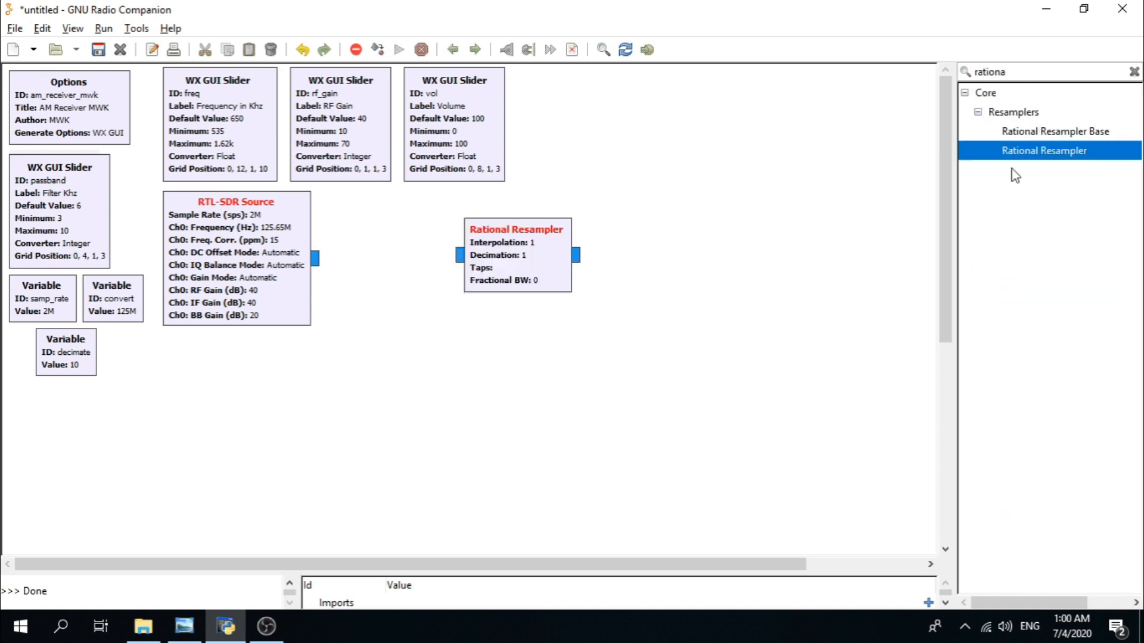
left_click_drag(528, 248, 414, 250)
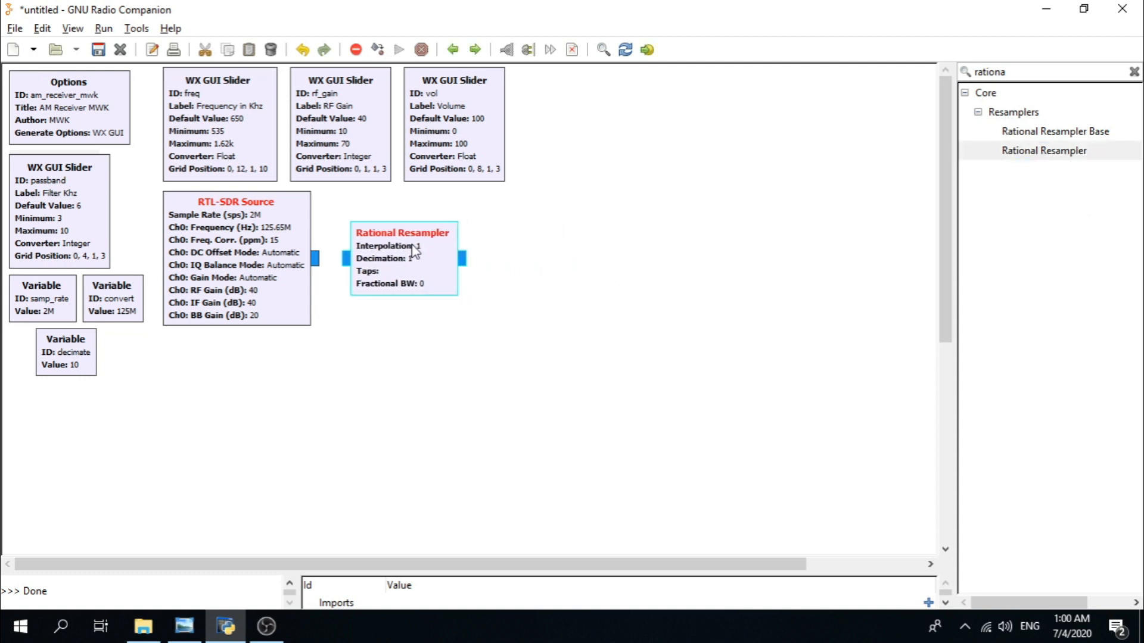
- Set the Rational Resampler's decimation to the variable decimate and apply the properties
double_click(414, 251)
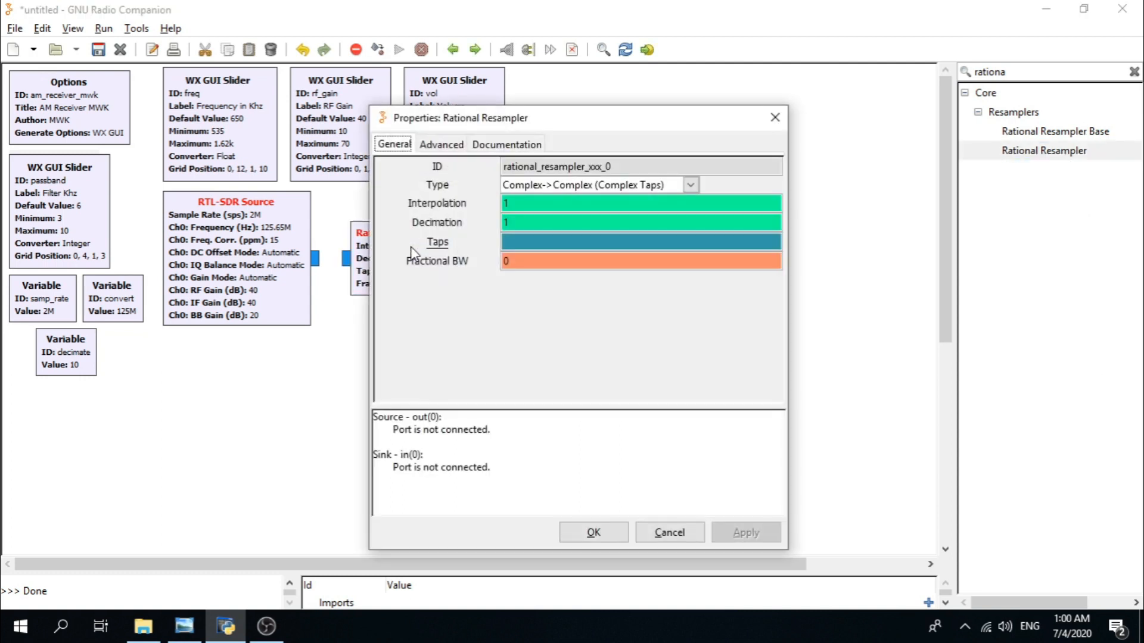
double_click(563, 165)
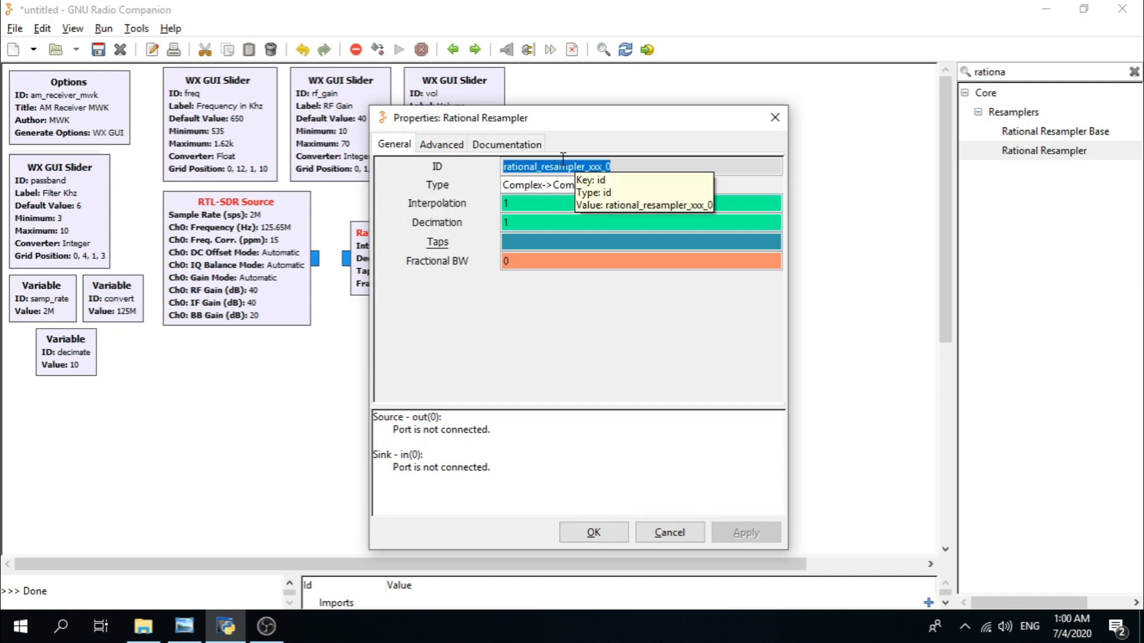
key("alt+Tab")
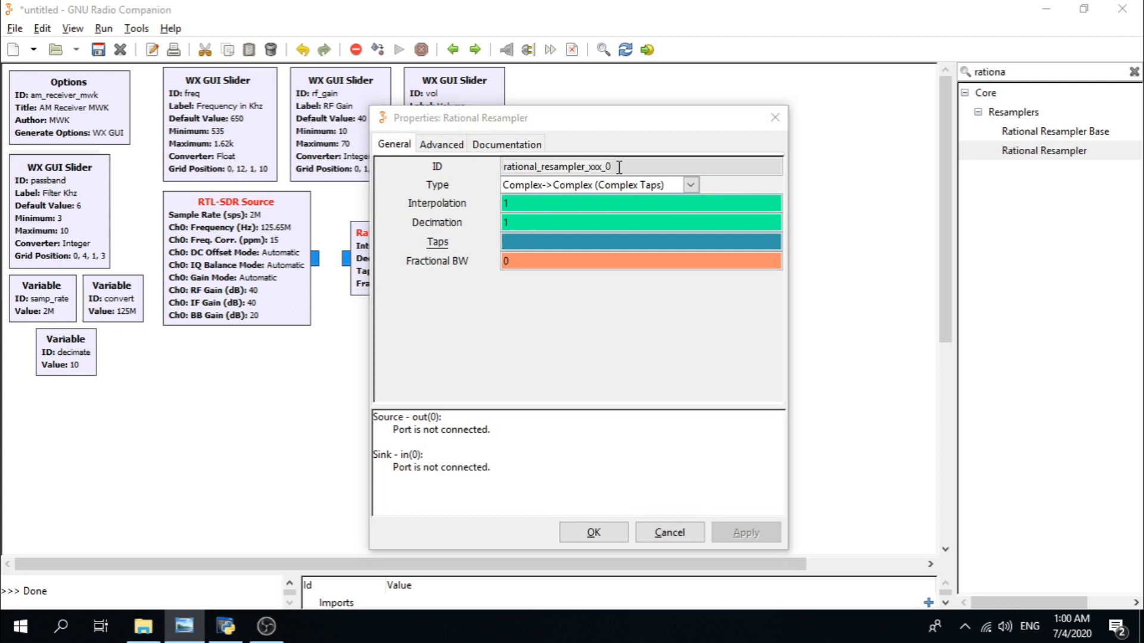
key("alt+Tab")
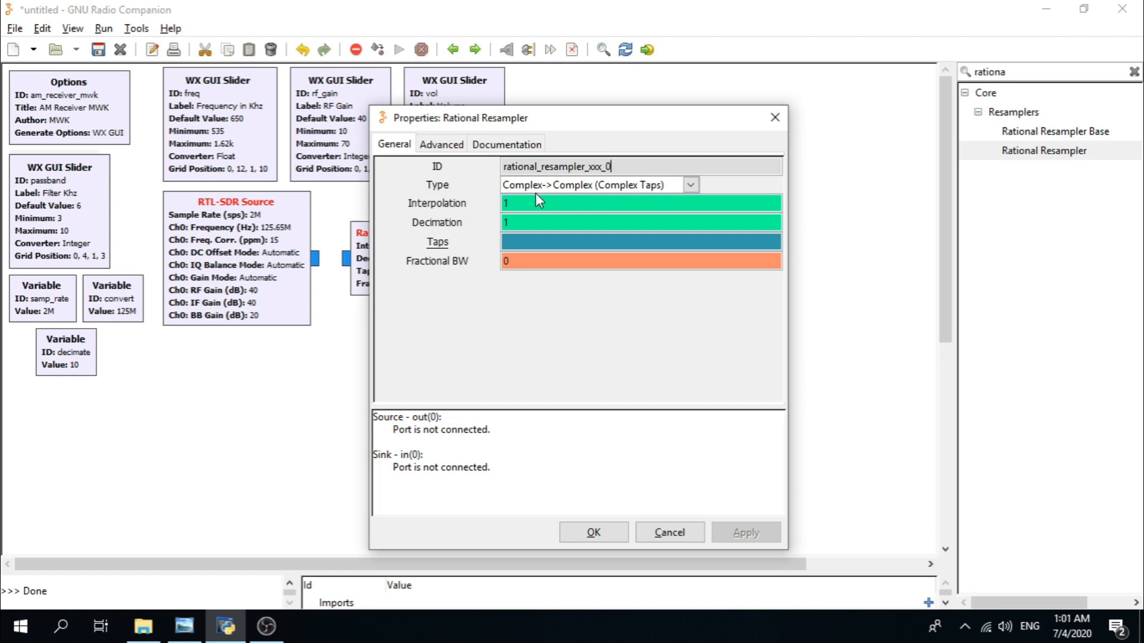
double_click(519, 222)
left_click_drag(494, 119, 441, 91)
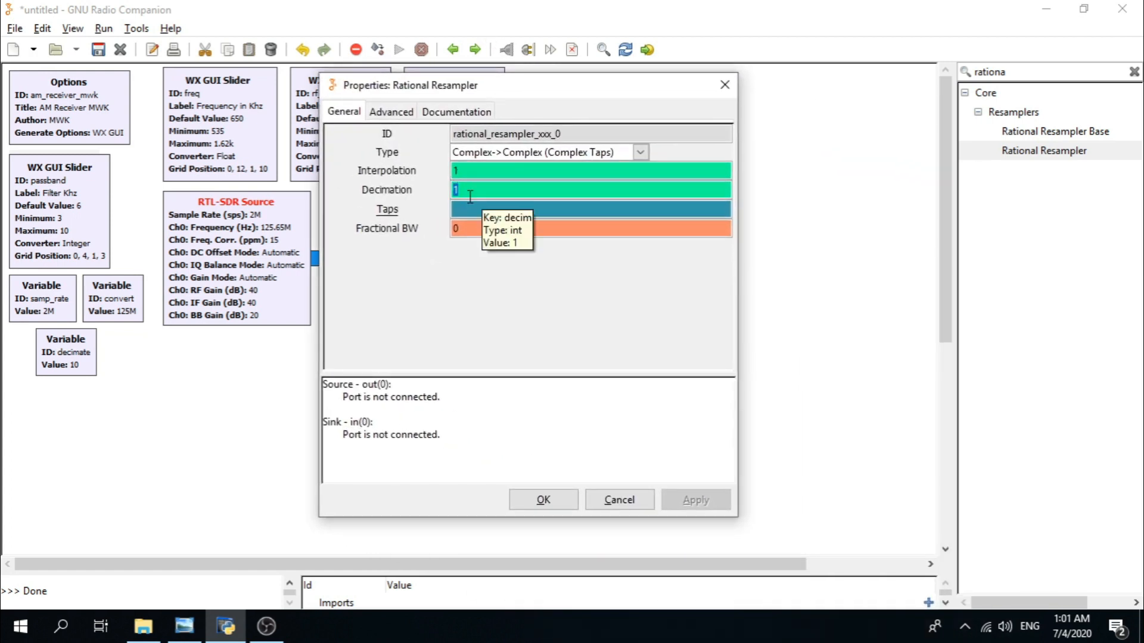
type("dec")
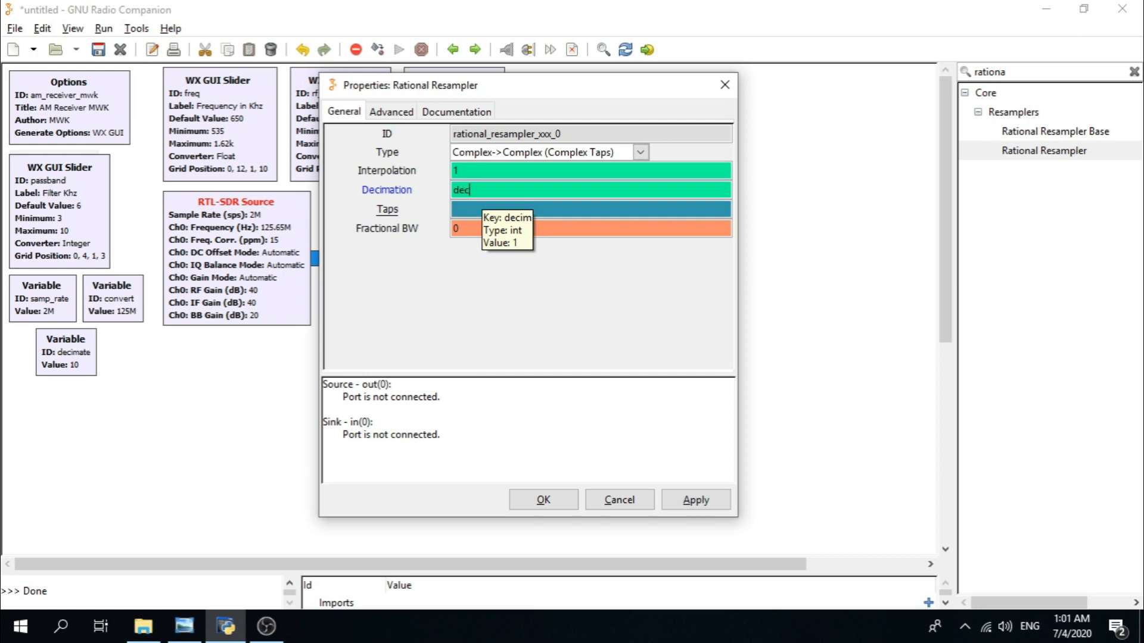
type("imate")
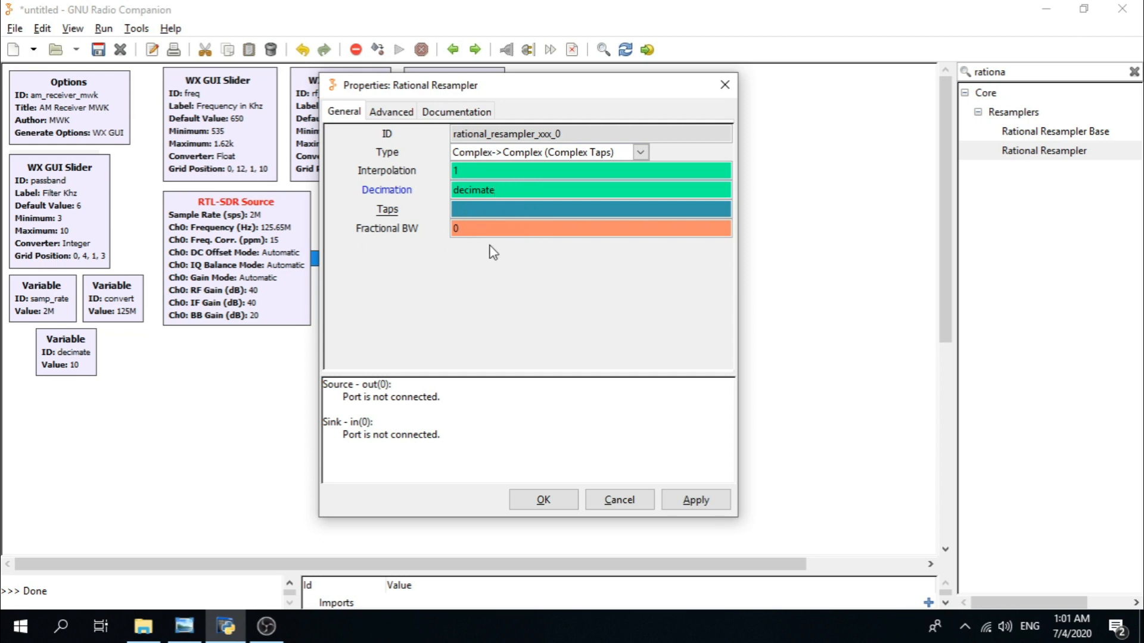
left_click(538, 502)
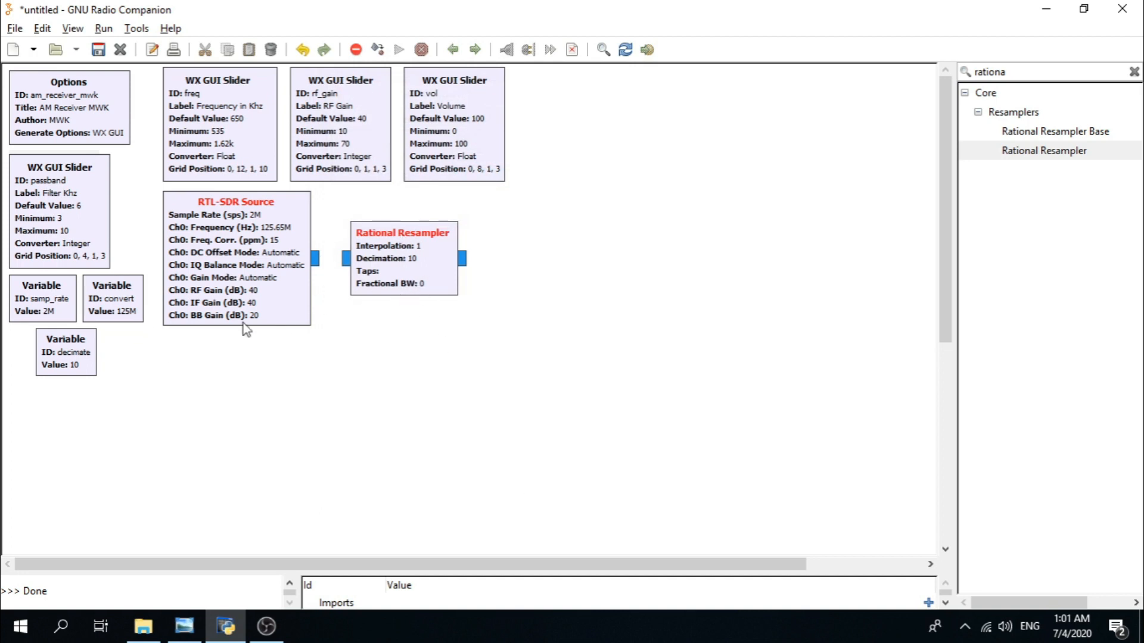
- Search the block library for wx gui and add a WX GUI FFT Sink, placing it right of the Volume slider
key("alt+Tab")
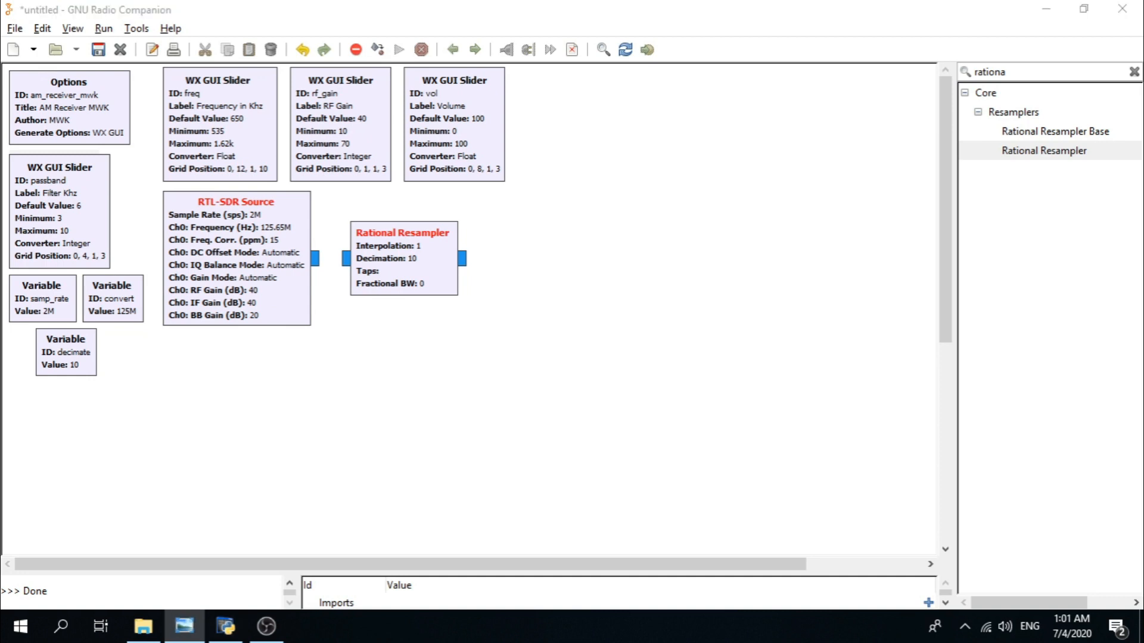
left_click(1025, 72)
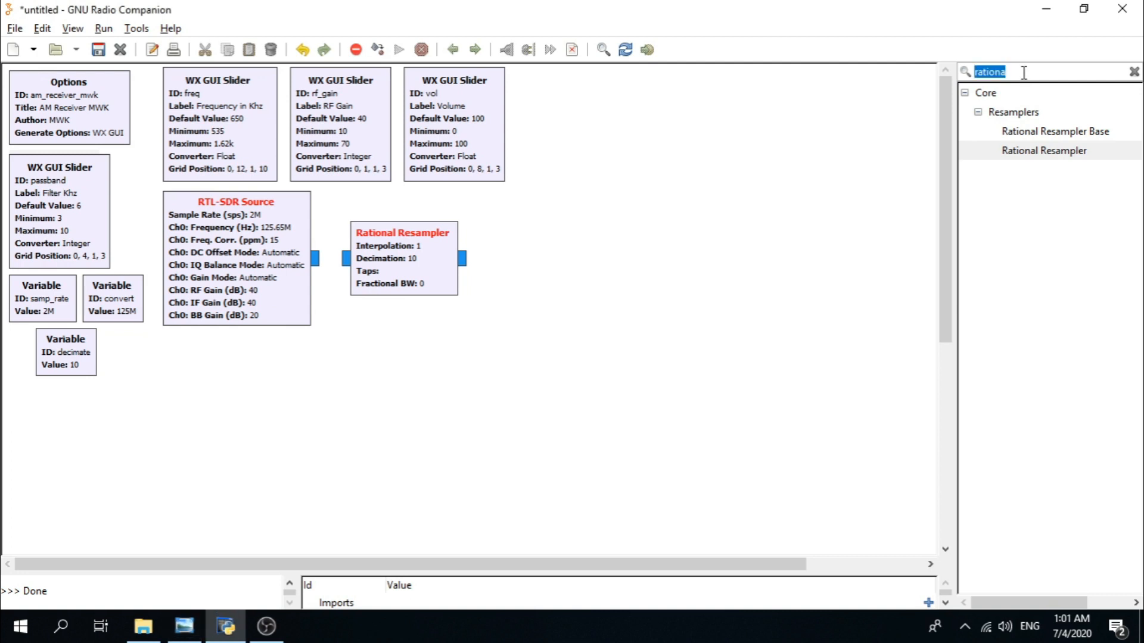
type("wx gui")
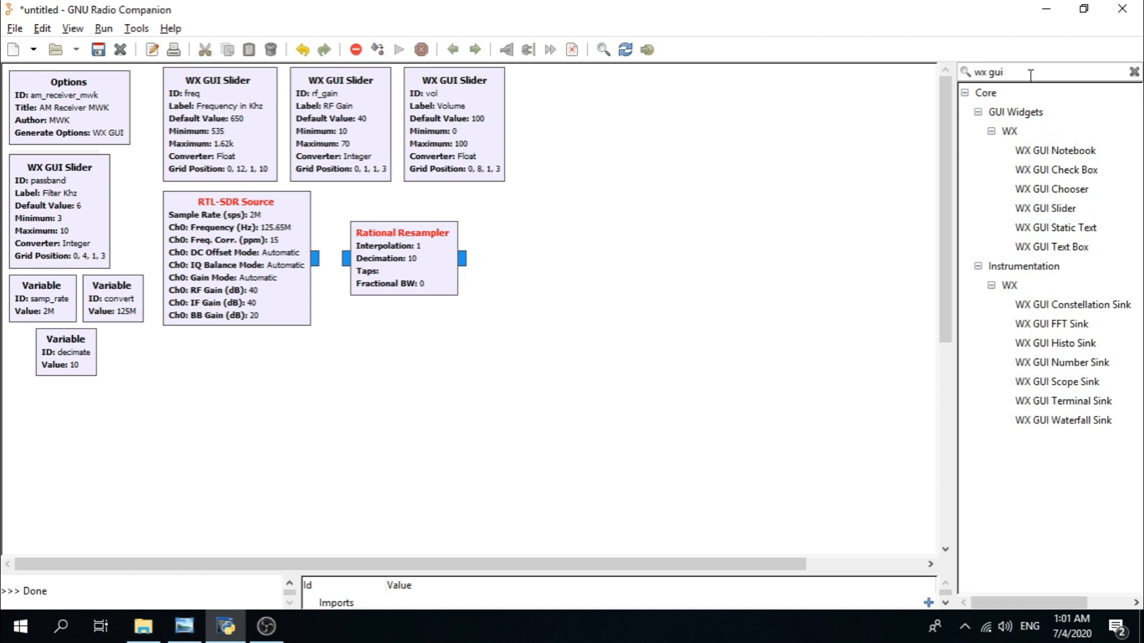
double_click(1074, 325)
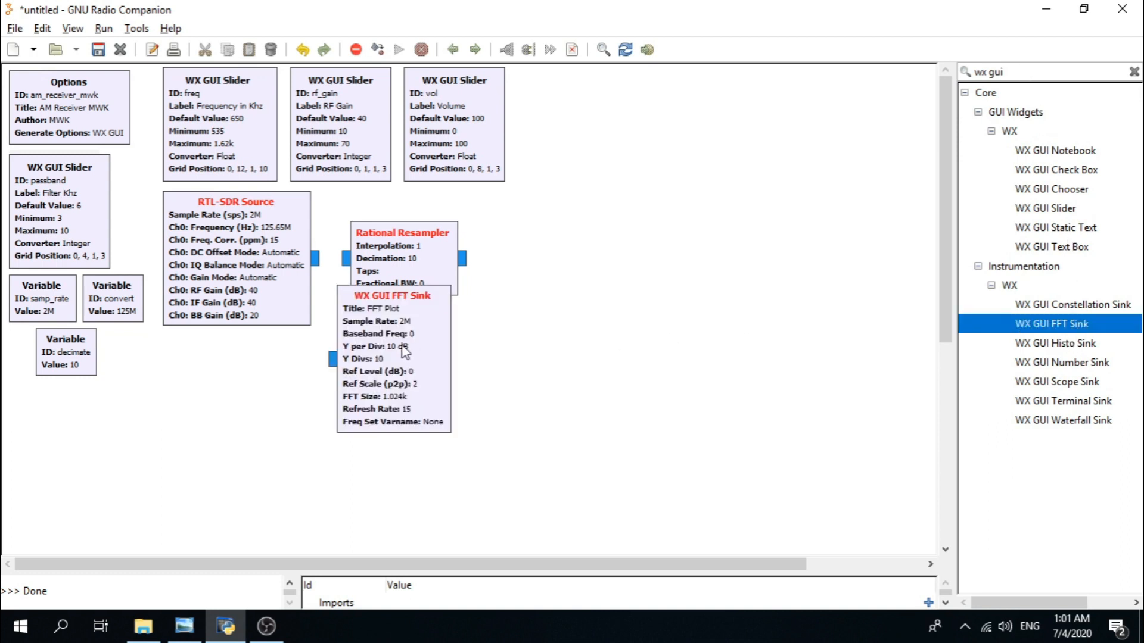
left_click_drag(401, 345, 616, 182)
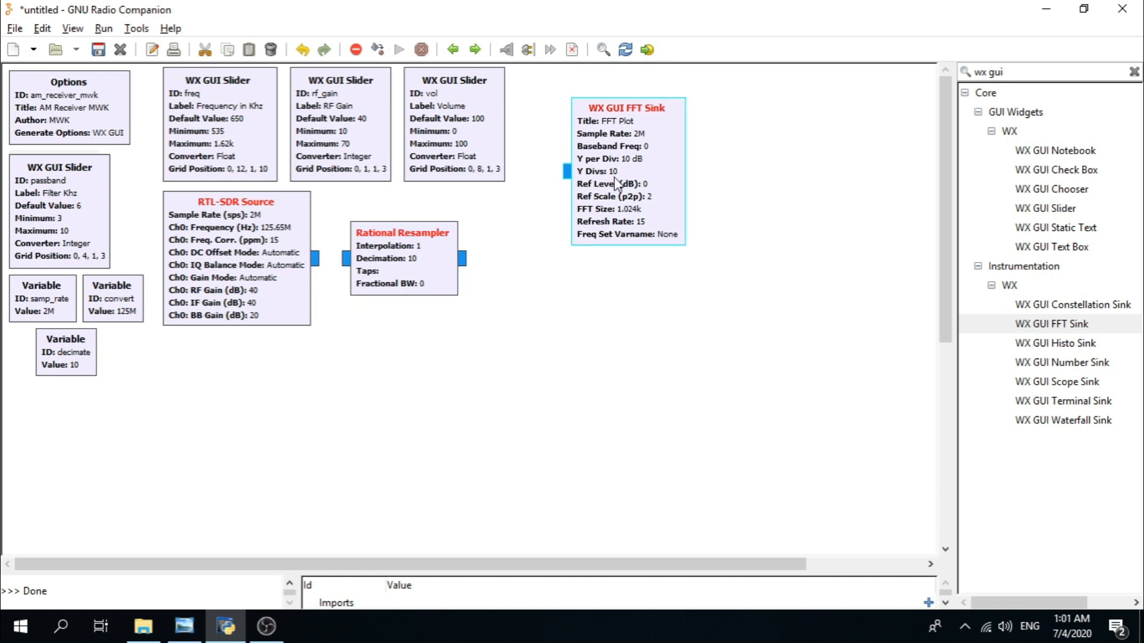
- Open the WX GUI FFT Sink's properties, enlarge the dialog to show all parameters, and set the title to Spectrum
double_click(619, 173)
left_click_drag(566, 109, 565, 10)
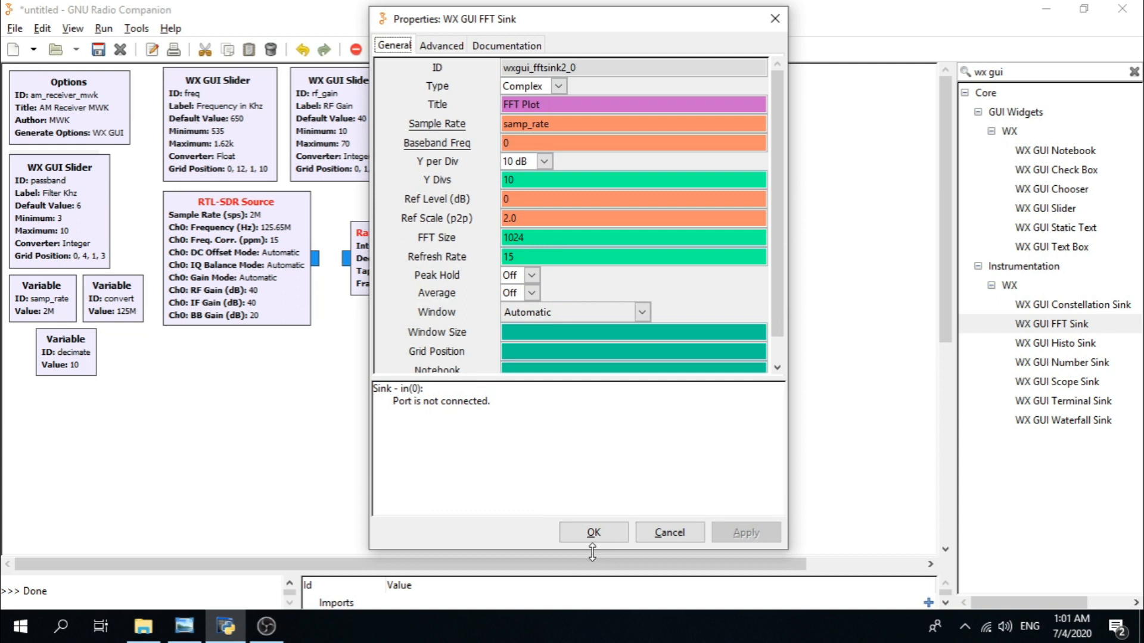
left_click_drag(592, 552, 593, 587)
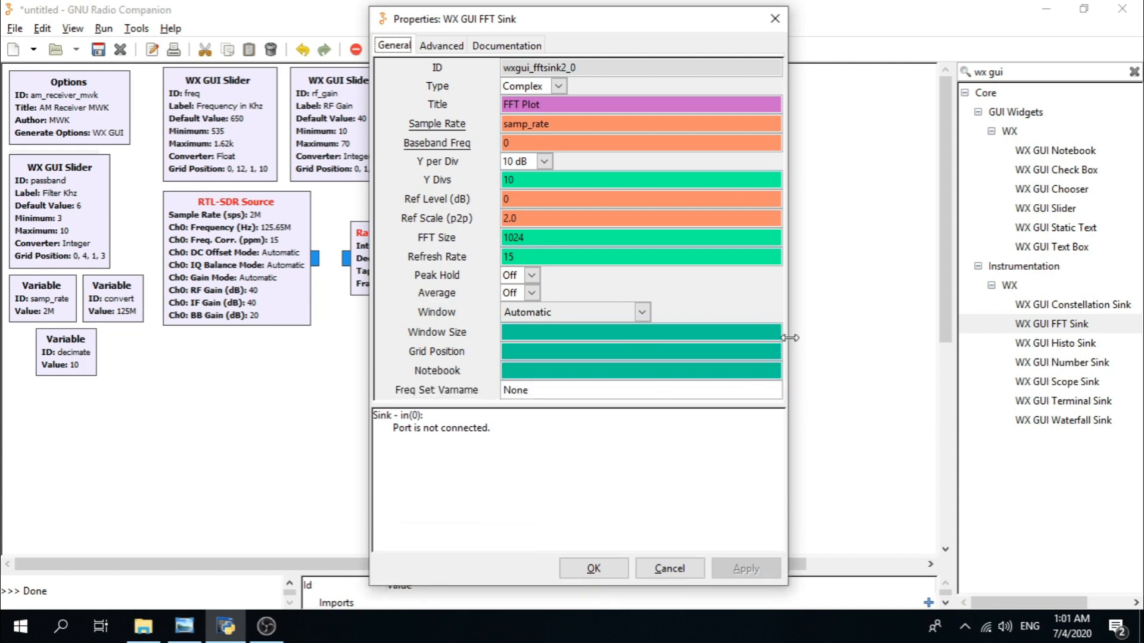
left_click_drag(792, 336, 834, 337)
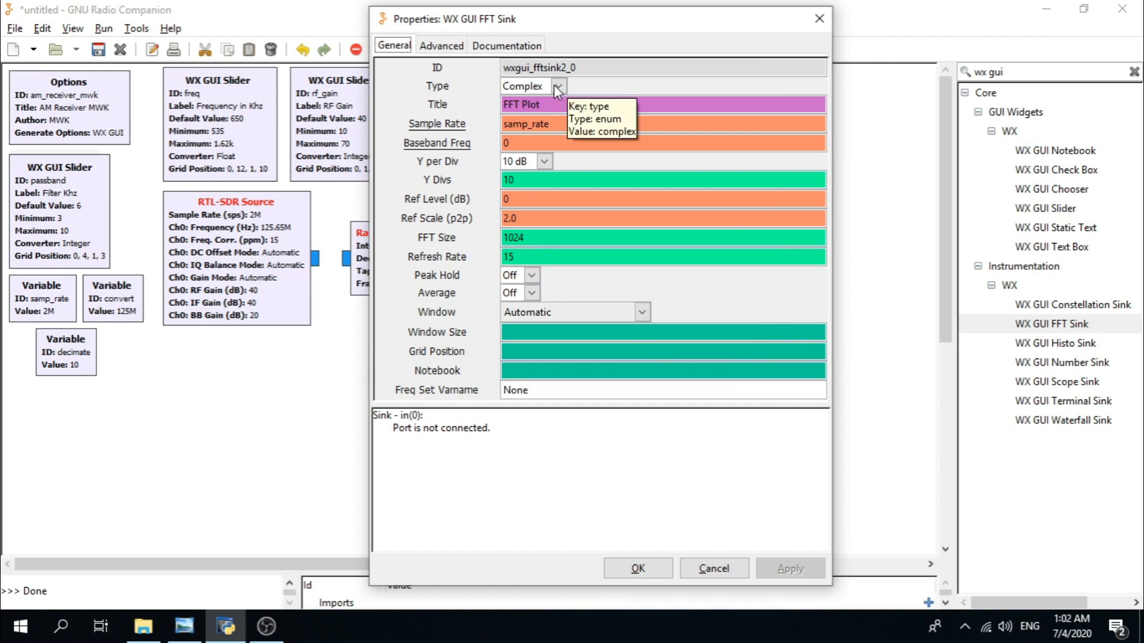
double_click(545, 105)
triple_click(546, 104)
type("S")
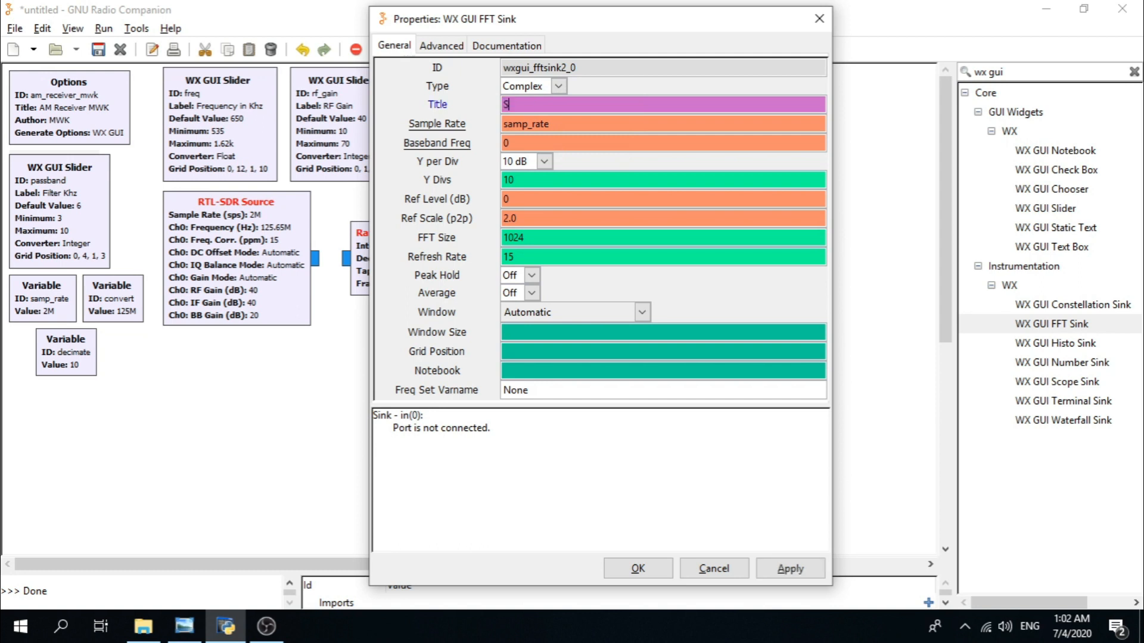
type("pectrum")
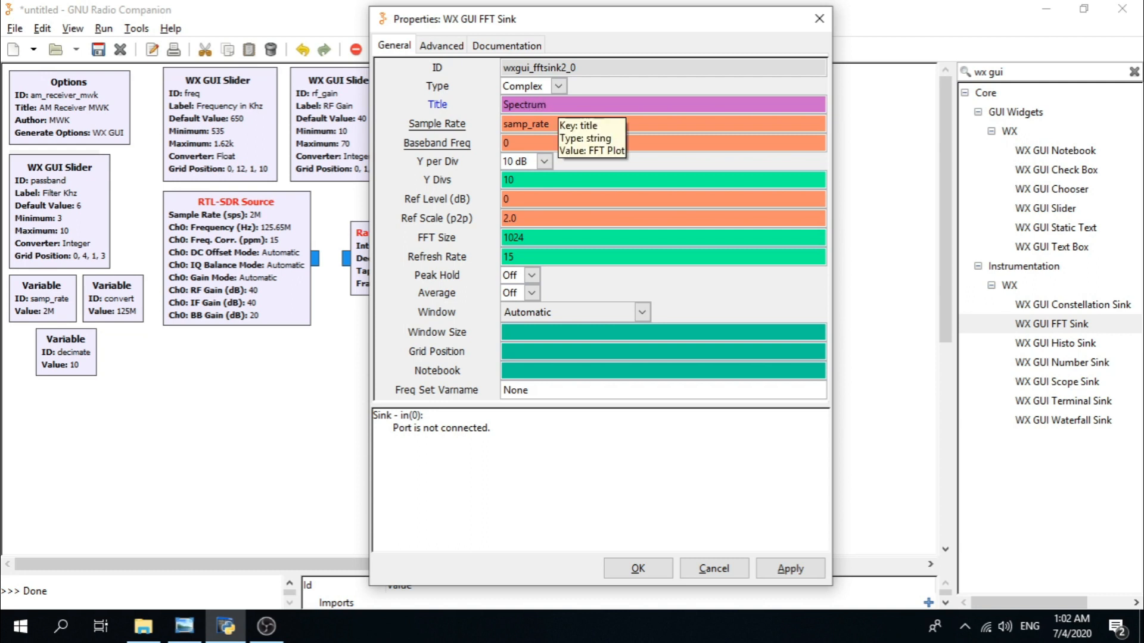
- Set the FFT Sink's sample rate to samp_rate/decimate
left_click(564, 124)
double_click(543, 124)
left_click(566, 126)
type("/")
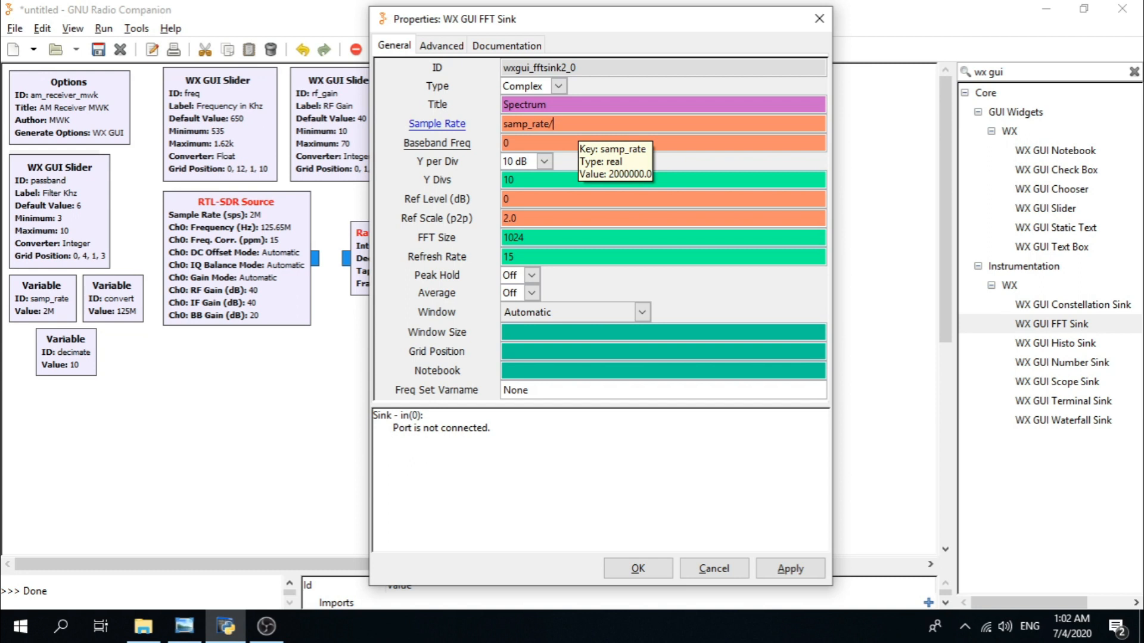
type("decimate")
left_click_drag(623, 124, 472, 123)
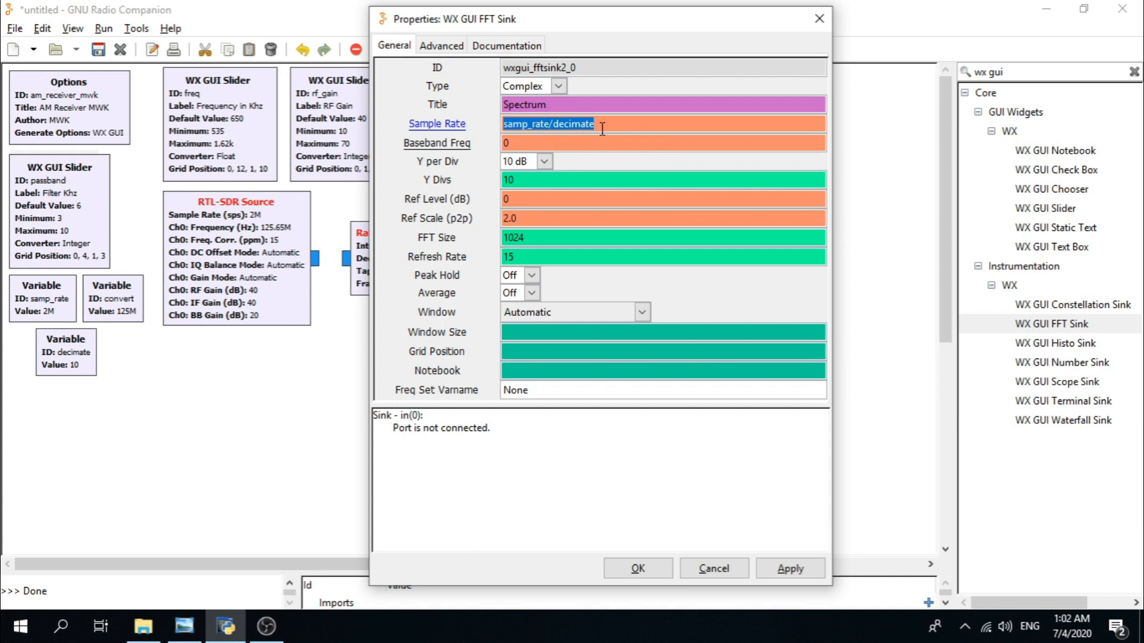
mouse_move(603, 130)
- Set the FFT Sink's baseband frequency to freq*1000 and apply the properties
key("Tab")
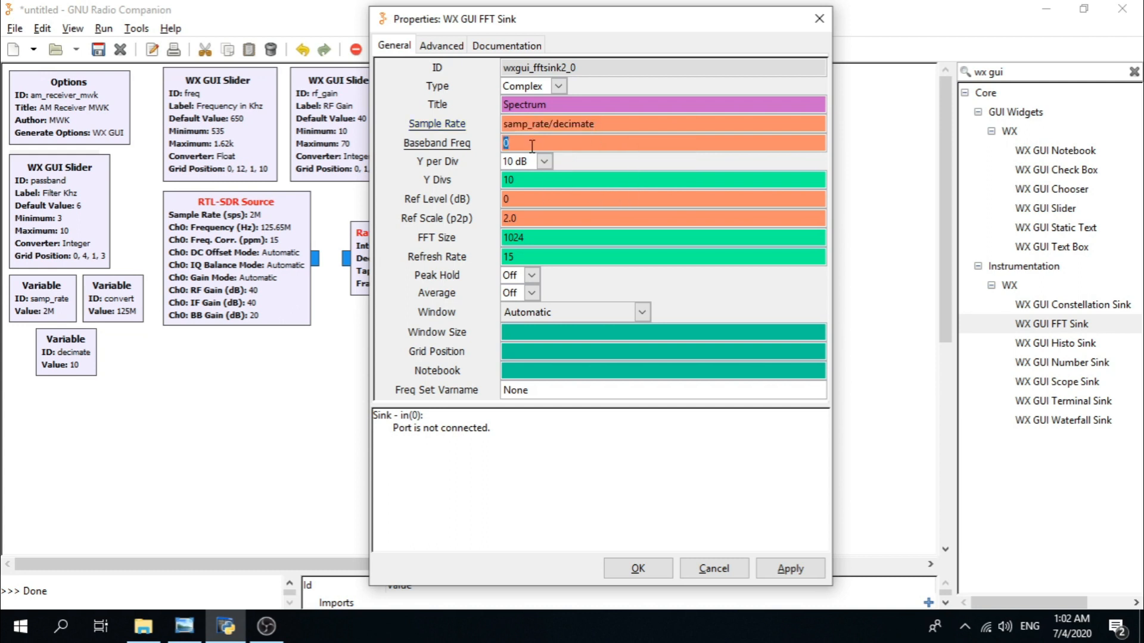
type("freq")
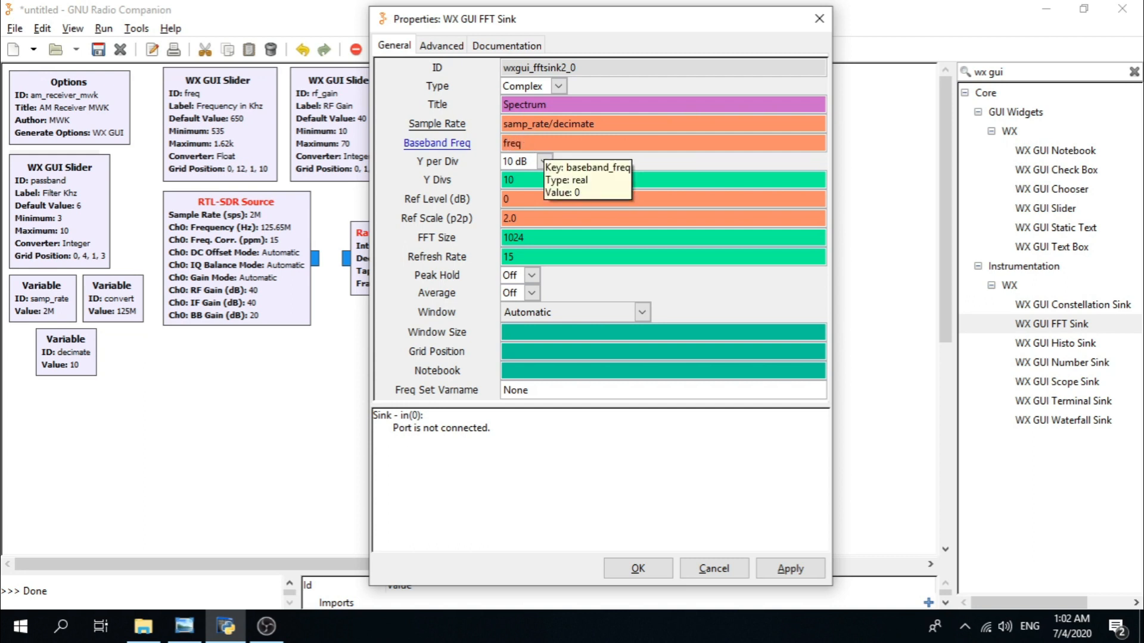
type("*1000")
left_click_drag(569, 143, 464, 139)
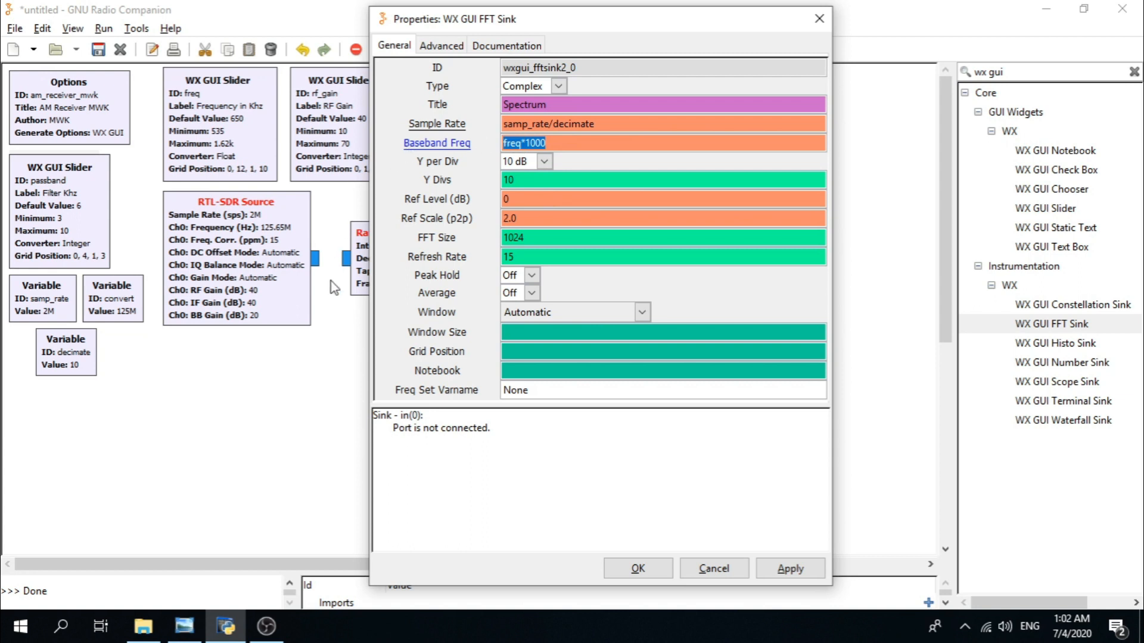
left_click(569, 143)
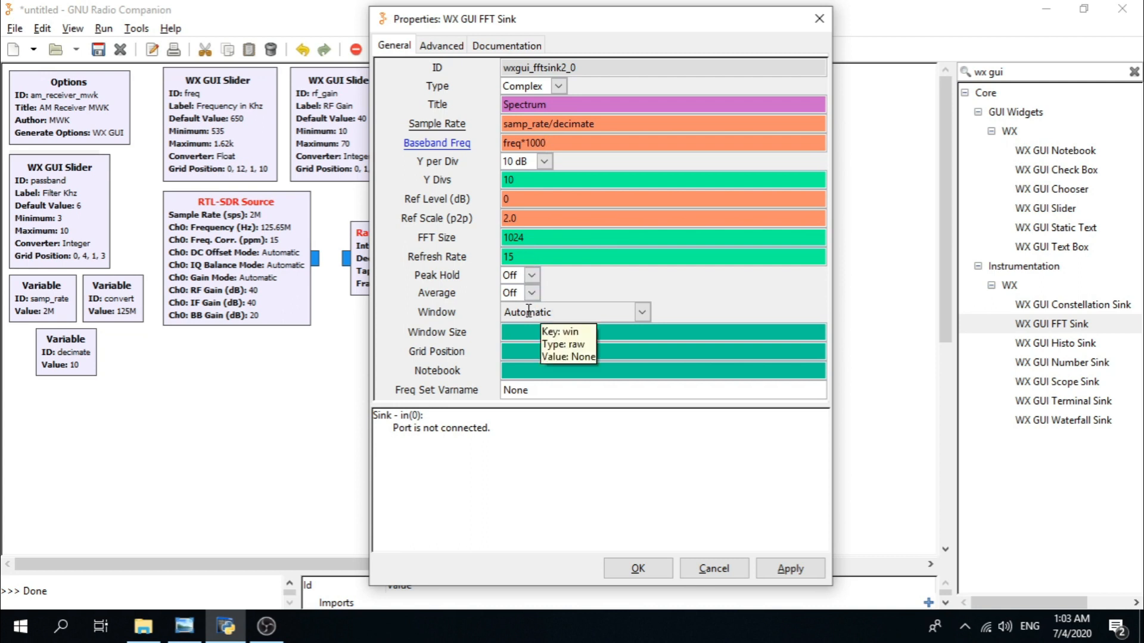
left_click(649, 571)
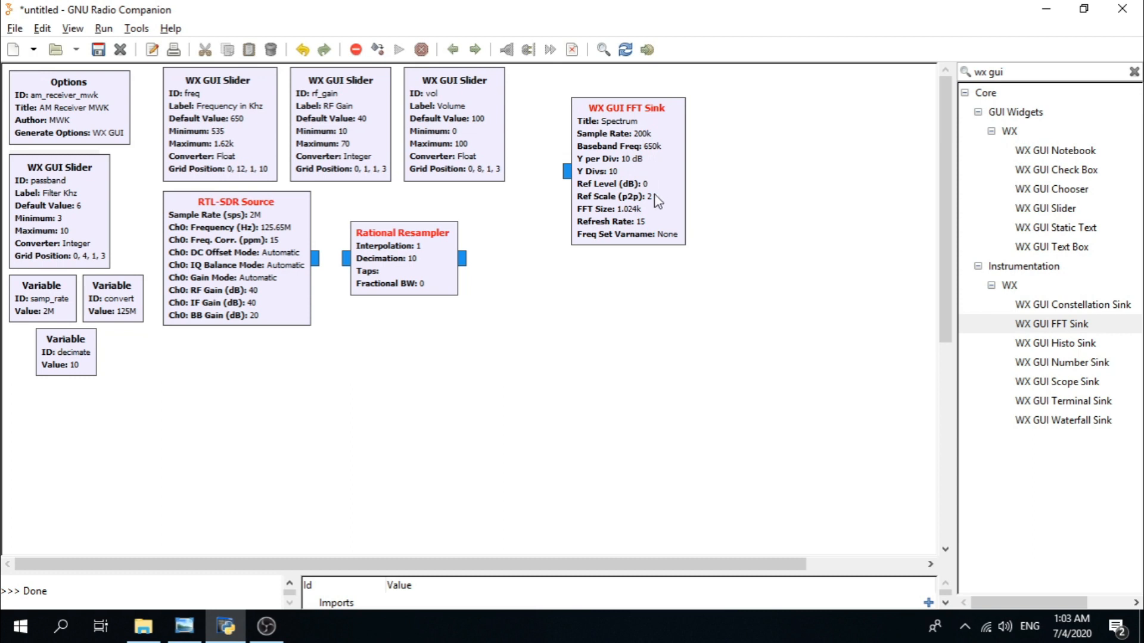
- Change the FFT Sink's window type to Hamming and apply the properties
double_click(629, 241)
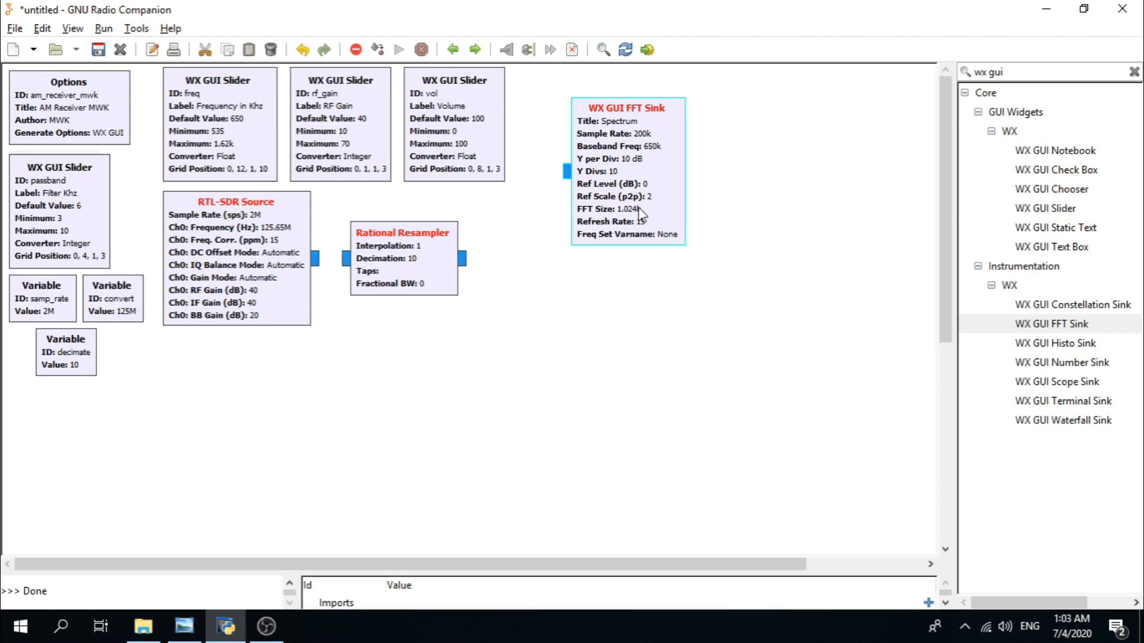
left_click_drag(574, 106, 555, 3)
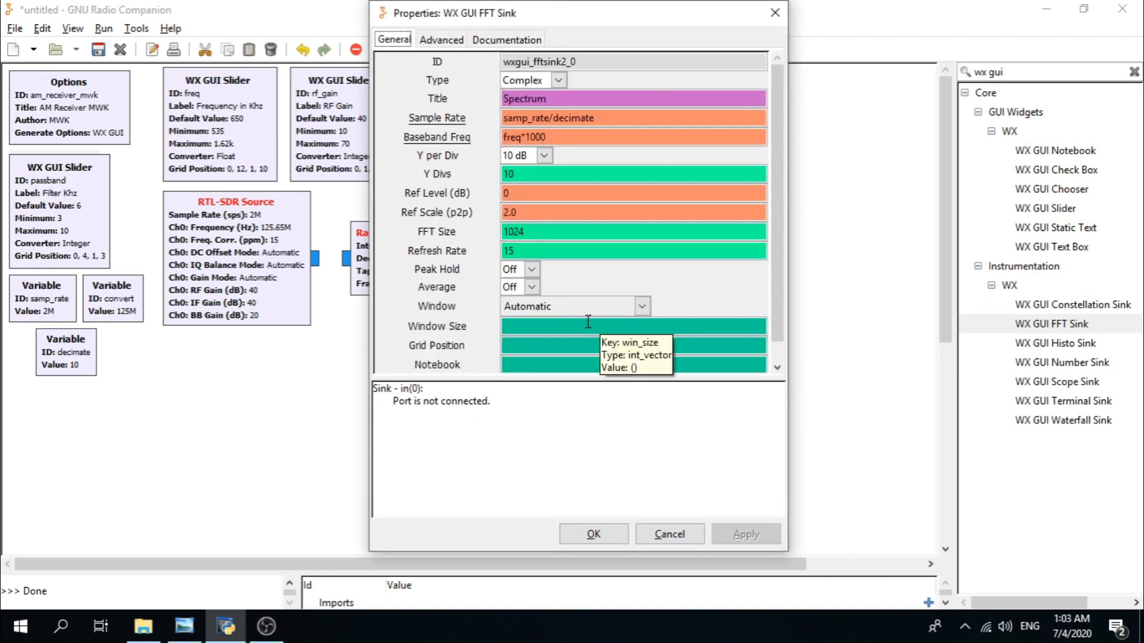
left_click(640, 306)
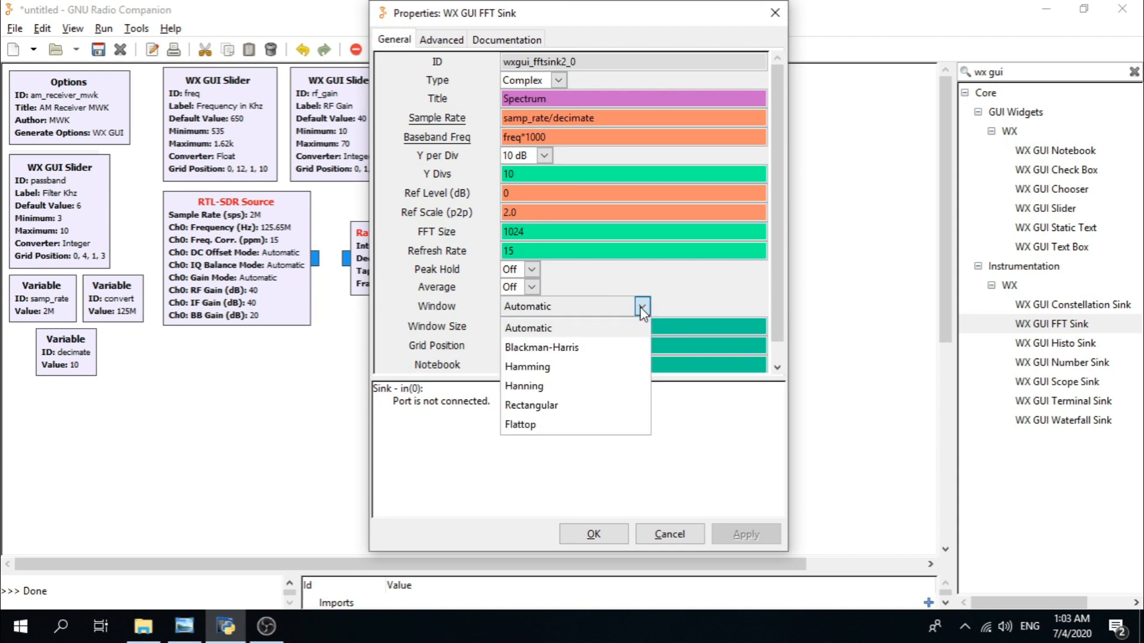
left_click(557, 366)
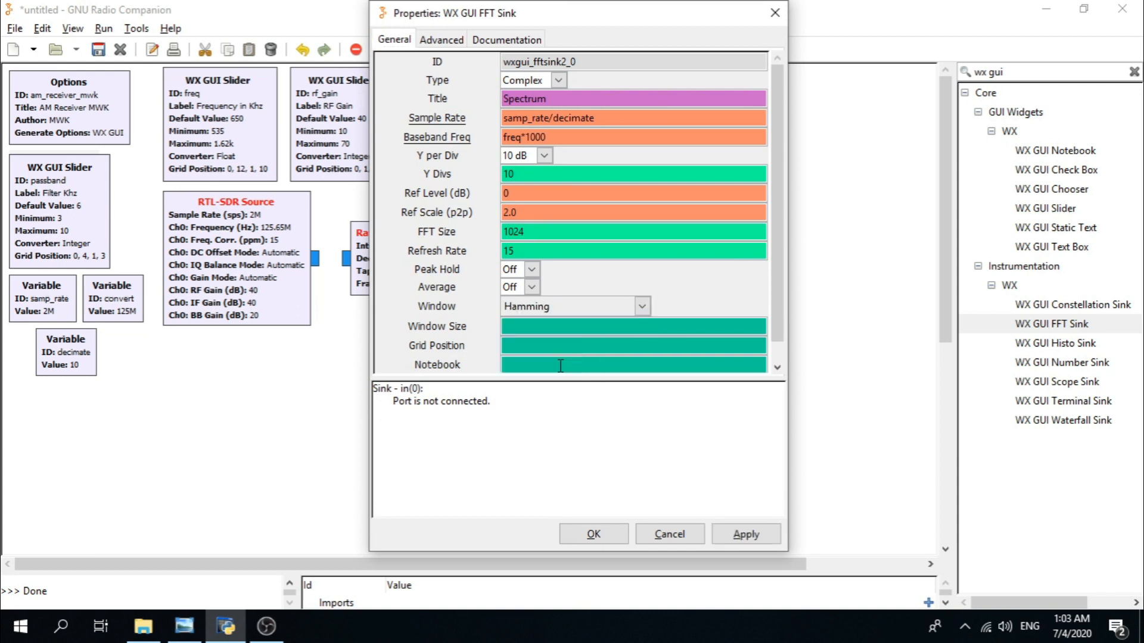
left_click(593, 535)
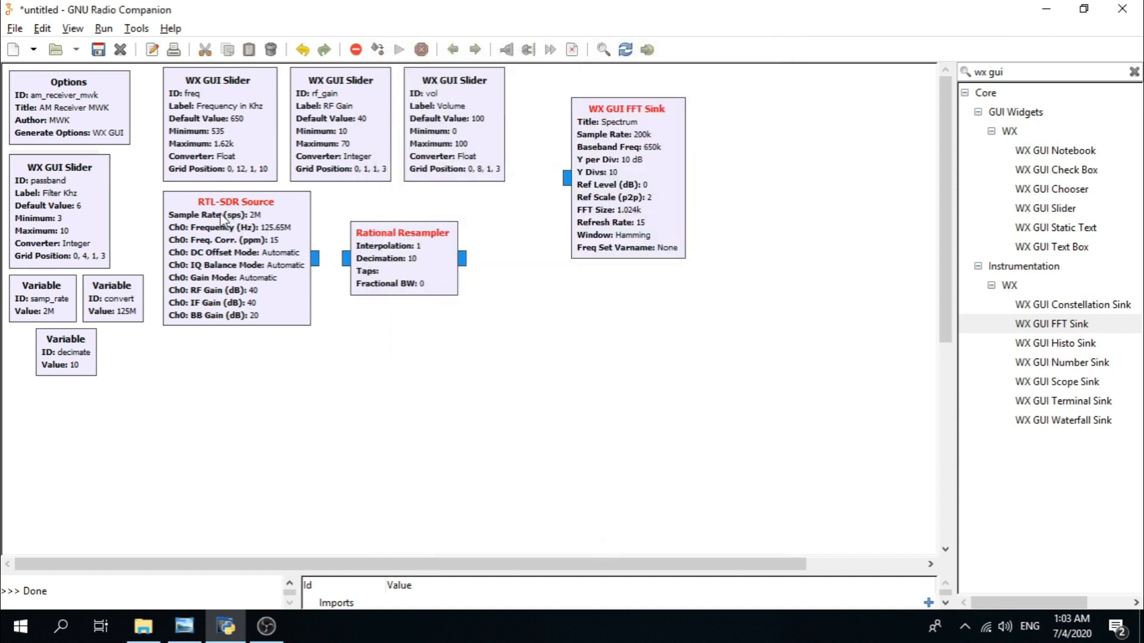
- Connect the RTL-SDR Source through the Rational Resampler to the WX GUI FFT Sink, and shift the sink slightly up and right
left_click(318, 259)
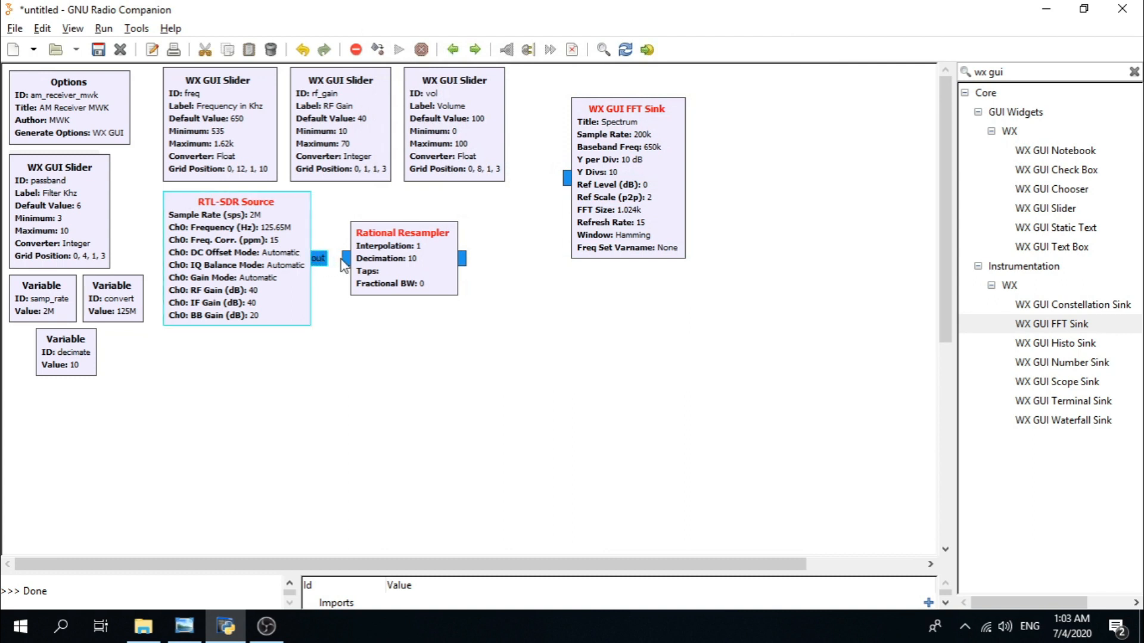
left_click(346, 258)
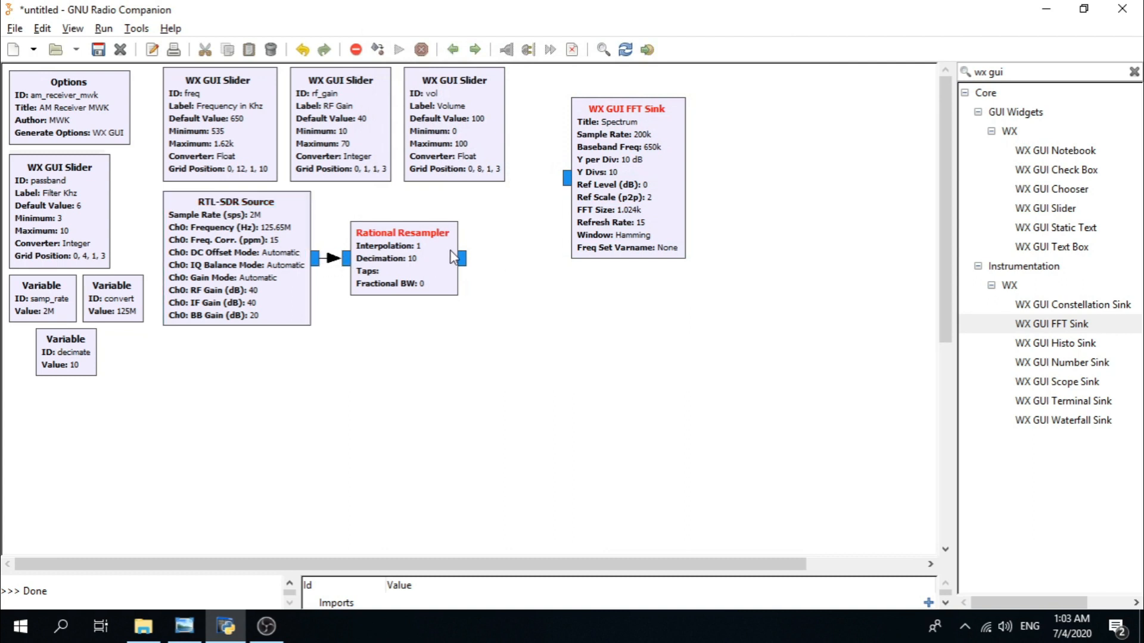
left_click(465, 260)
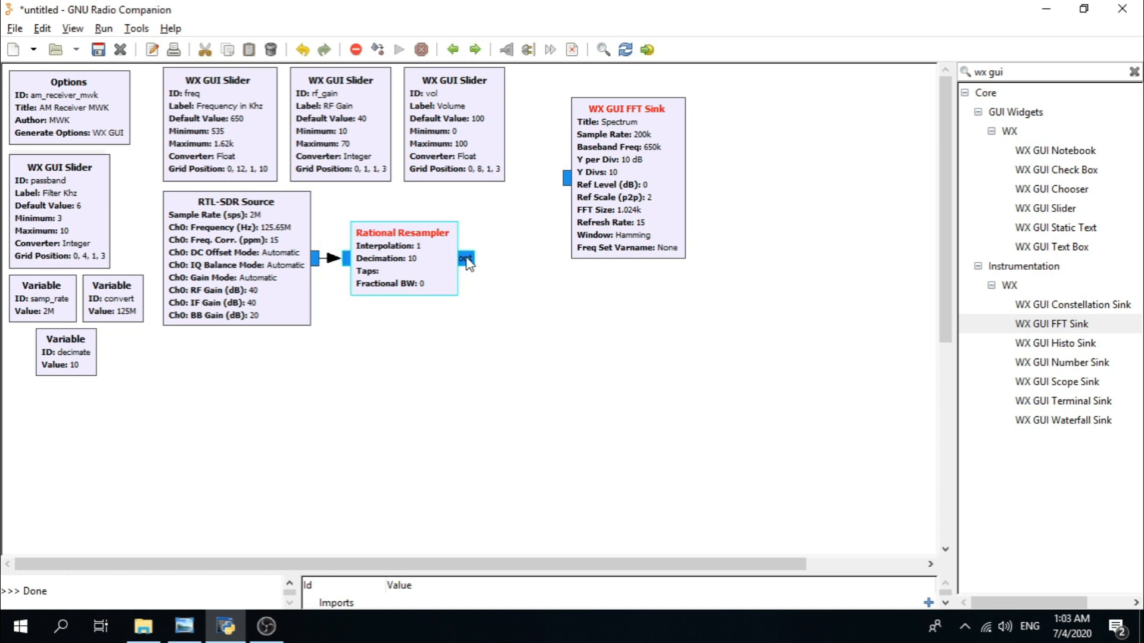
left_click(563, 180)
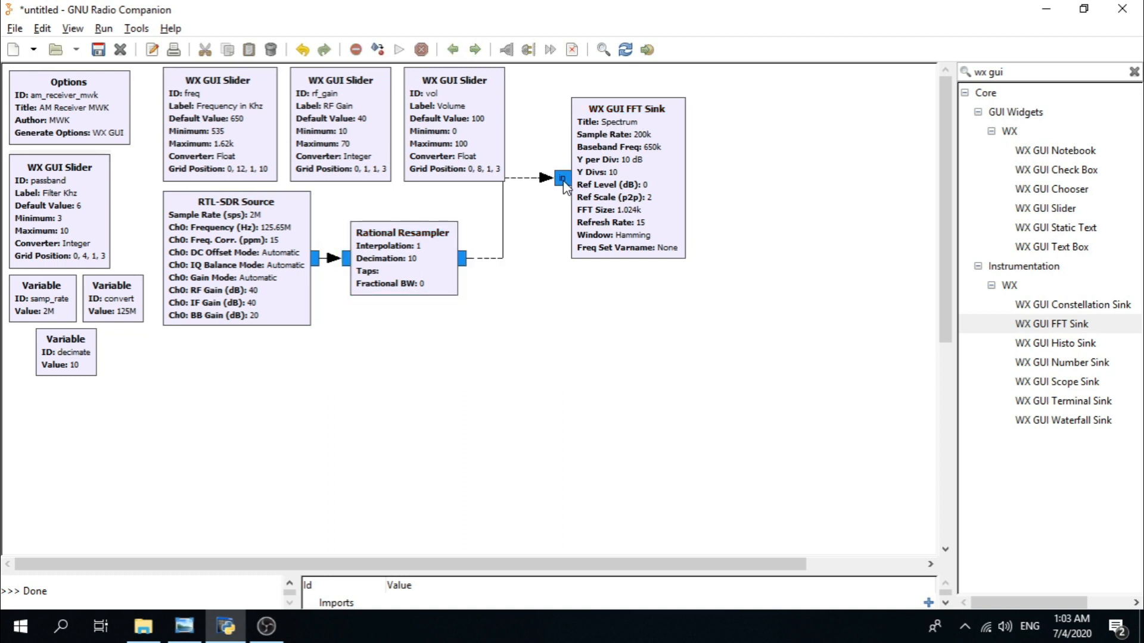
left_click_drag(639, 183, 653, 153)
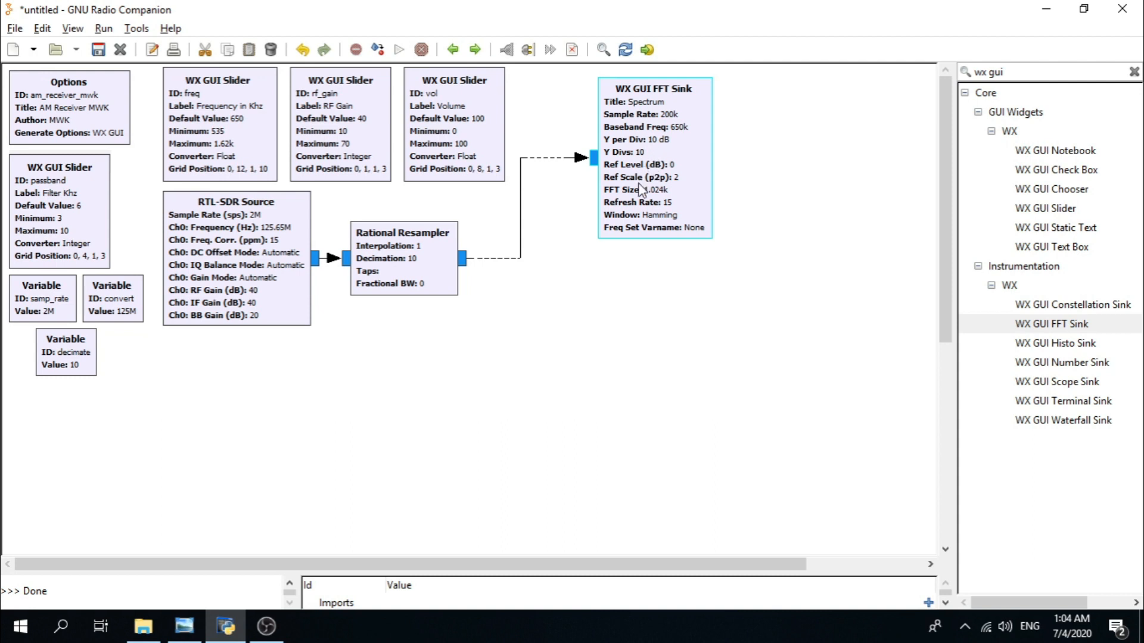
- Search the block library for low and add a Low Pass Filter, placing it below and right of the FFT Sink
key("alt+Tab")
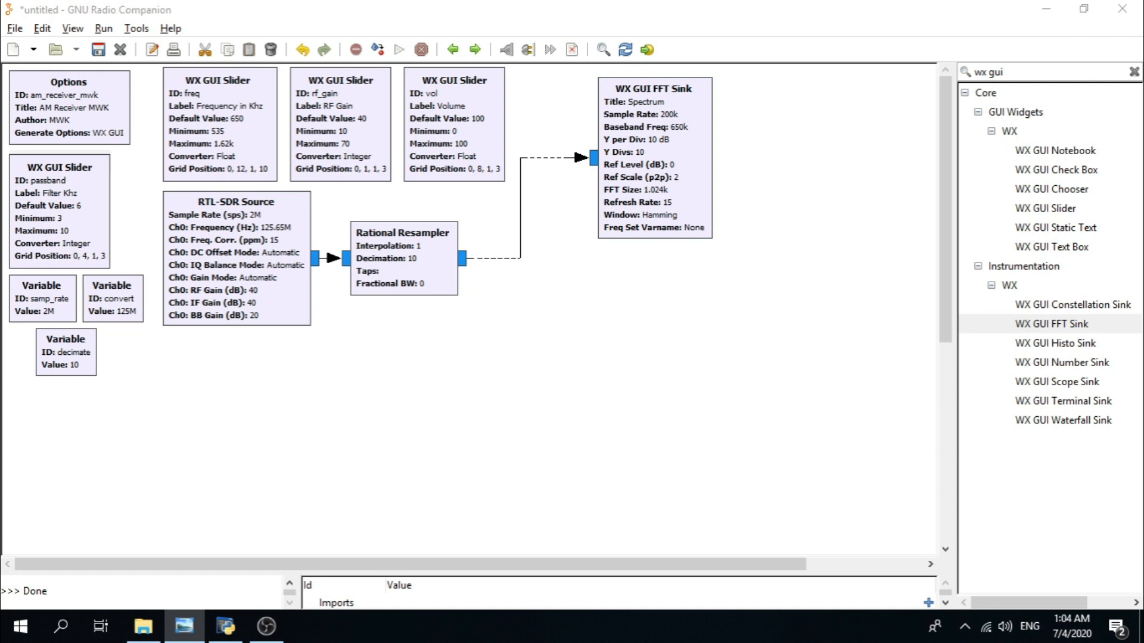
left_click(1026, 73)
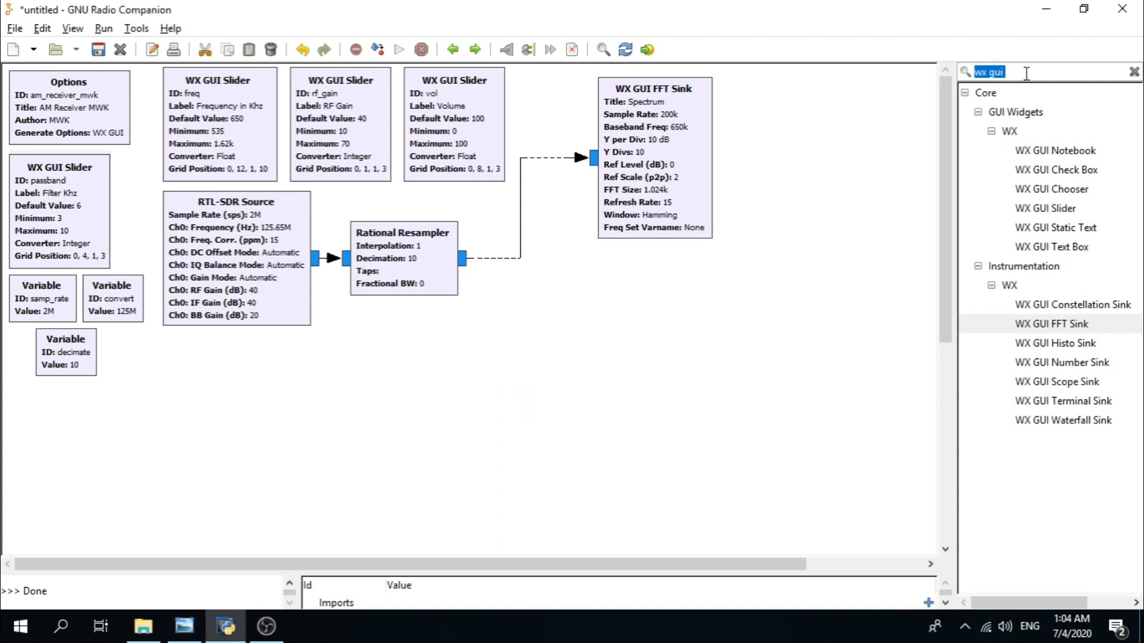
type("low")
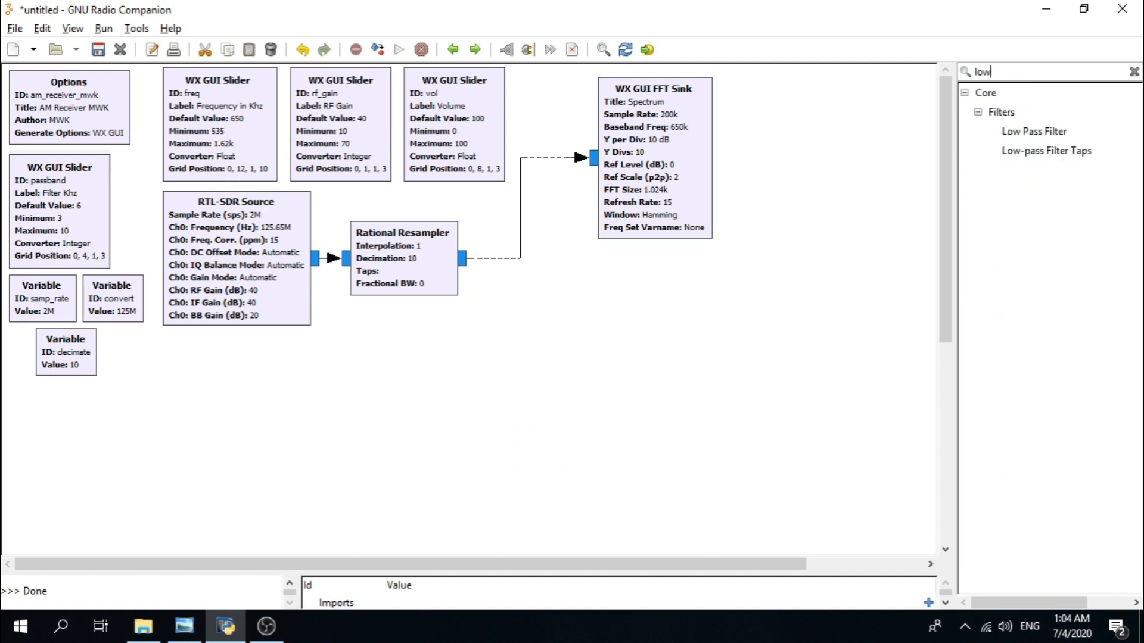
left_click(1064, 131)
double_click(1064, 131)
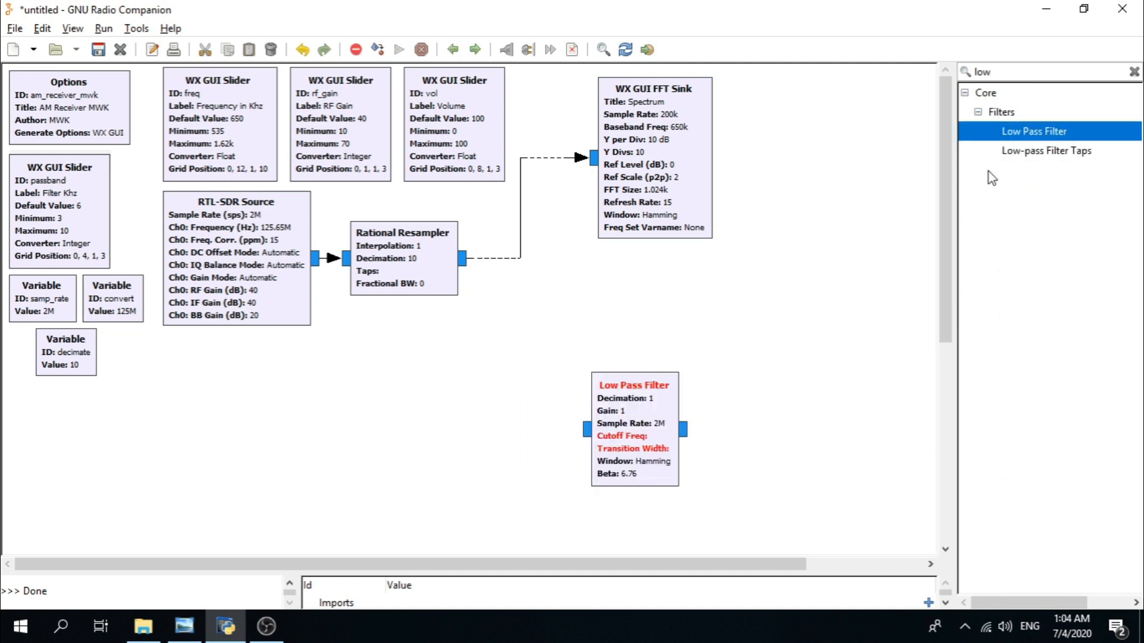
left_click_drag(635, 453, 772, 276)
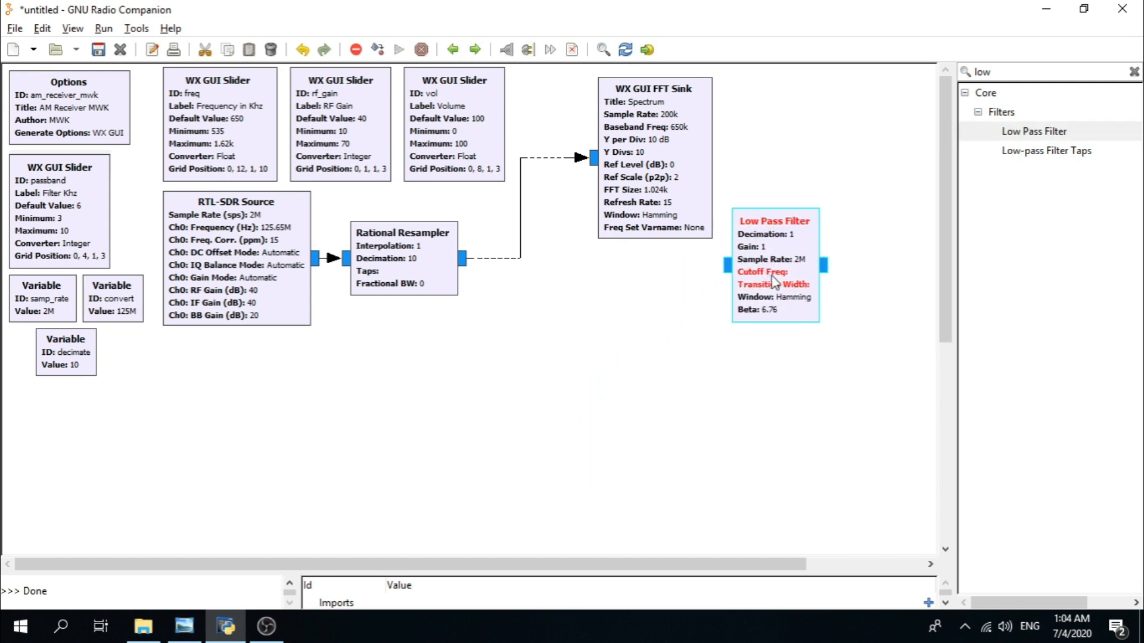
- Open the Low Pass Filter's properties and set its sample rate to samp_rate/decimate
double_click(774, 283)
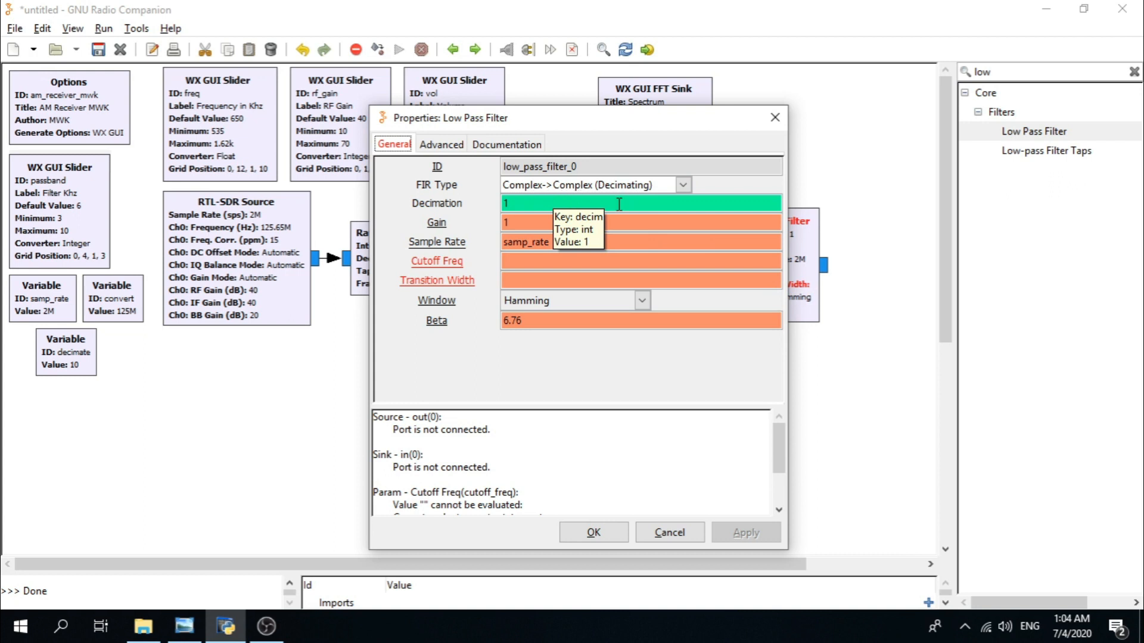
left_click(560, 245)
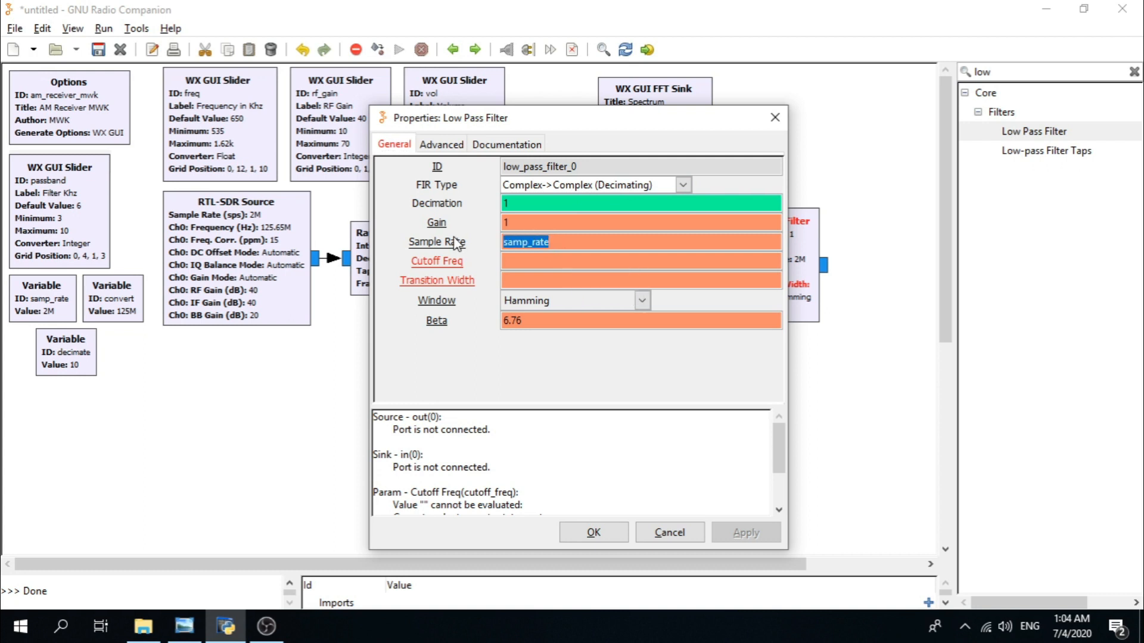
left_click(564, 243)
double_click(564, 243)
left_click(564, 243)
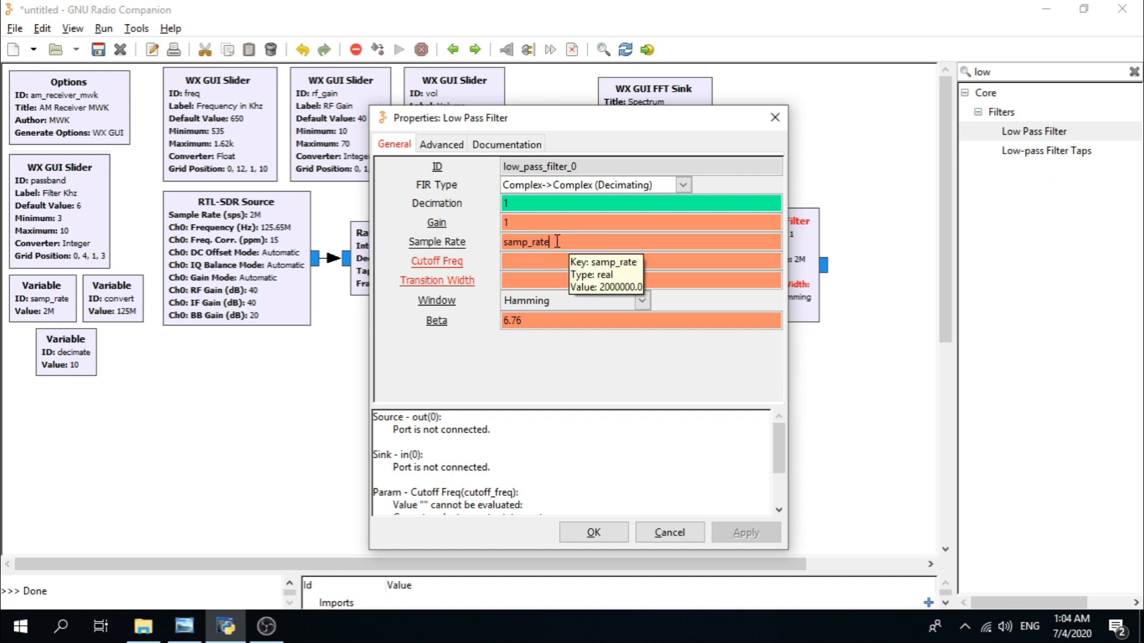
type("/")
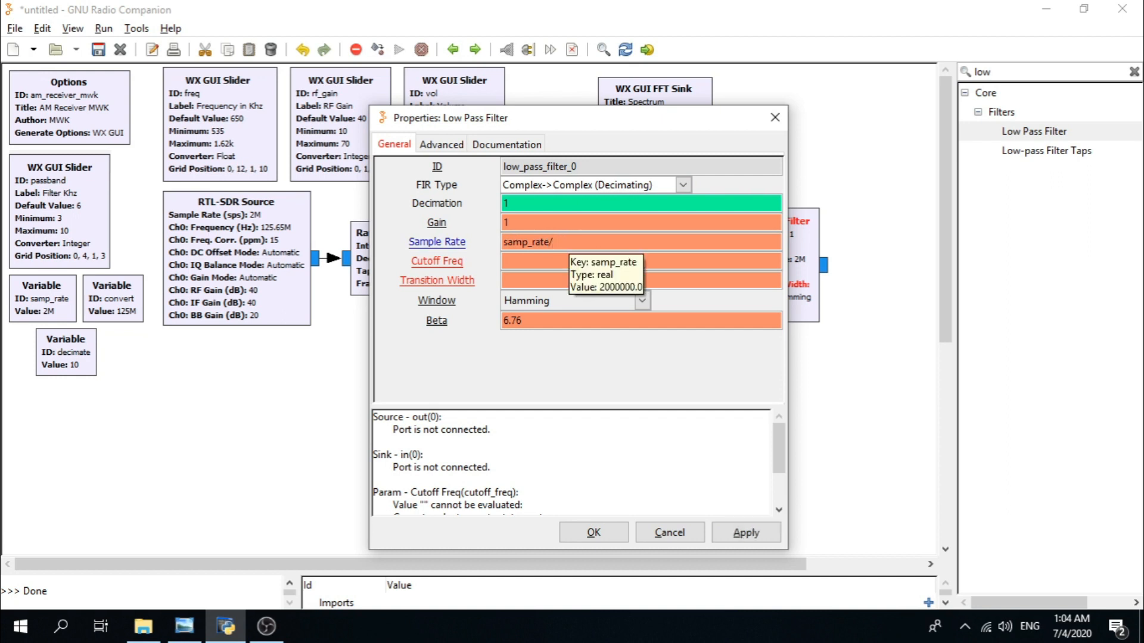
type("decimate")
left_click_drag(598, 242, 392, 254)
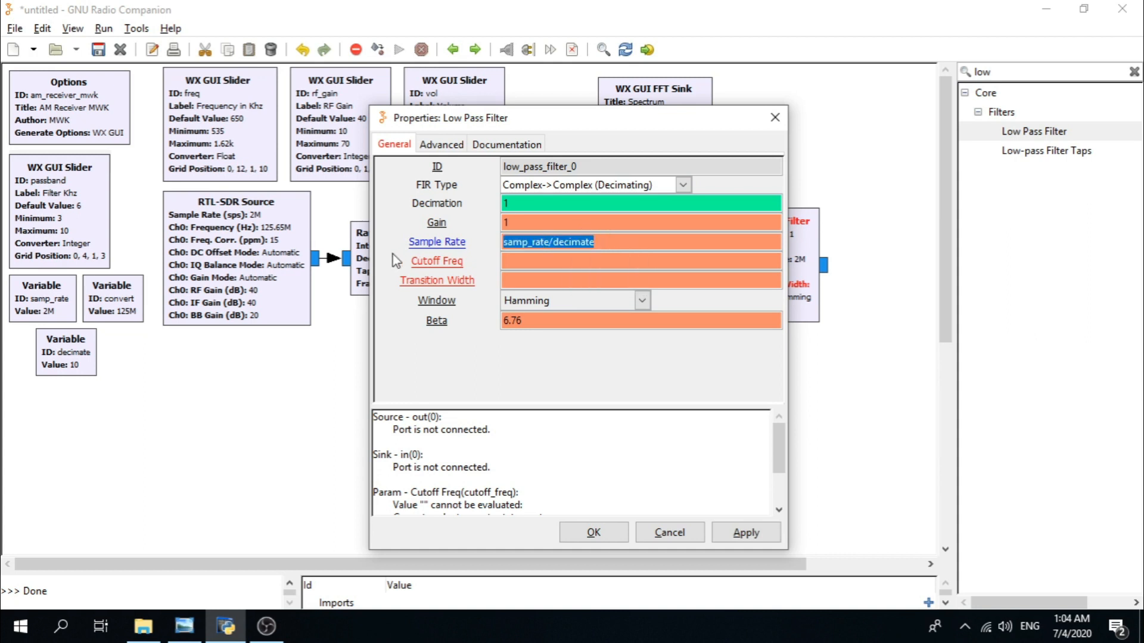
- Set the Low Pass Filter's cutoff frequency to passband*1000
left_click(545, 260)
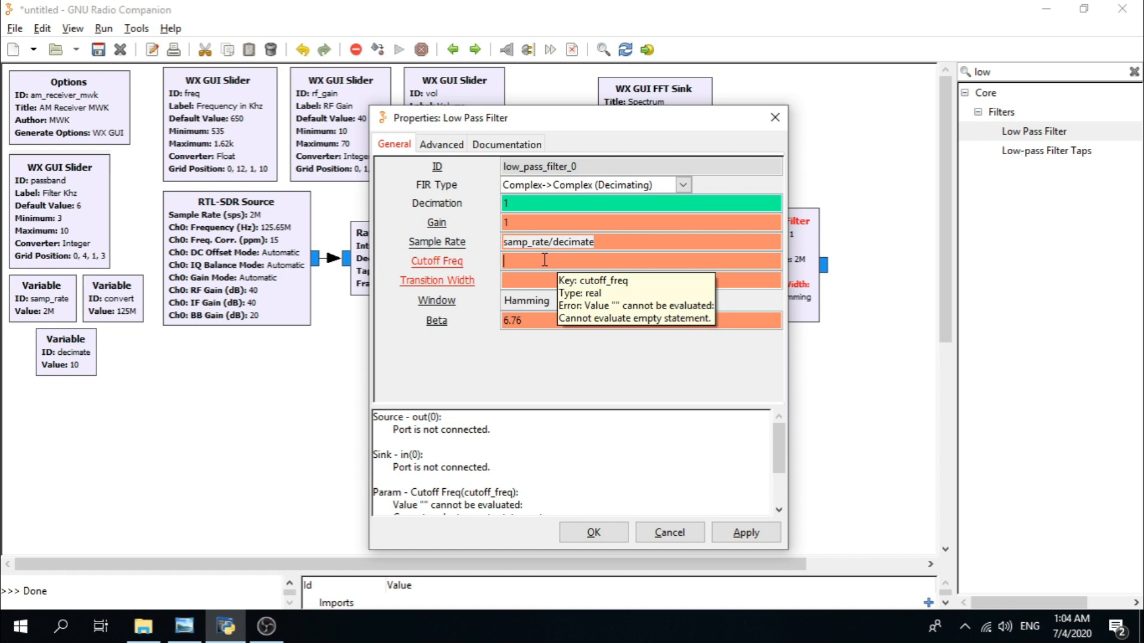
type("pass")
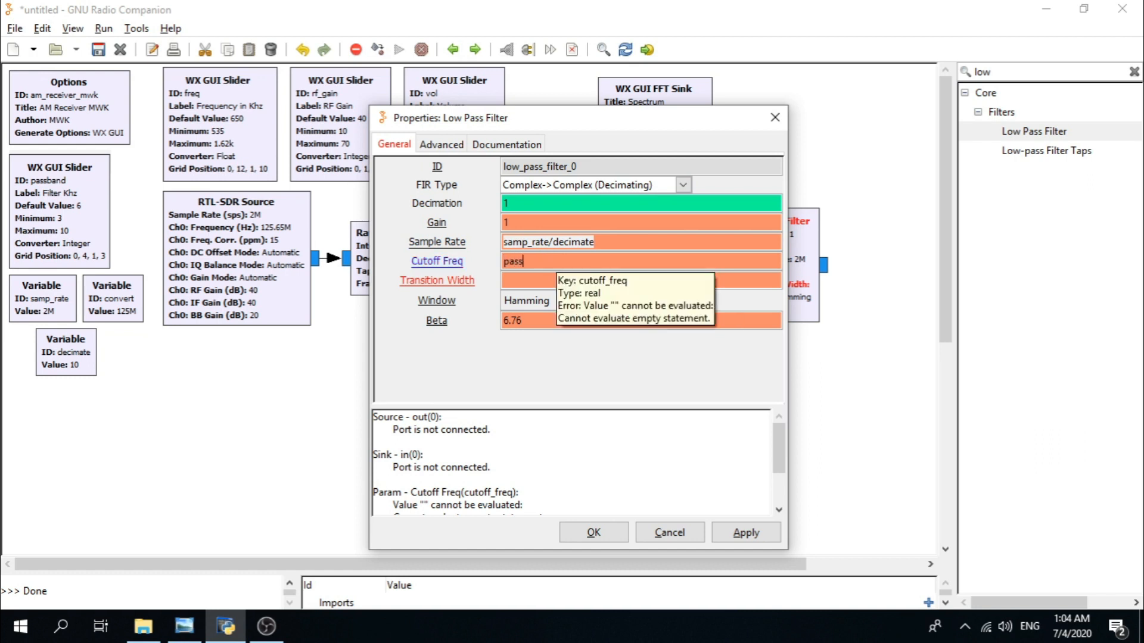
type("band")
type("1000")
triple_click(579, 262)
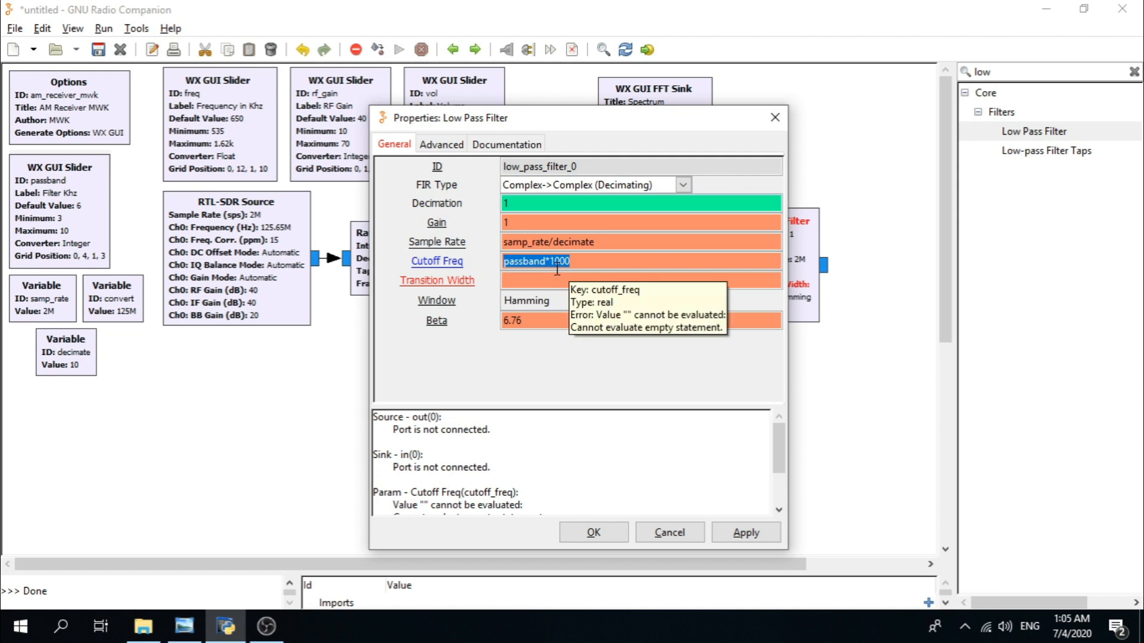
- Set the Low Pass Filter's transition width to 200 and apply its properties
left_click(523, 282)
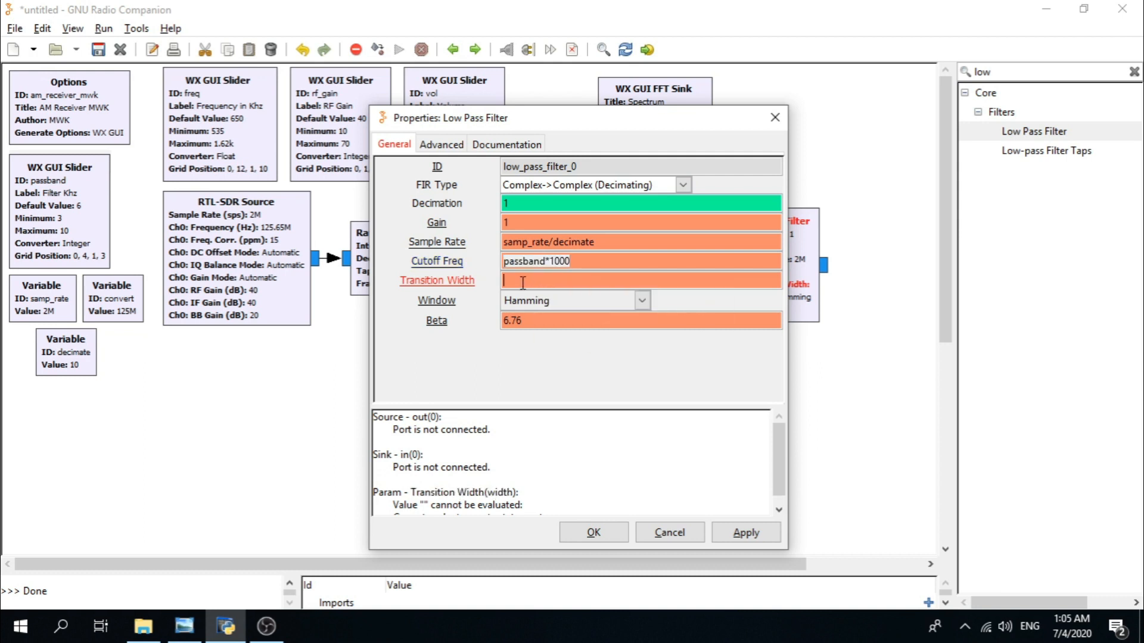
type("200")
left_click(596, 532)
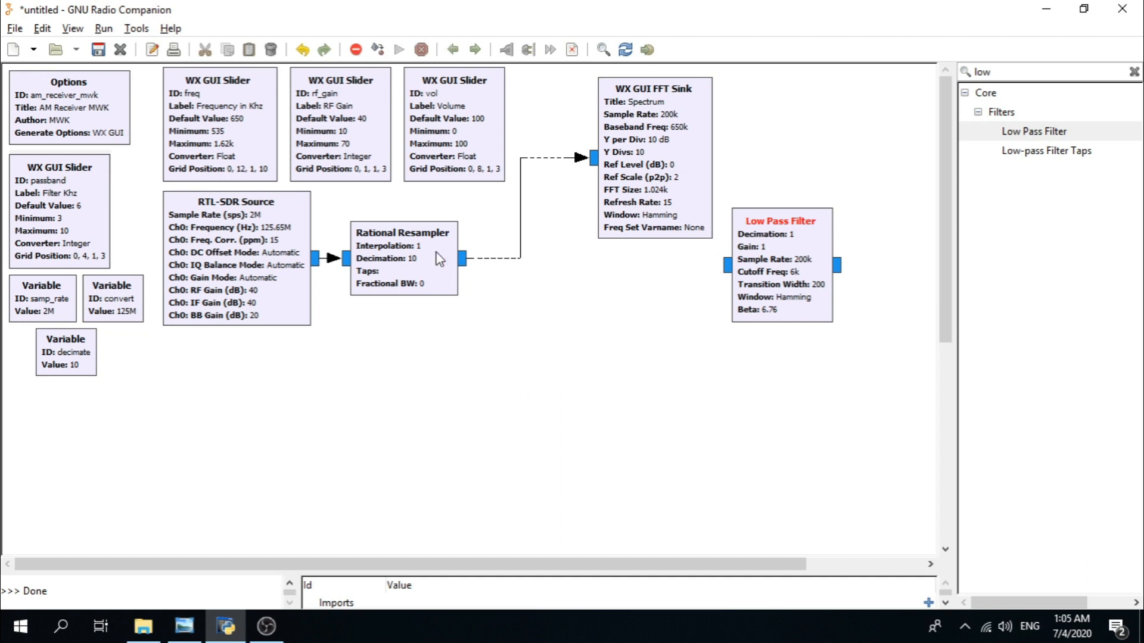
- Connect the Rational Resampler's output to the Low Pass Filter's input and nudge the filter up to straighten the connection
left_click(464, 259)
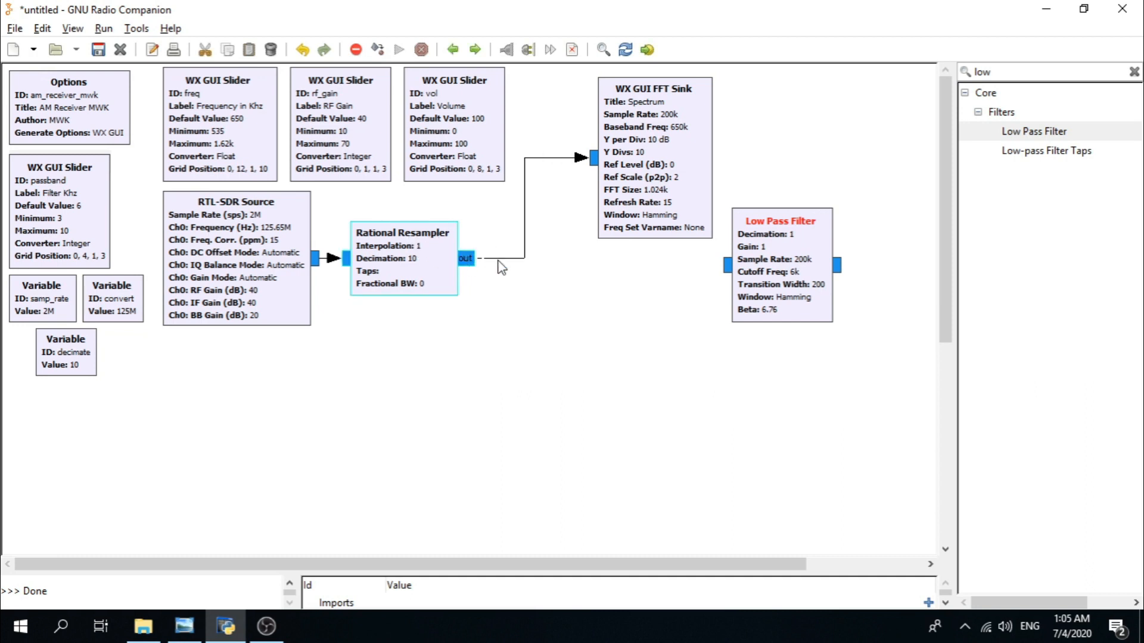
left_click(723, 265)
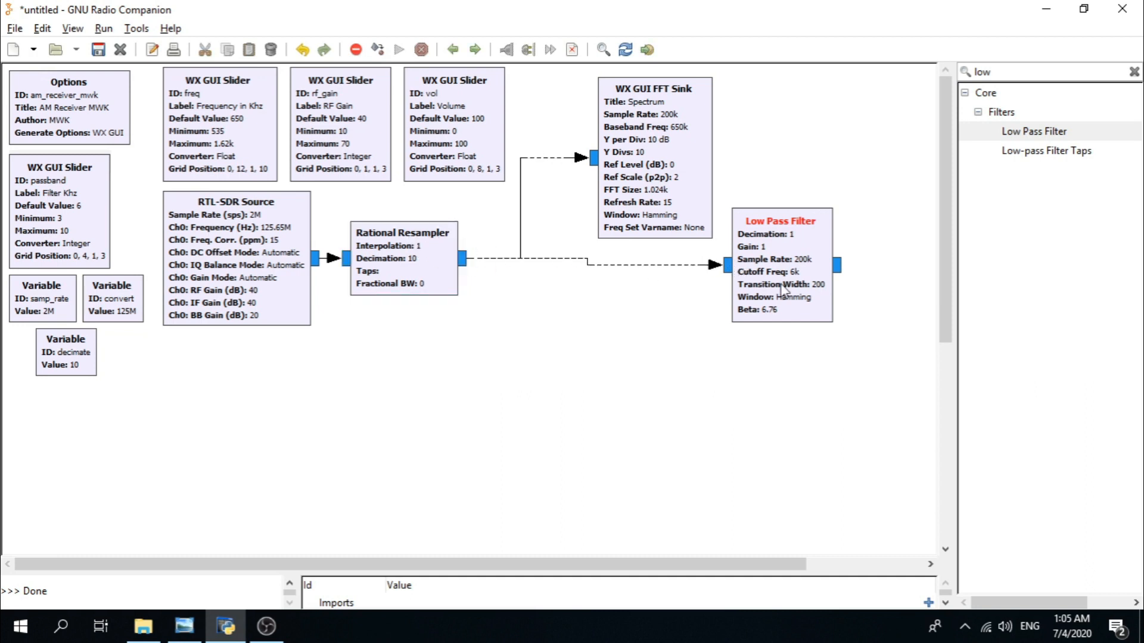
left_click_drag(825, 300, 825, 293)
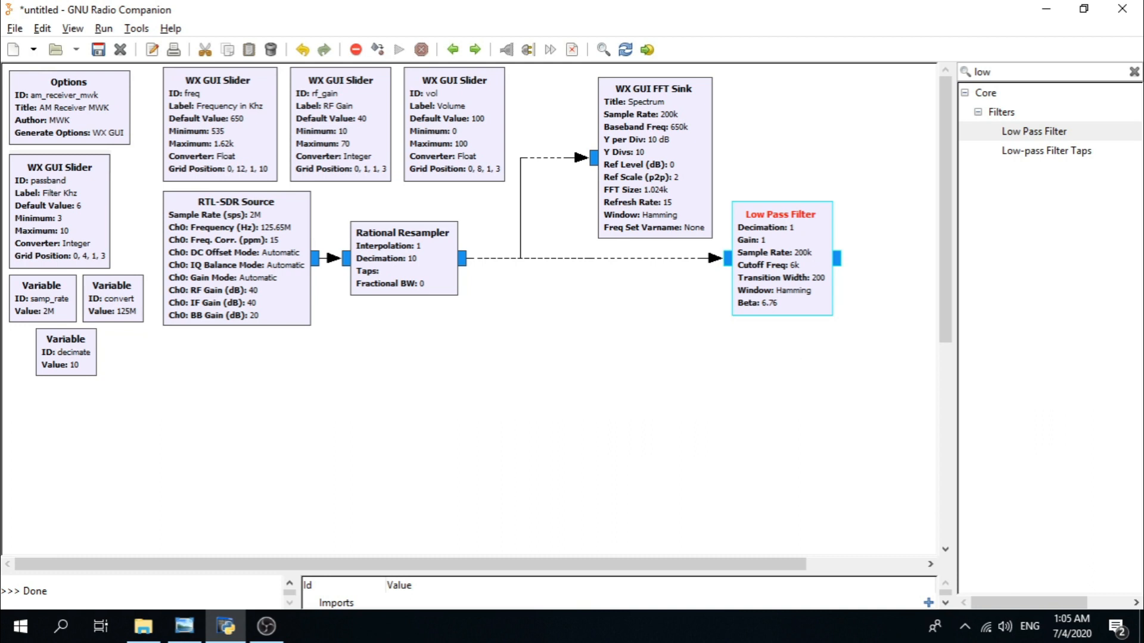
- Search the block library for am de and add an AM Demod block, placing it below the Low Pass Filter
key("alt+Tab")
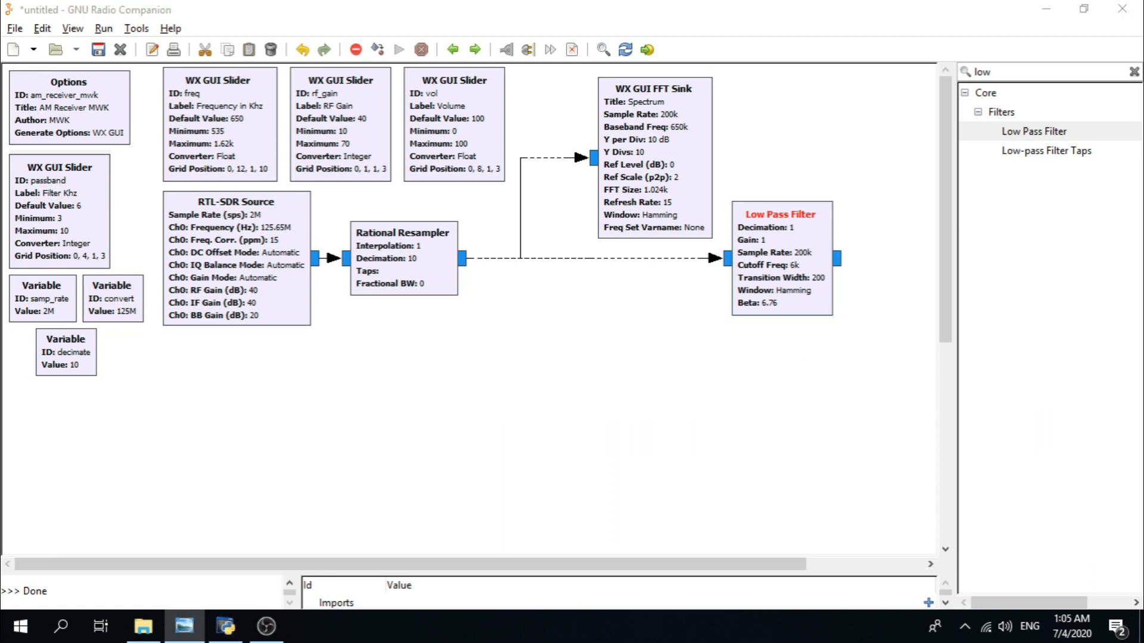
left_click(1024, 72)
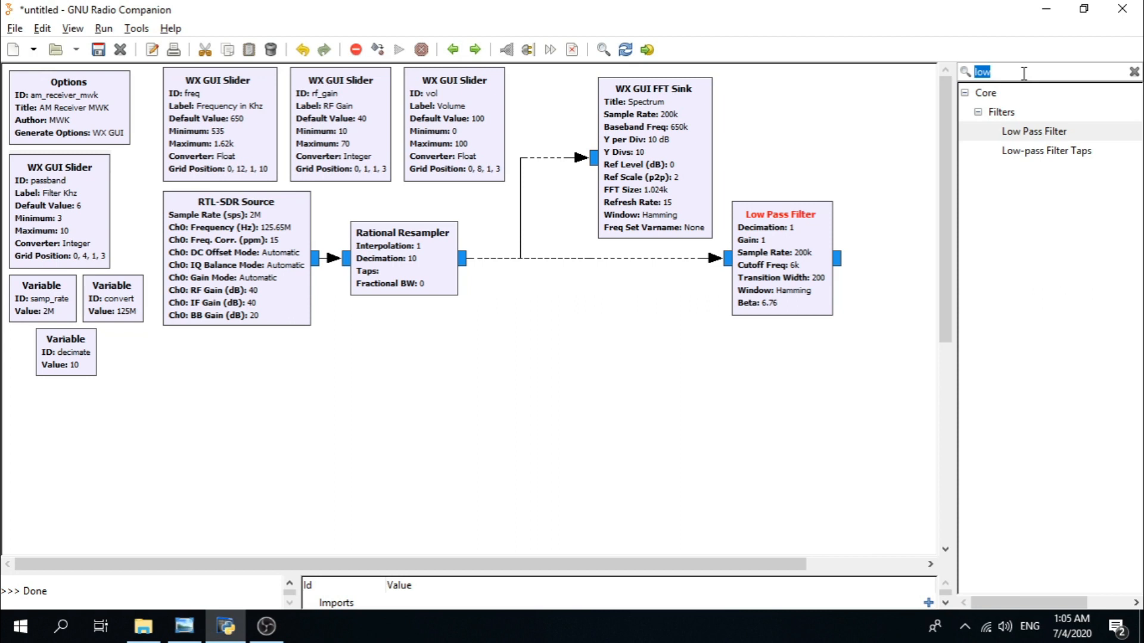
type("am emod")
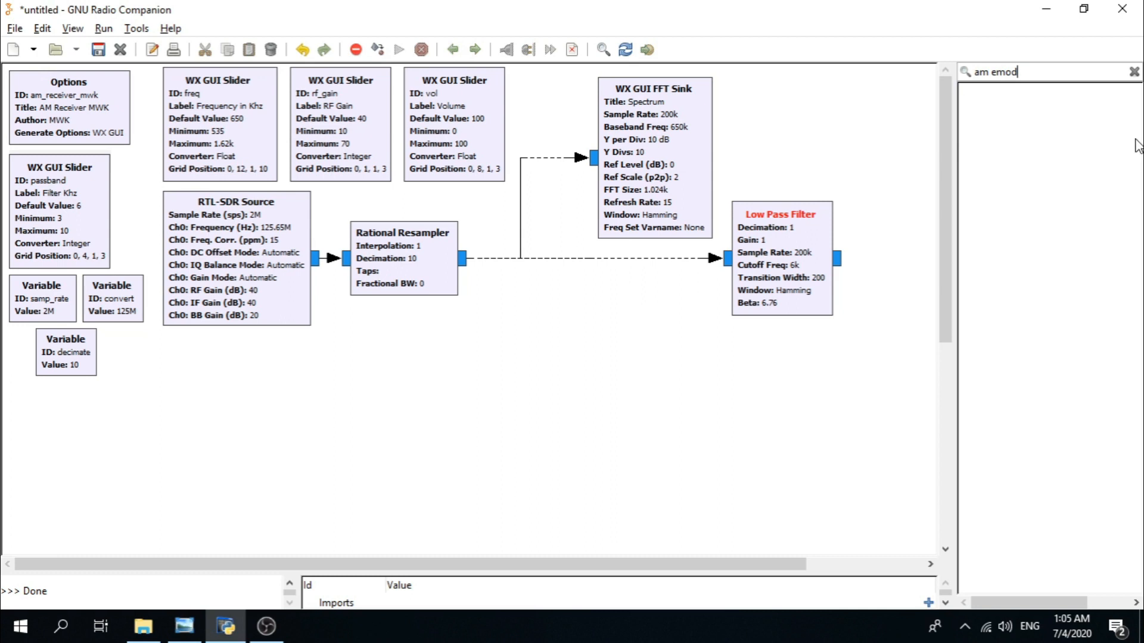
key("BackSpace")
key("BackSpace")
key("BackSpace")
key("BackSpace")
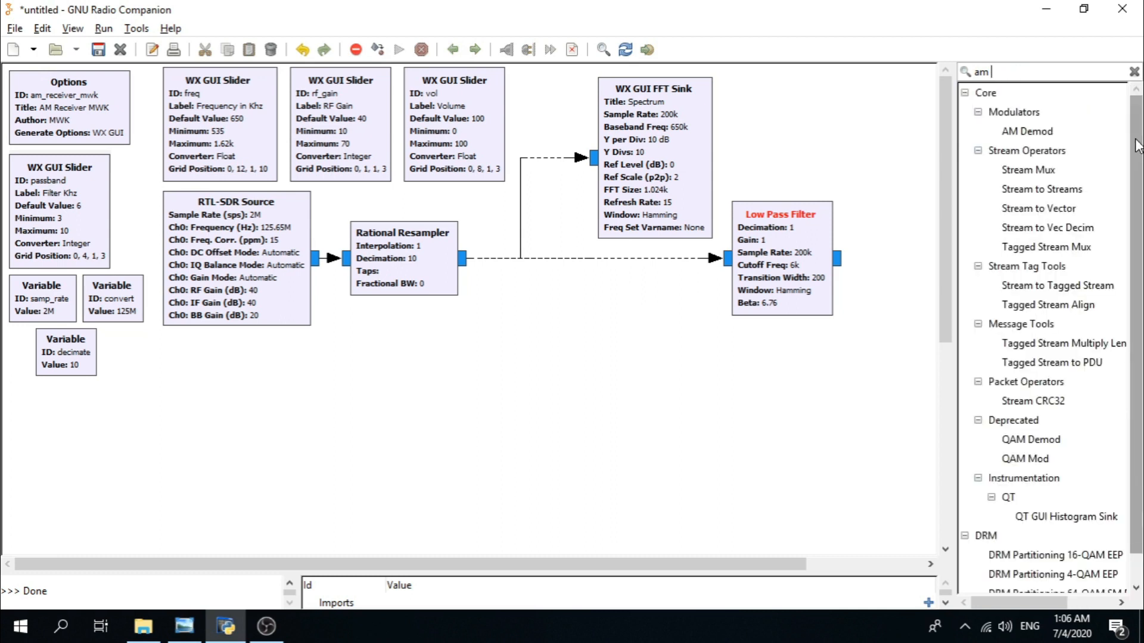
type("de")
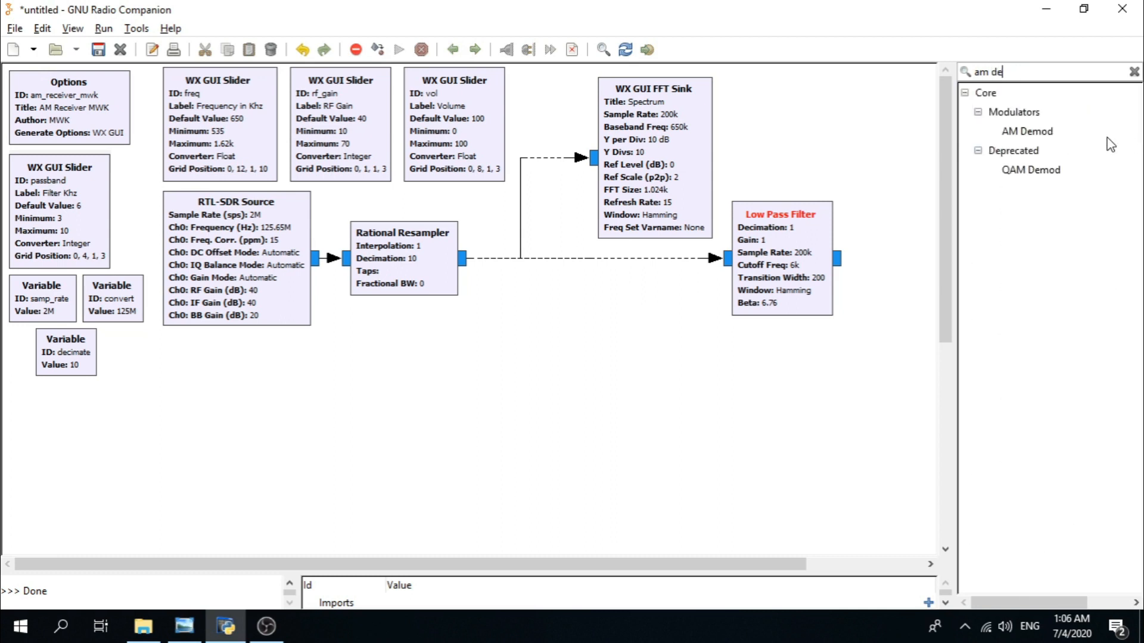
double_click(1058, 132)
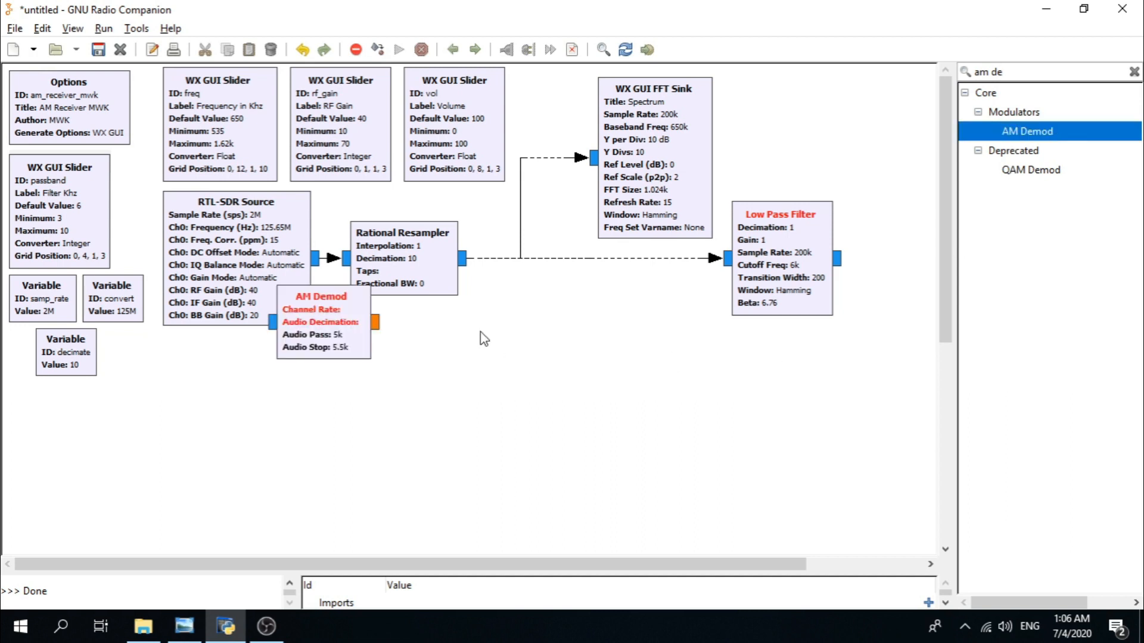
left_click_drag(334, 327, 829, 384)
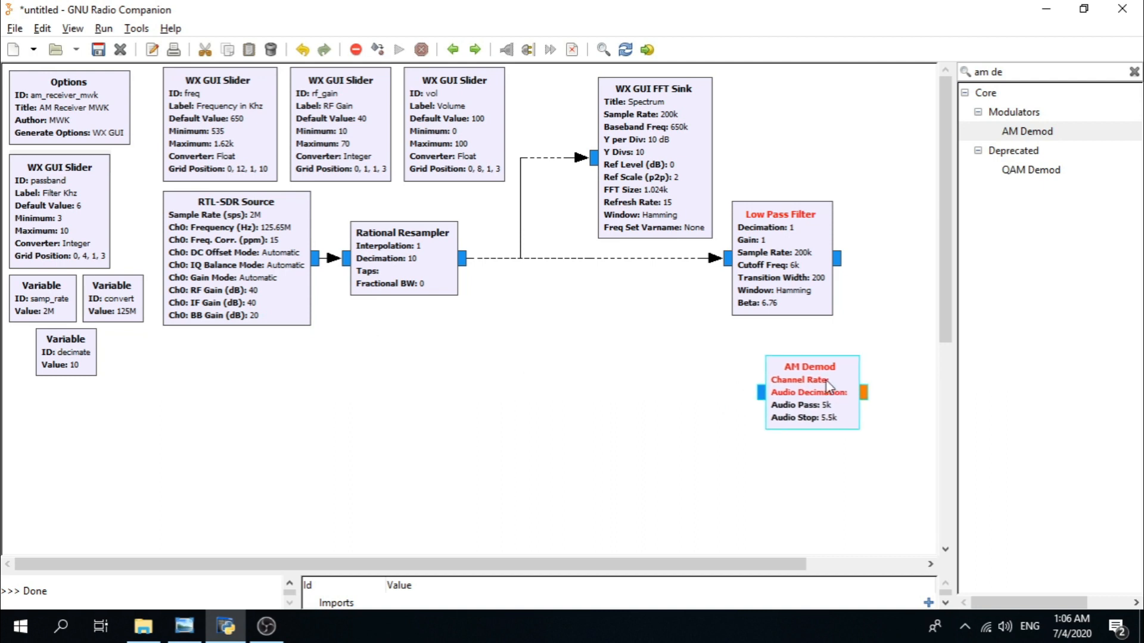
- Open the AM Demod's properties and set its channel rate to samp_rate/decimate
double_click(826, 385)
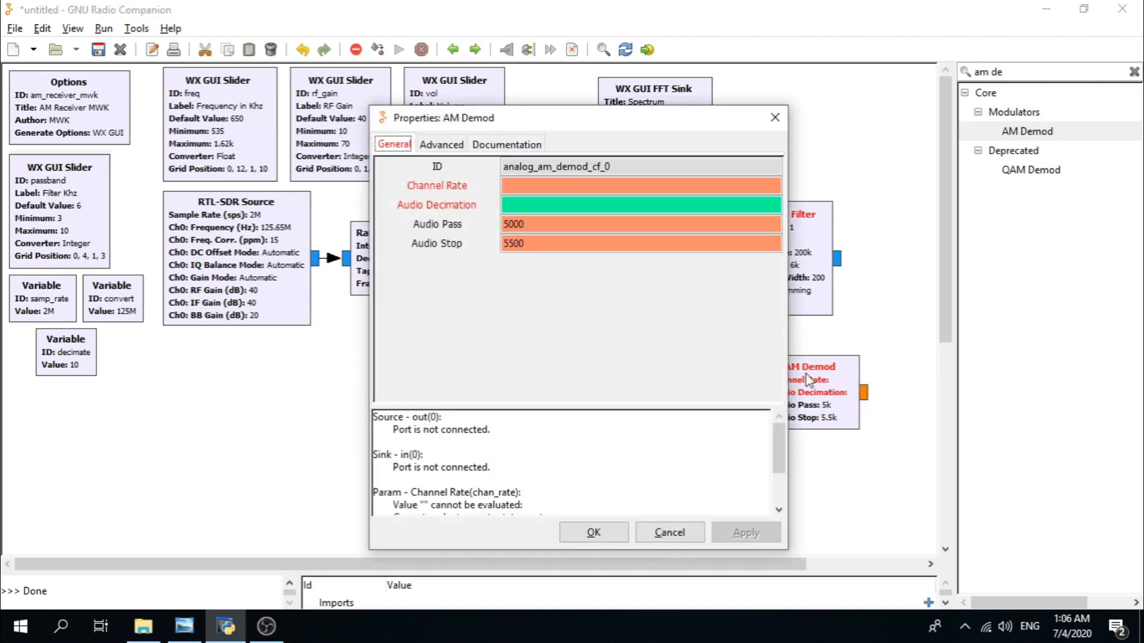
left_click(519, 186)
type("samo")
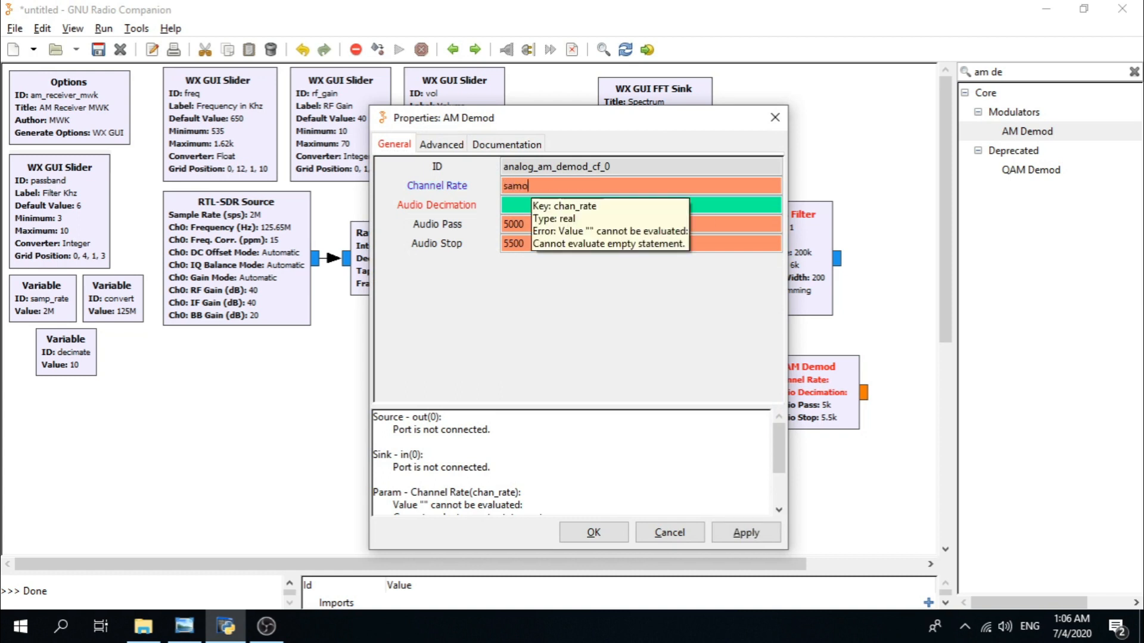
key("BackSpace")
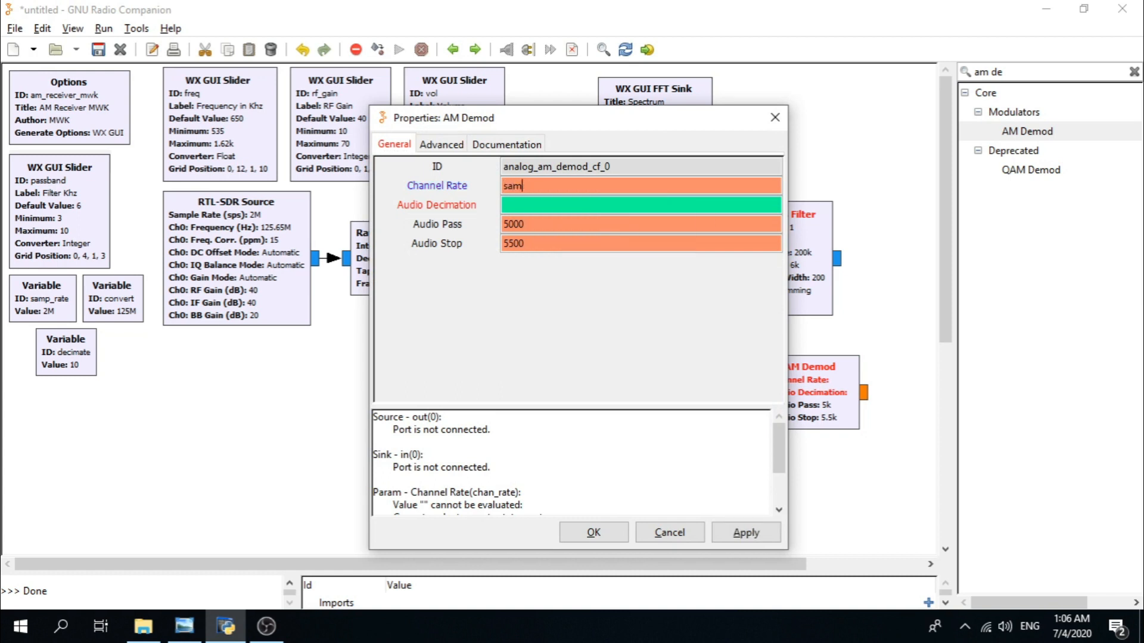
type("p_rate")
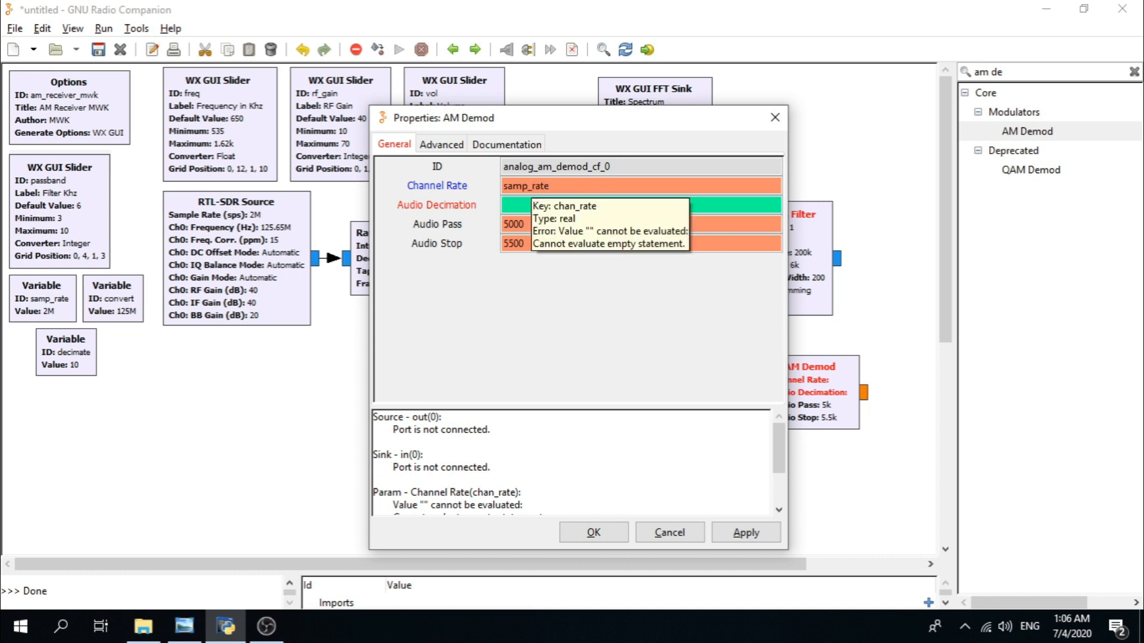
type("/")
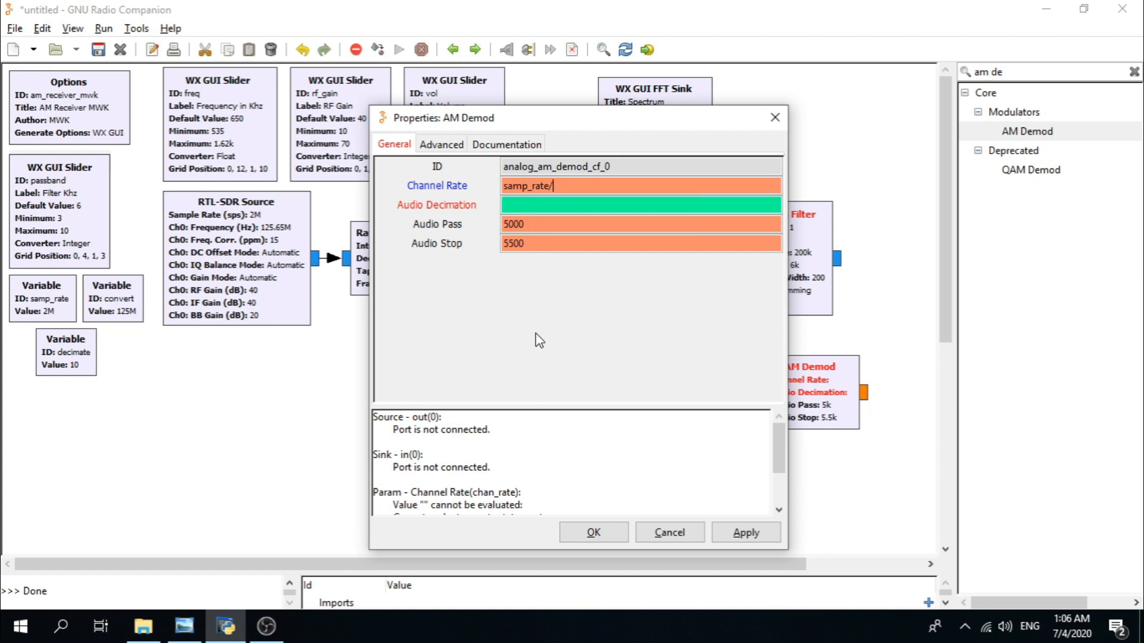
type("decimate")
left_click_drag(629, 188, 477, 188)
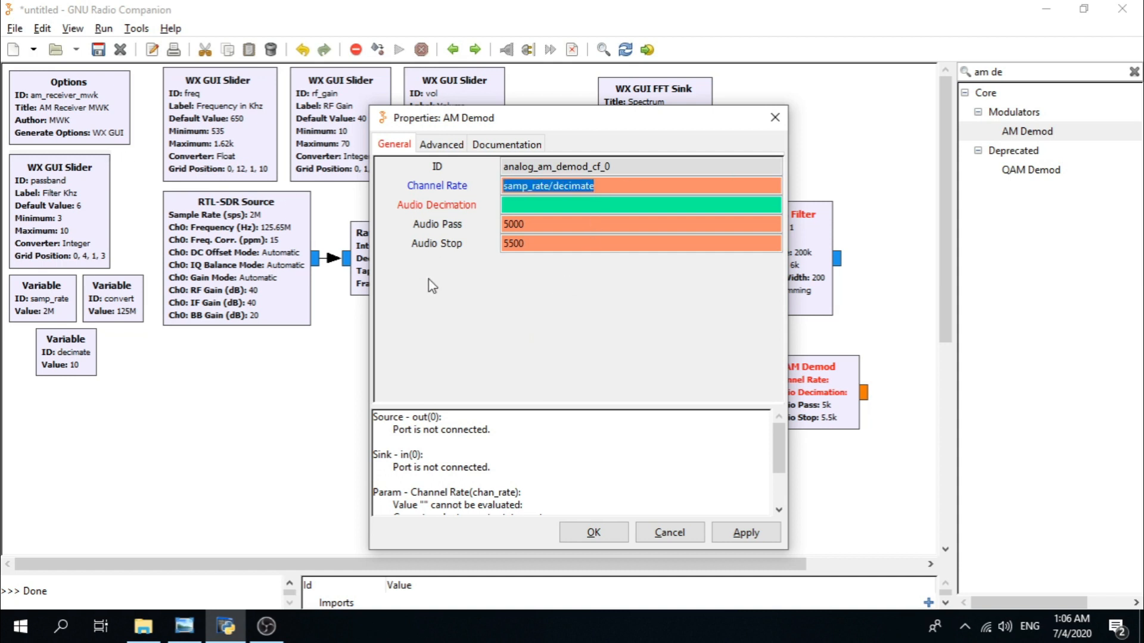
- Set the AM Demod's audio decimation to 1, audio pass to 10000 and audio stop to 11000, and apply its properties
left_click(525, 205)
type("1")
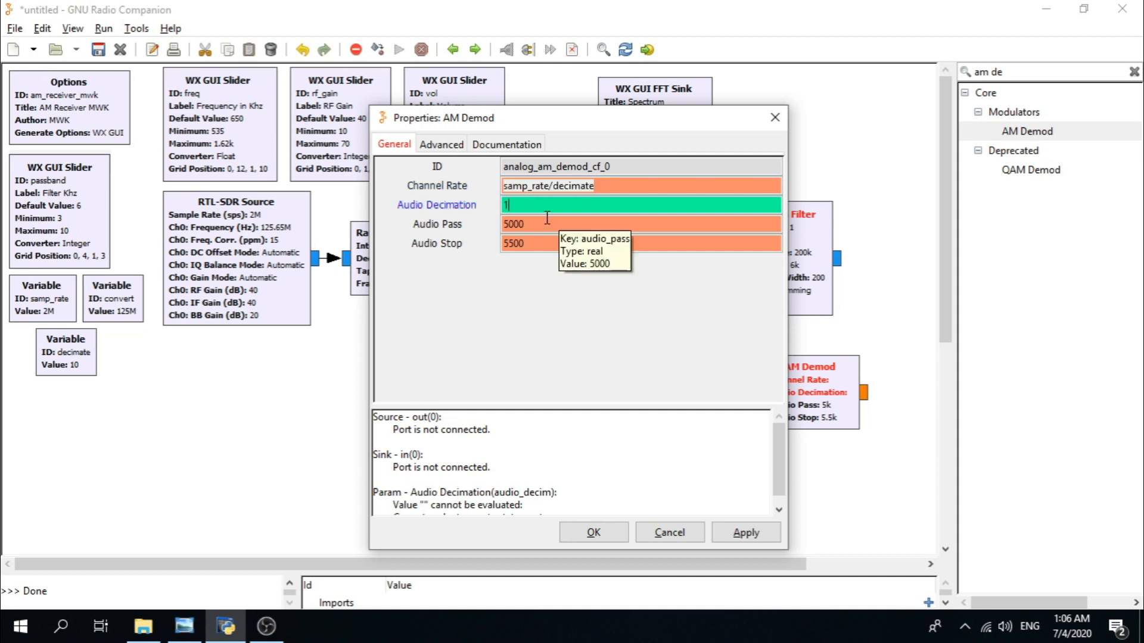
key("Tab")
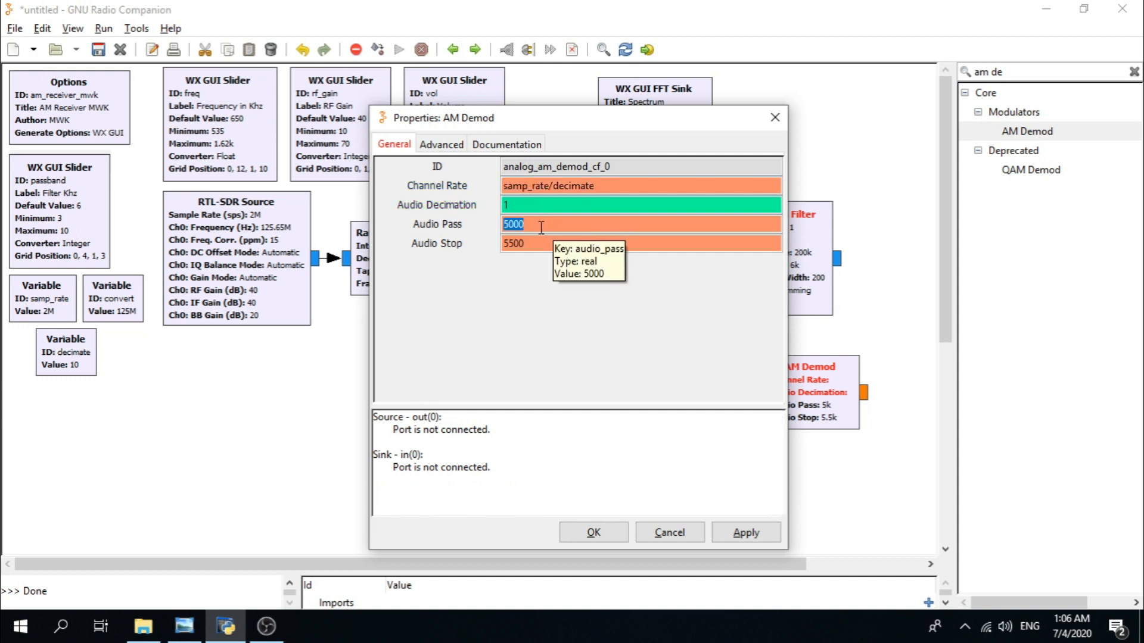
type("10000")
left_click(533, 244)
double_click(532, 245)
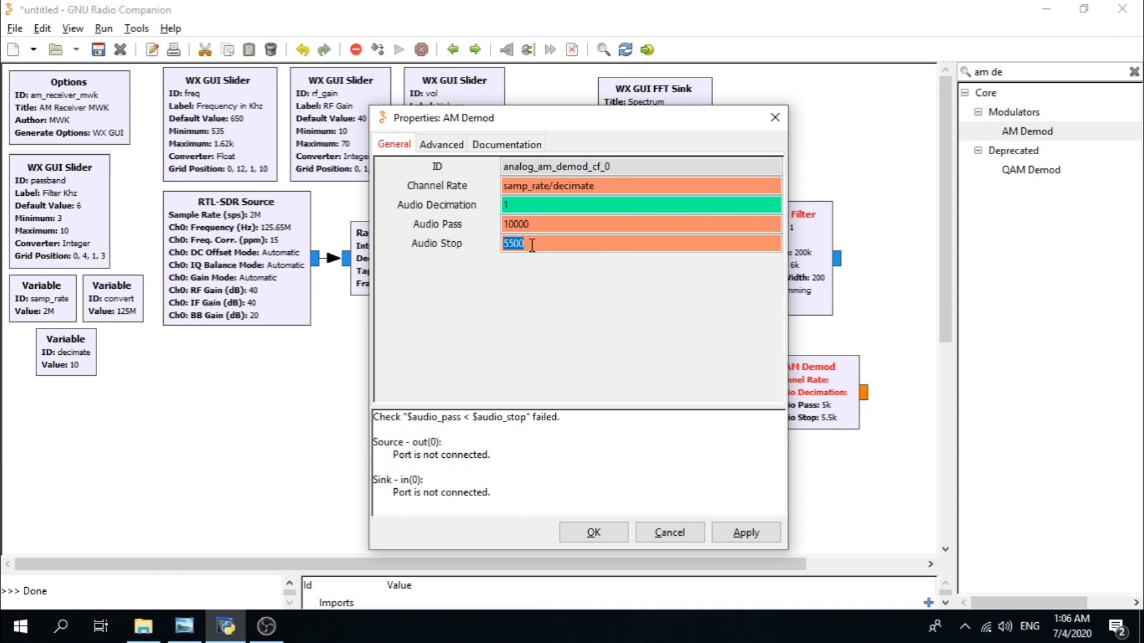
type("11000")
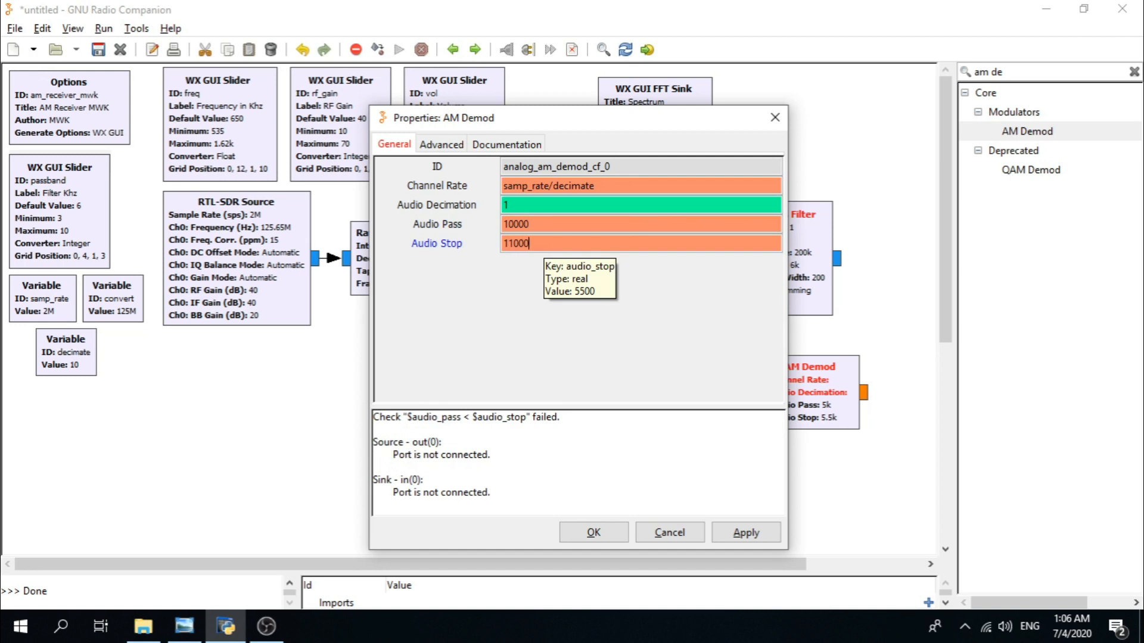
left_click(592, 531)
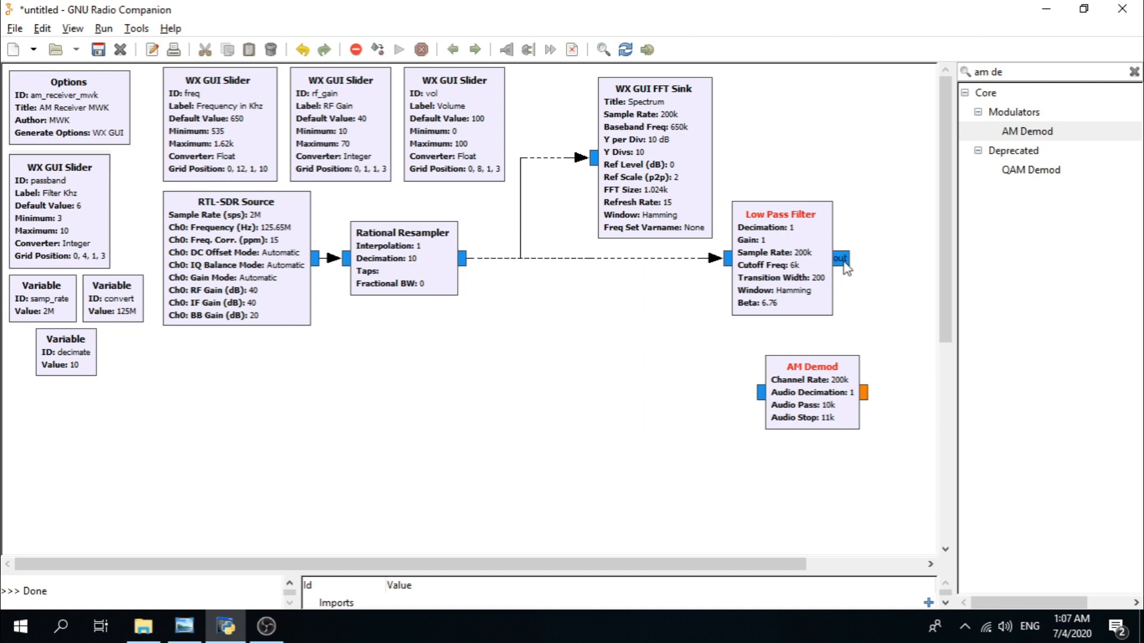
- Rotate the AM Demod block counterclockwise by 180 degrees and connect the Low Pass Filter's output to its input
right_click(849, 418)
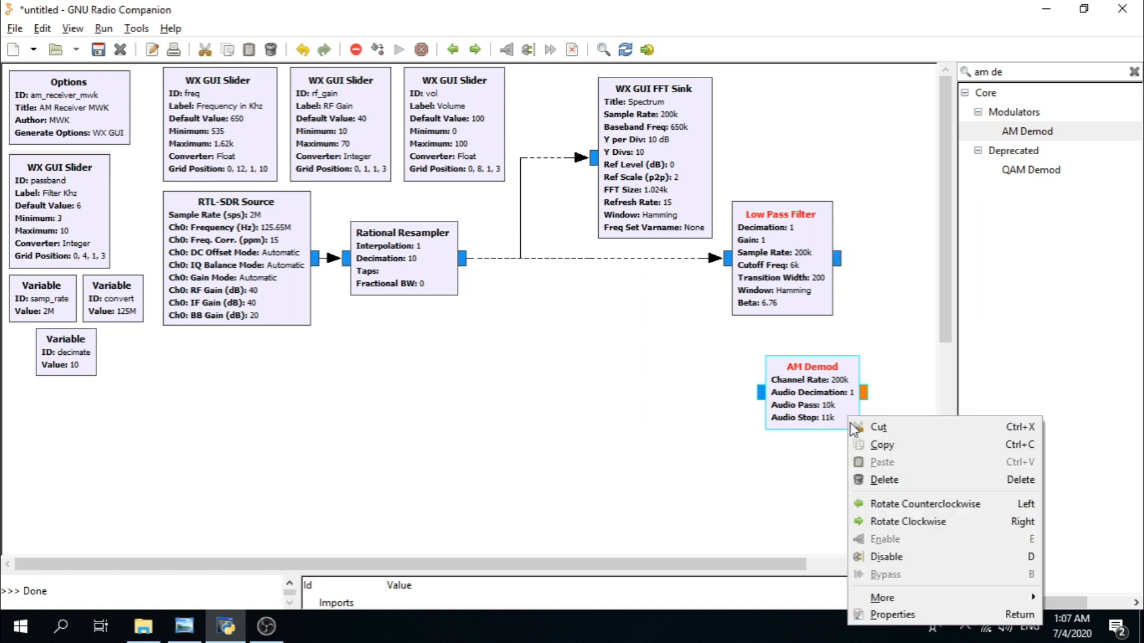
left_click(898, 508)
right_click(832, 378)
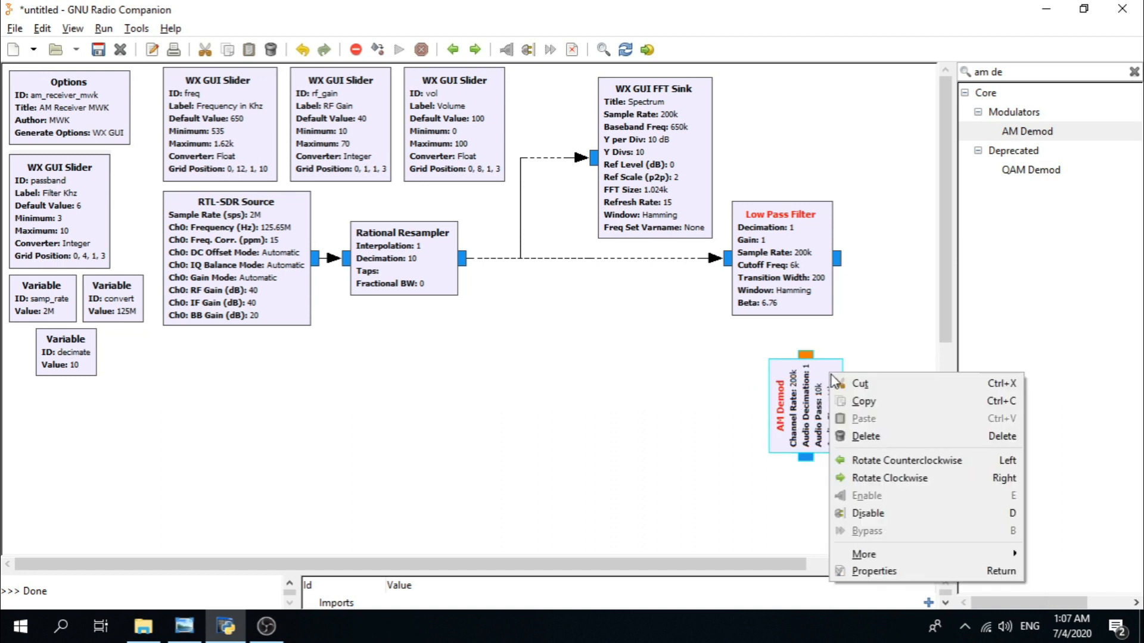
left_click(933, 463)
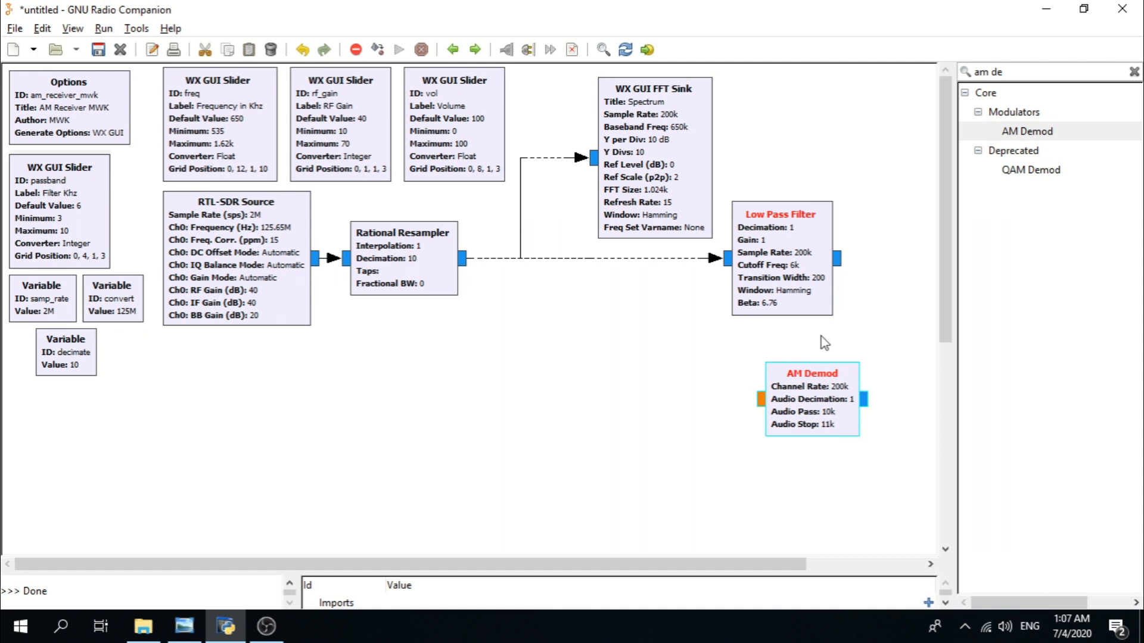
left_click(849, 262)
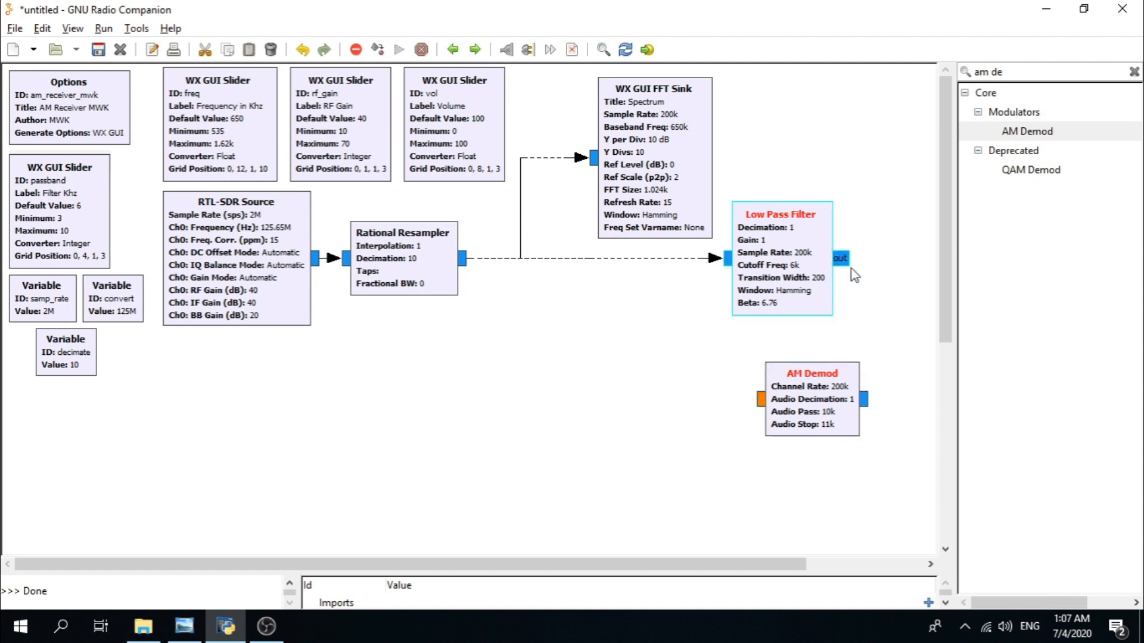
left_click(868, 401)
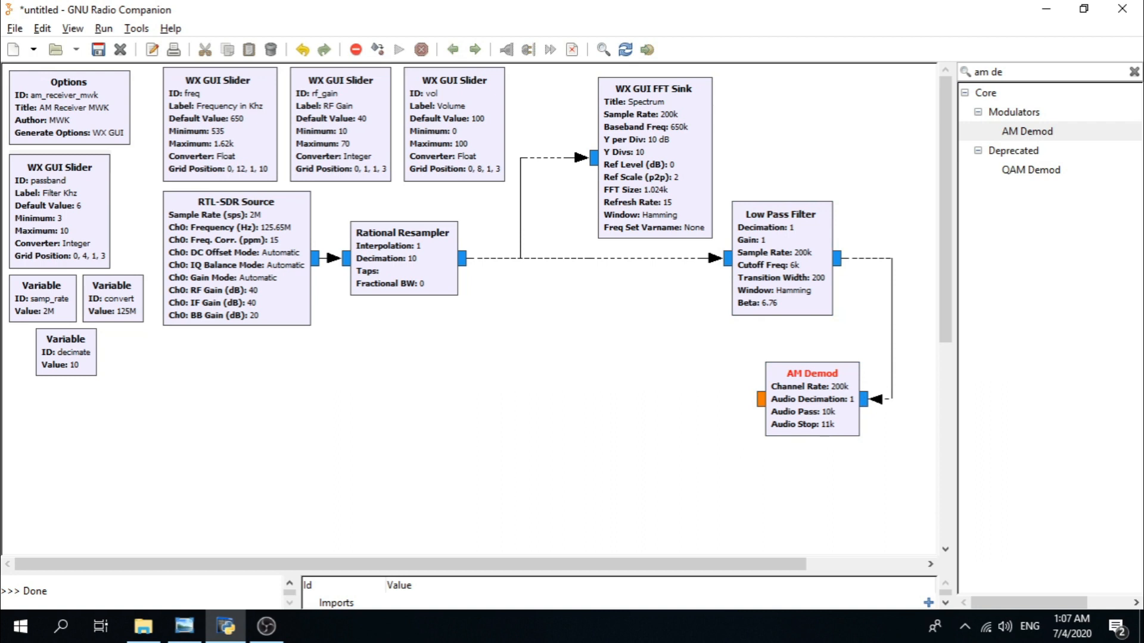
- Search the block library for ration and add a second Rational Resampler, placing it to the left of the AM Demod
key("alt+Tab")
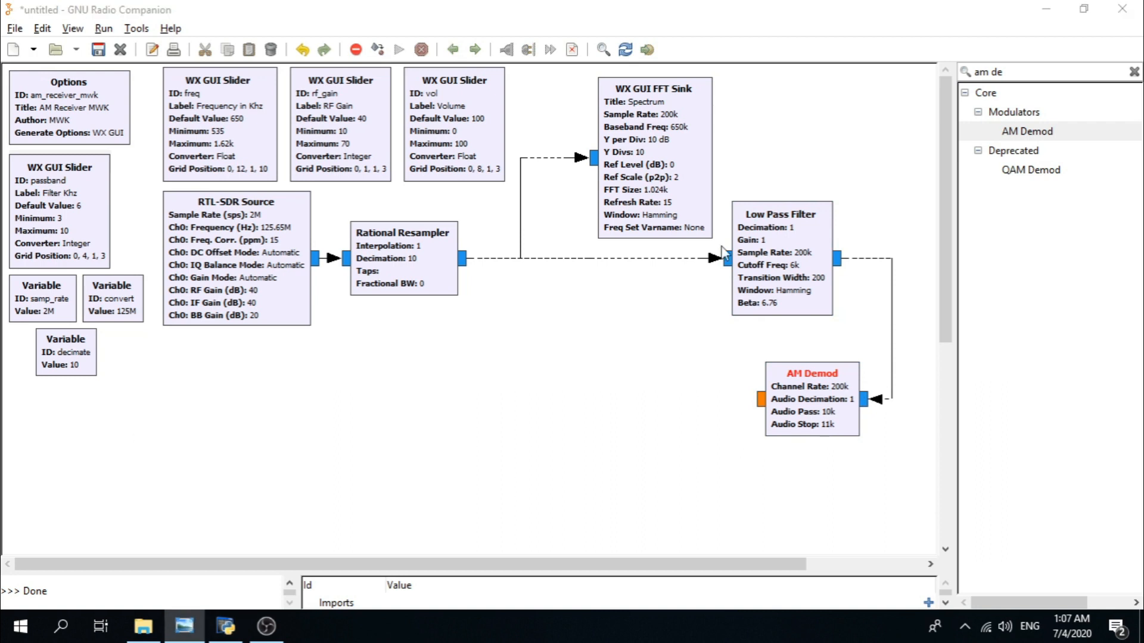
triple_click(1009, 75)
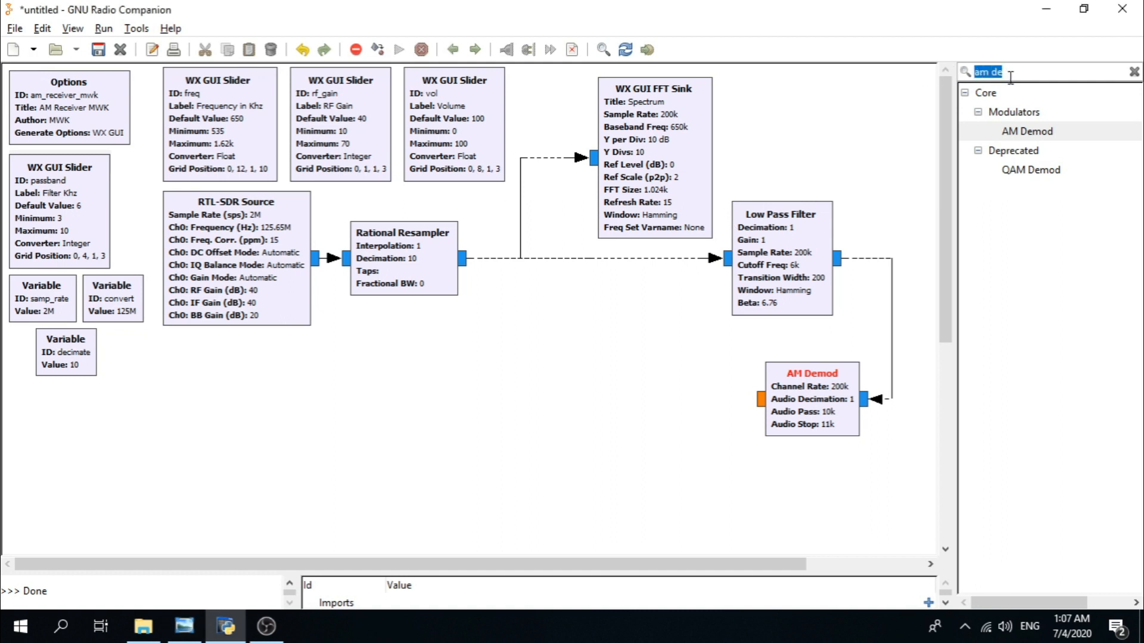
type("rat")
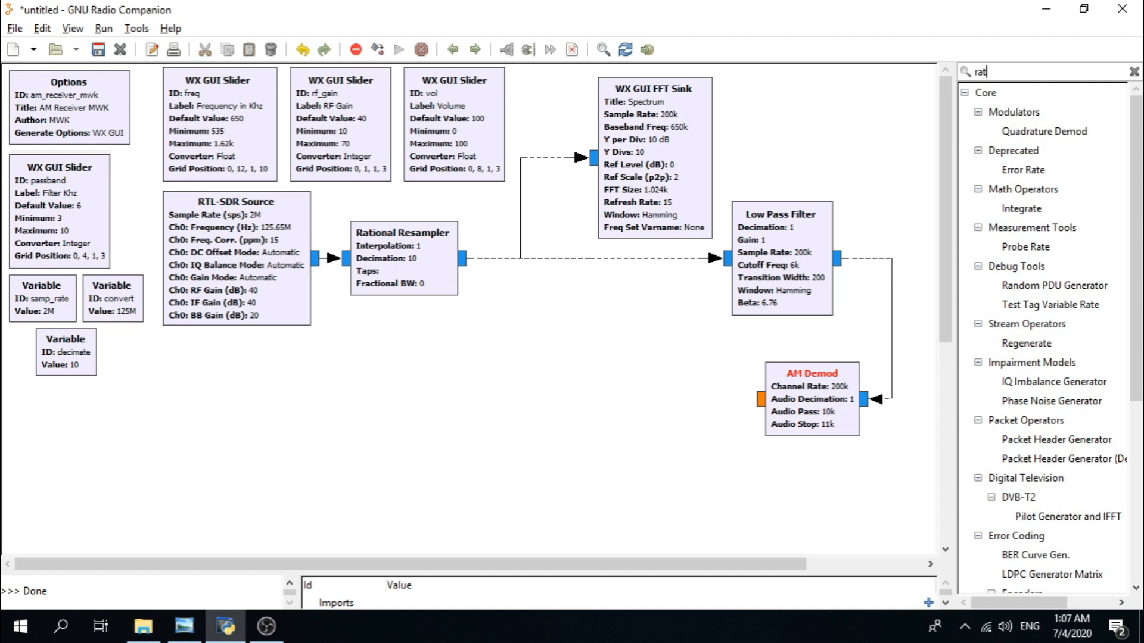
type("iio")
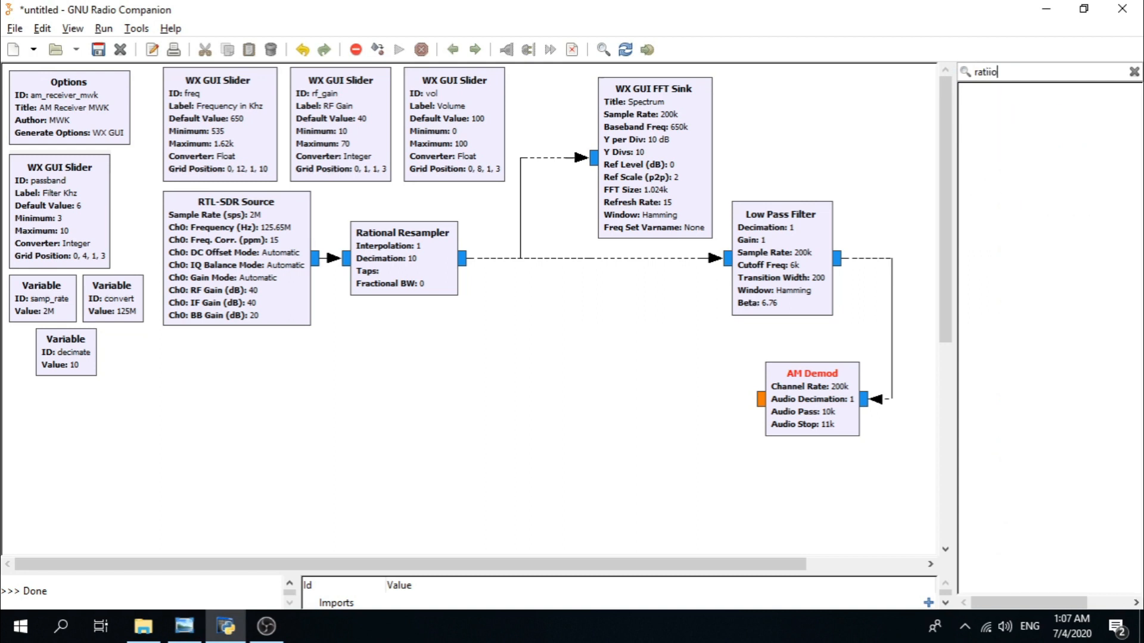
key("BackSpace")
key("BackSpace")
type("on")
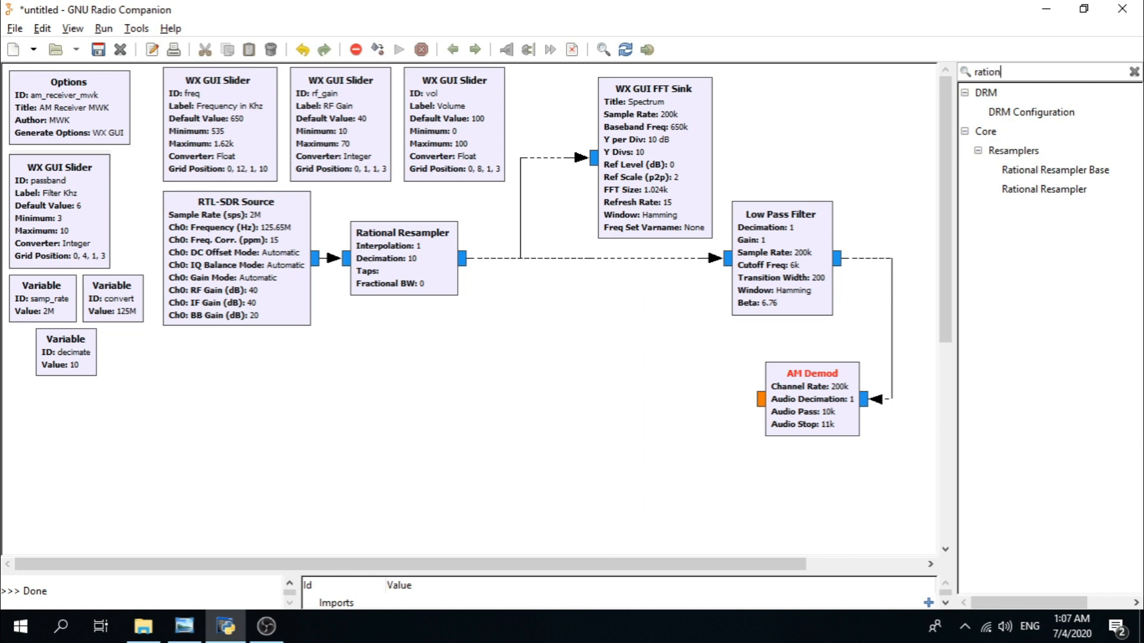
left_click(1025, 192)
double_click(1027, 192)
left_click_drag(510, 373, 635, 385)
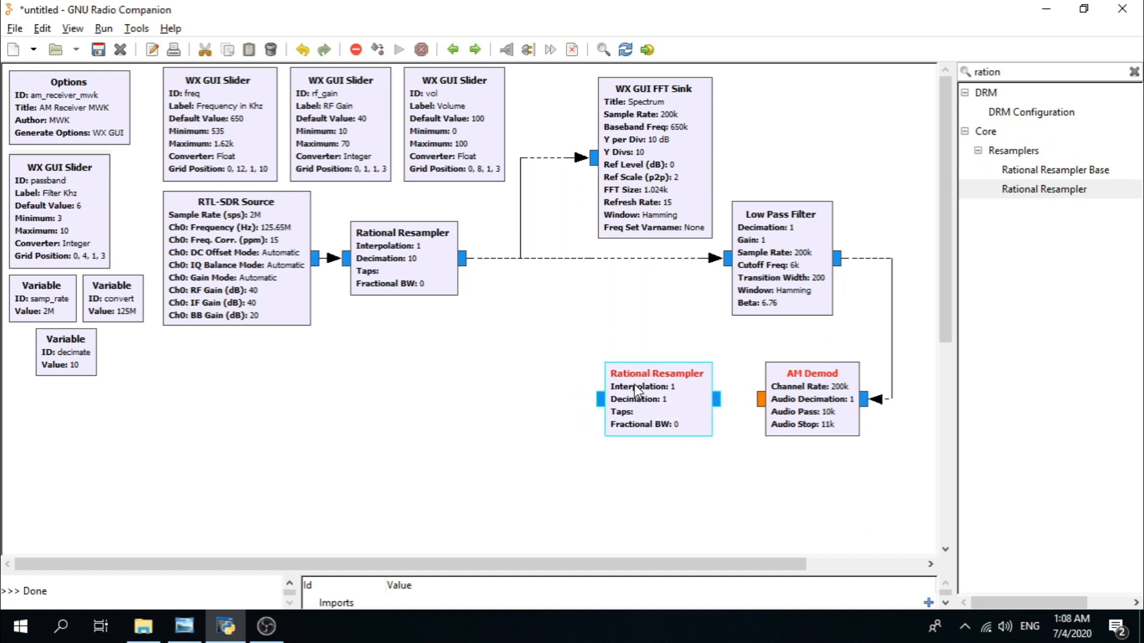
- Set the second Rational Resampler's type to Float->Float (Real Taps), interpolation to 48 and decimation to 200, and apply its properties
double_click(634, 386)
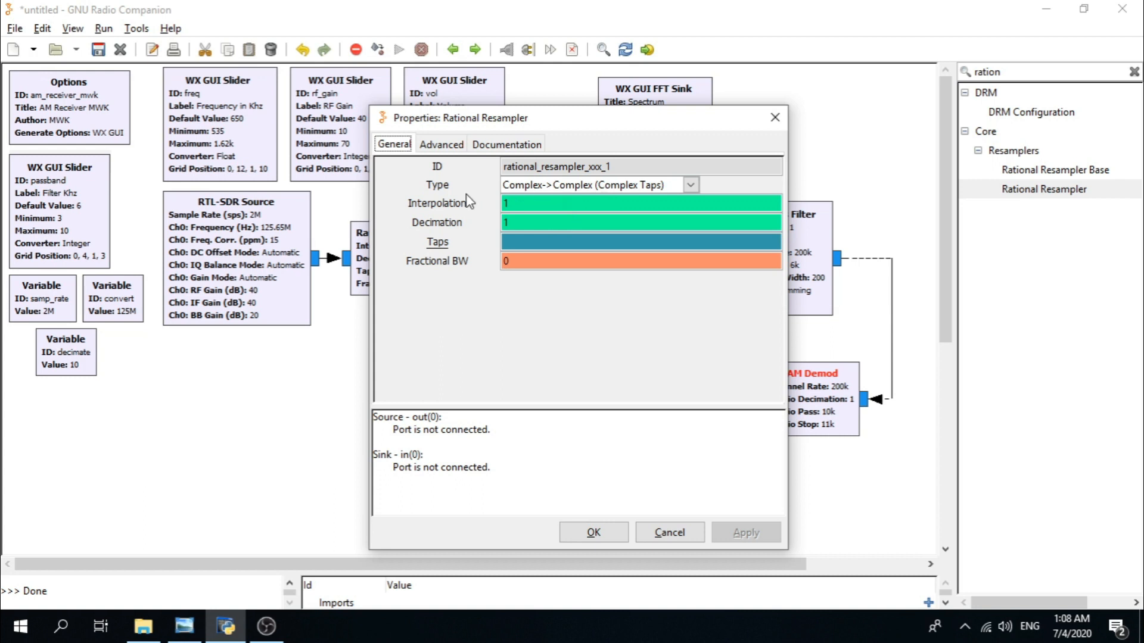
left_click(568, 187)
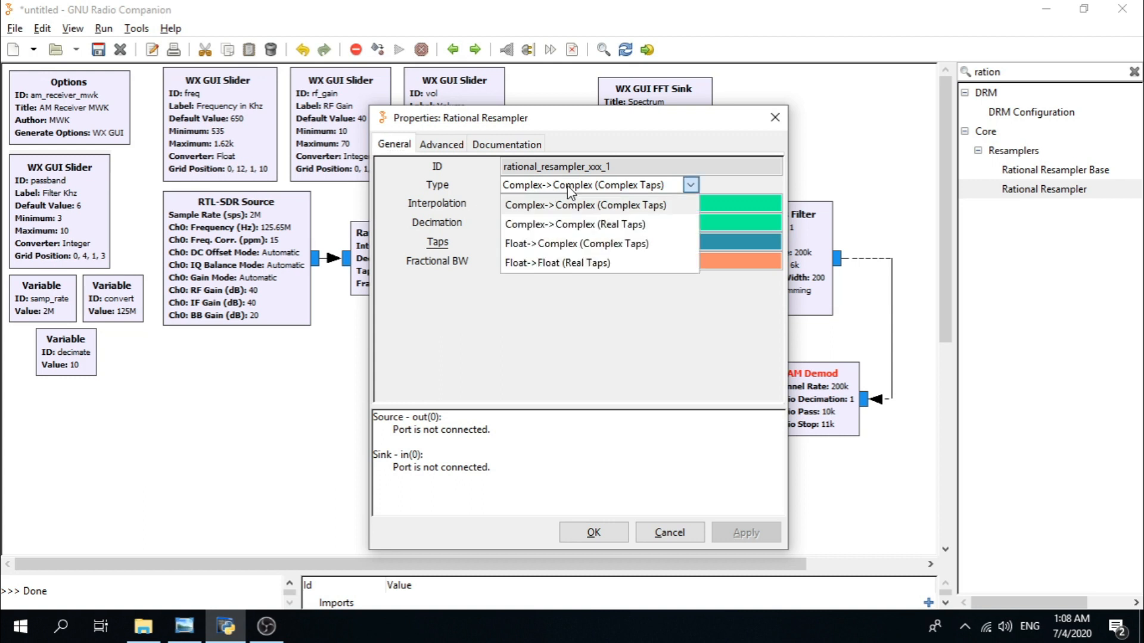
left_click(560, 263)
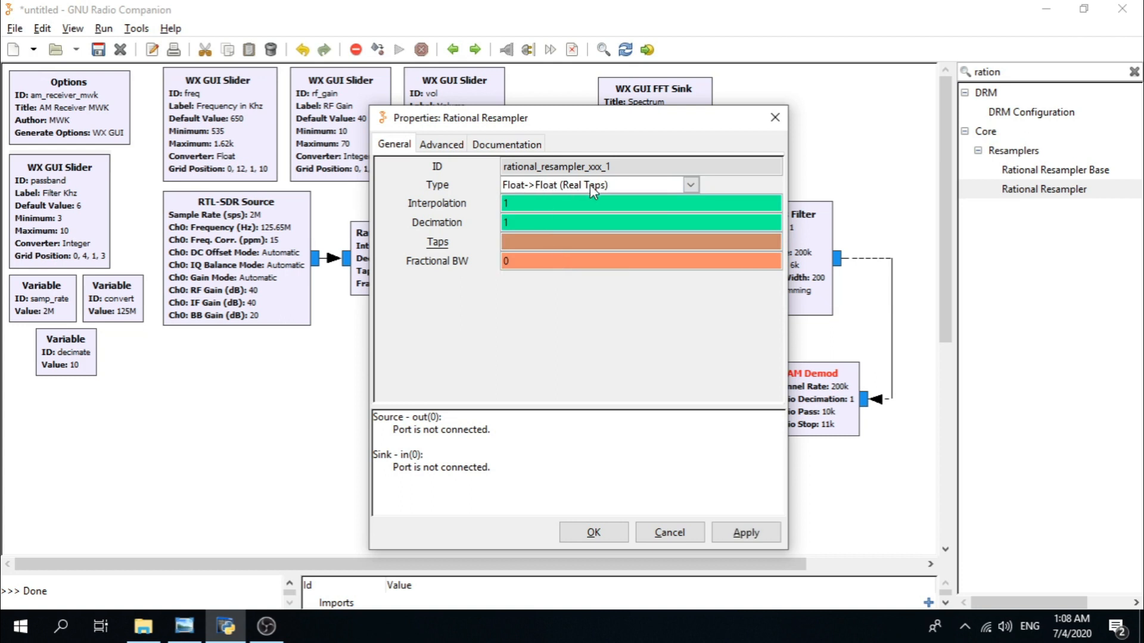
double_click(518, 206)
type("48")
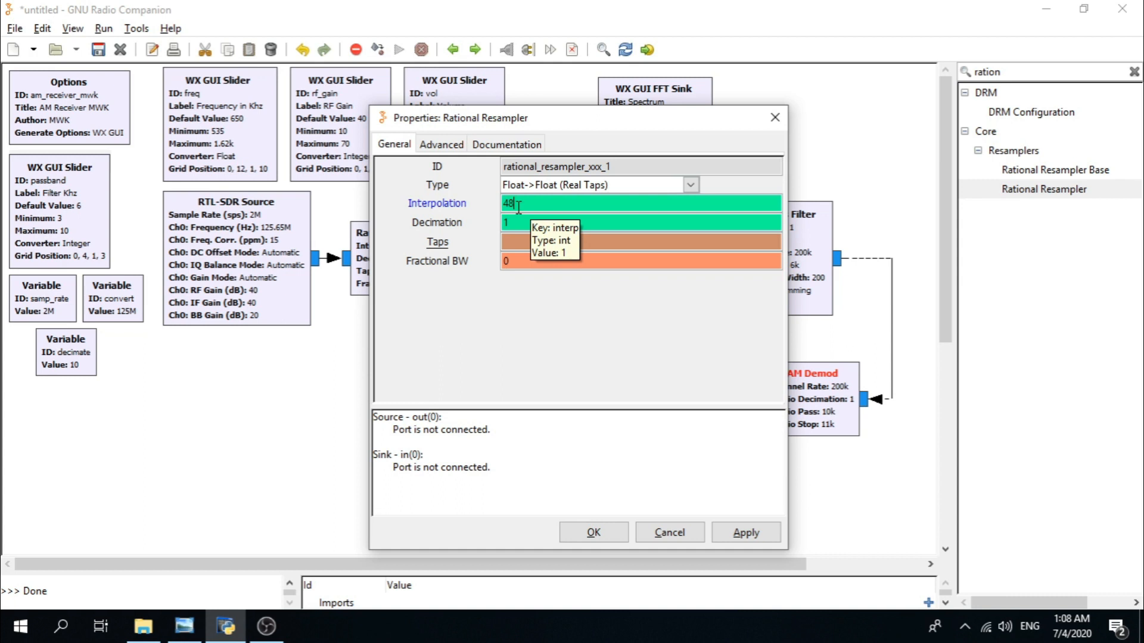
left_click(512, 228)
type("200")
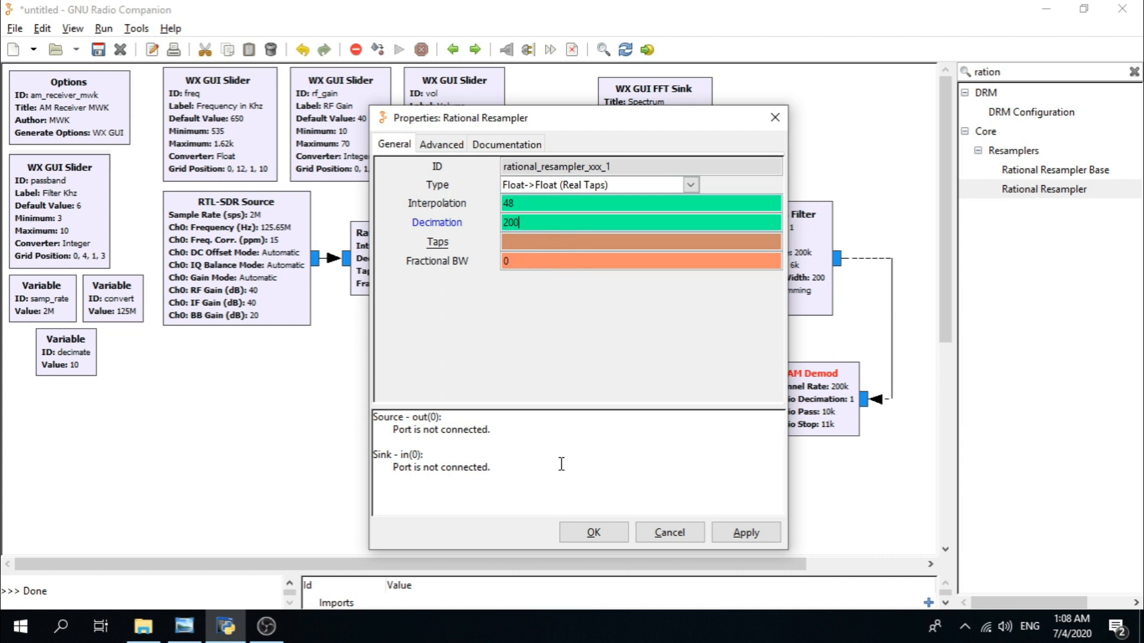
left_click(600, 531)
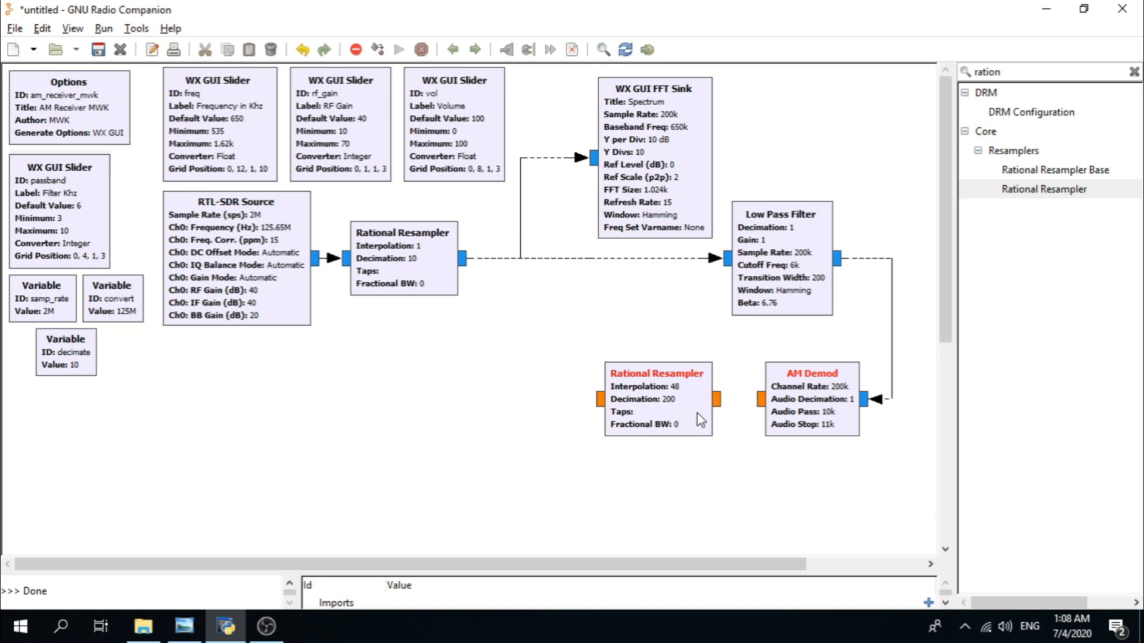
- Try to connect the AM Demod's output to the facing port of the second Rational Resampler
left_click(758, 399)
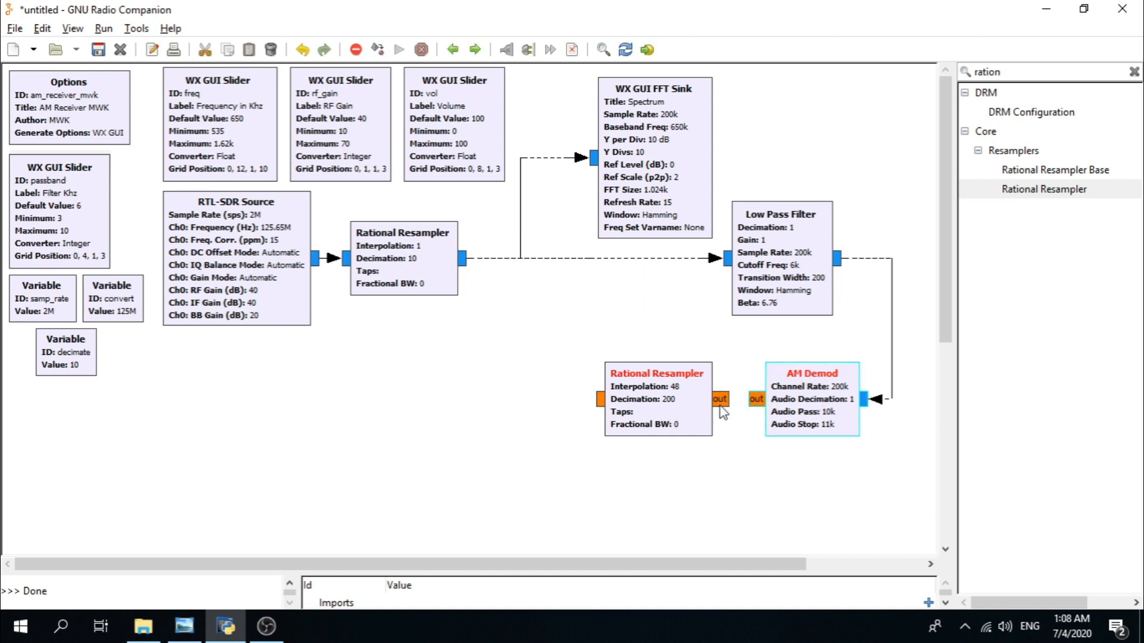
left_click(721, 406)
left_click(762, 400)
left_click(721, 406)
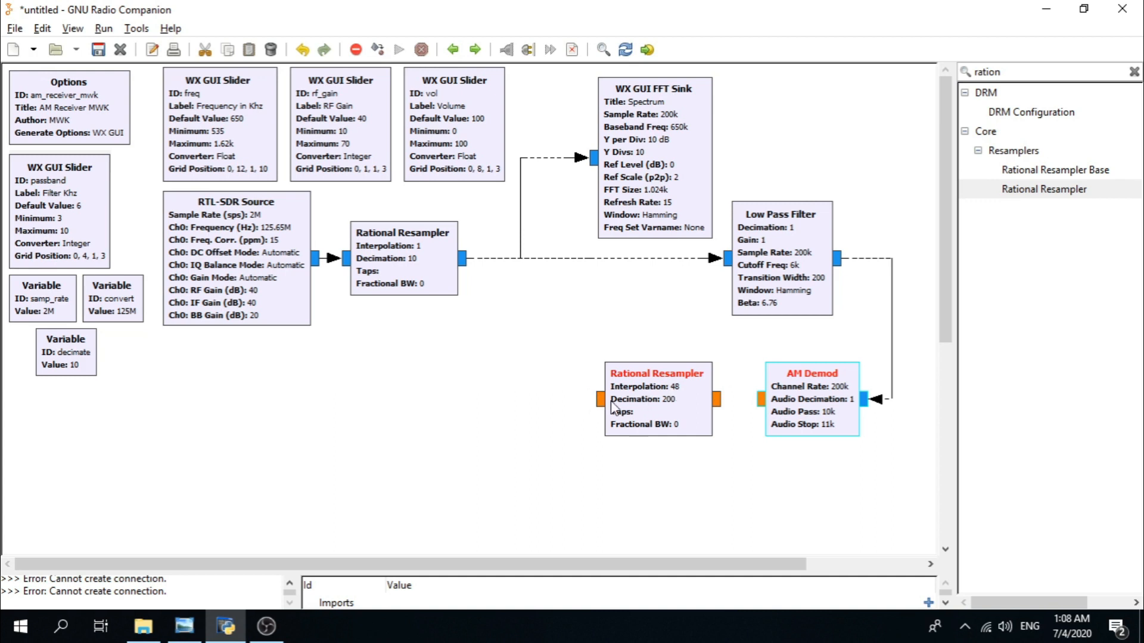
- Rotate the second Rational Resampler counterclockwise by 180 degrees and line it up level with the AM Demod
right_click(668, 407)
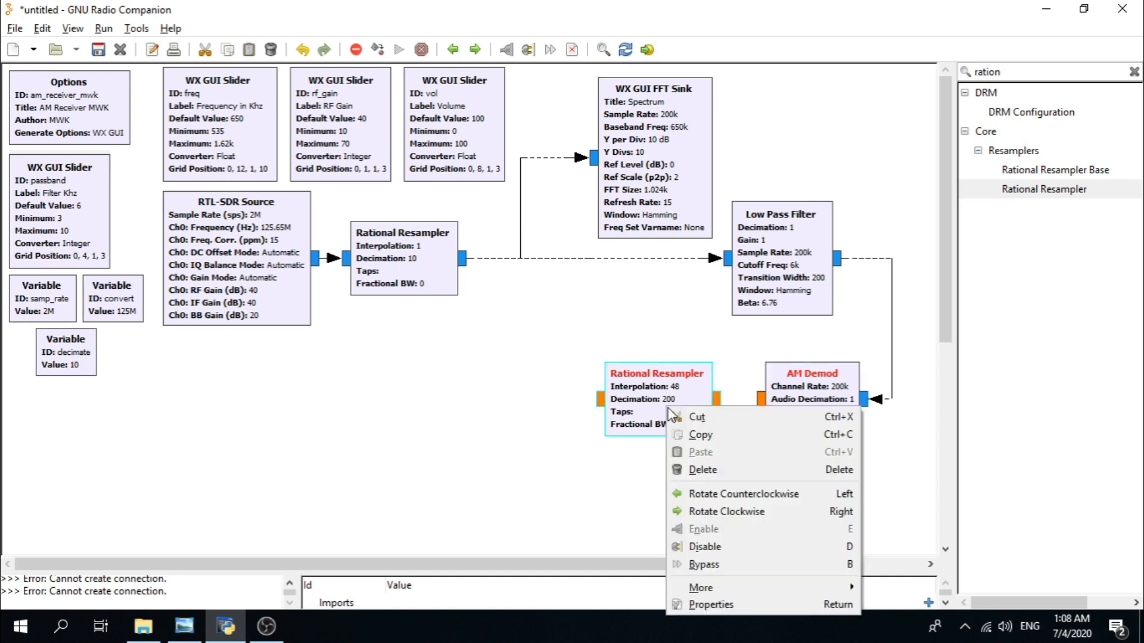
left_click(712, 494)
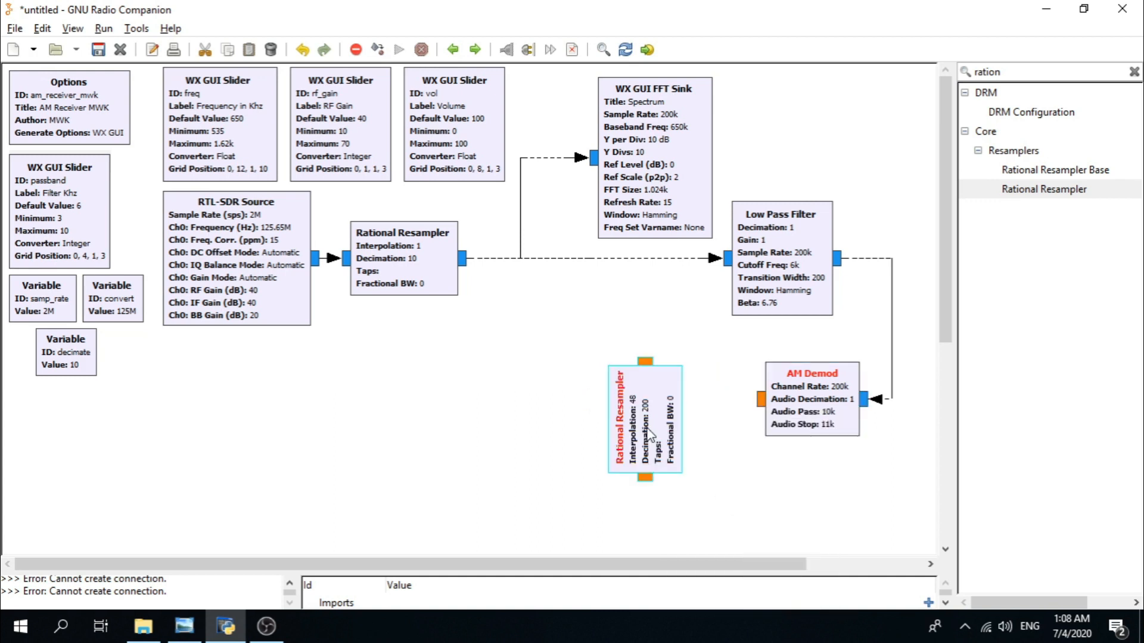
right_click(650, 407)
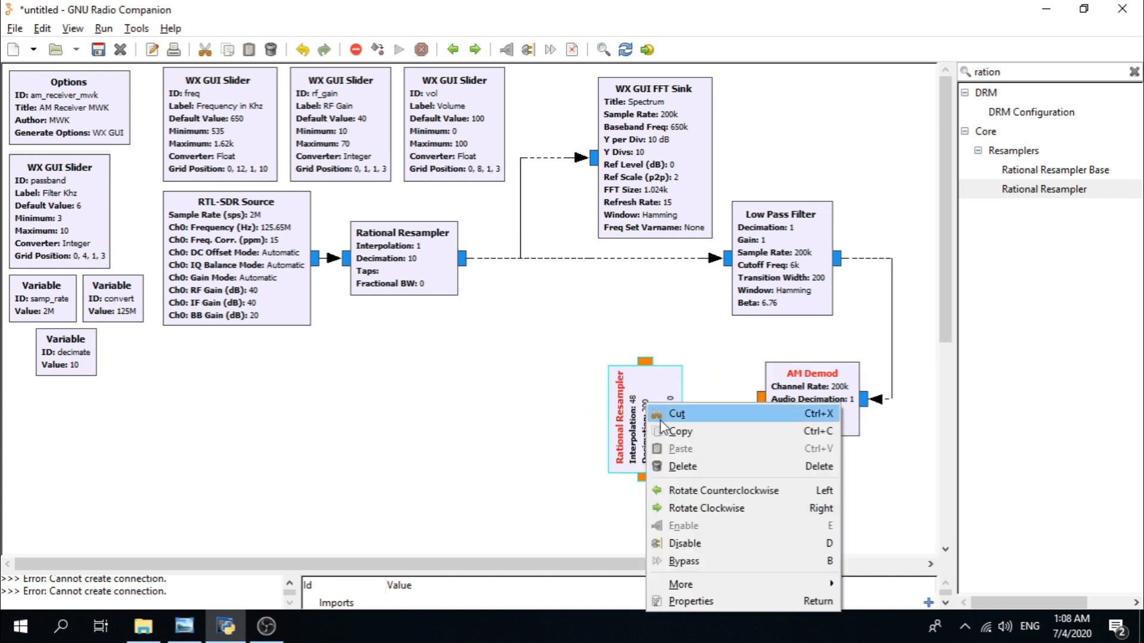
left_click(713, 494)
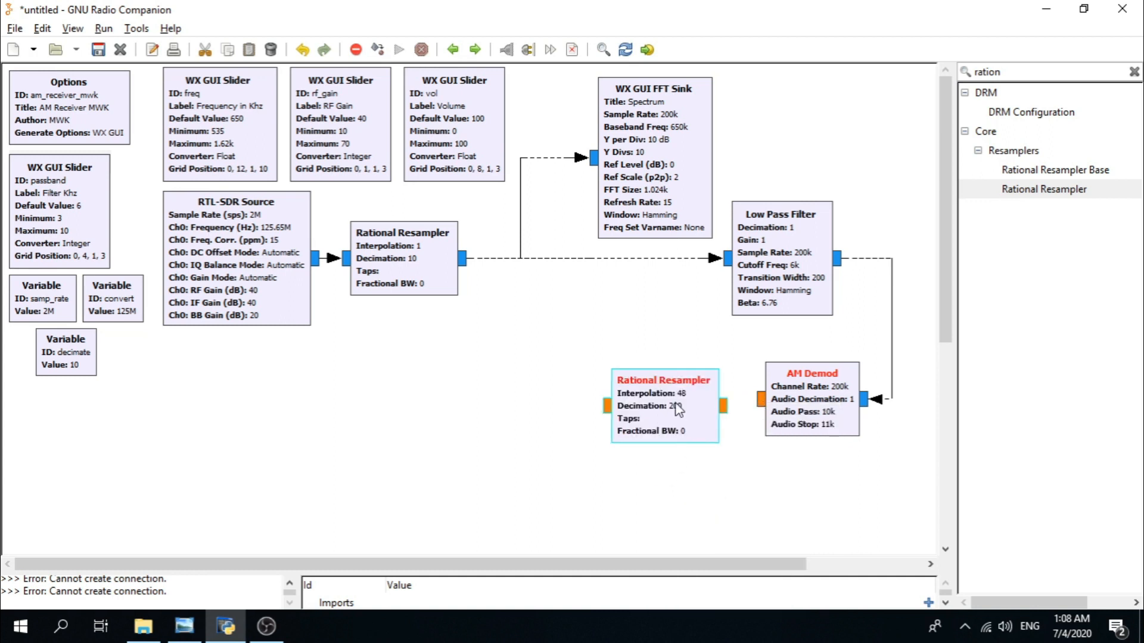
left_click_drag(677, 410, 677, 403)
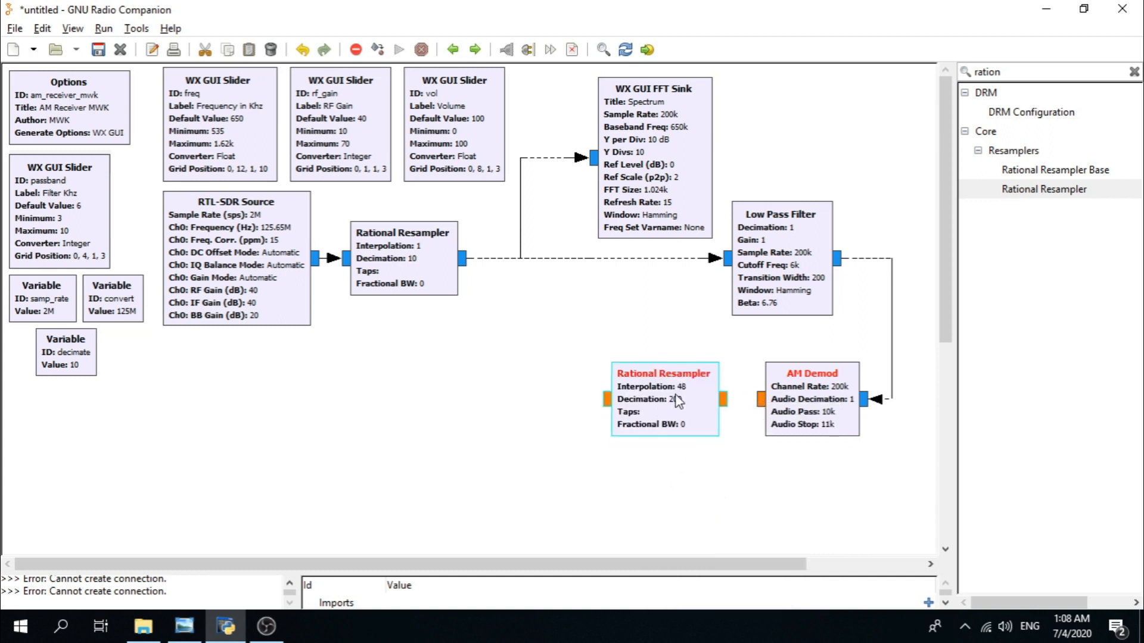
- Connect the AM Demod's output to the second Rational Resampler's input and move the resampler slightly farther left of the demodulator
left_click(757, 401)
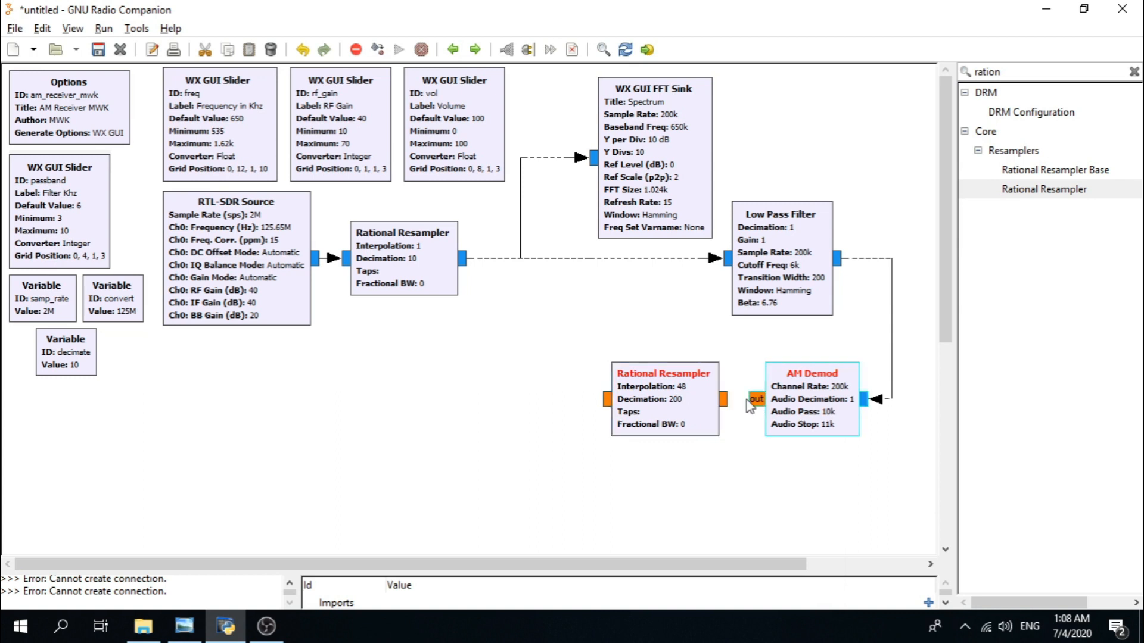
left_click(726, 401)
left_click_drag(669, 410, 656, 411)
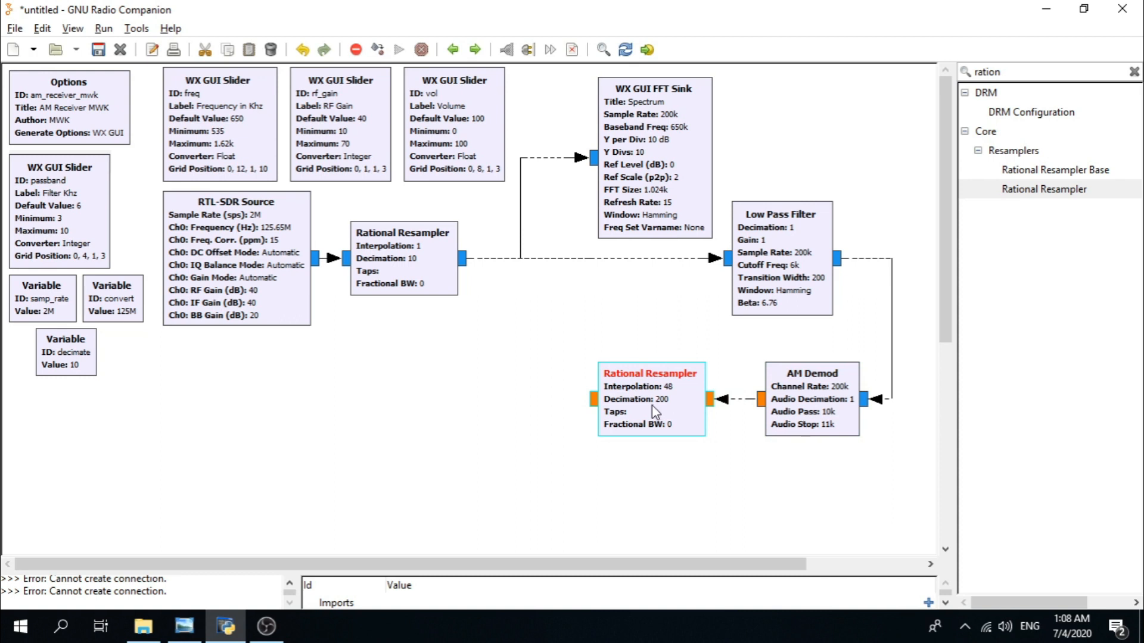
left_click_drag(655, 404, 646, 401)
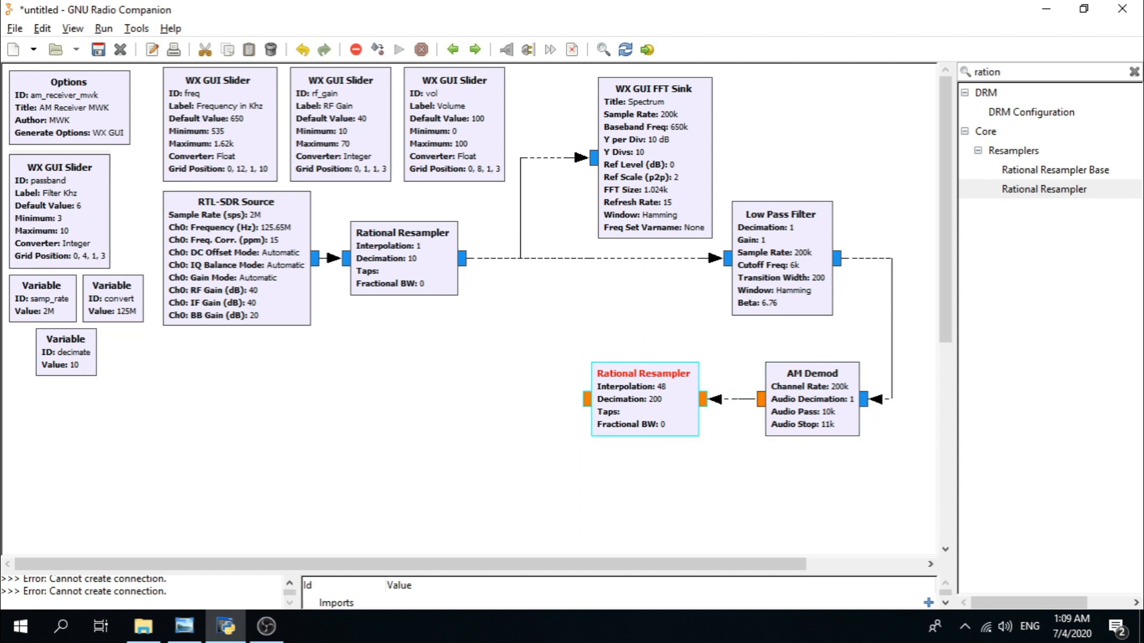
- Search the block library for multi and add a Multiply Const block, placing it to the left of the second Rational Resampler
key("alt+Tab")
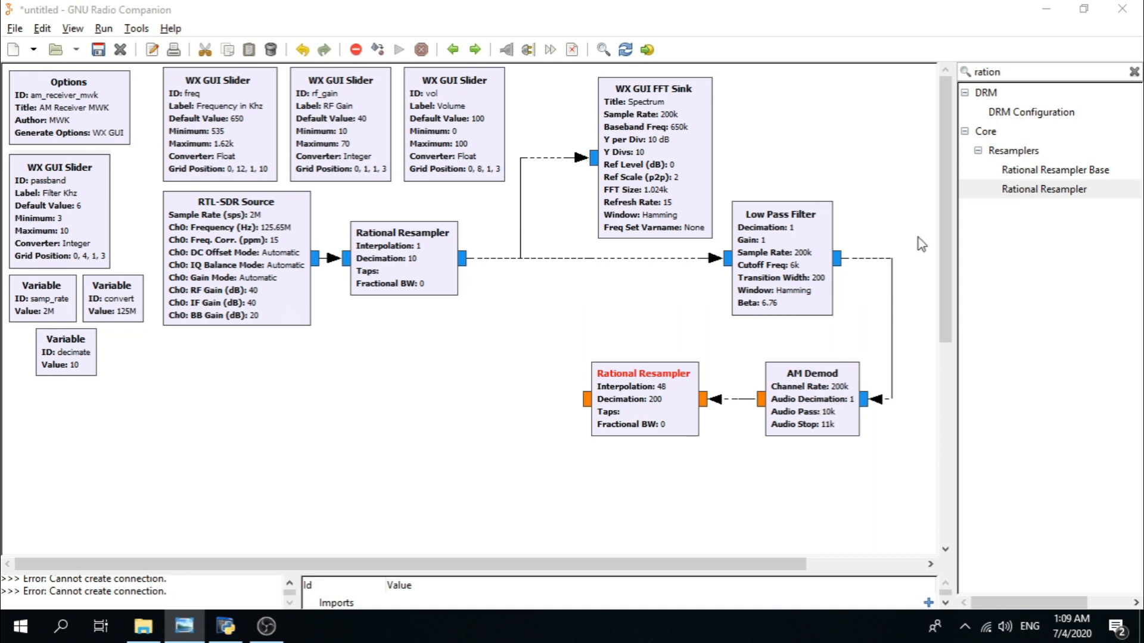
left_click(1006, 67)
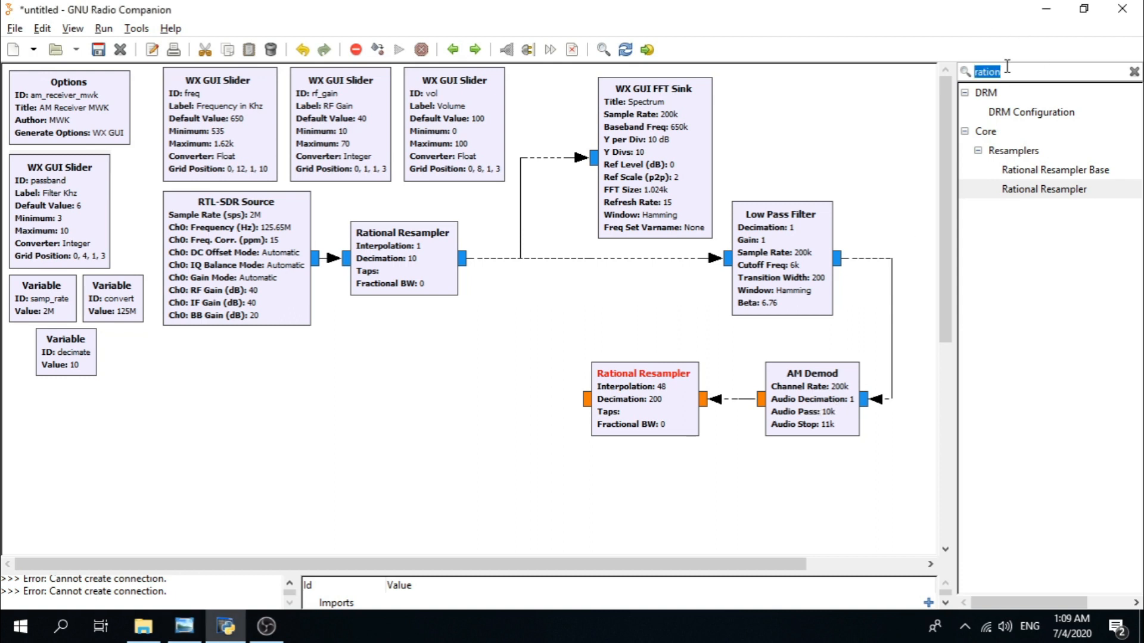
type("multi")
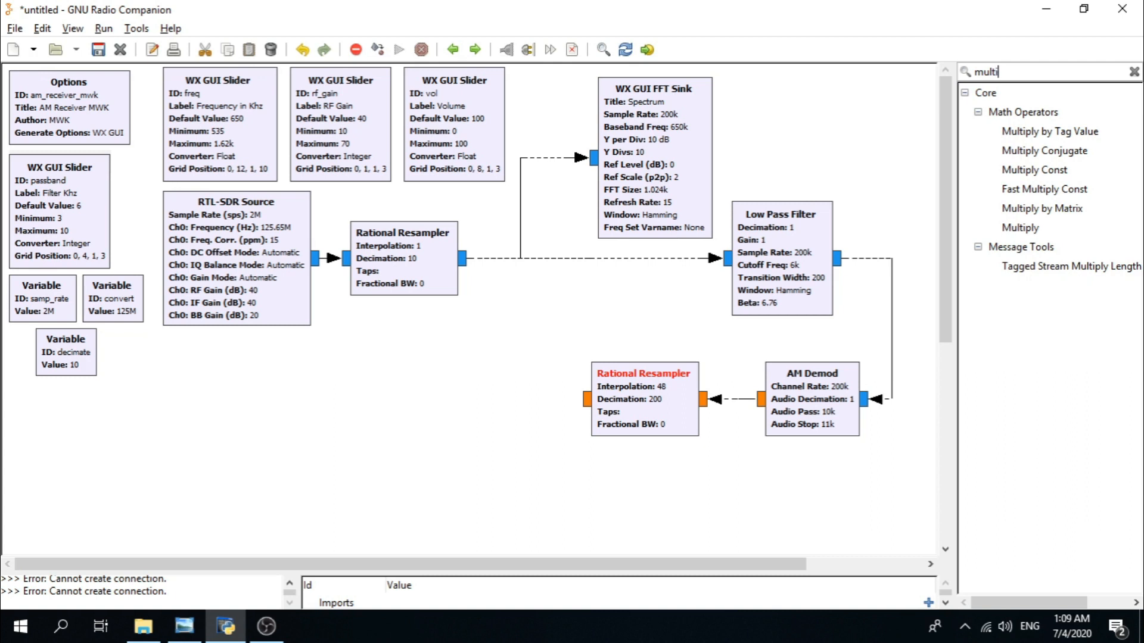
double_click(1051, 171)
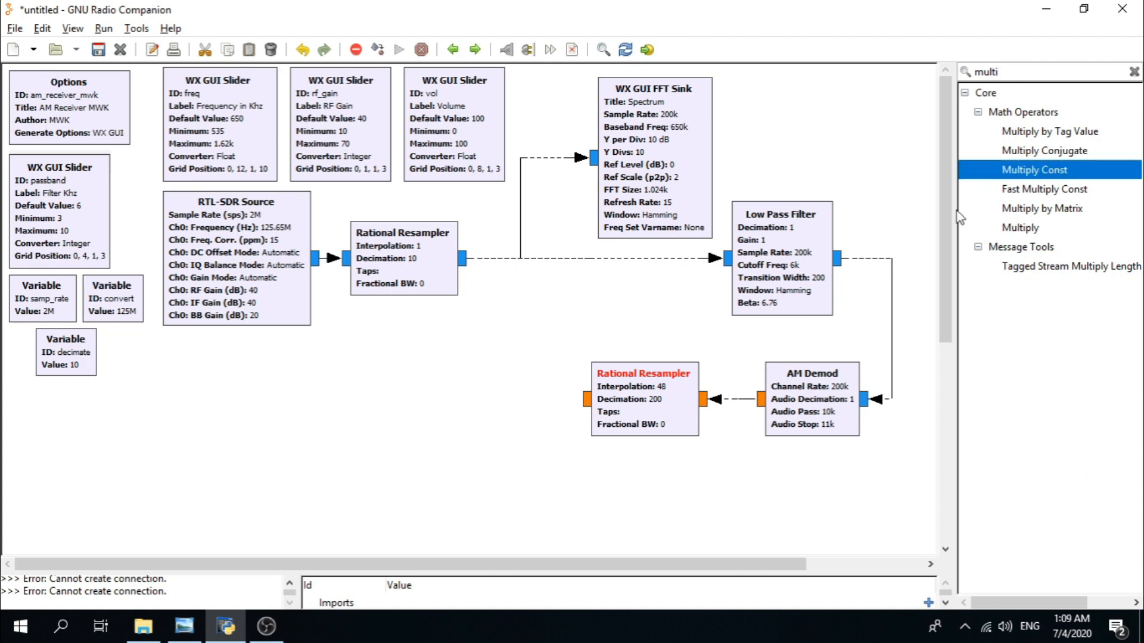
left_click_drag(507, 301, 488, 388)
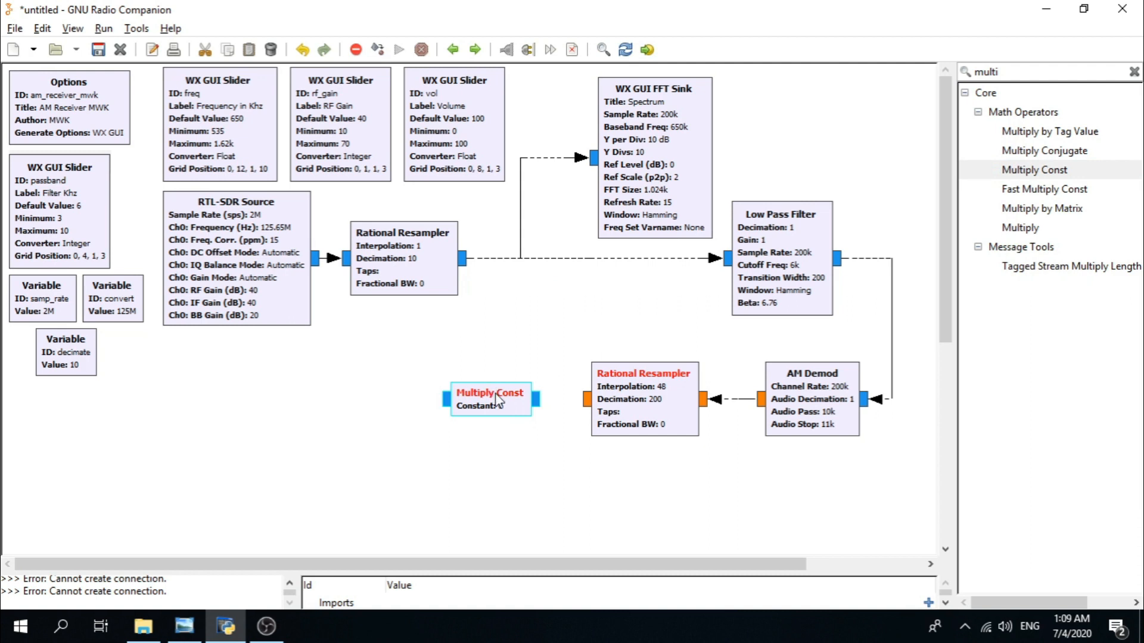
- Set the Multiply Const's IO type to Float and its constant to vol/100*1.2, and apply its properties
double_click(503, 409)
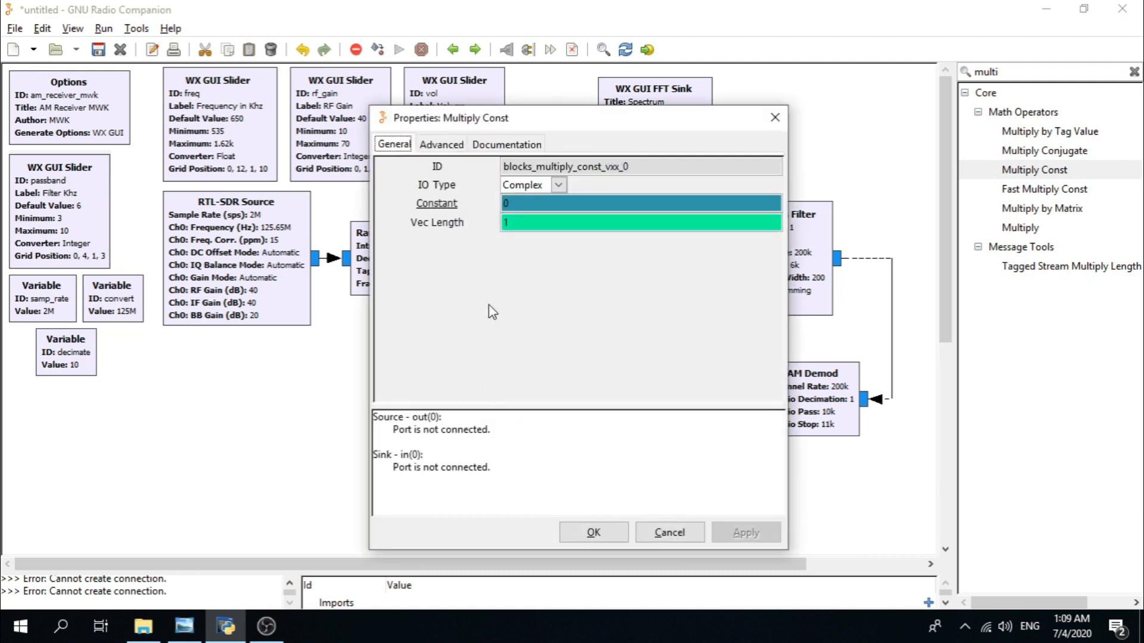
left_click(560, 186)
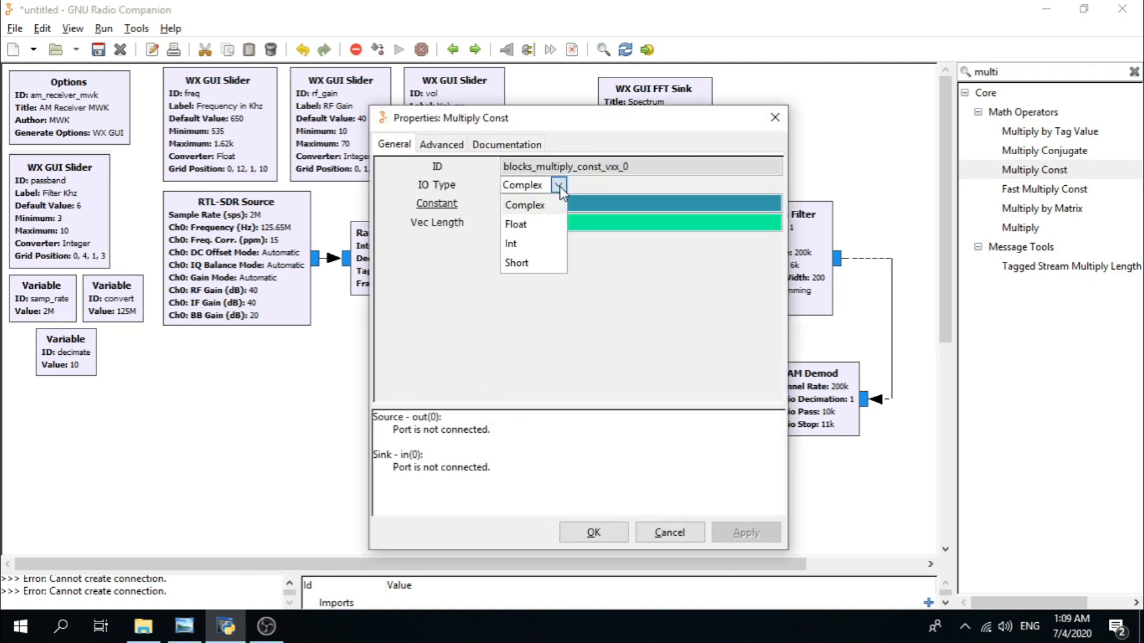
left_click(522, 225)
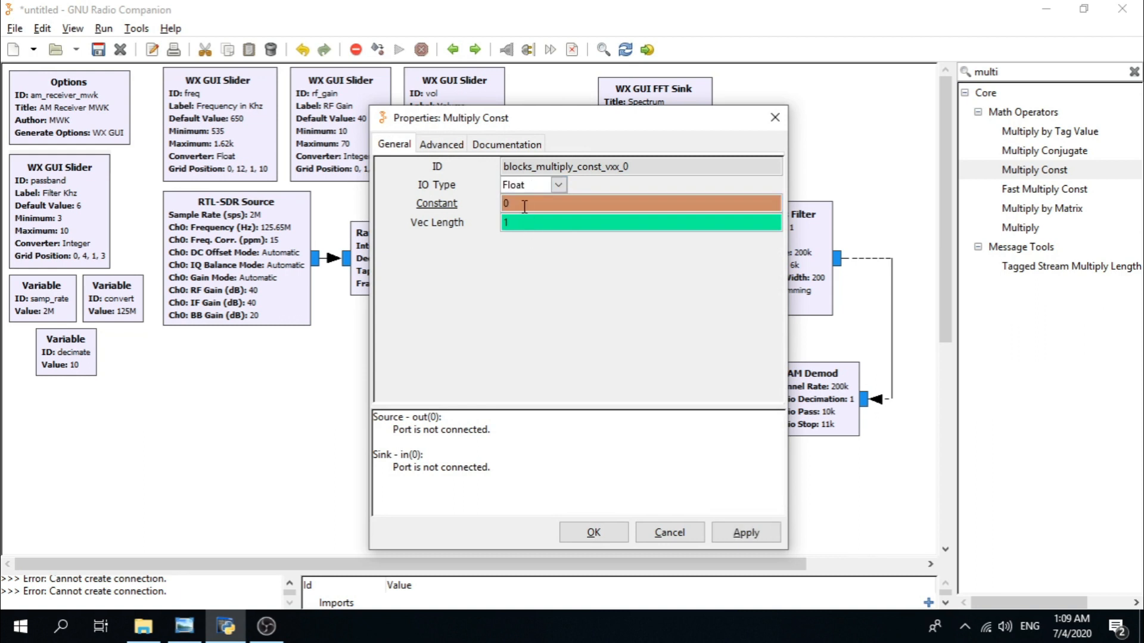
double_click(524, 206)
type("vol/")
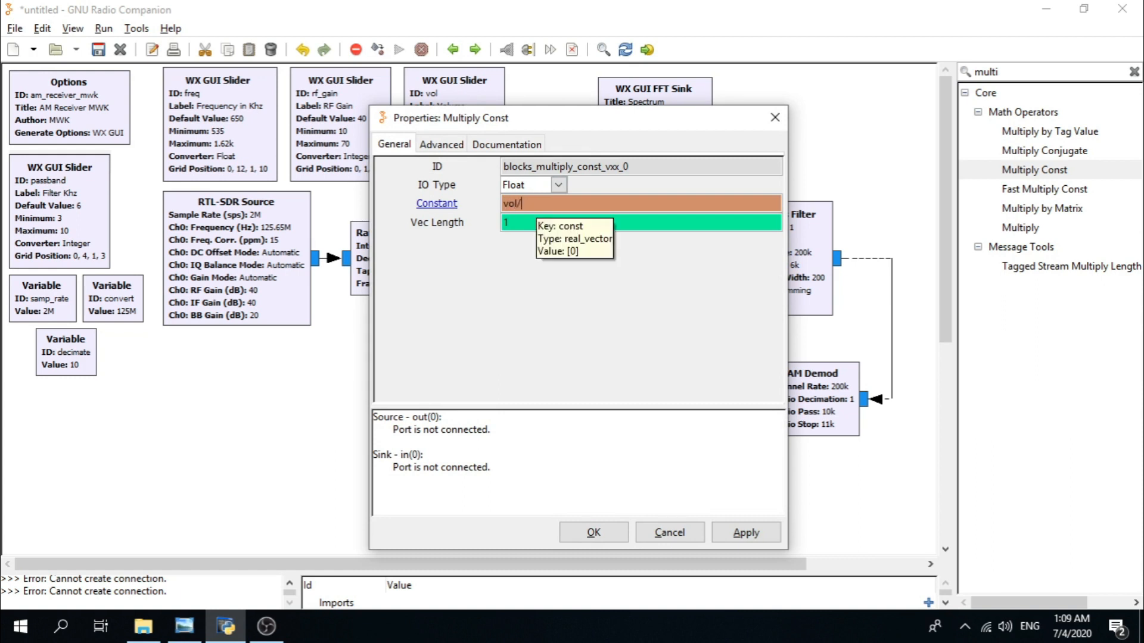
type("100*1.2")
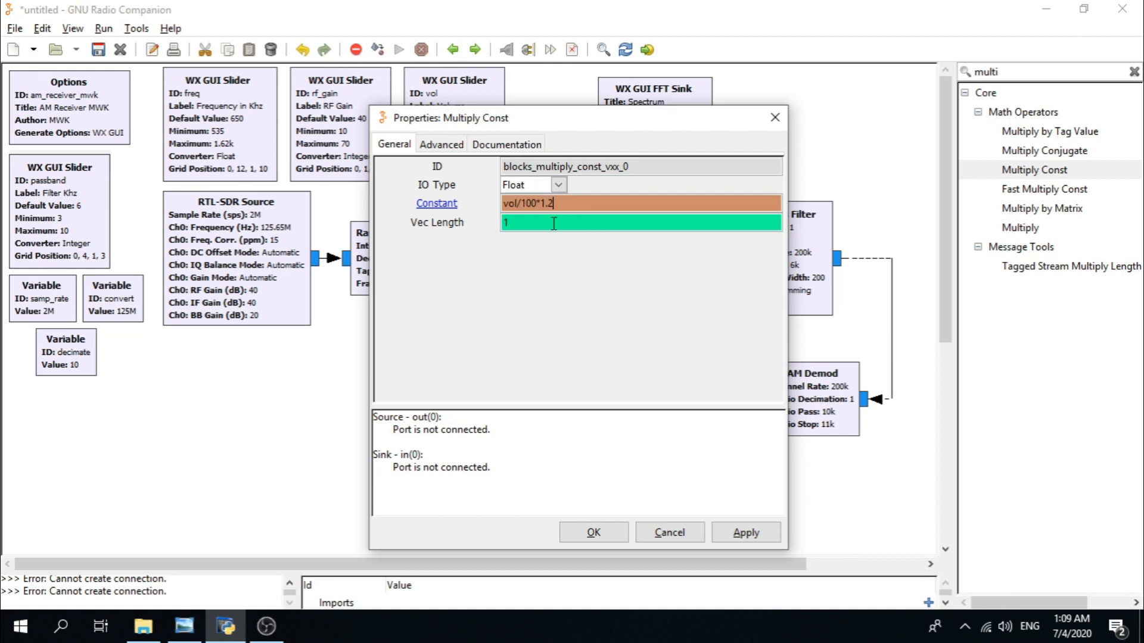
triple_click(561, 205)
left_click(563, 204)
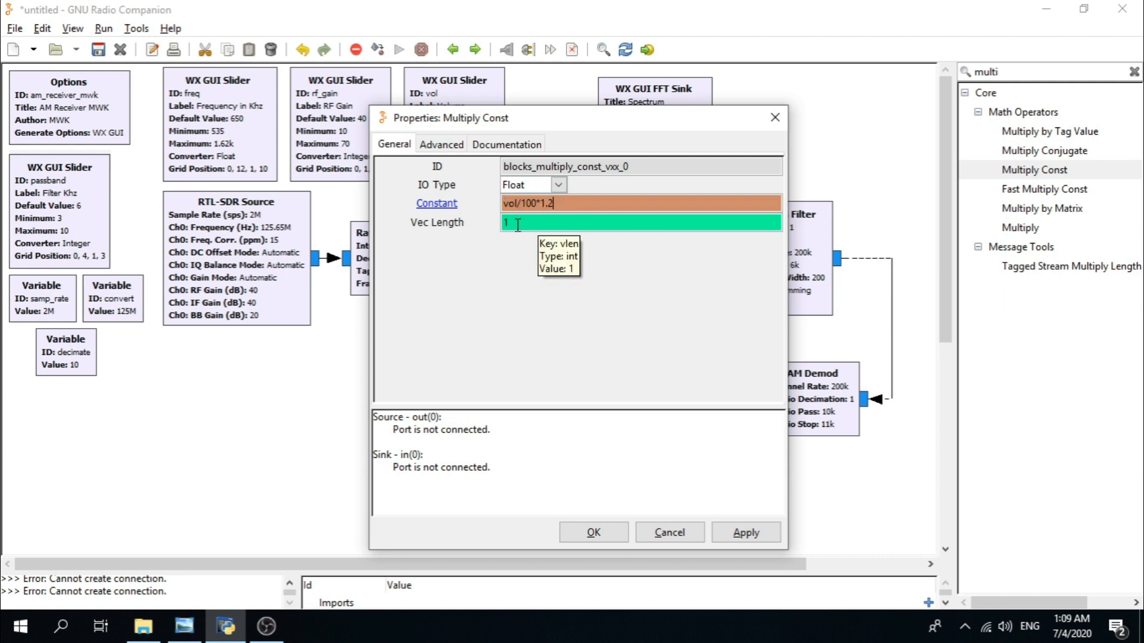
left_click(595, 536)
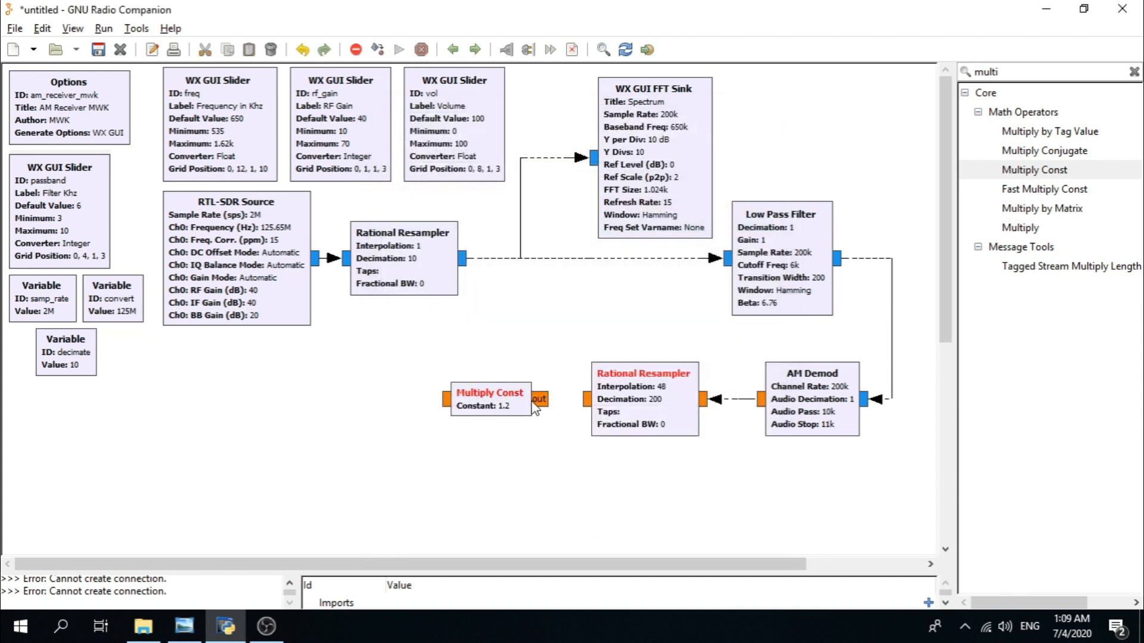
- Rotate the Multiply Const counterclockwise by 180 degrees, align it with the second Rational Resampler, and connect the resampler's output to its input
right_click(496, 406)
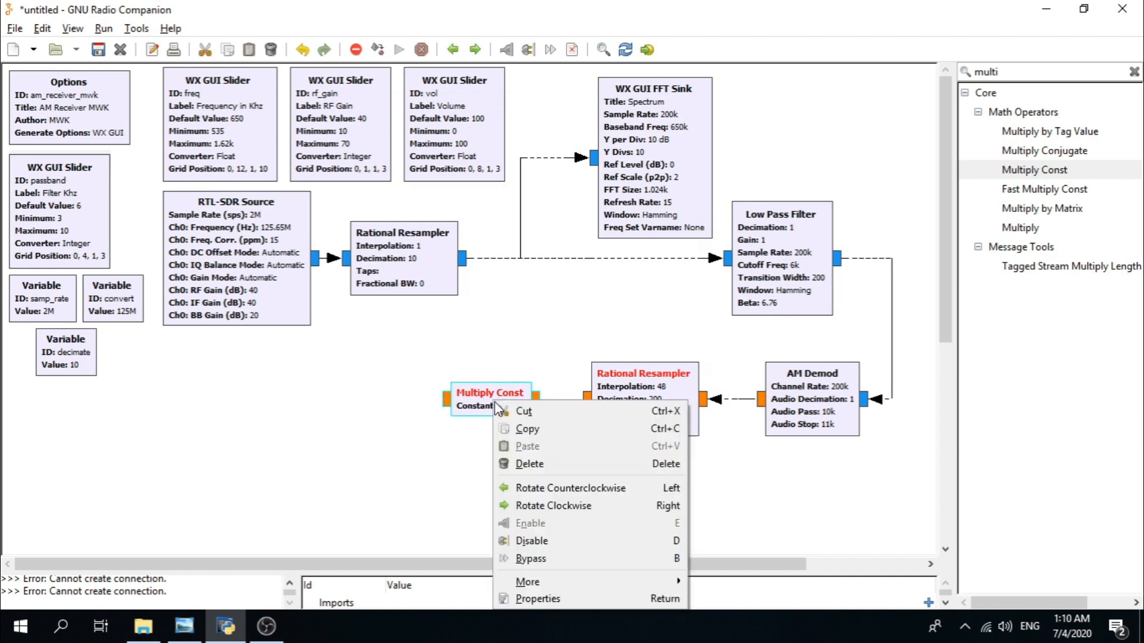
left_click(566, 489)
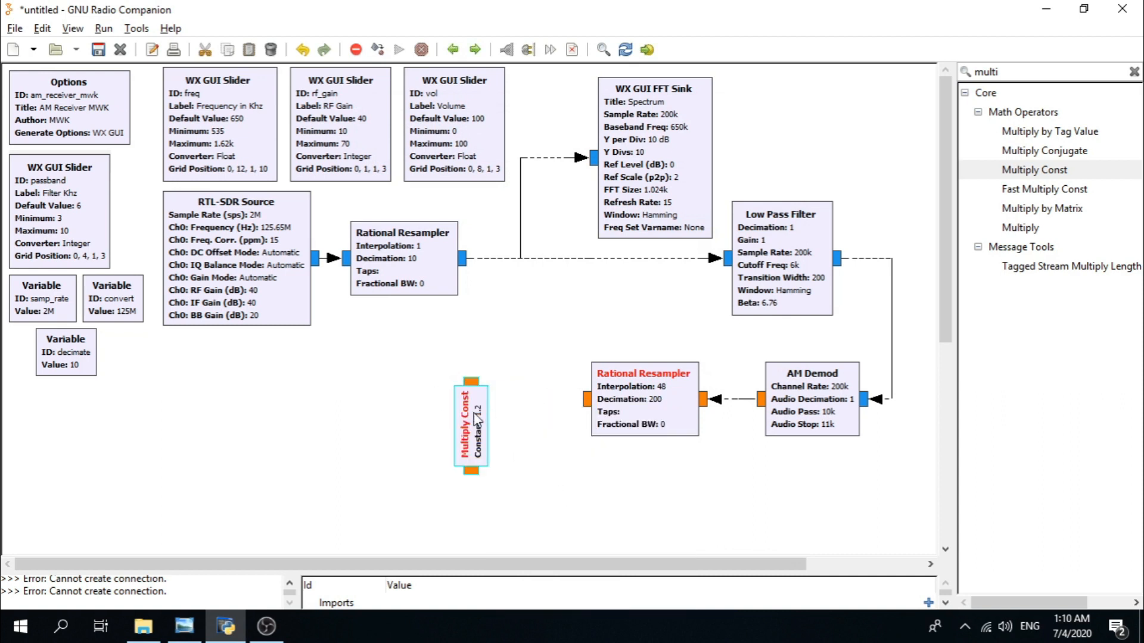
right_click(477, 421)
left_click(559, 501)
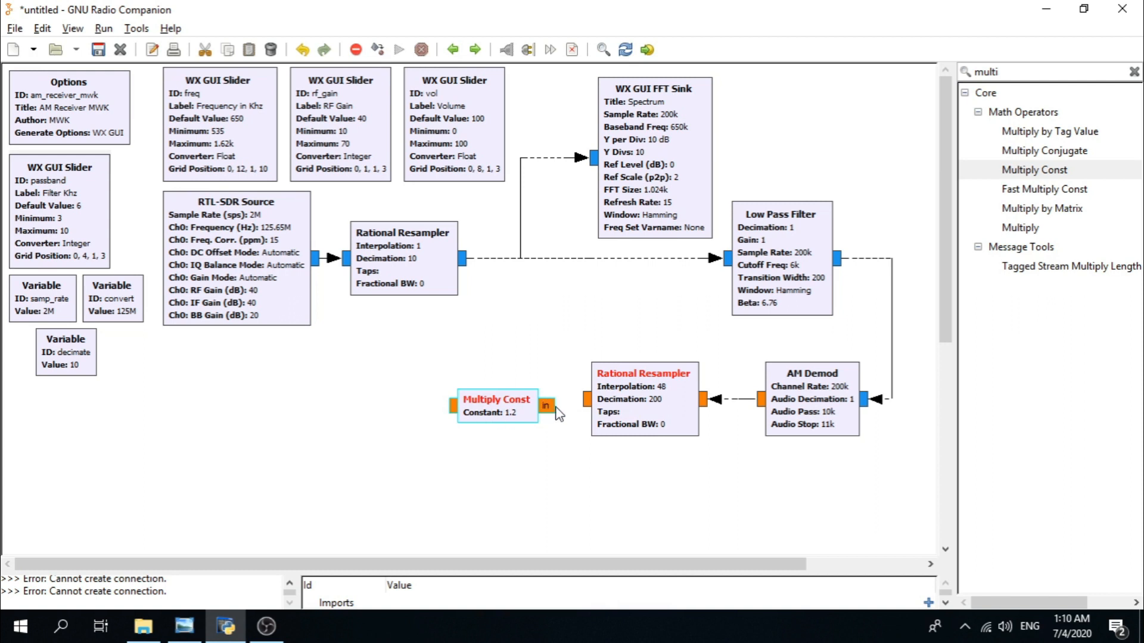
left_click_drag(491, 411, 491, 404)
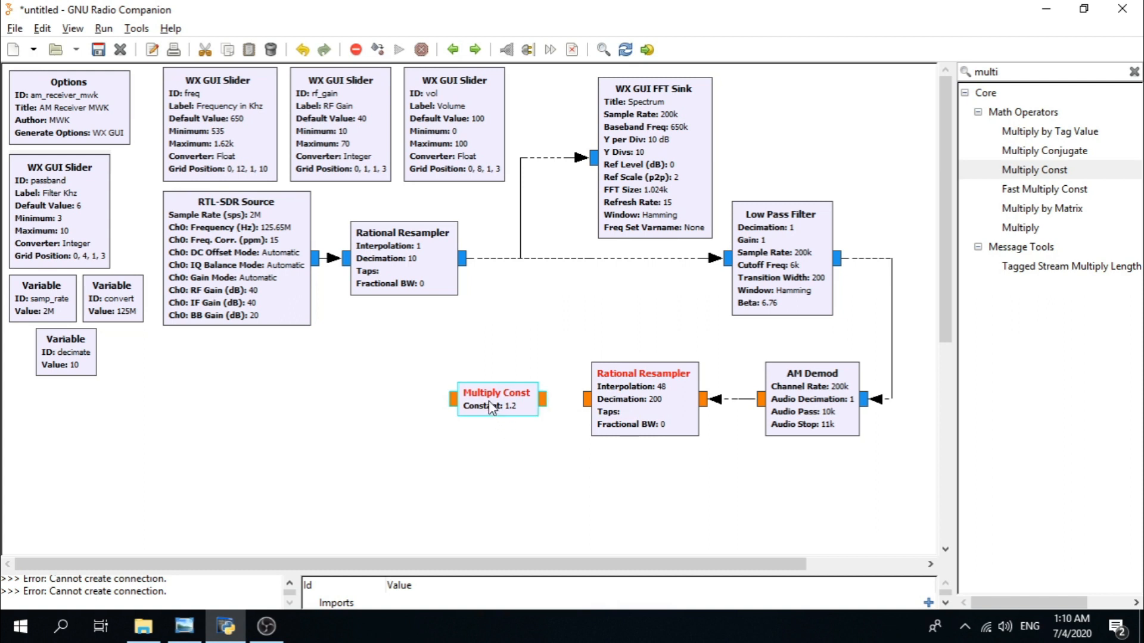
left_click(586, 402)
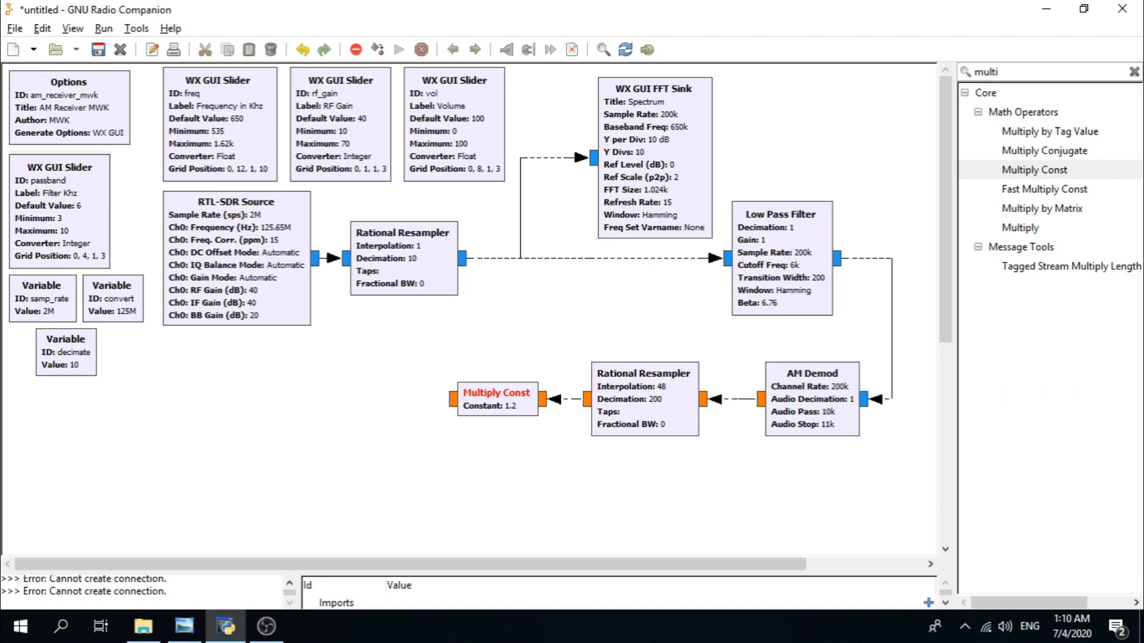
- Search the block library for audio and add an Audio Sink below the second Rational Resampler
key("alt+Tab")
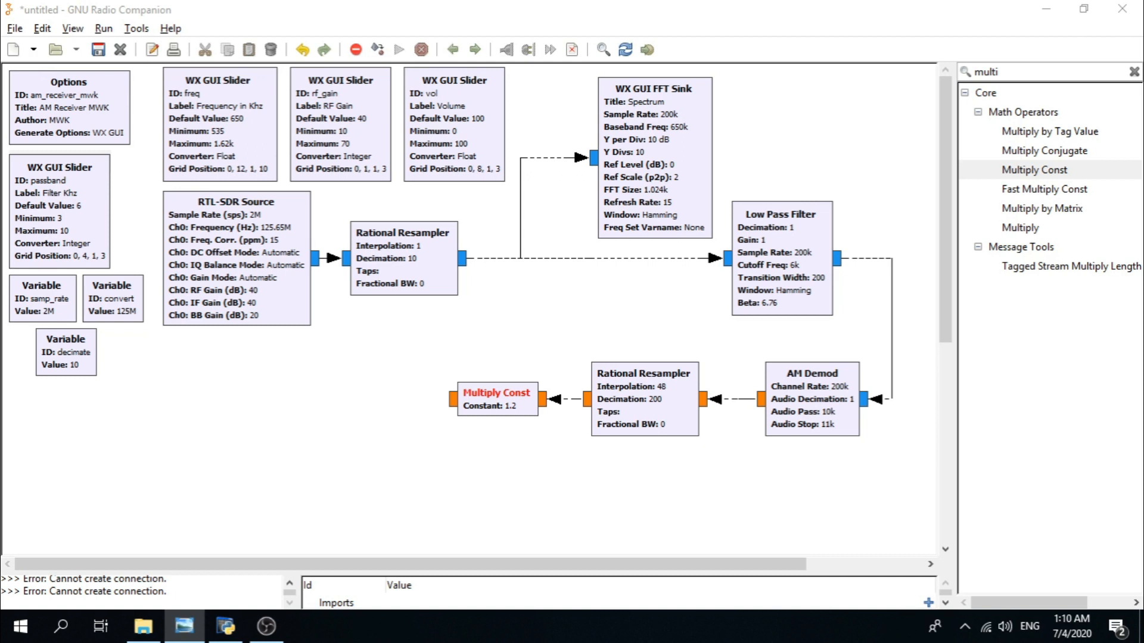
left_click(1026, 70)
type("audio")
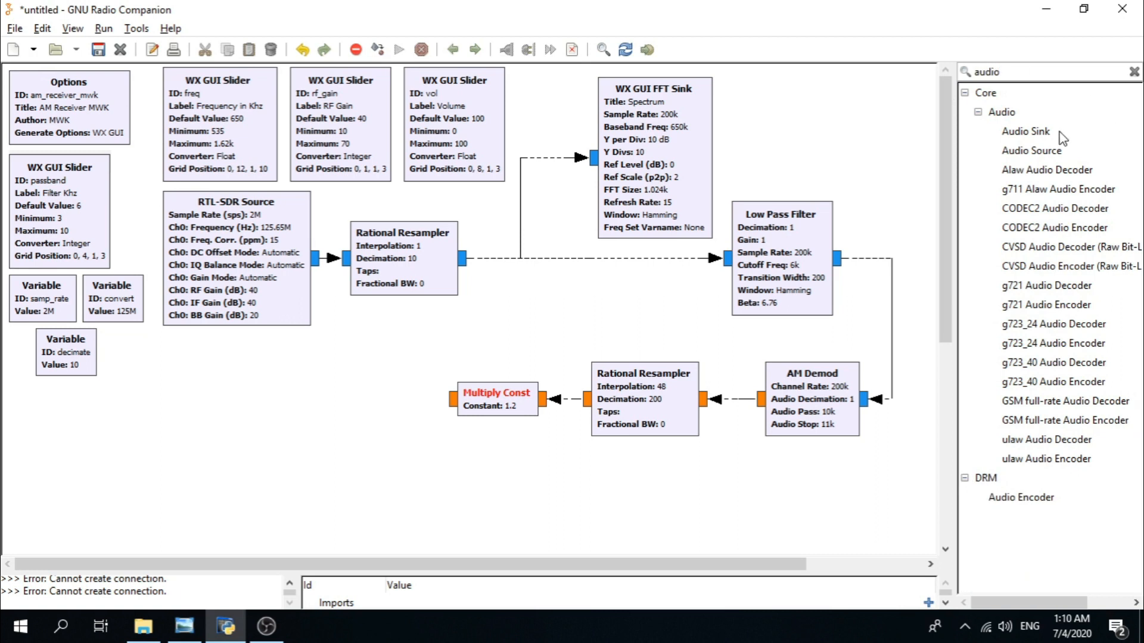
left_click_drag(1060, 137, 687, 500)
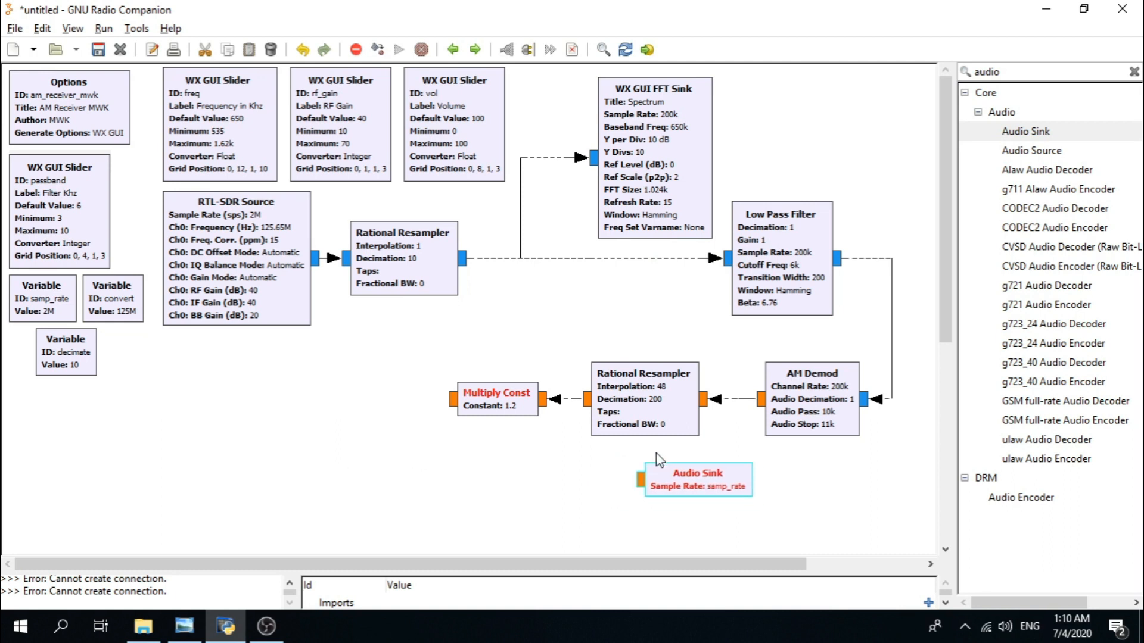
- Set the Audio Sink's sample rate to 48KHz and connect the Multiply Const's output to its input
double_click(696, 480)
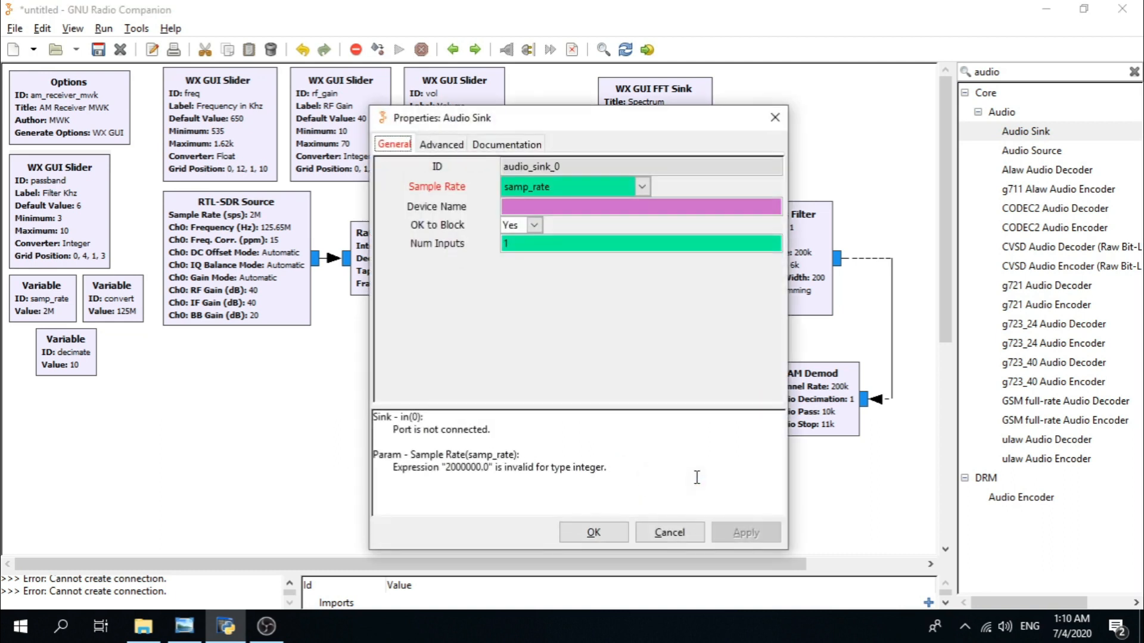
left_click(643, 187)
left_click(541, 304)
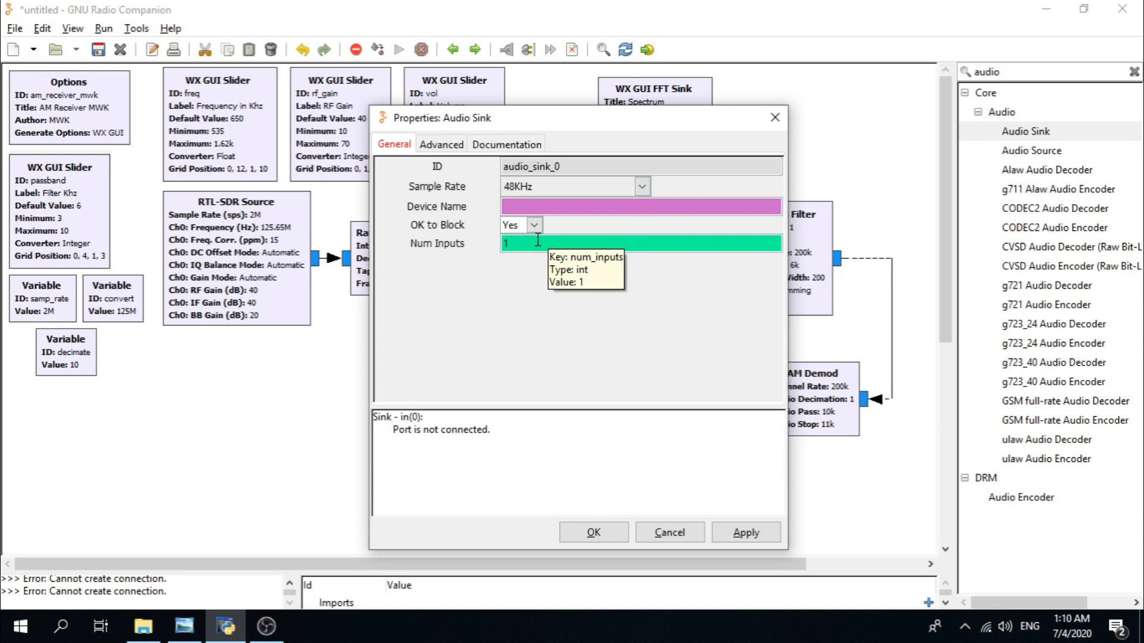
left_click(593, 533)
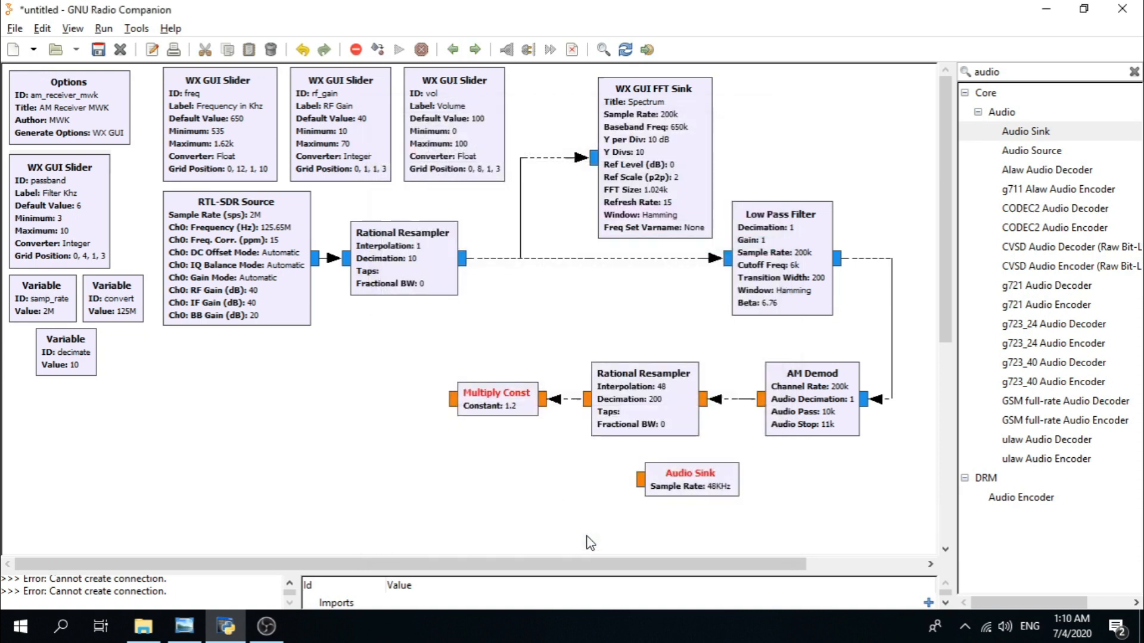
left_click(451, 399)
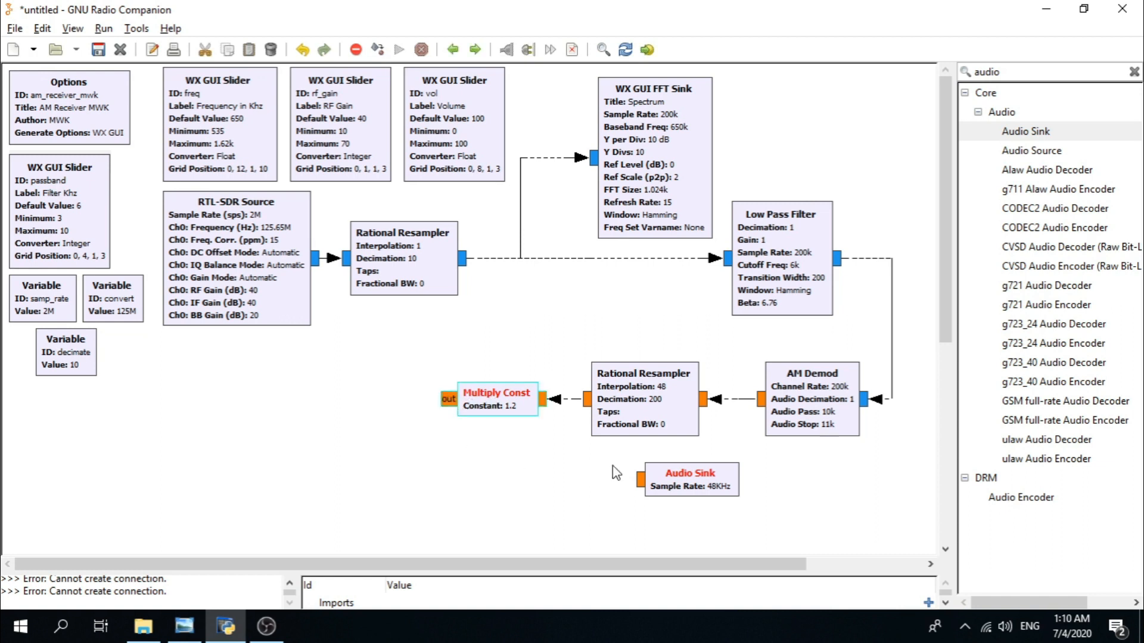
left_click(640, 481)
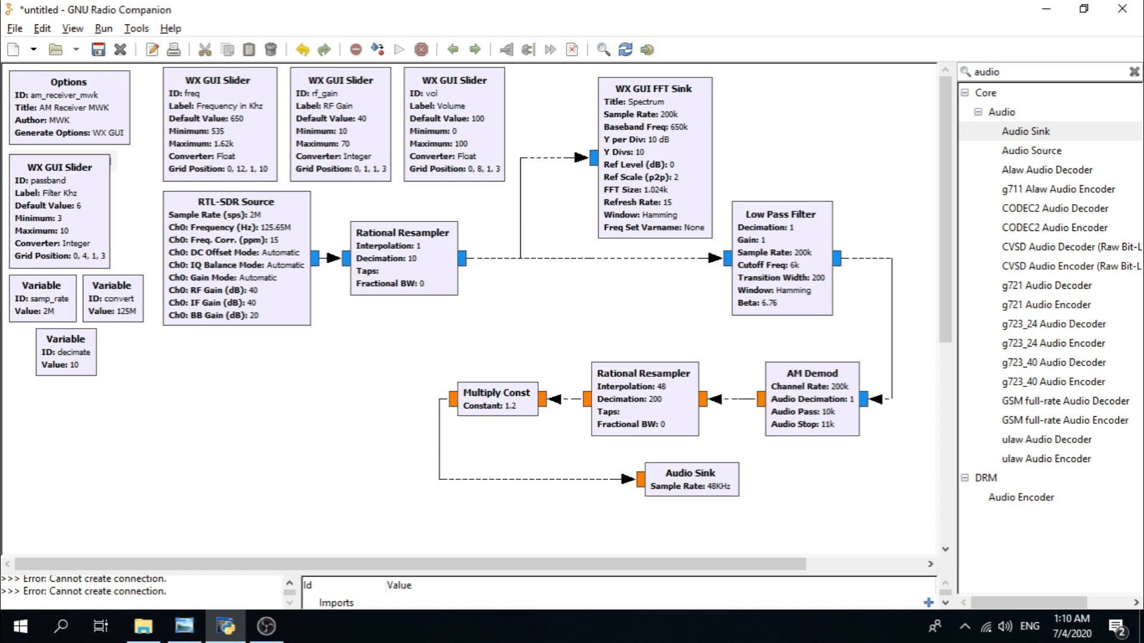
- Search the block library for wx gui ff and add a second WX GUI FFT Sink below the RTL-SDR Source
key("alt+Tab")
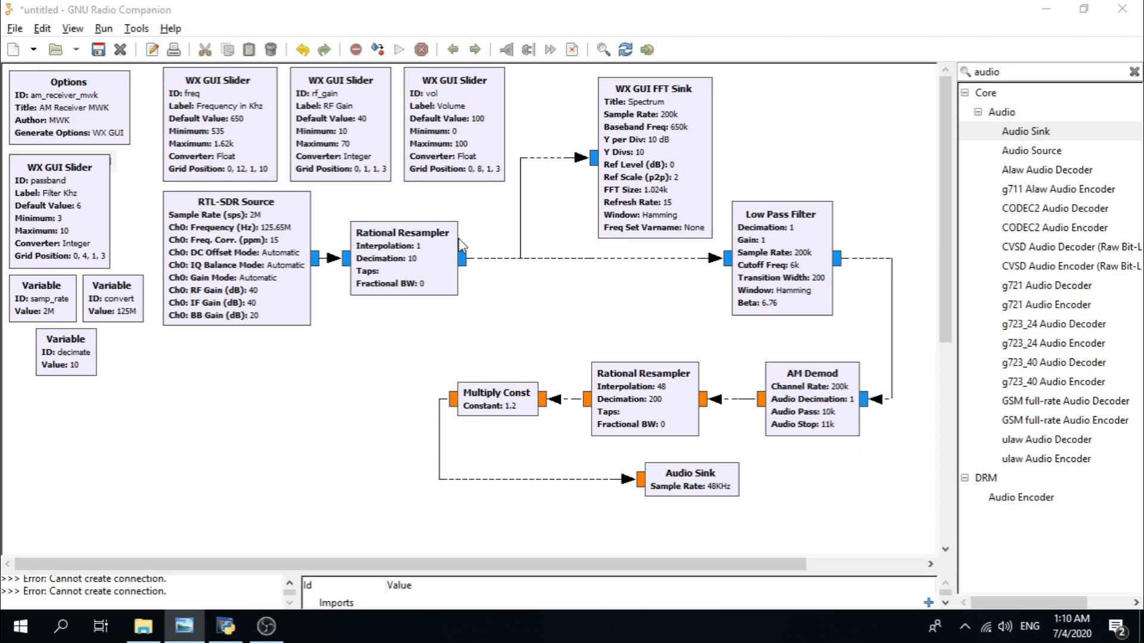
left_click(1022, 70)
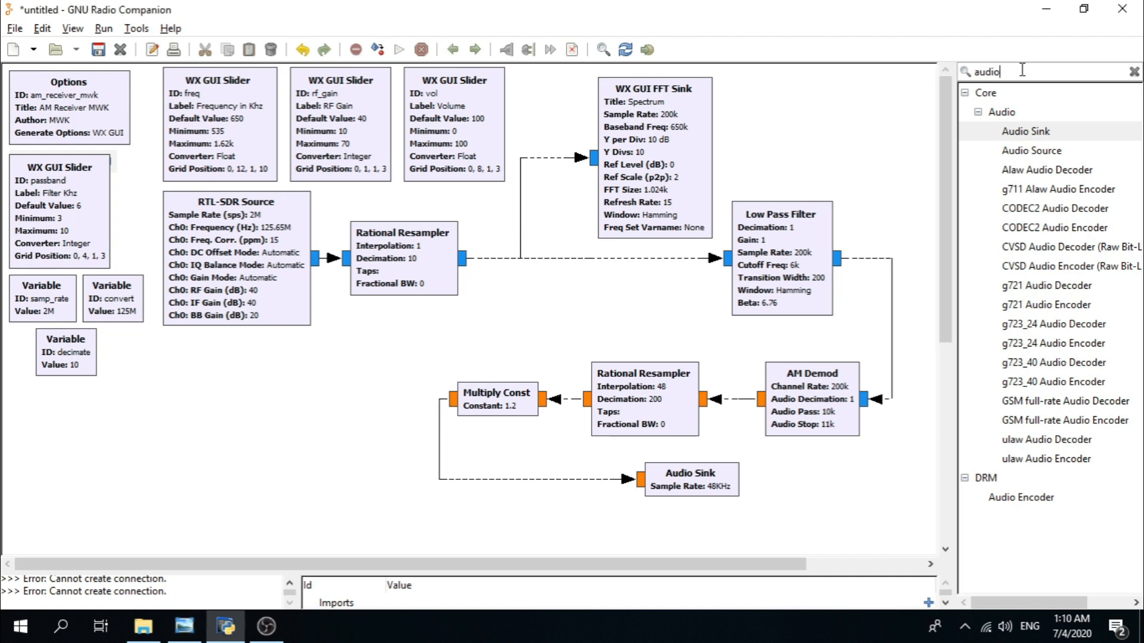
type("wx")
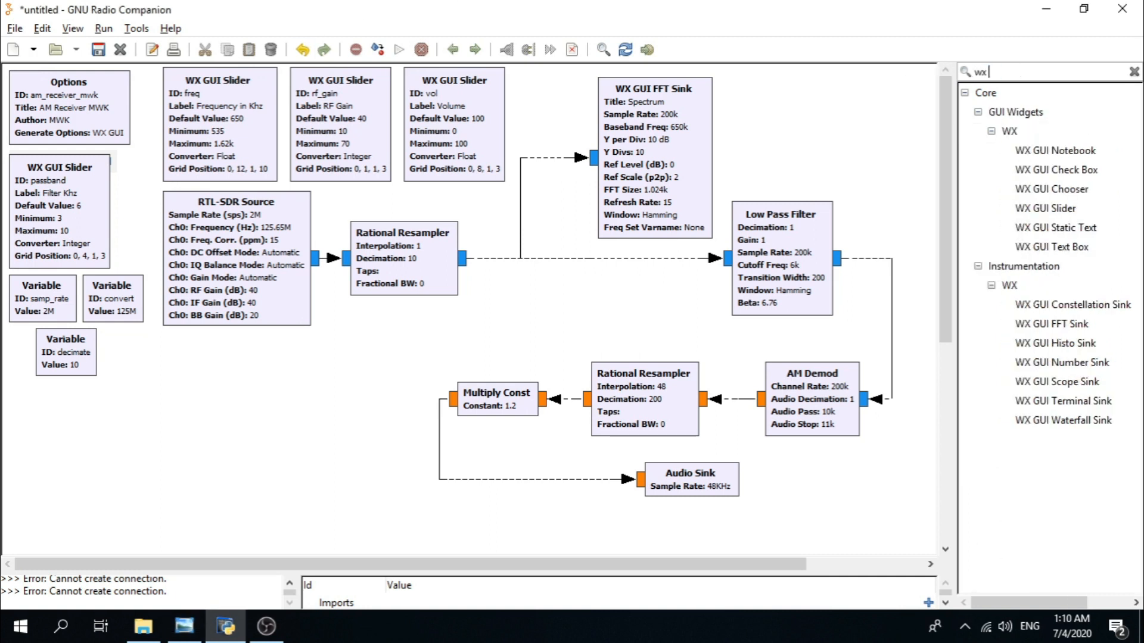
type(" gui ff")
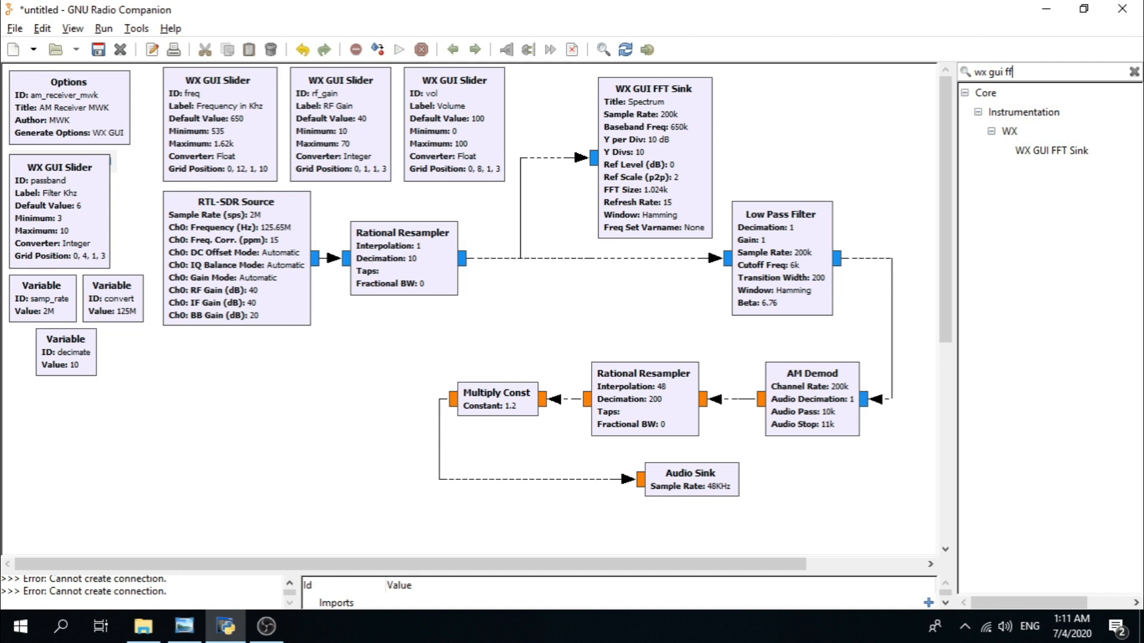
left_click_drag(1067, 151, 293, 430)
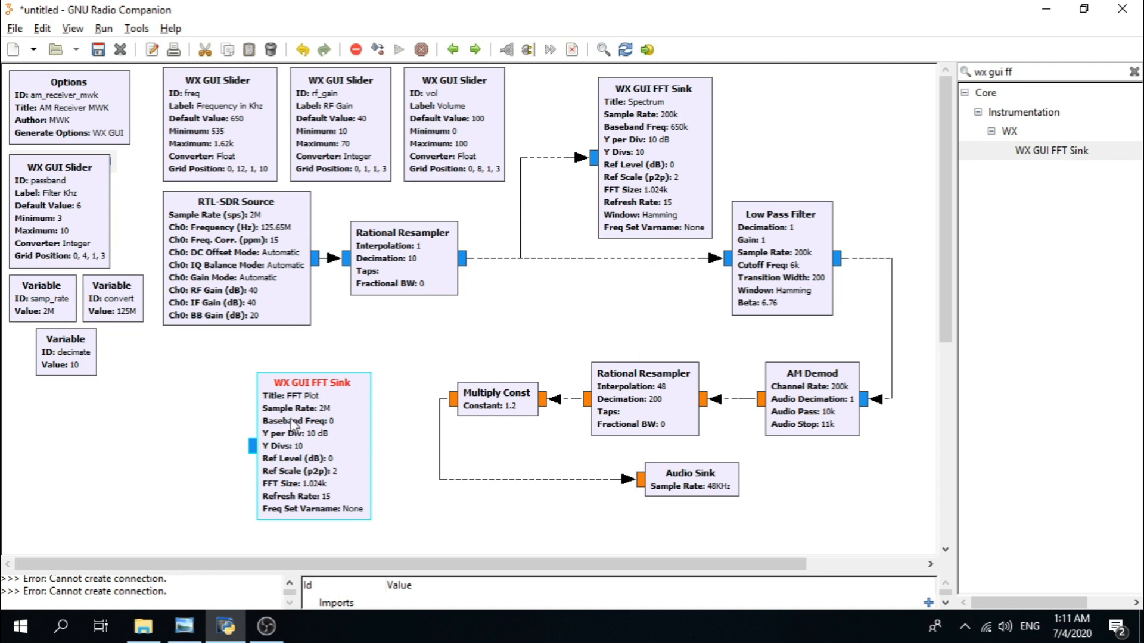
- Open the new WX GUI FFT Sink's properties, enlarge the dialog and set the title to MWK AM Receiver
double_click(301, 425)
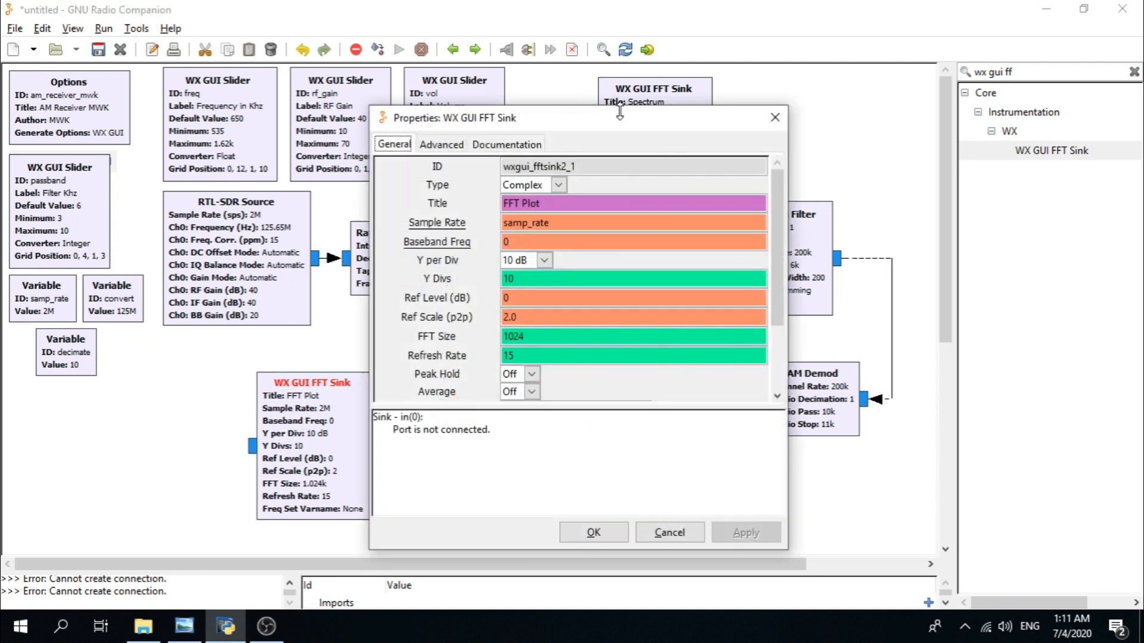
left_click_drag(619, 107, 629, 13)
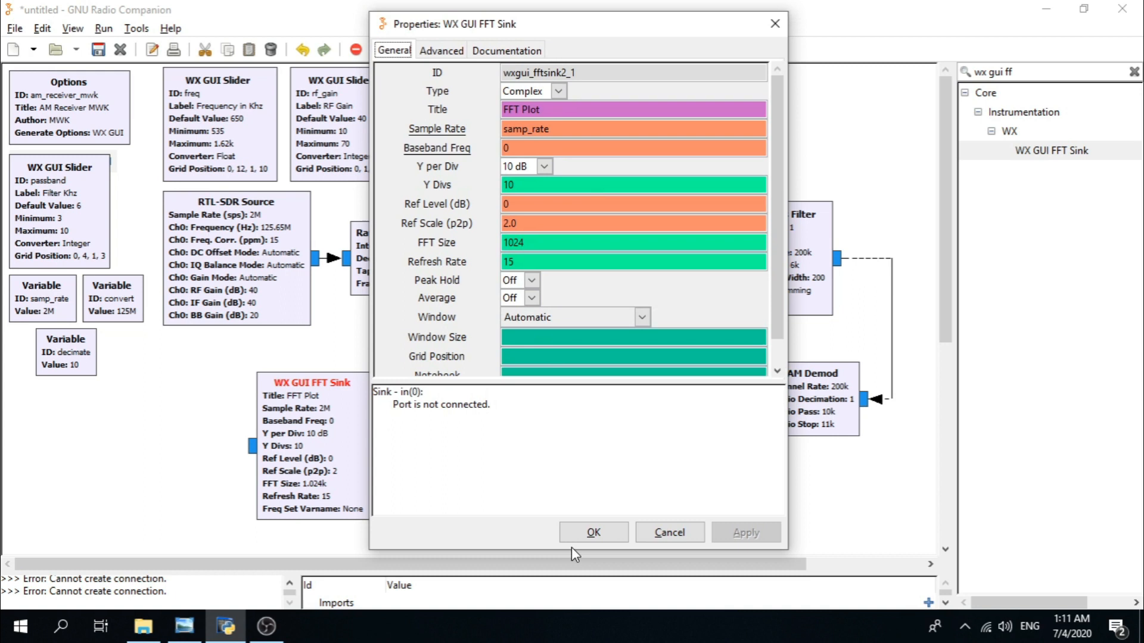
left_click_drag(571, 546, 571, 577)
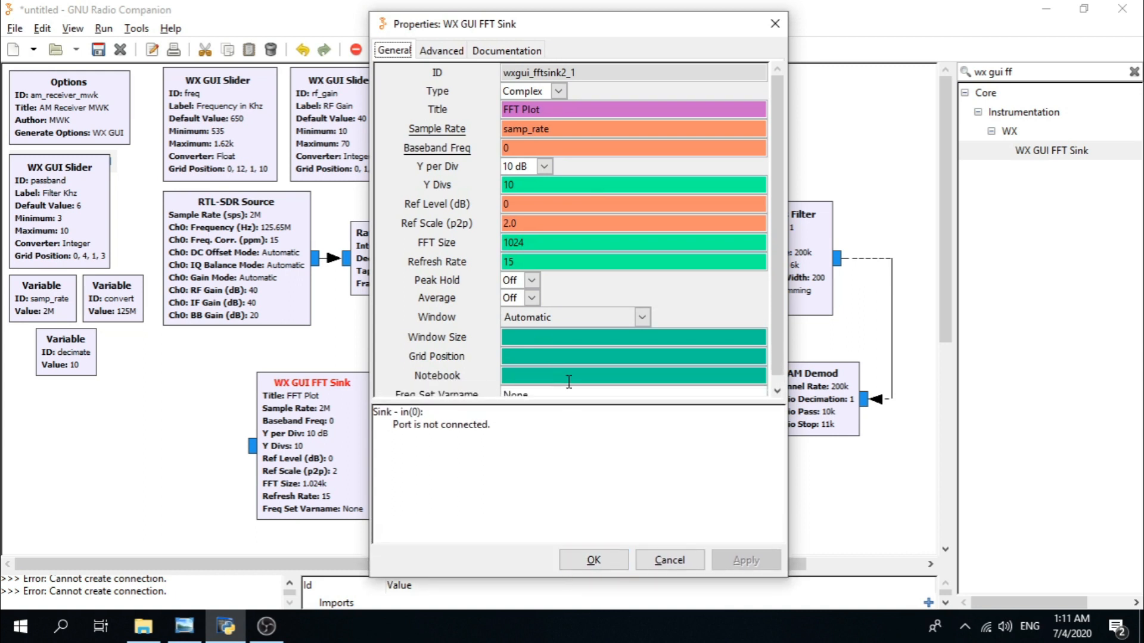
triple_click(550, 113)
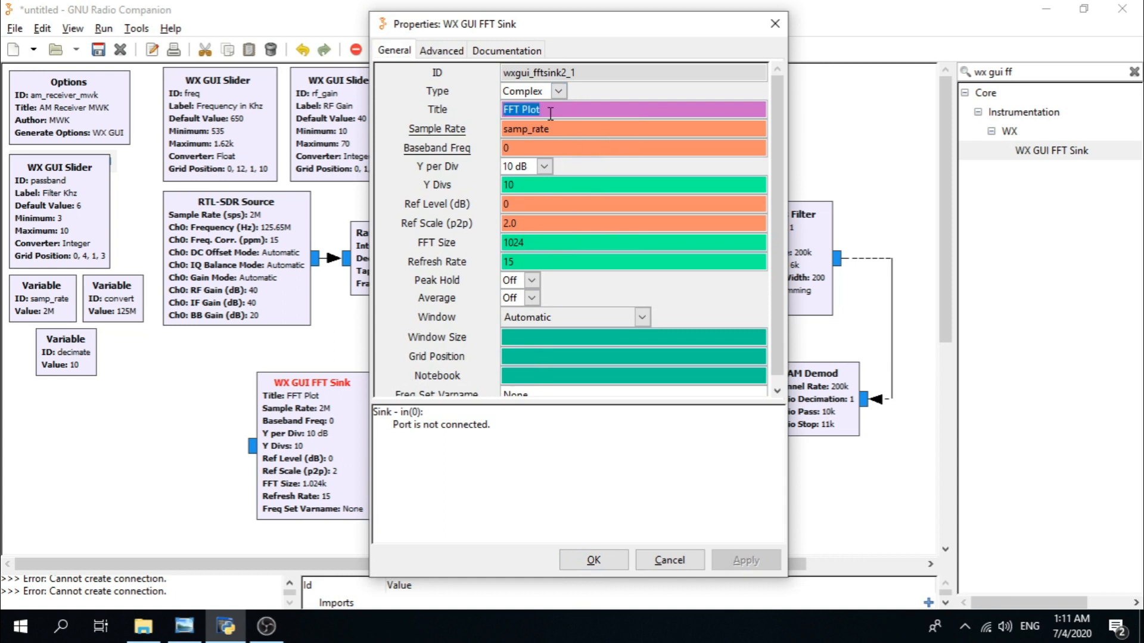
type("M")
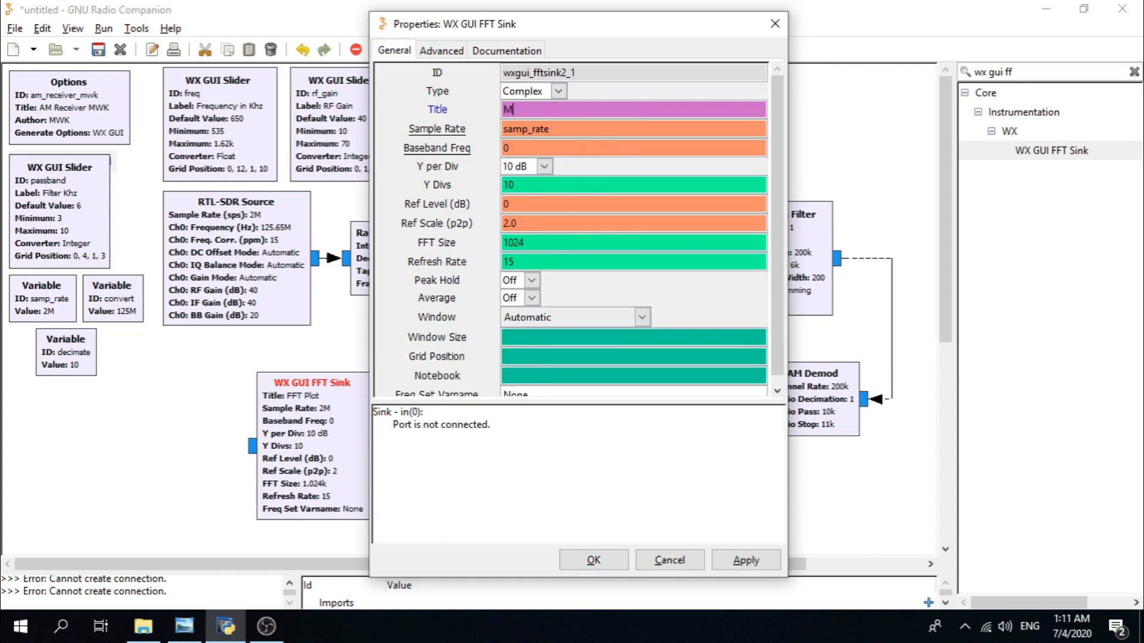
type("WK AM ")
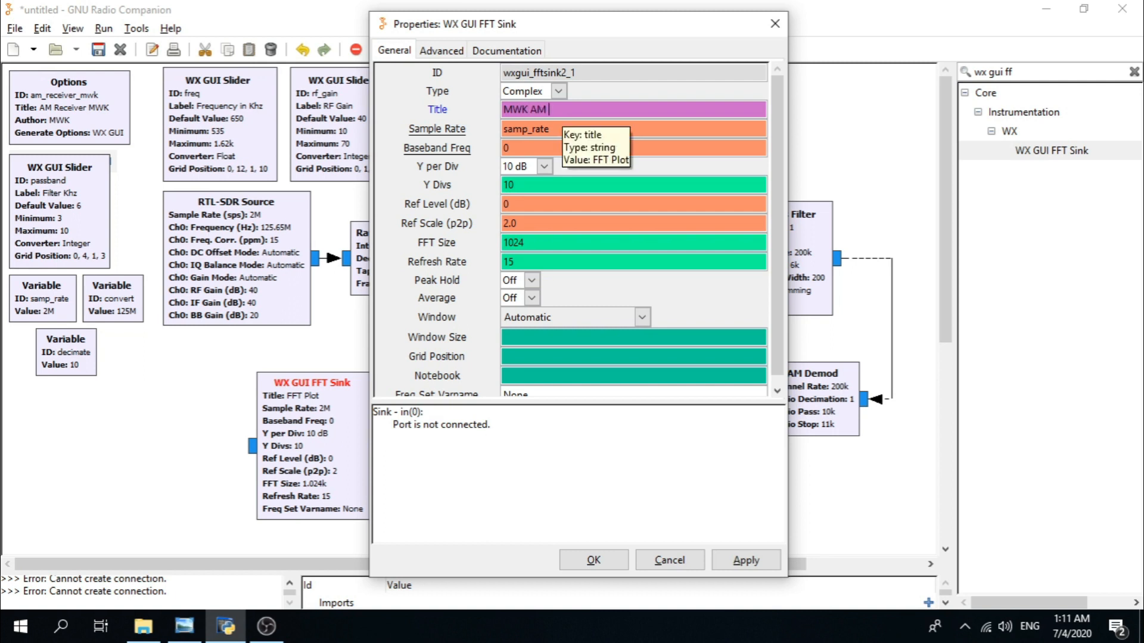
type("Receiver")
- Set the new FFT Sink's sample rate to samp_rate/decimate
left_click(571, 135)
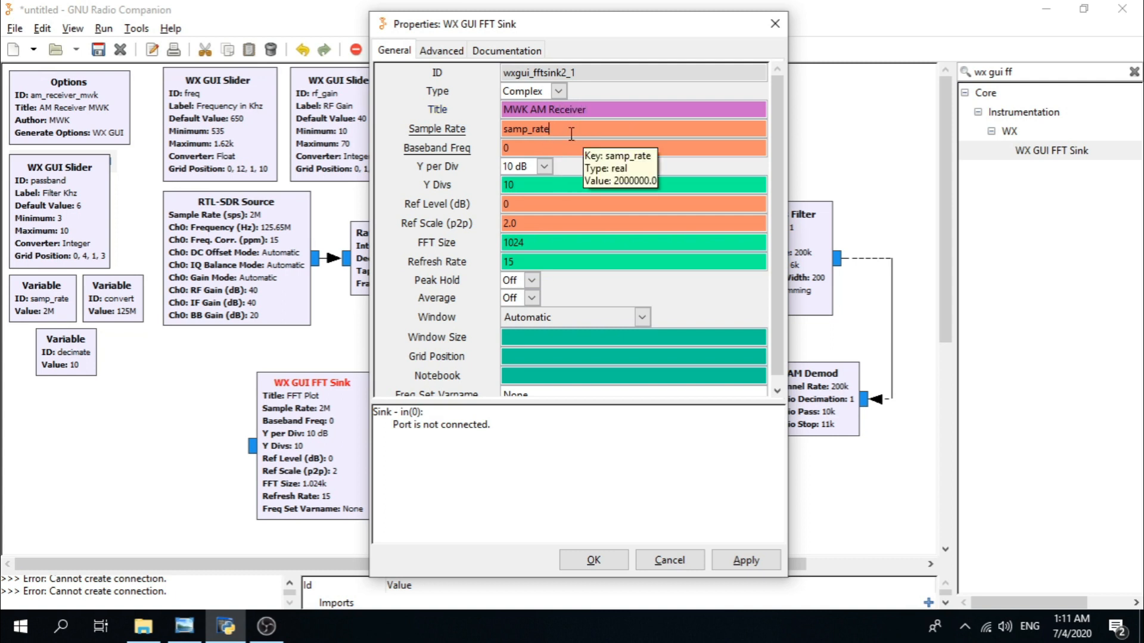
double_click(558, 128)
left_click(557, 127)
type("/")
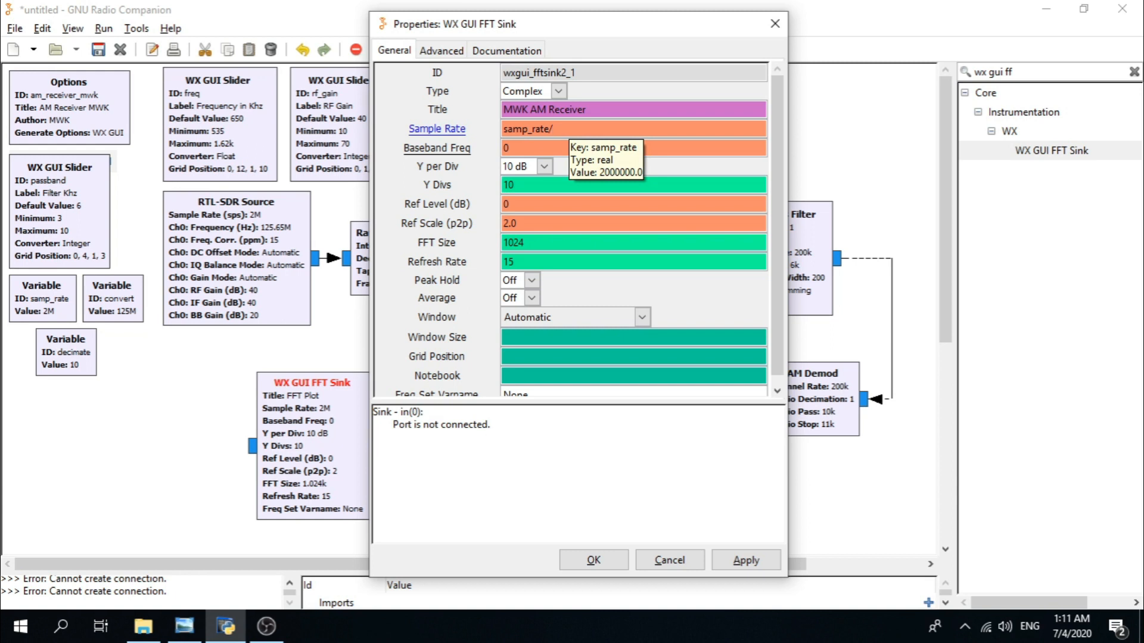
type("ate")
left_click_drag(604, 127, 416, 127)
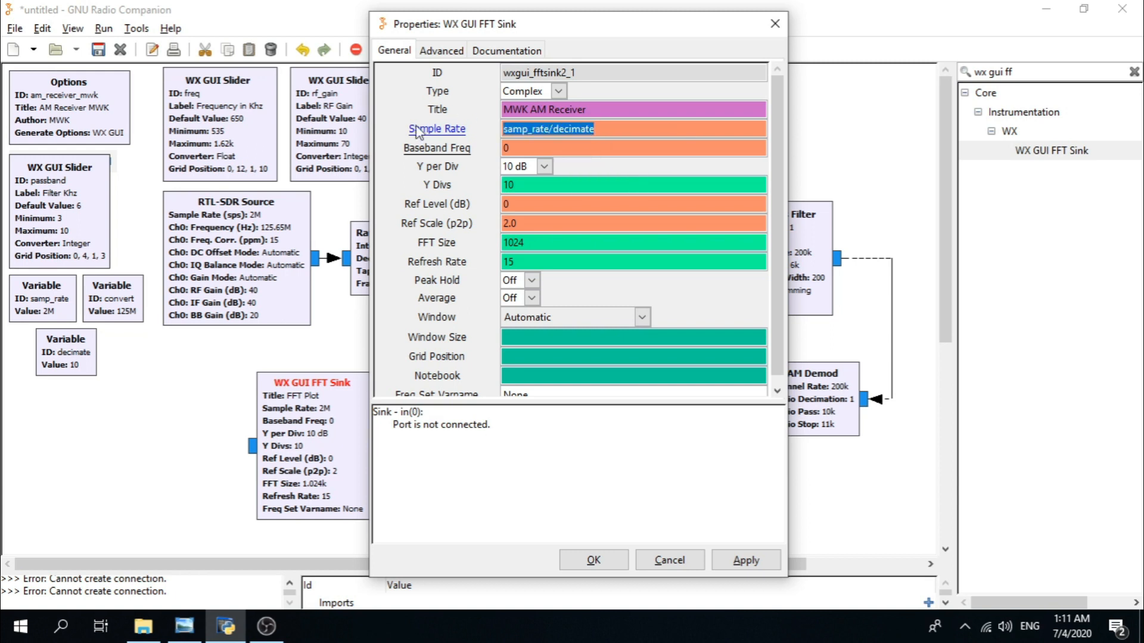
left_click(613, 130)
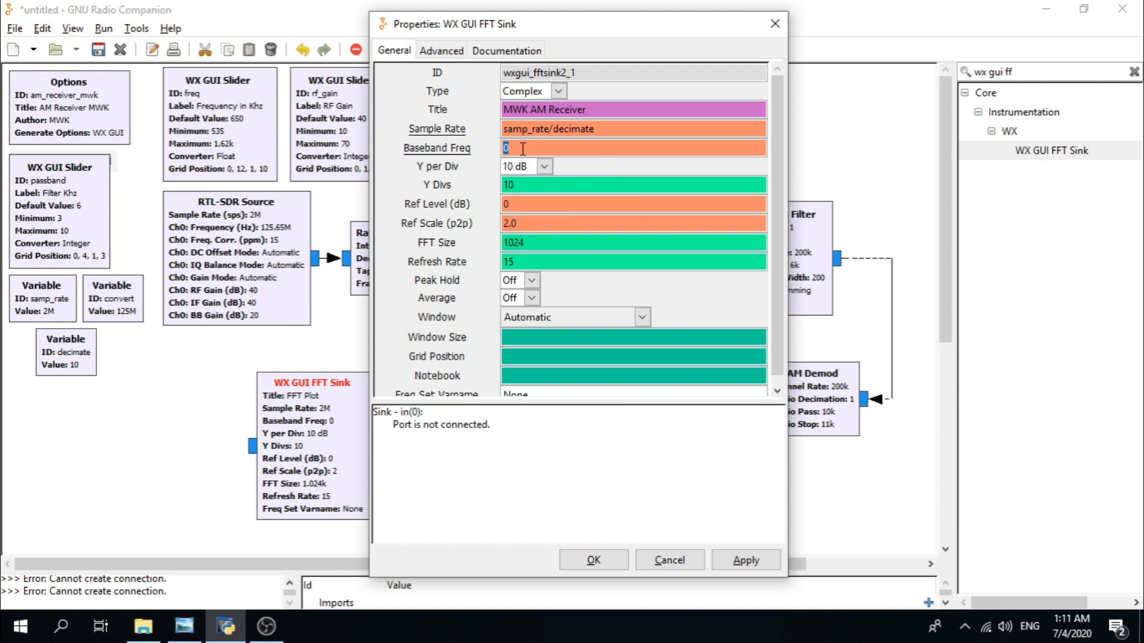
- Set the new FFT Sink's baseband frequency to freq*1000 and accept its properties
type("freq*")
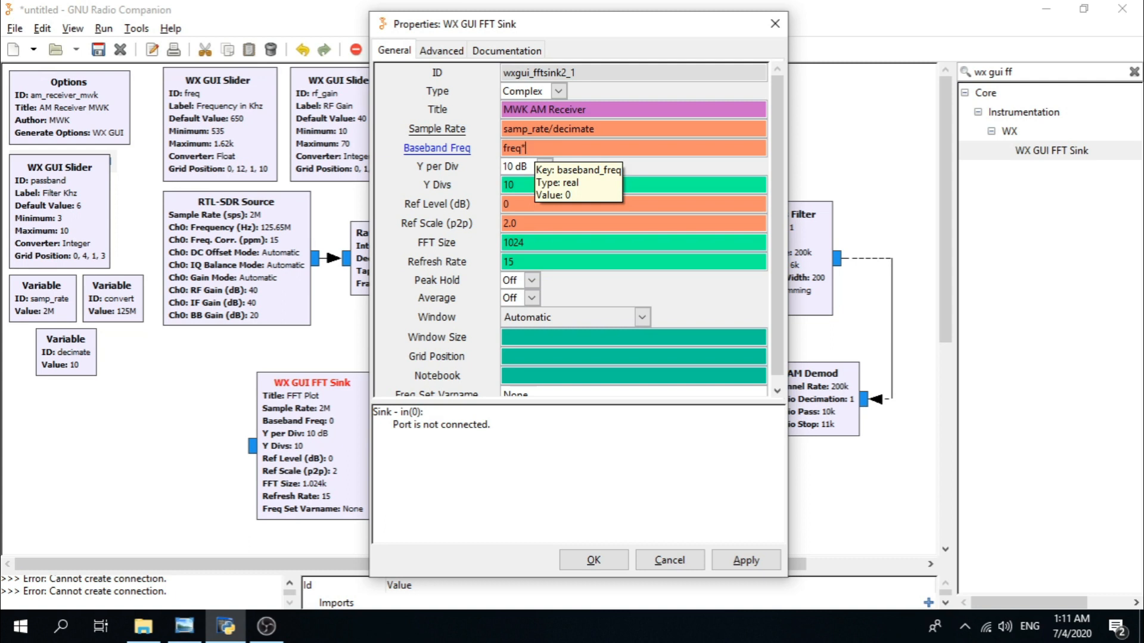
type("1000")
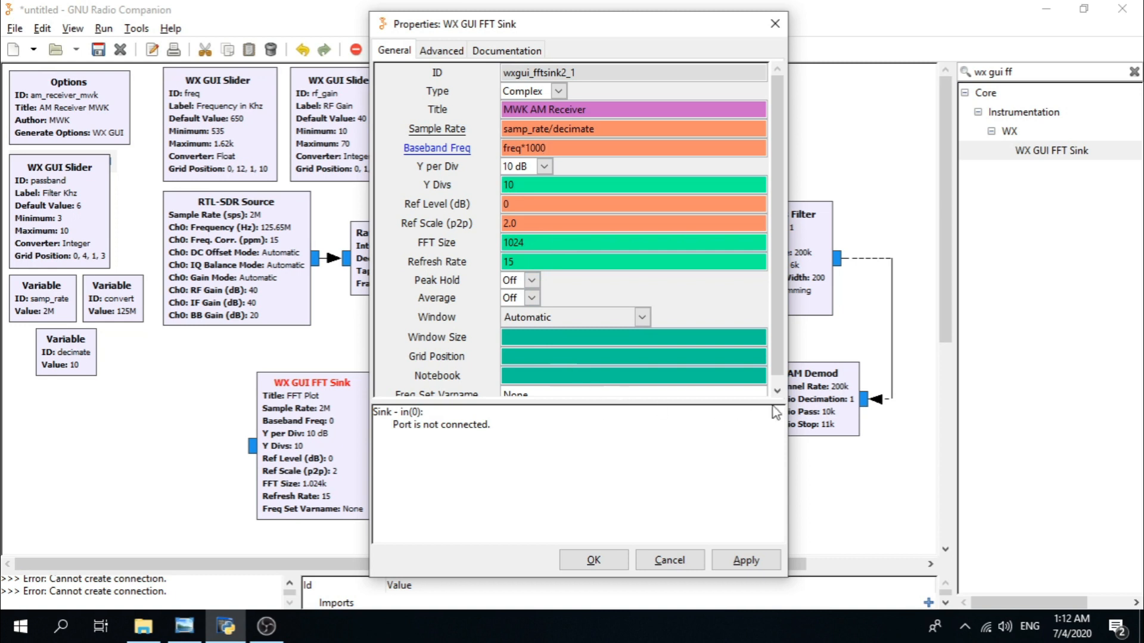
left_click(598, 564)
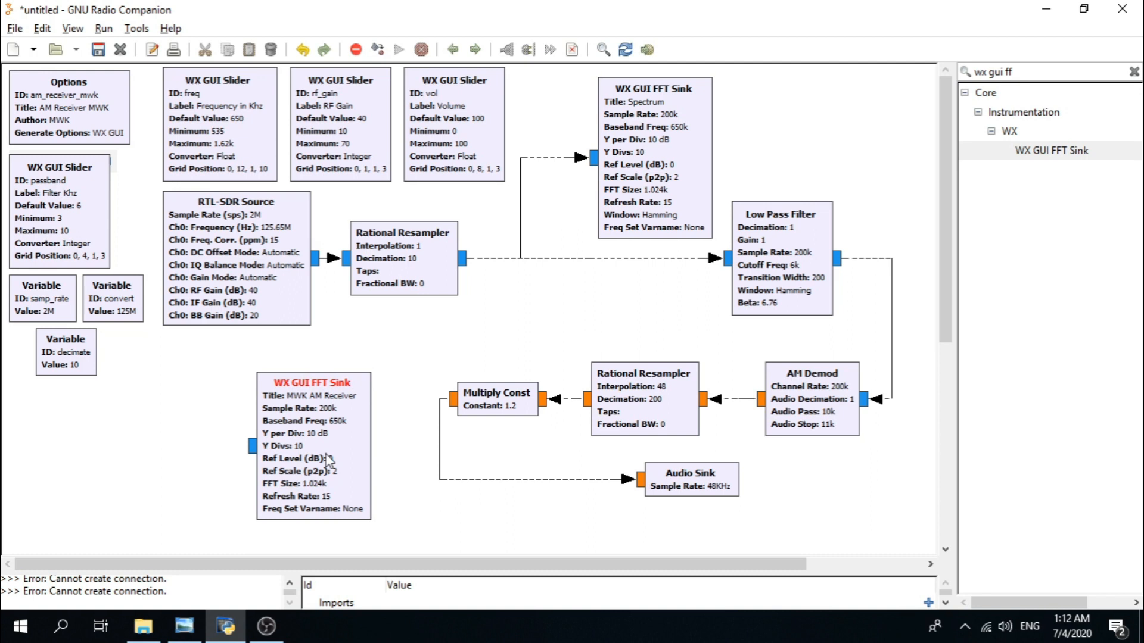
- Connect the Low Pass Filter's output to the second WX GUI FFT Sink and move that sink slightly upward
left_click(842, 266)
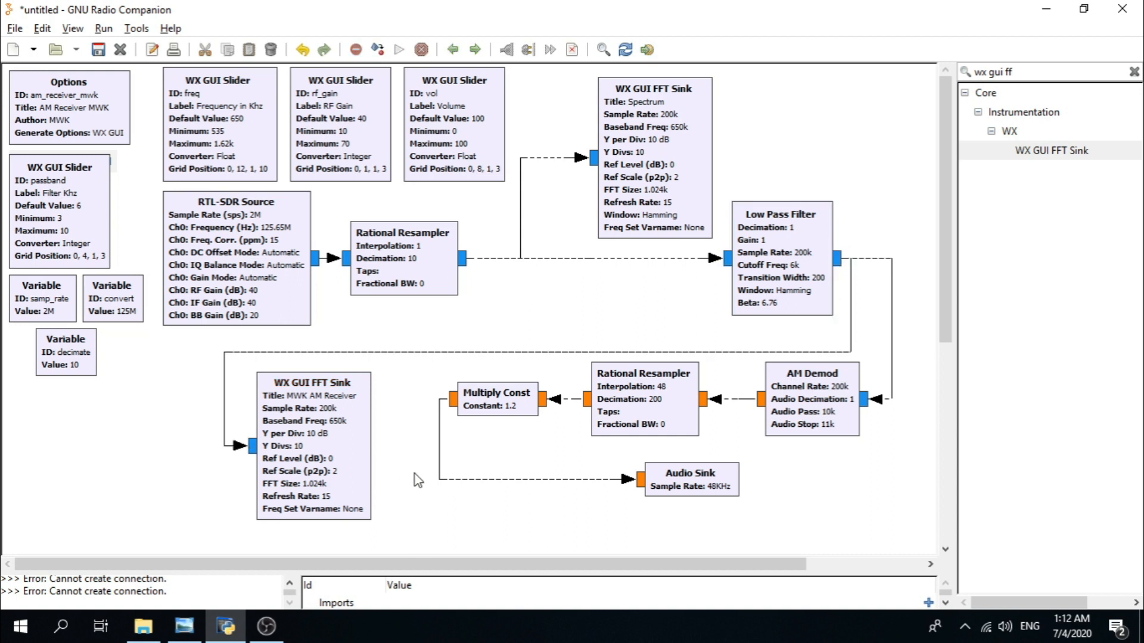
left_click_drag(322, 459, 315, 445)
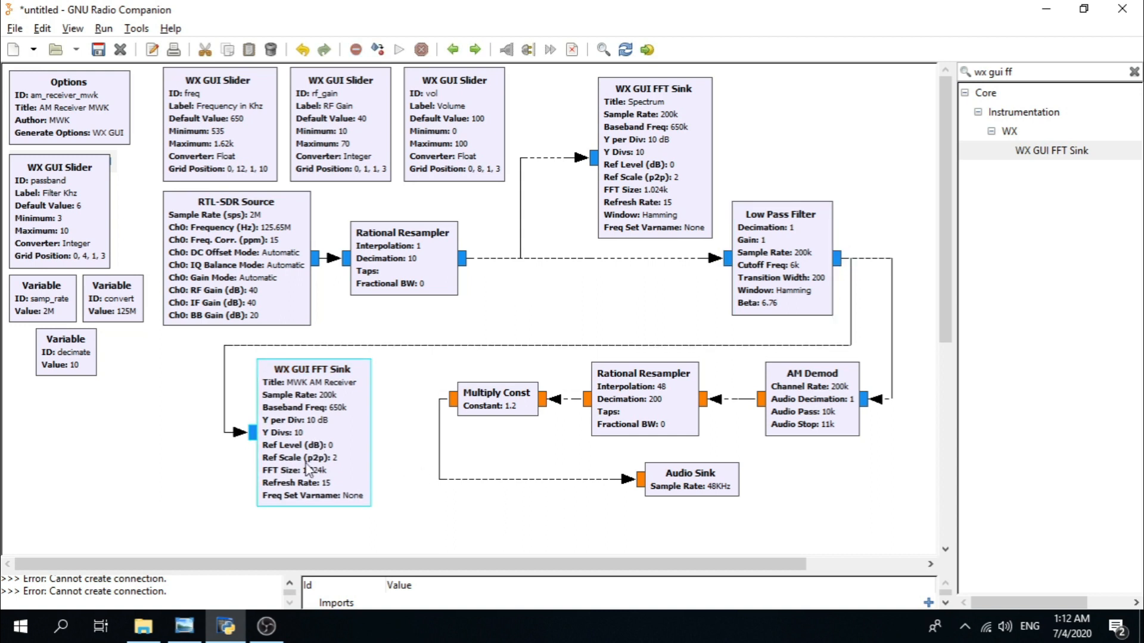
left_click(146, 493)
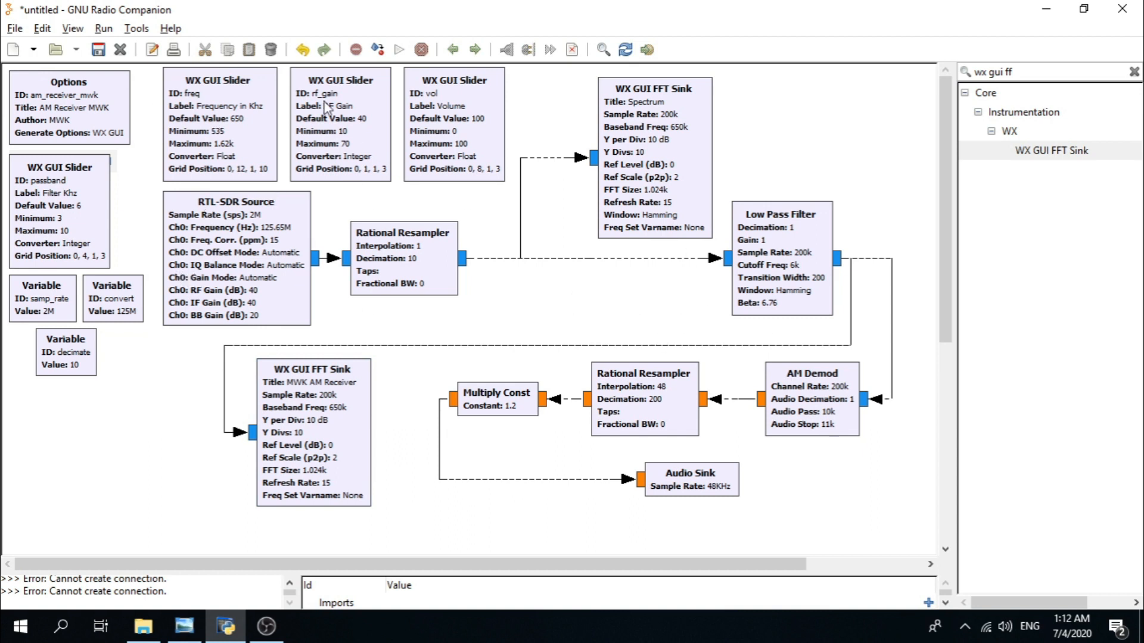
- Save the flowgraph to the Desktop as simple_am_receiver_MWK.grc
left_click(99, 49)
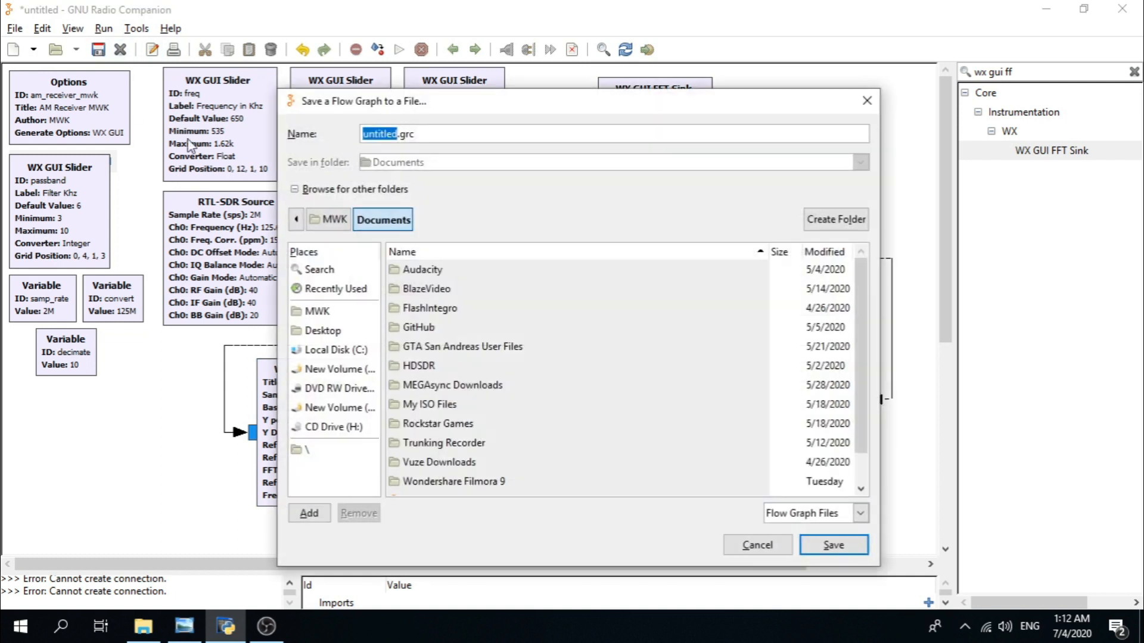
left_click(329, 329)
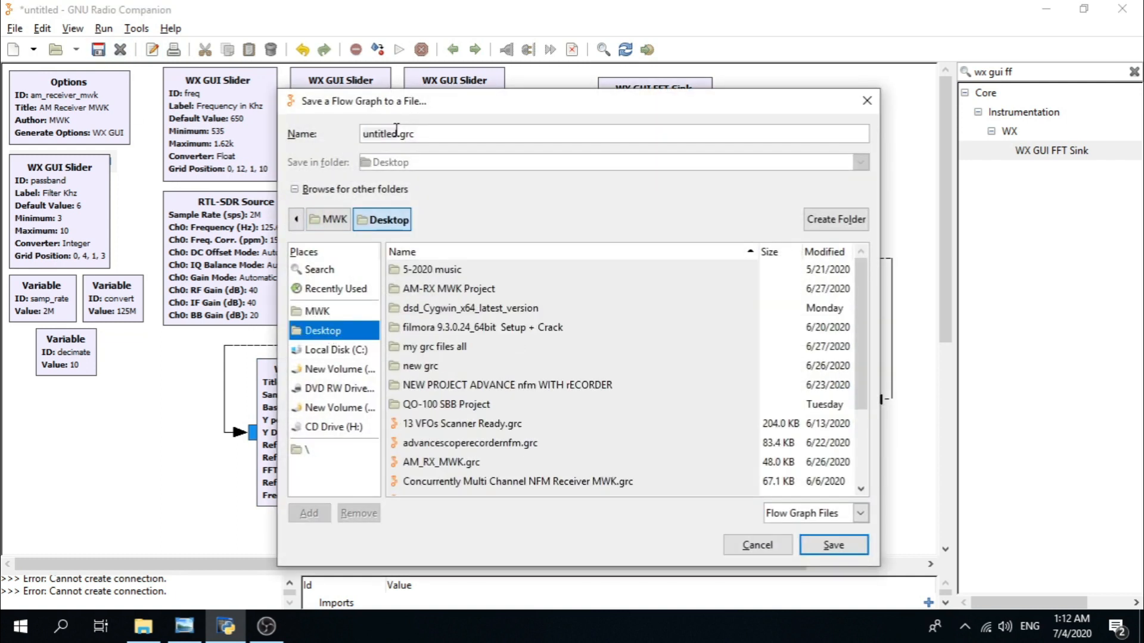
left_click_drag(395, 132, 296, 138)
type("simple_am_receive")
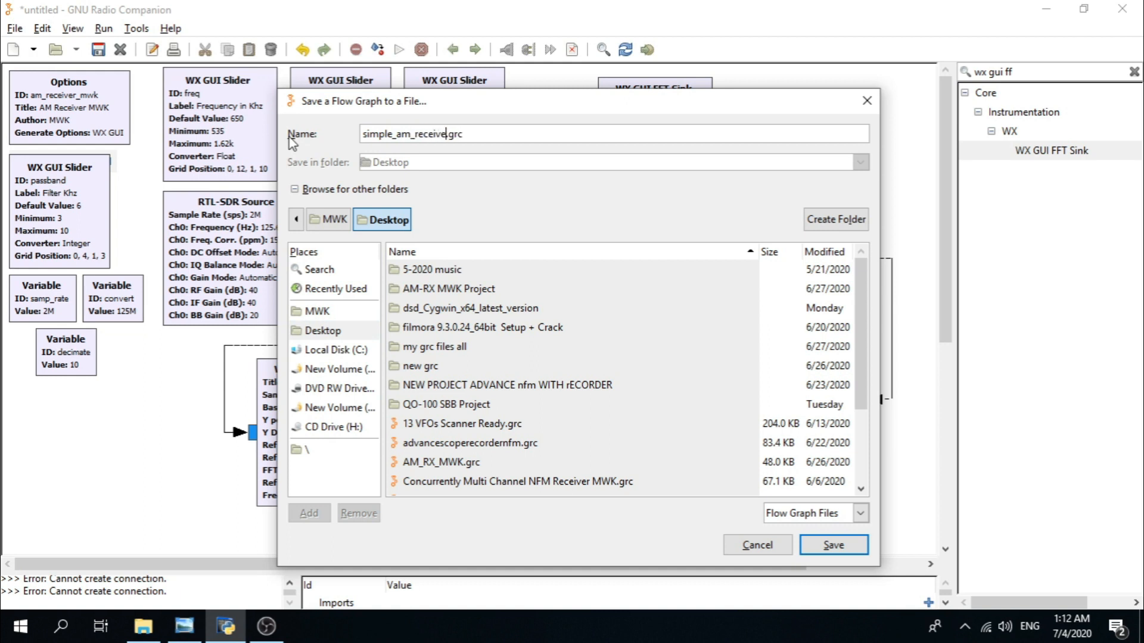
type("MWK")
left_click(832, 545)
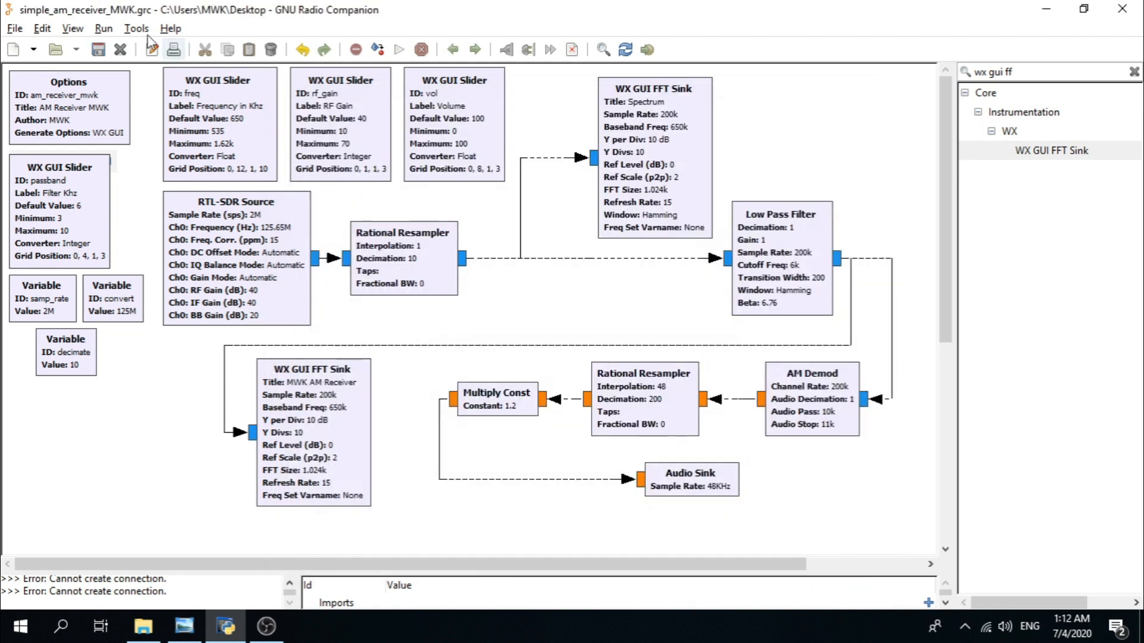
- Generate the flowgraph's Python script and highlight its file name in the console output
left_click(377, 50)
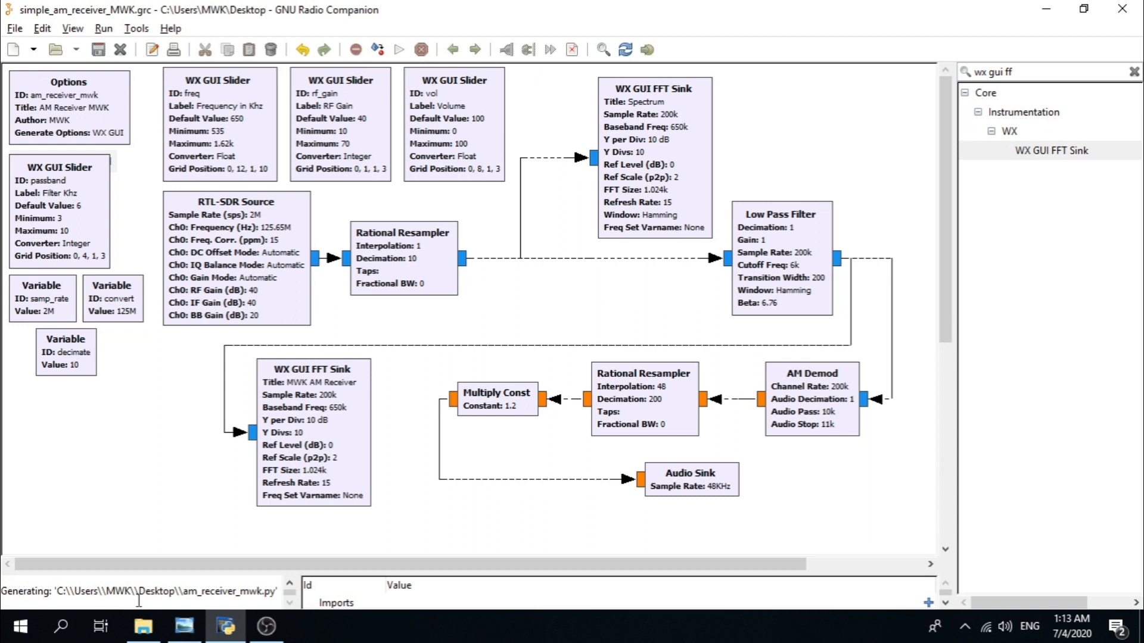
left_click_drag(183, 590, 278, 599)
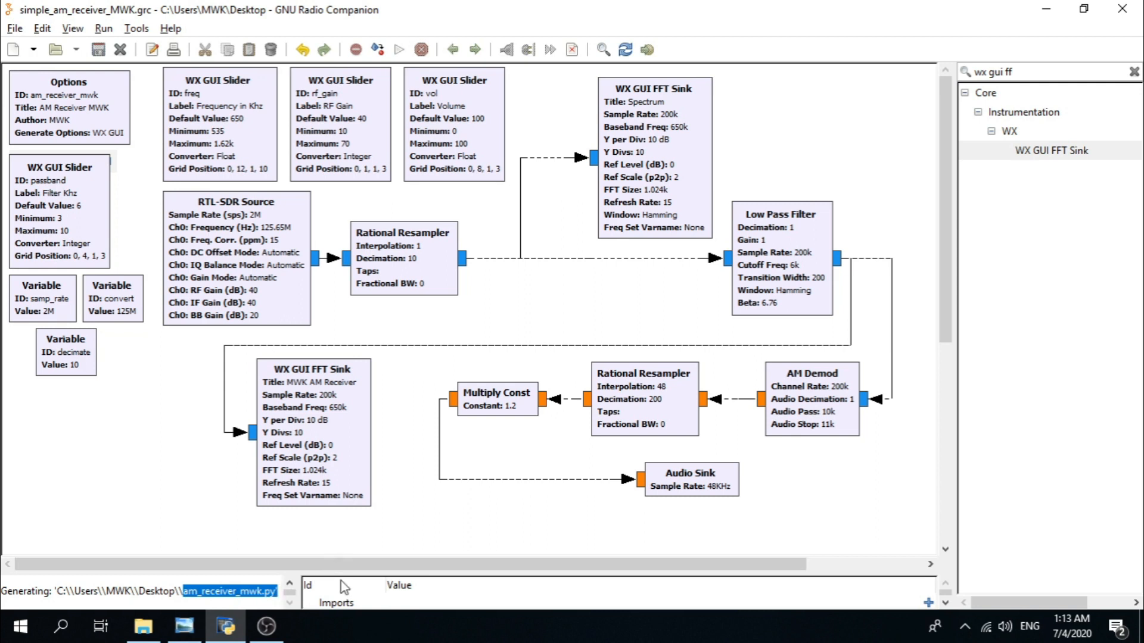
- Enlarge the console and variables area below the flowgraph canvas and clear the highlighted console text
left_click_drag(344, 574, 360, 532)
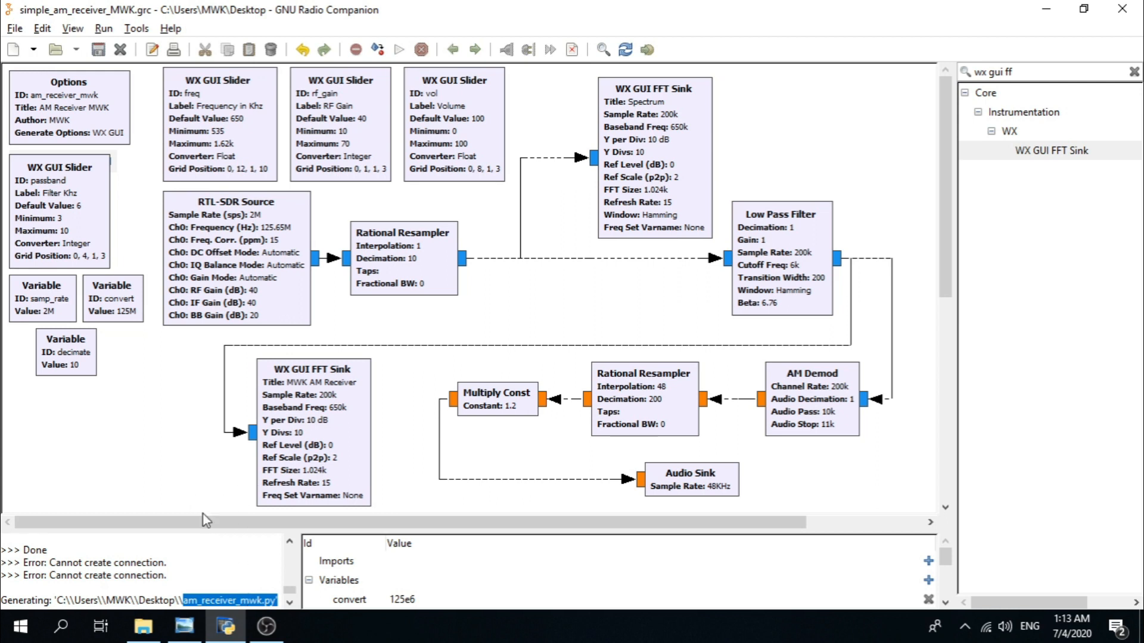
left_click(271, 600)
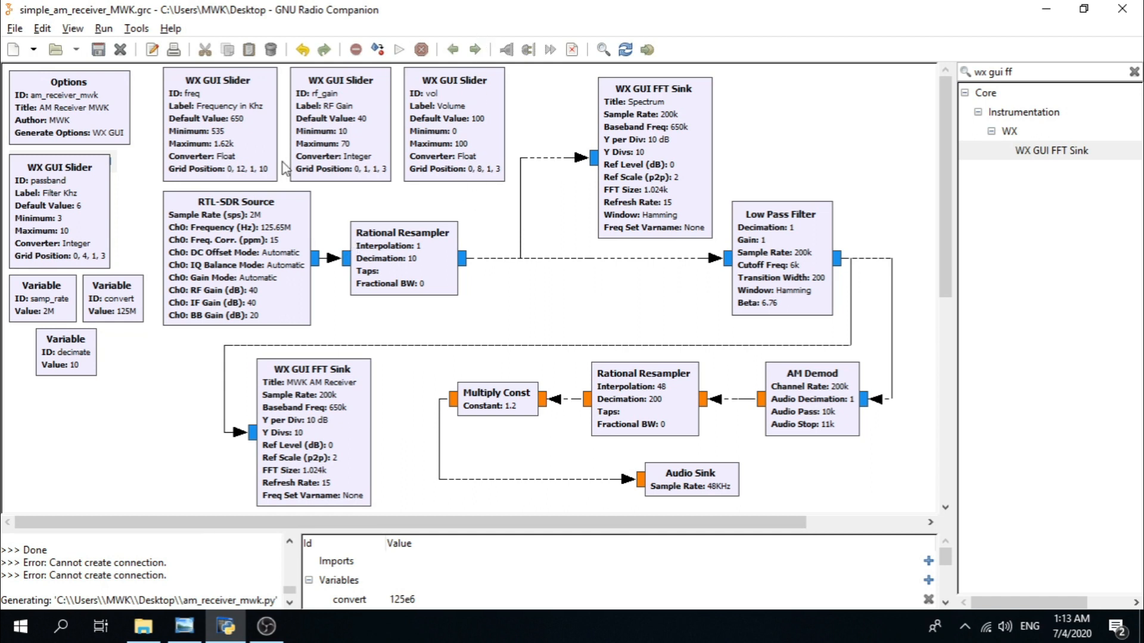
- Run the flowgraph and maximize the AM Receiver MWK window
left_click(398, 50)
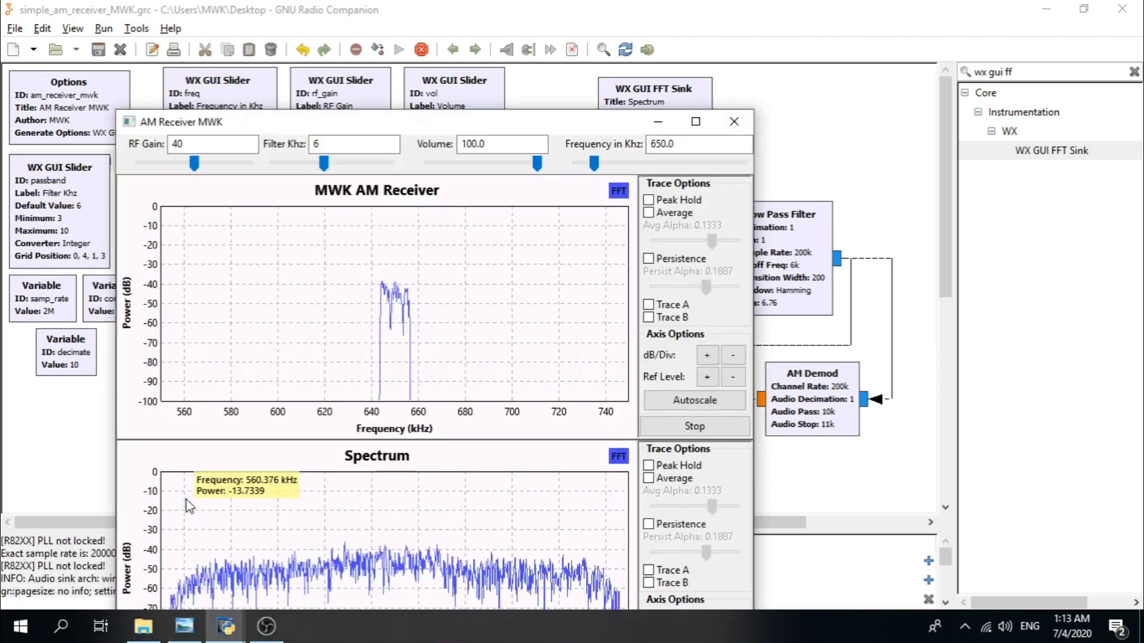
left_click_drag(698, 127, 717, 71)
left_click(714, 65)
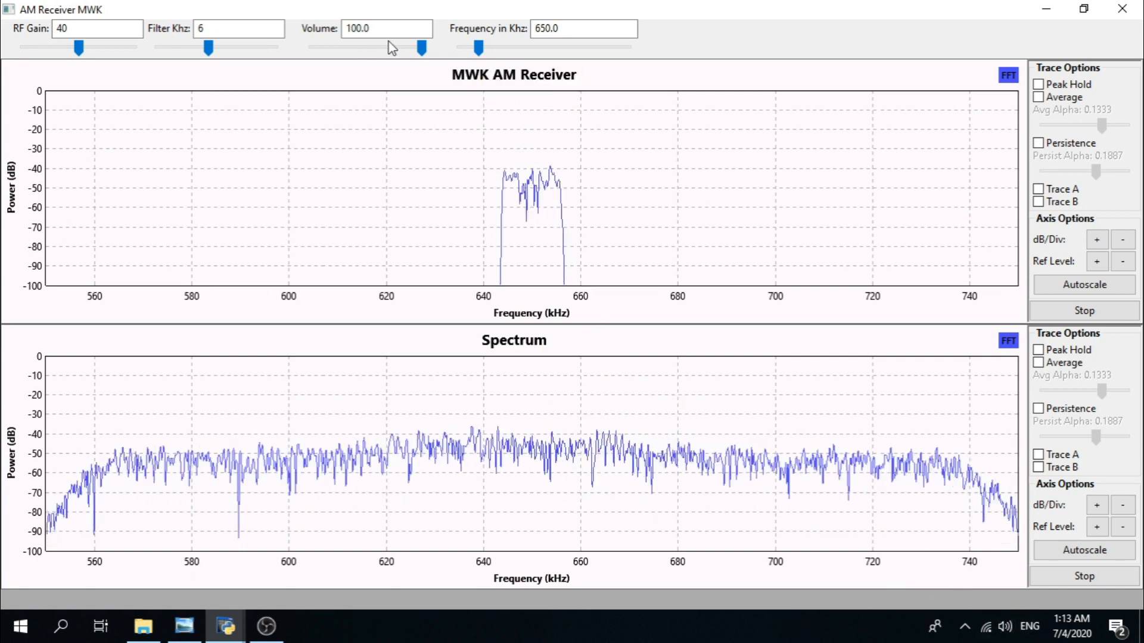
- Tune the receiver frequency upward in small increments to 975.51 kHz
left_click_drag(479, 47, 482, 45)
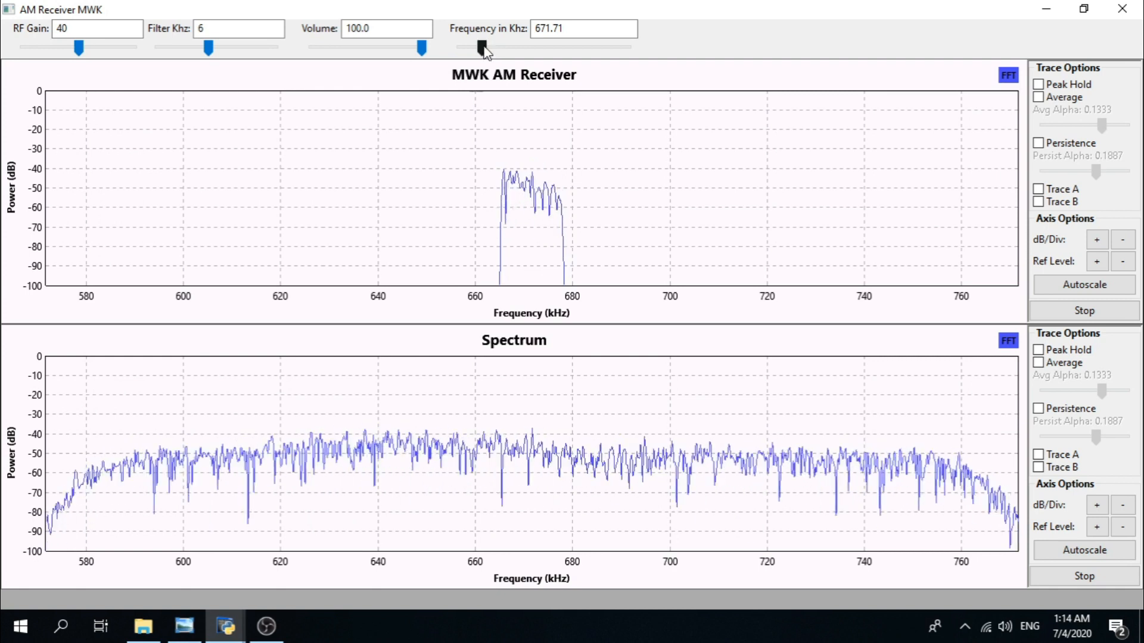
left_click(486, 47)
key("Right")
key("Right")
key("Right")
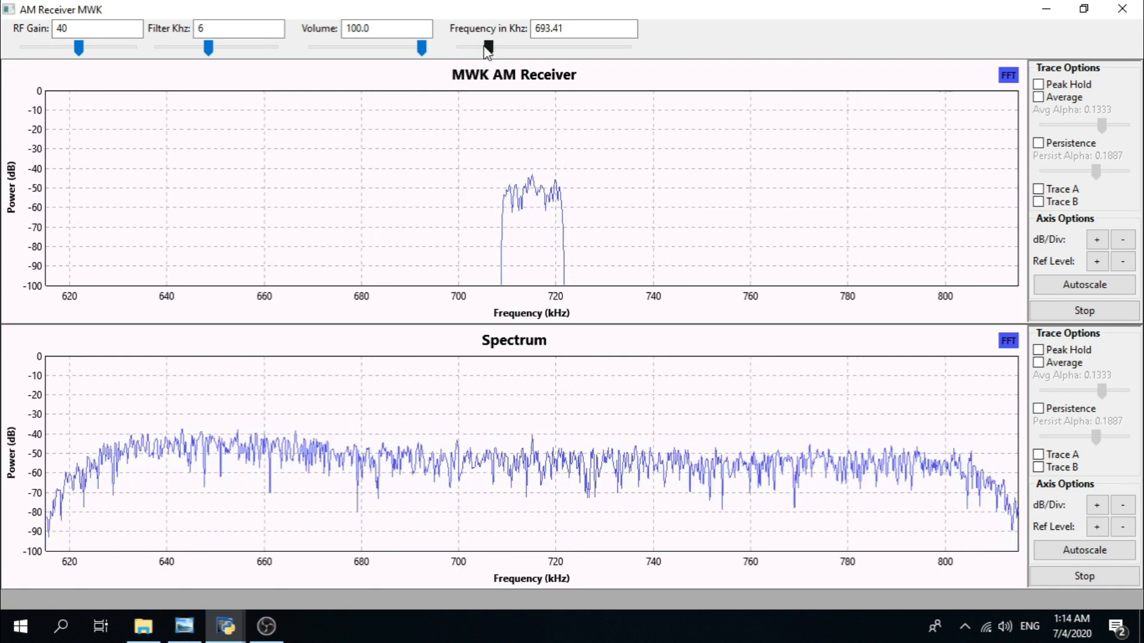
key("Right")
key("Right")
key("Right")
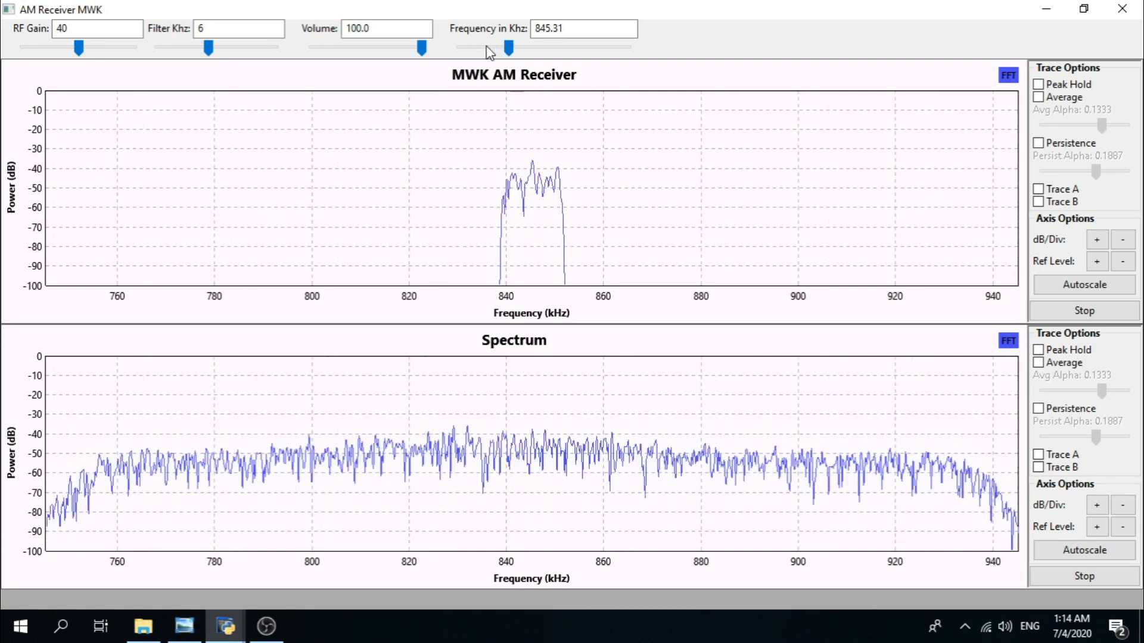
key("Right")
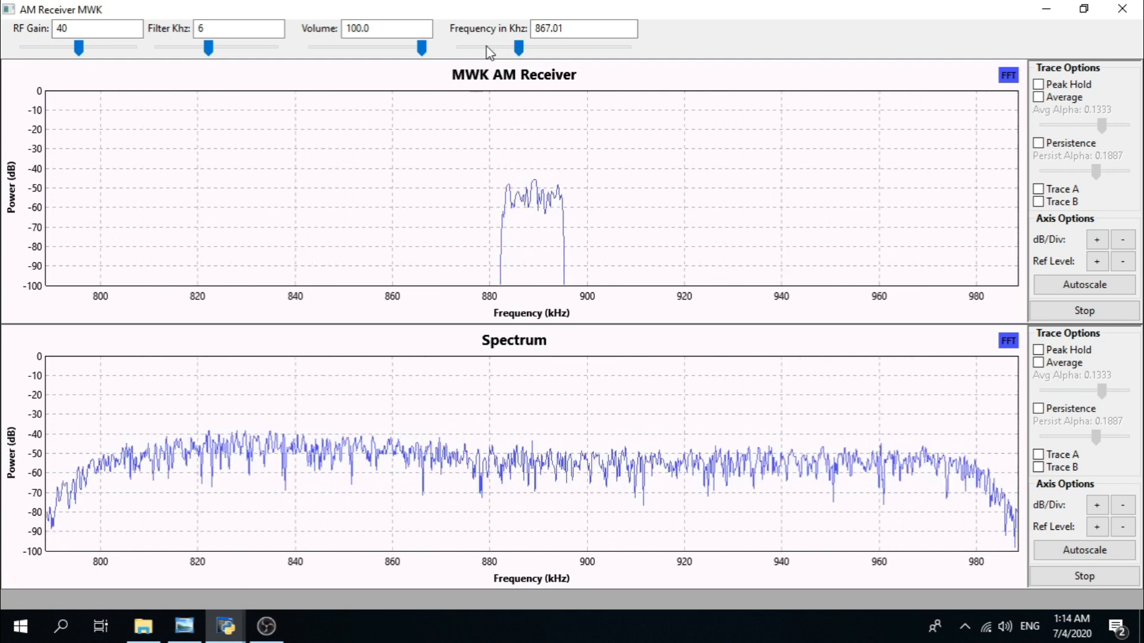
key("Right")
key("Right")
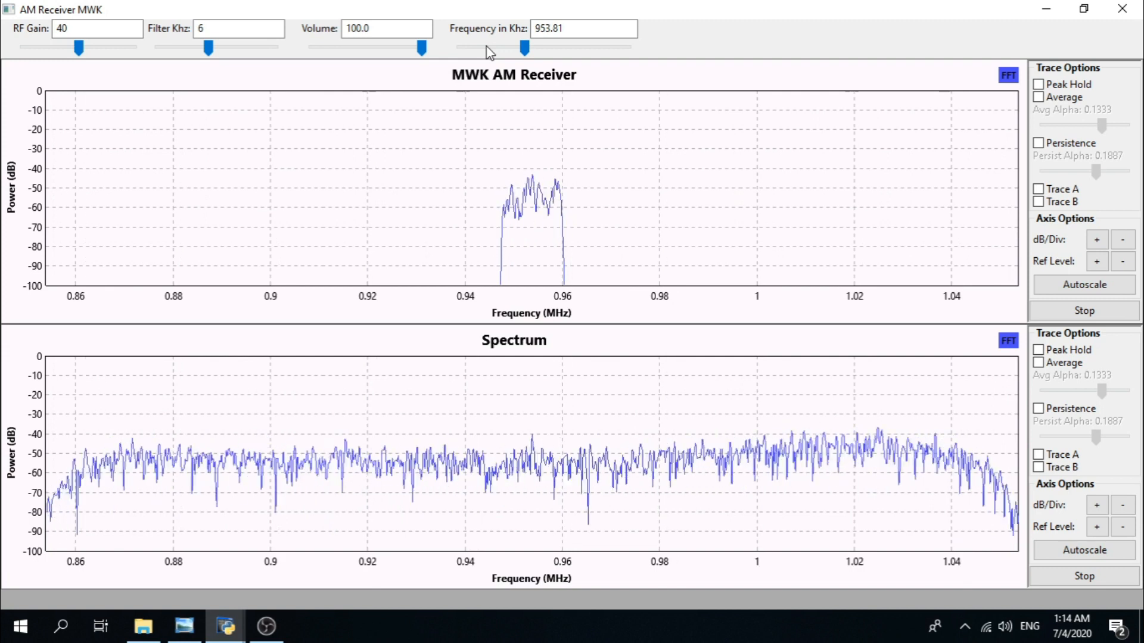
key("Right")
- Autoscale the MWK AM Receiver plot and raise the receiver frequency to about 1214 kHz
left_click(1075, 286)
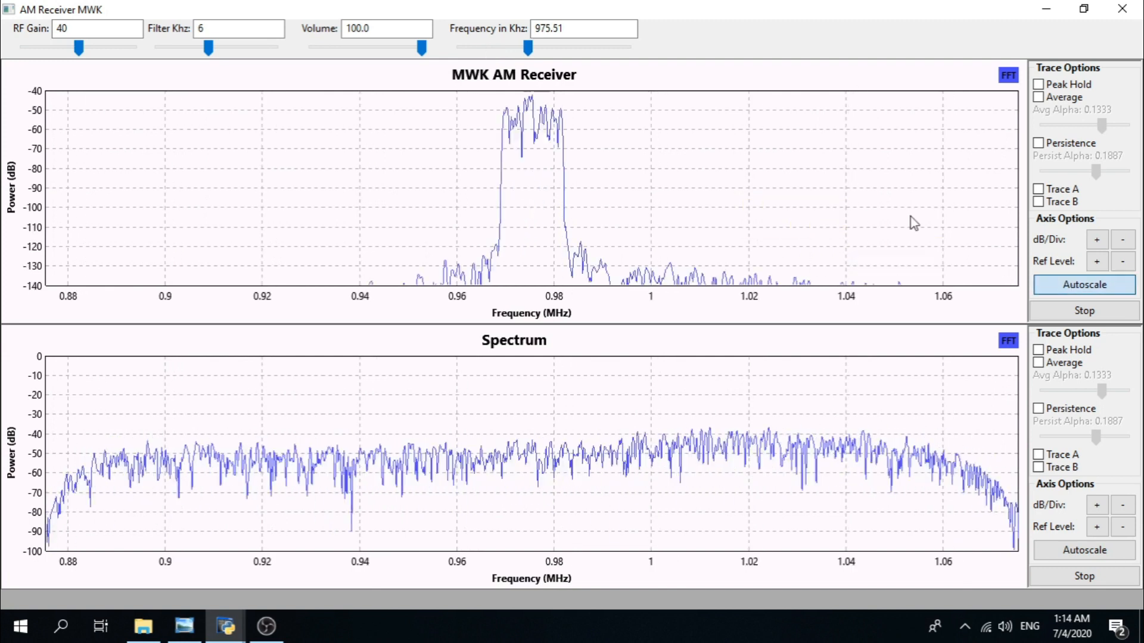
left_click(529, 53)
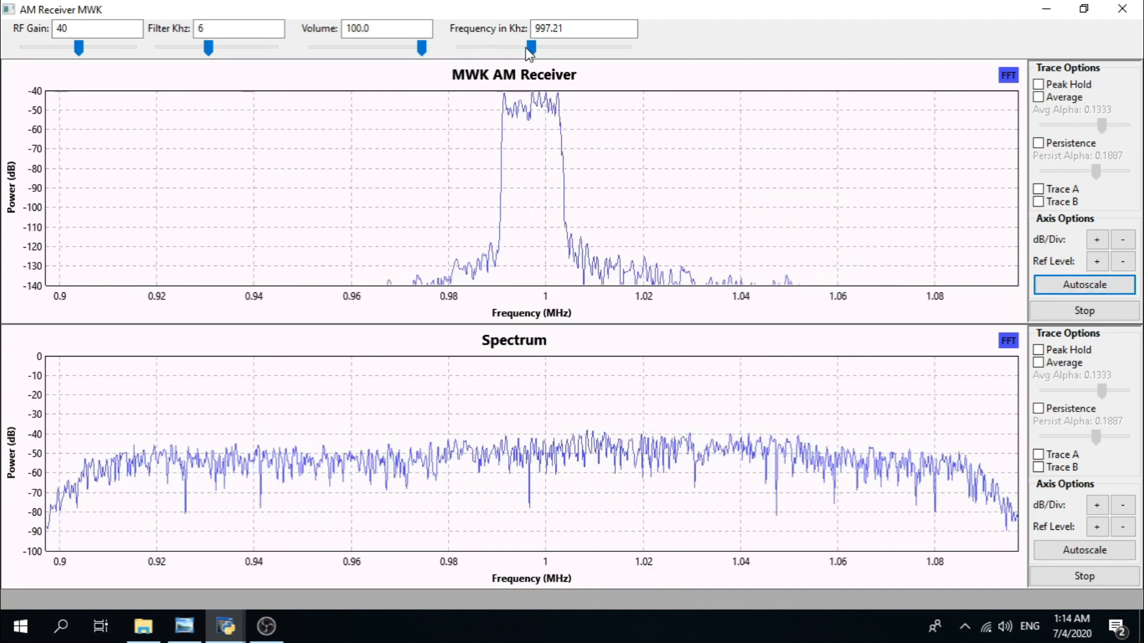
key("Right")
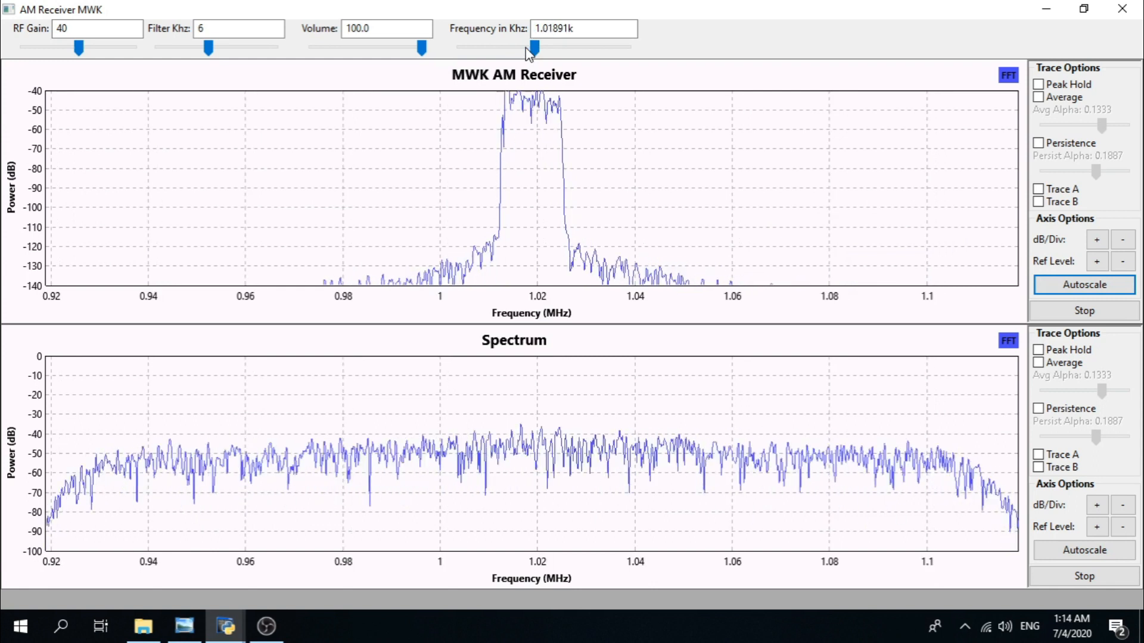
key("Right")
key("Right")
key("Right")
key("Right")
key("Right")
key("Right")
key("Right")
key("Right")
key("Right")
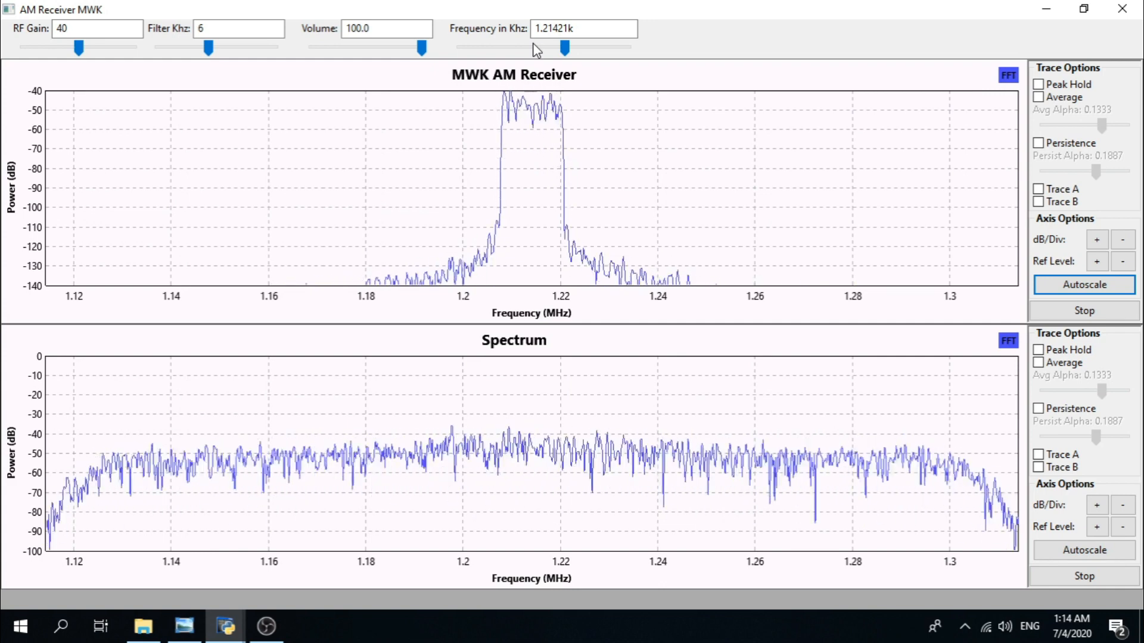
- Continue tuning the receiver frequency upward to about 1453 kHz
key("Right")
key("Right")
key("Right")
key("Right")
key("Right")
key("Right")
key("Right")
key("Right")
- Sweep the receiver frequency down and back up, settling on 1.43121k with the volume kept at 100
scroll(534, 45, "down", 5)
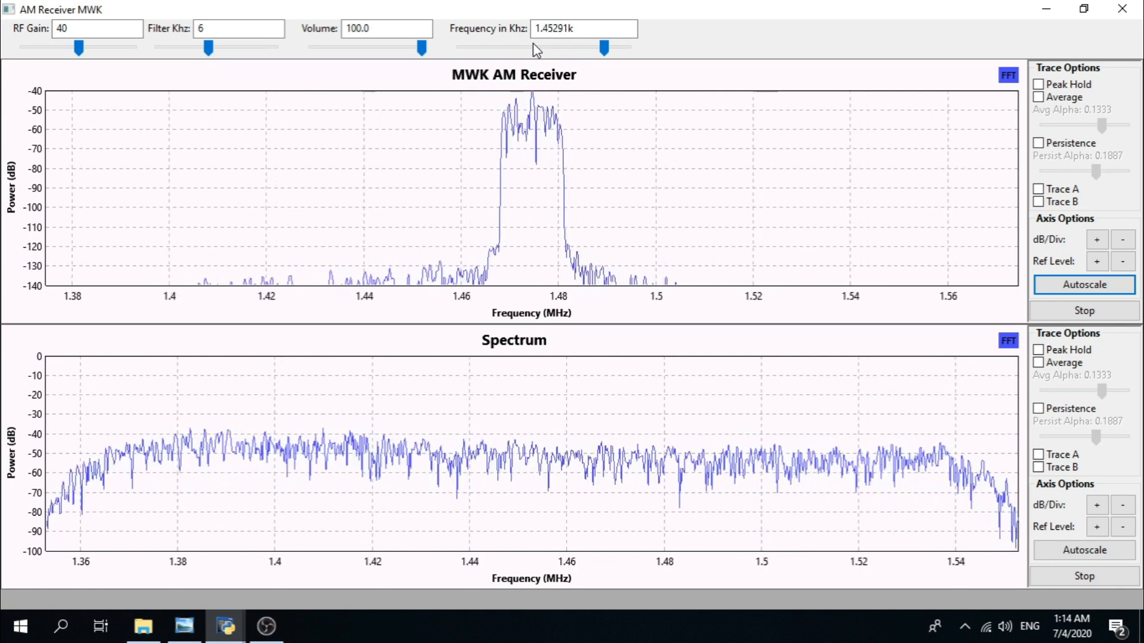
scroll(533, 46, "up", 5)
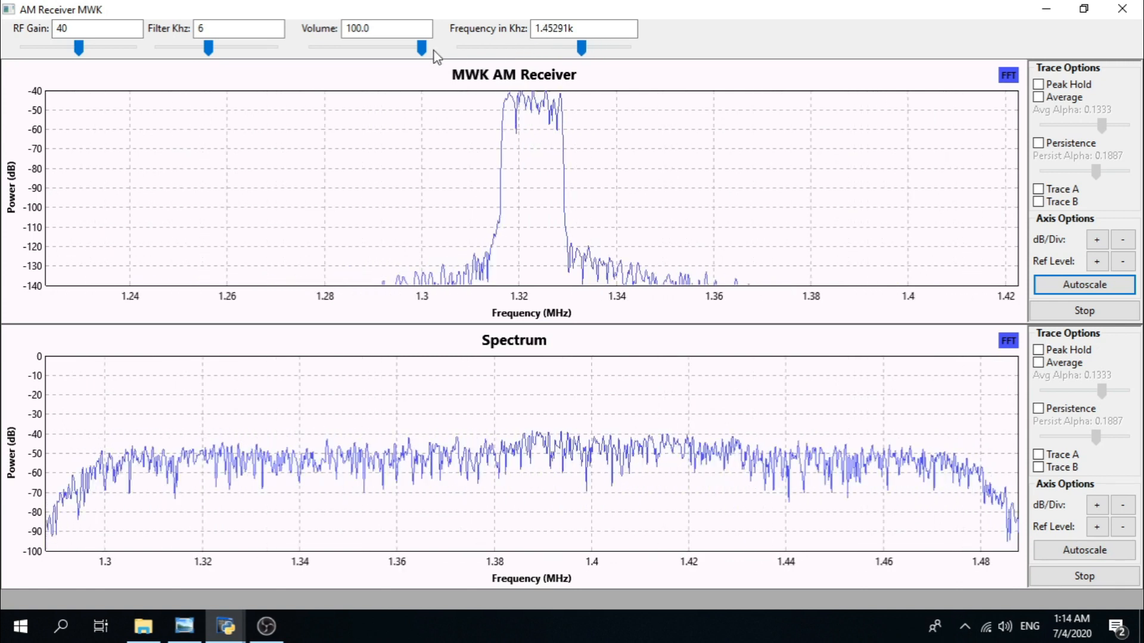
mouse_move(422, 48)
left_mouse_down()
mouse_move(379, 49)
mouse_move(424, 48)
left_mouse_up()
scroll(557, 44, "down", 4)
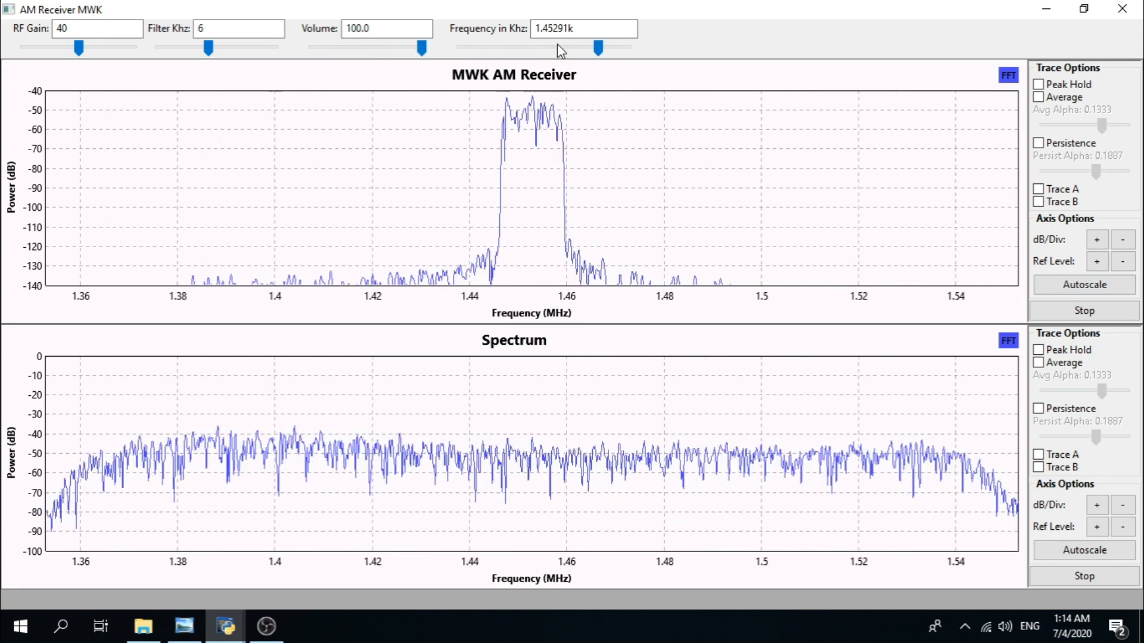
scroll(557, 47, "up", 1)
- Narrow the filter width to 3 kHz, vary it up and down, and leave it at 7 kHz
scroll(210, 53, "down", 3)
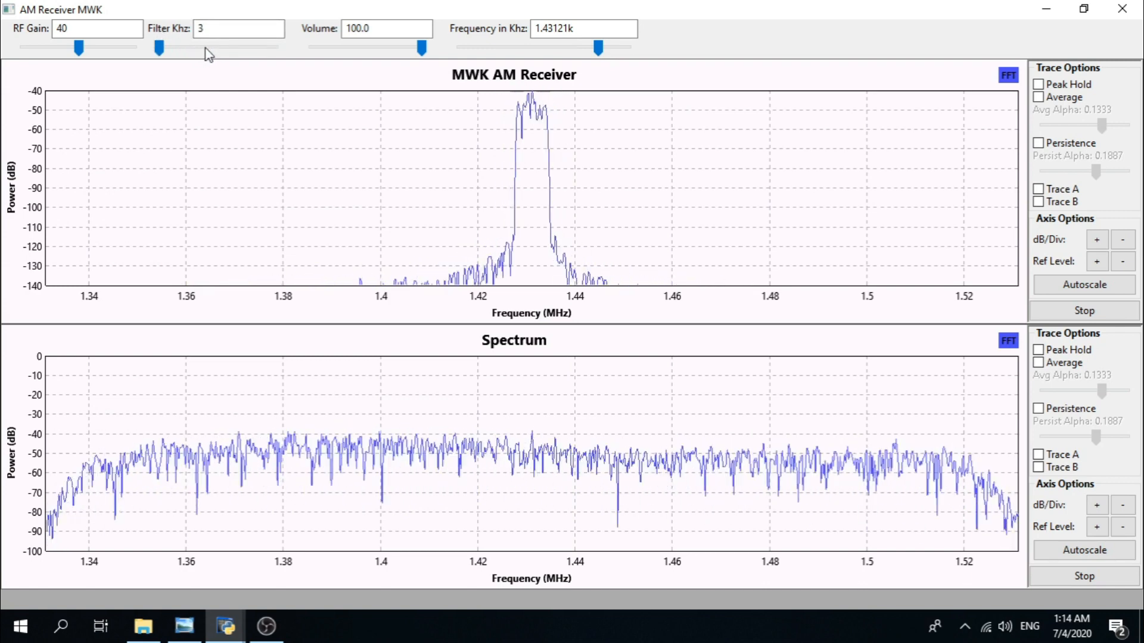
scroll(208, 54, "up", 4)
scroll(208, 54, "up", 2)
scroll(208, 54, "up", 1)
scroll(208, 54, "down", 2)
scroll(205, 49, "down", 4)
scroll(205, 49, "down", 1)
scroll(206, 49, "up", 2)
scroll(208, 54, "down", 2)
left_click(206, 51)
left_click(206, 50)
key("Right")
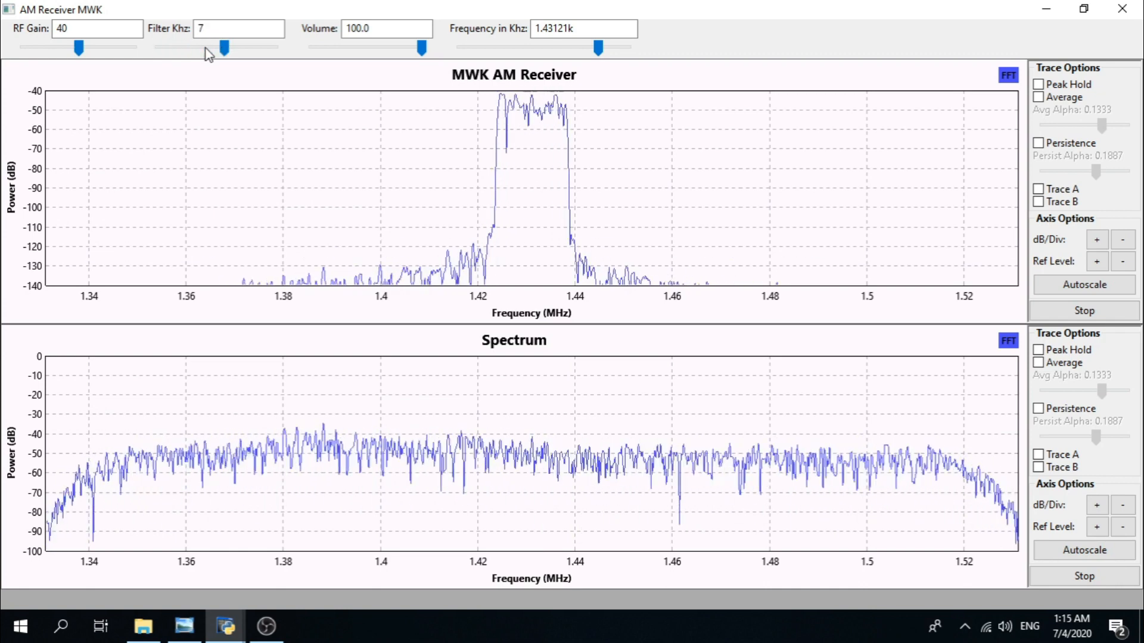
- Widen the receiver's filter to 10 kHz
key("Right")
key("Left")
key("Right")
key("Right")
key("Right")
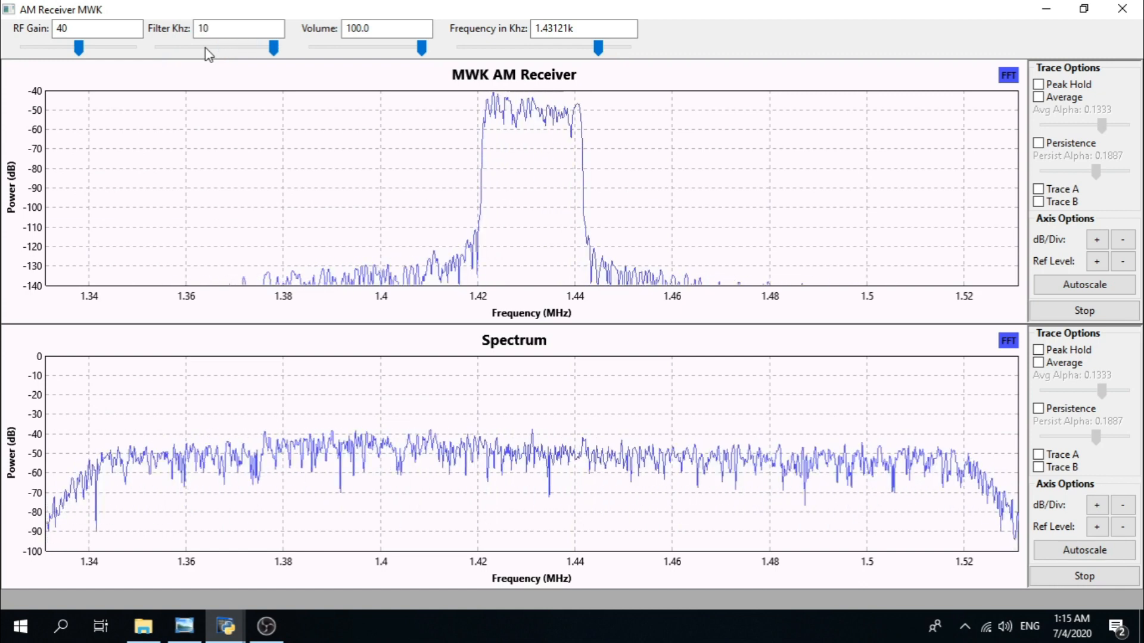
- Narrow the receiver's filter back to 7 kHz
key("Left")
key("Left")
key("Left")
key("Left")
key("Right")
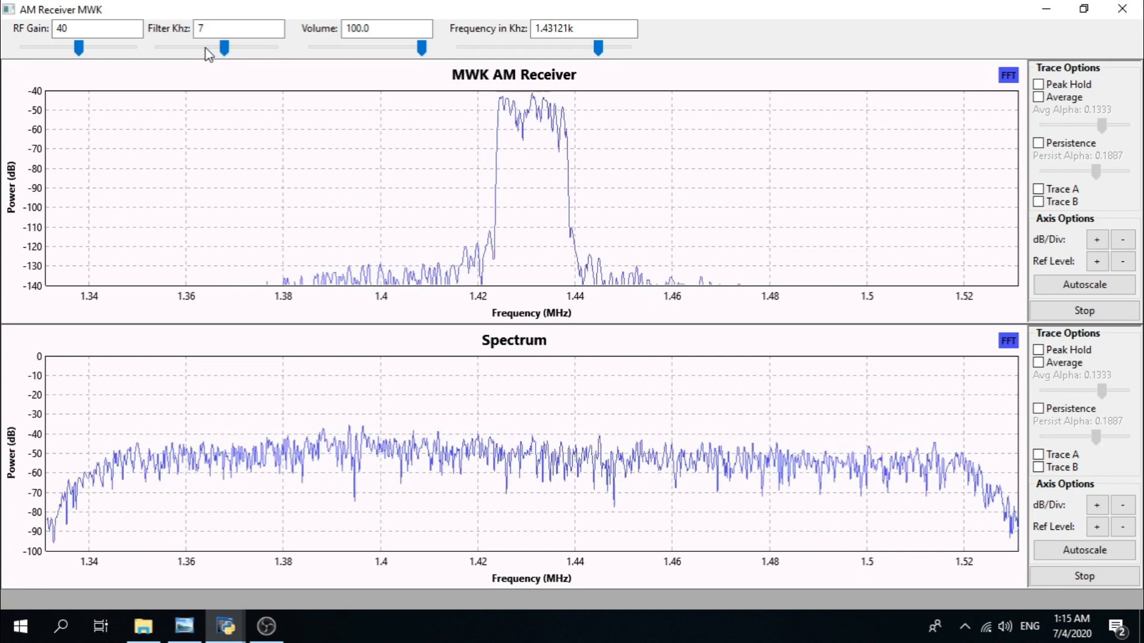
- Vary the RF gain down to 20 and back up, leaving it at 45
scroll(79, 52, "down", 3)
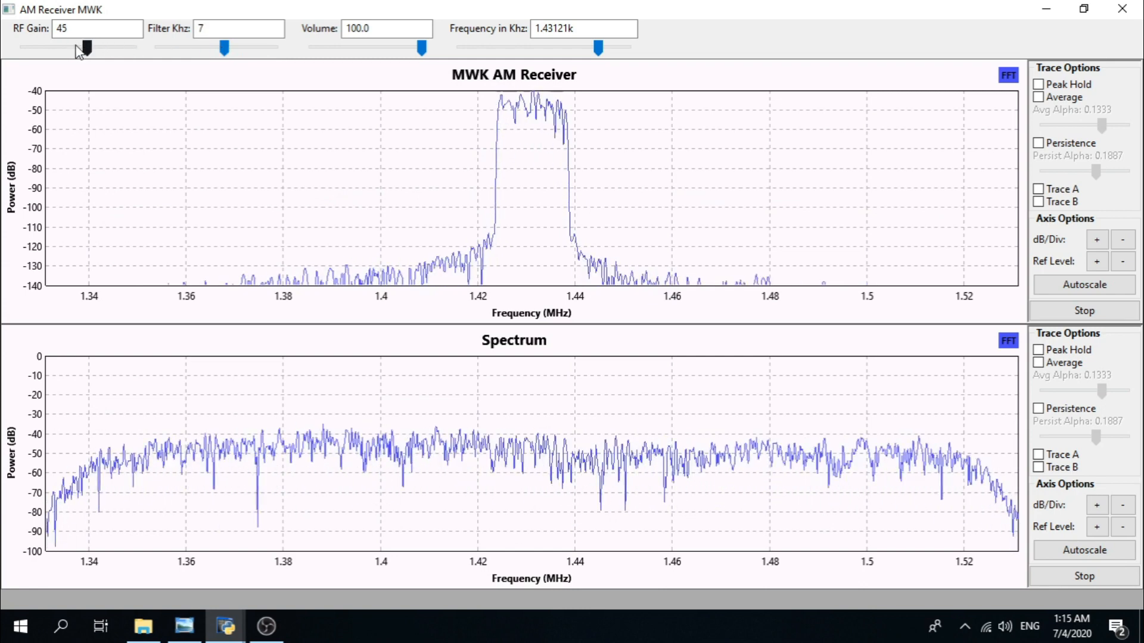
scroll(79, 52, "up", 5)
scroll(78, 51, "down", 2)
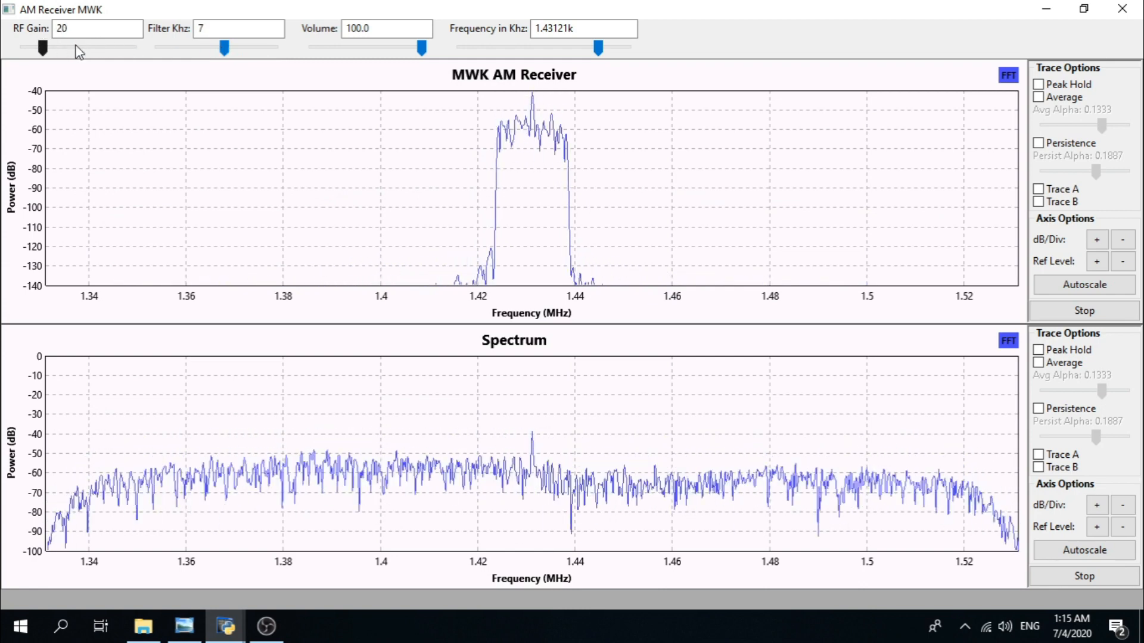
scroll(79, 51, "up", 4)
scroll(79, 52, "up", 6)
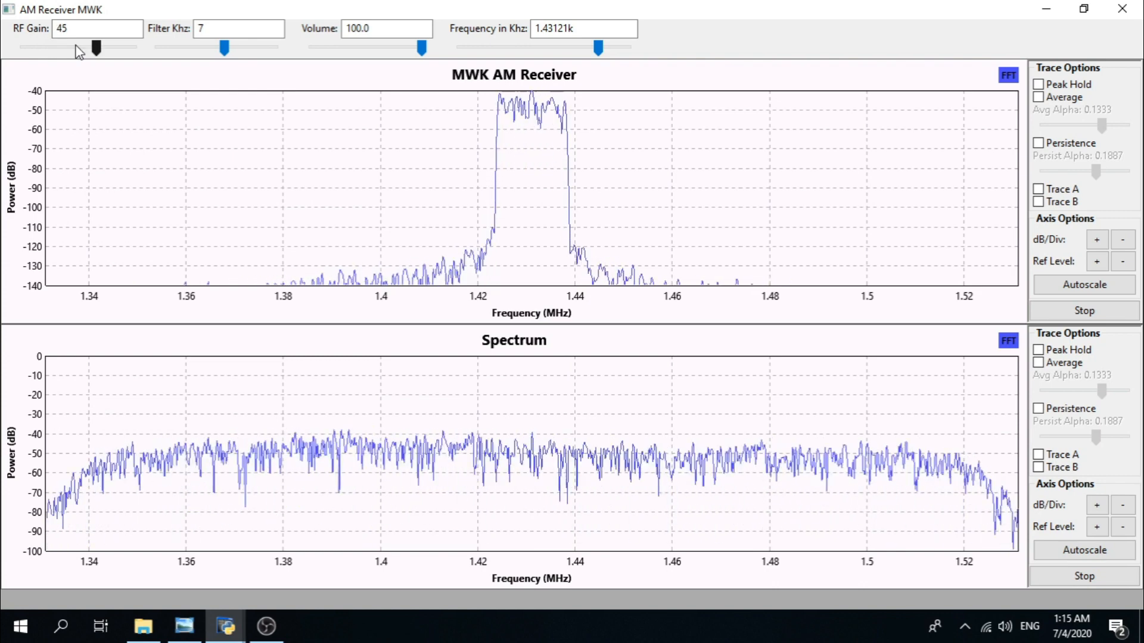
scroll(79, 52, "down", 3)
scroll(76, 51, "down", 5)
scroll(76, 51, "up", 3)
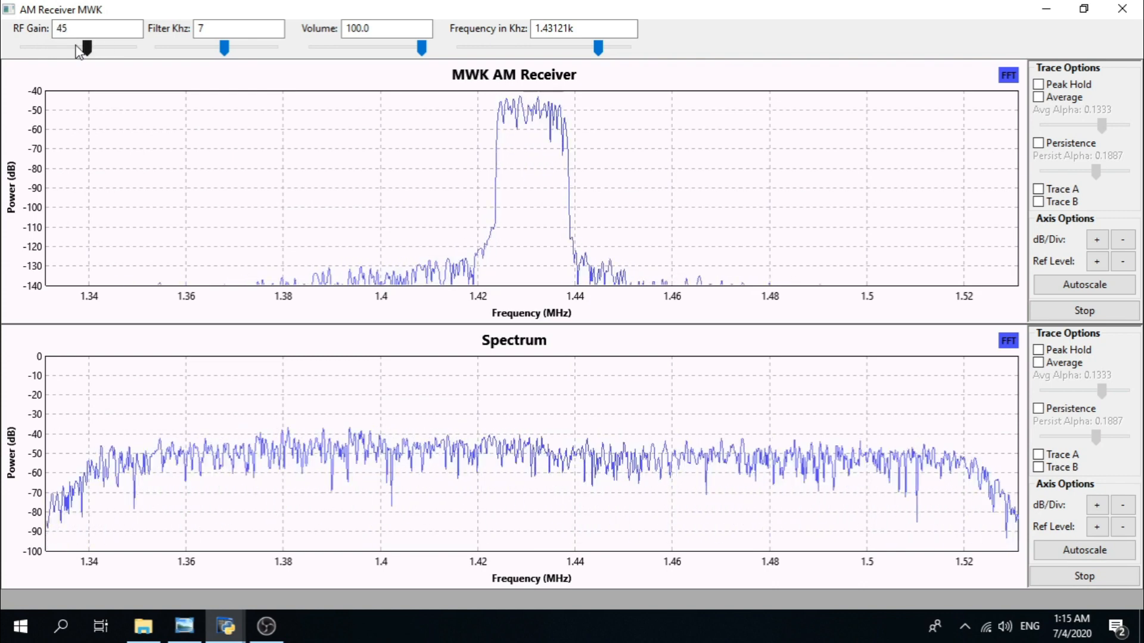
- Close the running AM Receiver MWK window to stop the flowgraph
left_click(1122, 13)
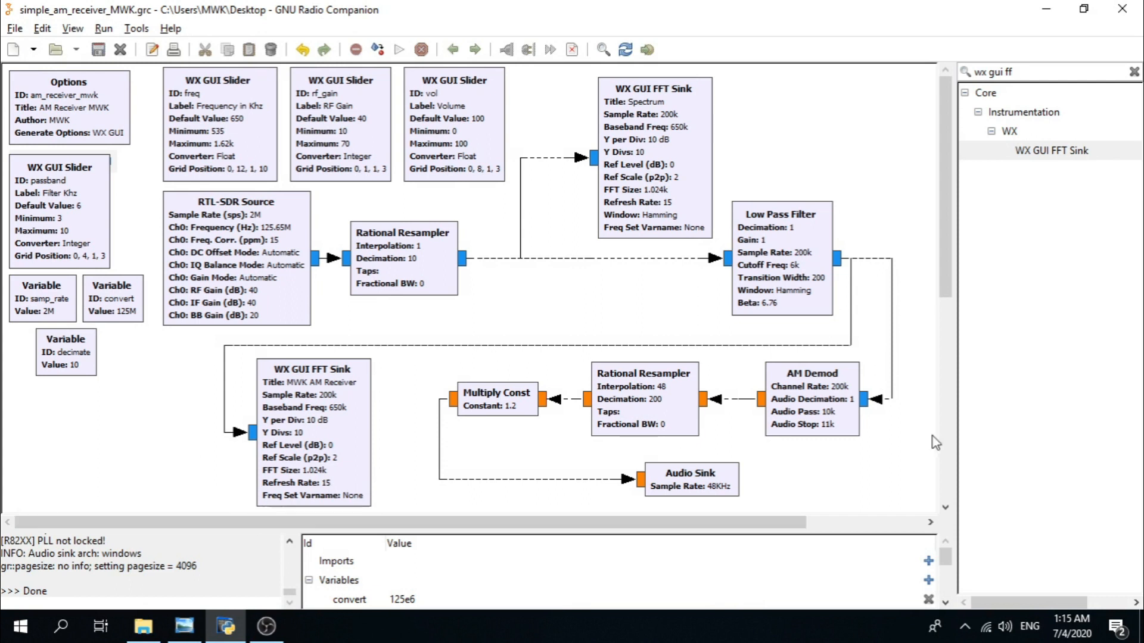
mouse_move(947, 196)
left_mouse_down()
mouse_move(935, 251)
mouse_move(935, 190)
left_mouse_up()
left_click(257, 632)
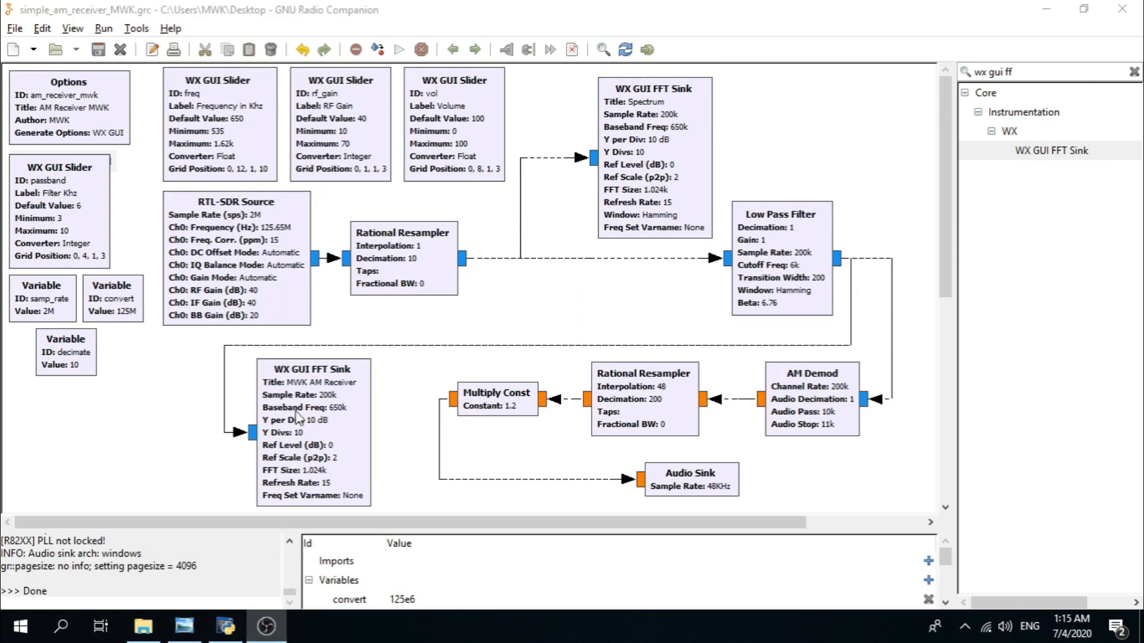